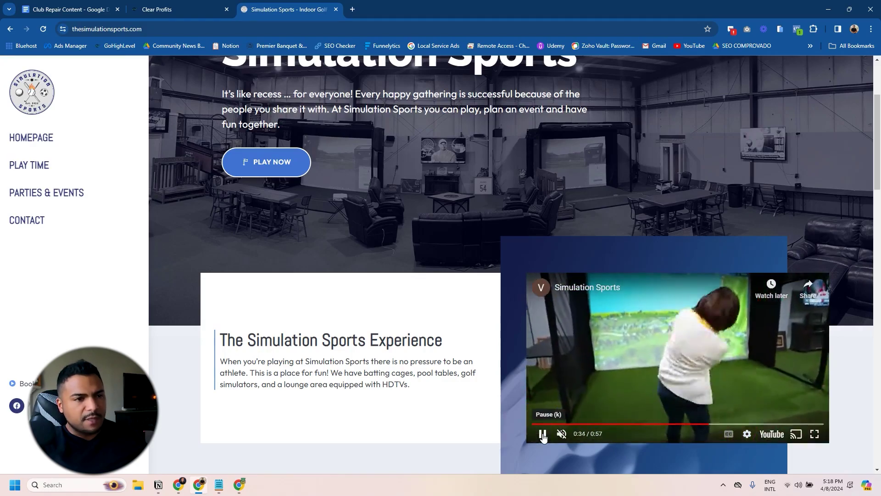
Step: Stop the embedded YouTube promo on the Simulation Sports homepage at the 0:47 mark
{"action": "left_click", "coordinate": [543, 436]}
{"action": "left_click", "coordinate": [543, 435]}
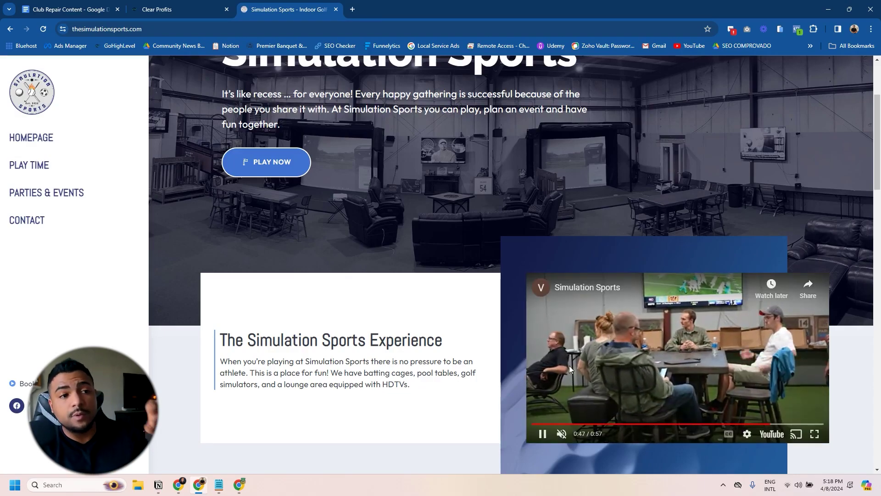
{"action": "left_click", "coordinate": [542, 433]}
Step: Open Hourly Booking 1 and load its Offer Claim Page URL (offer-page-6958) in a new tab
{"action": "left_click", "coordinate": [185, 6]}
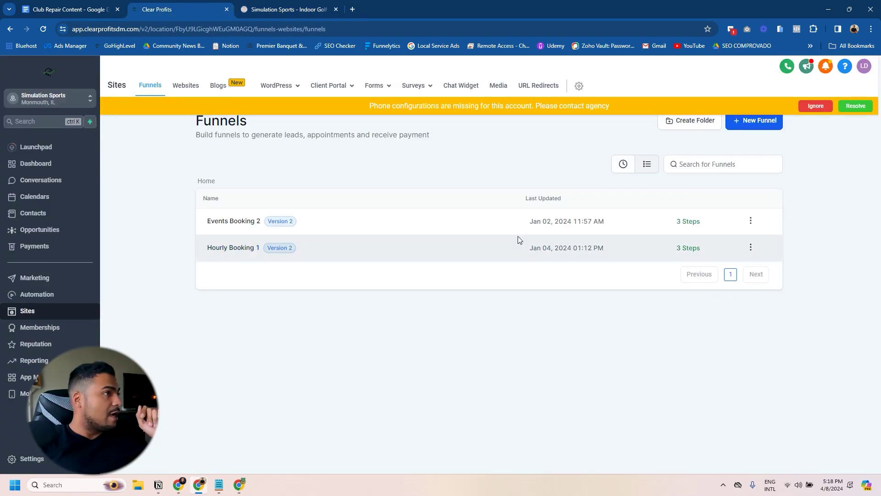
{"action": "left_click", "coordinate": [238, 247]}
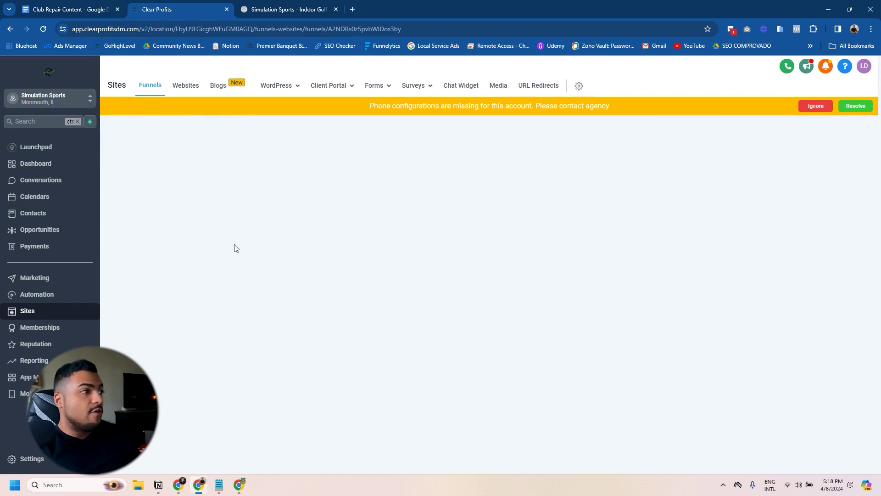
{"action": "triple_click", "coordinate": [444, 198]}
{"action": "key", "text": "ctrl+c"}
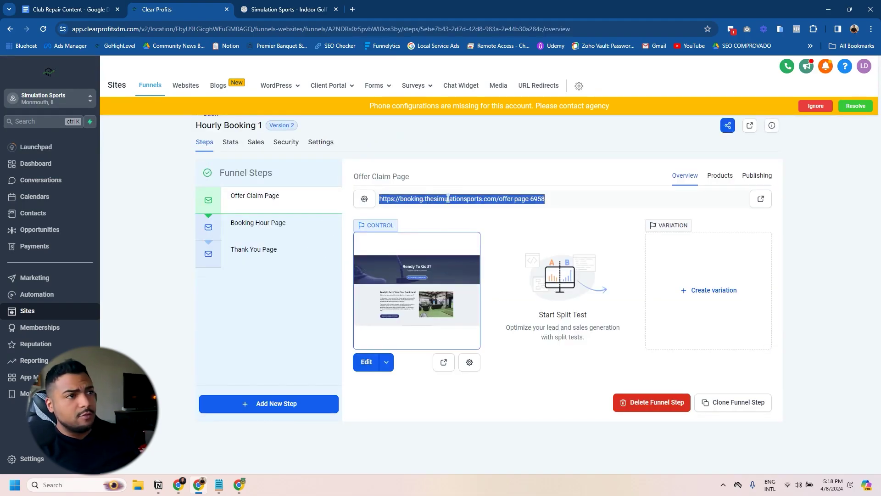
{"action": "left_click", "coordinate": [354, 9]}
{"action": "key", "text": "ctrl+v"}
{"action": "key", "text": "Return"}
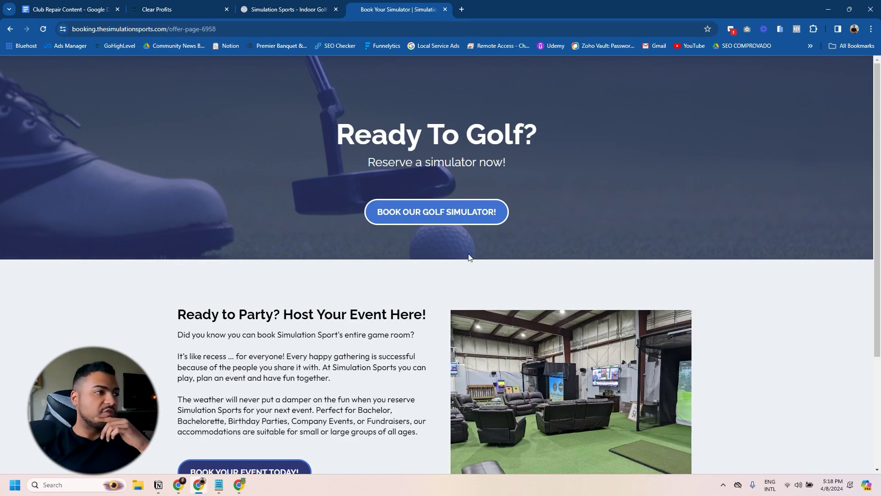
{"action": "scroll", "coordinate": [443, 263], "scroll_direction": "down", "scroll_amount": 2}
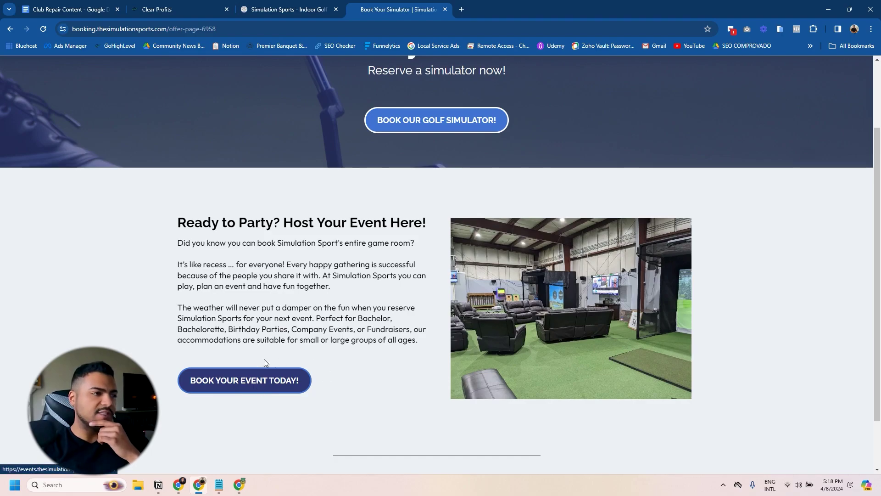
{"action": "scroll", "coordinate": [252, 374], "scroll_direction": "up", "scroll_amount": 2}
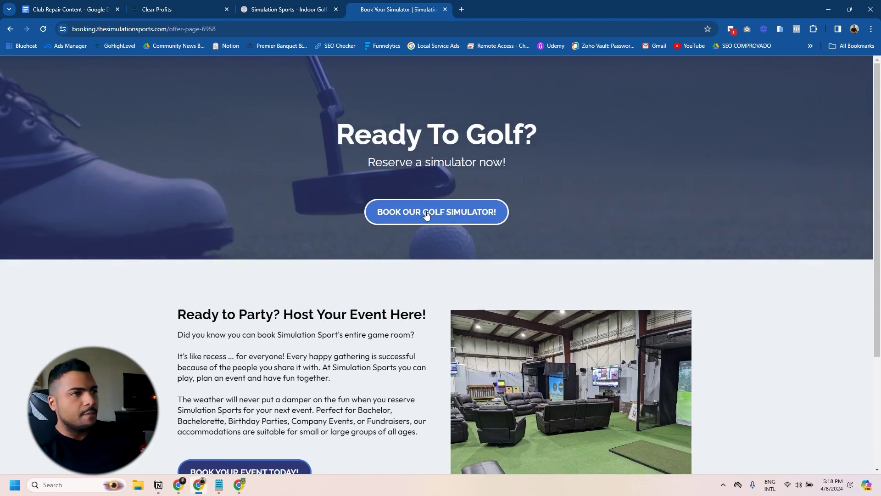
{"action": "left_click", "coordinate": [420, 214]}
{"action": "scroll", "coordinate": [420, 219], "scroll_direction": "down", "scroll_amount": 5}
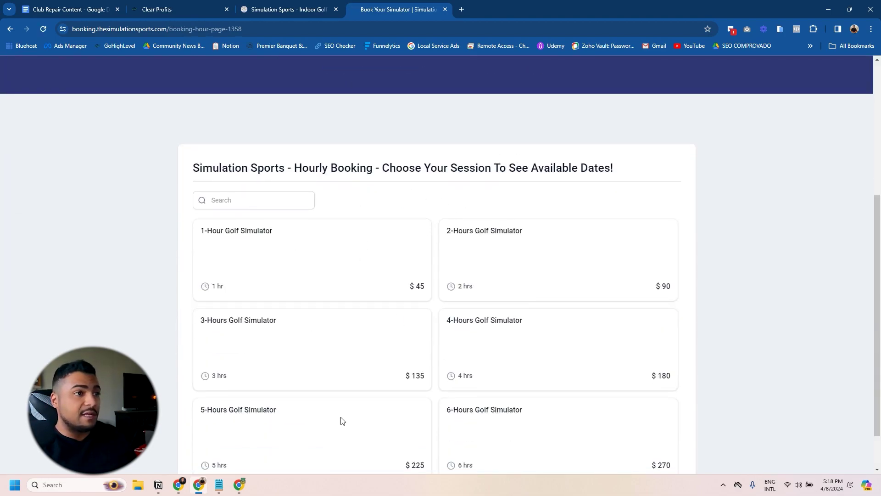
{"action": "scroll", "coordinate": [460, 278], "scroll_direction": "down", "scroll_amount": 1}
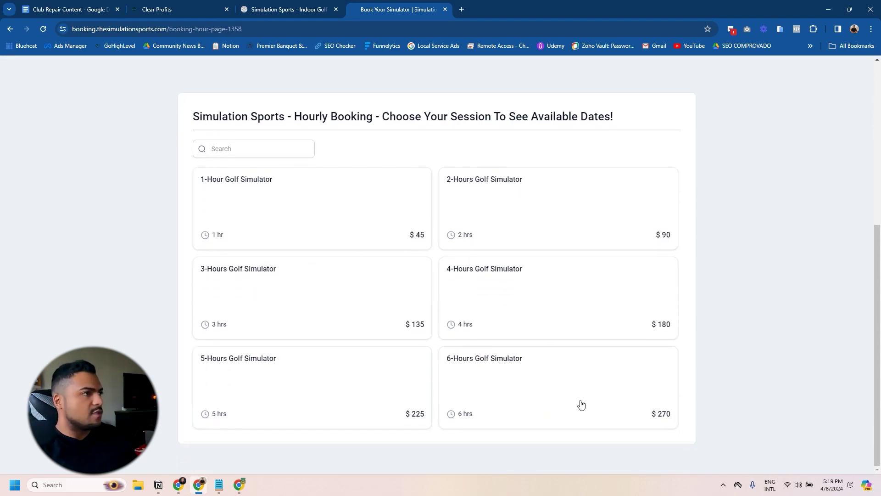
{"action": "left_click", "coordinate": [468, 382]}
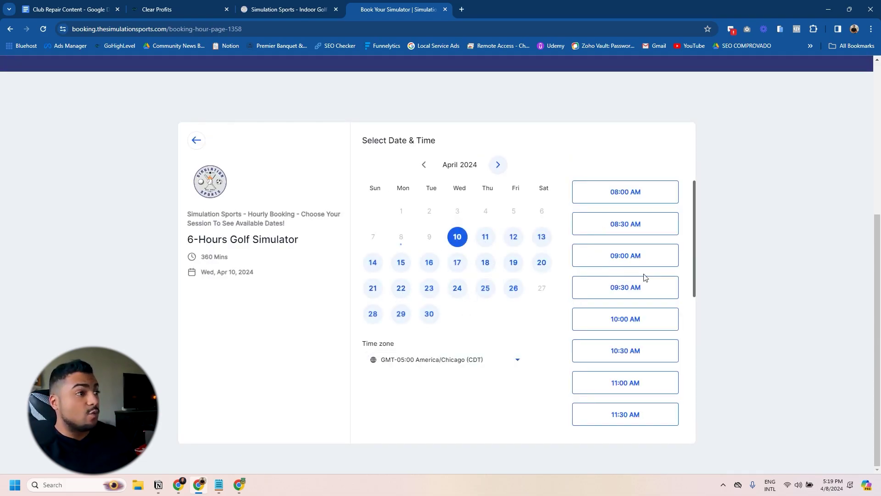
{"action": "left_click", "coordinate": [643, 322]}
{"action": "left_click", "coordinate": [662, 328]}
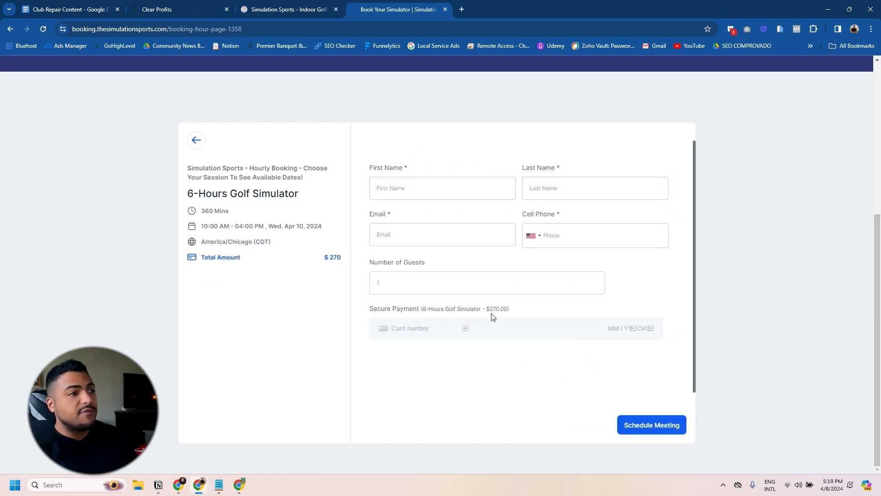
{"action": "left_click_drag", "start_coordinate": [508, 310], "coordinate": [483, 310]}
{"action": "left_click", "coordinate": [519, 311]}
{"action": "left_click_drag", "start_coordinate": [422, 308], "coordinate": [469, 310]}
{"action": "left_click", "coordinate": [564, 370]}
{"action": "left_click", "coordinate": [10, 29]}
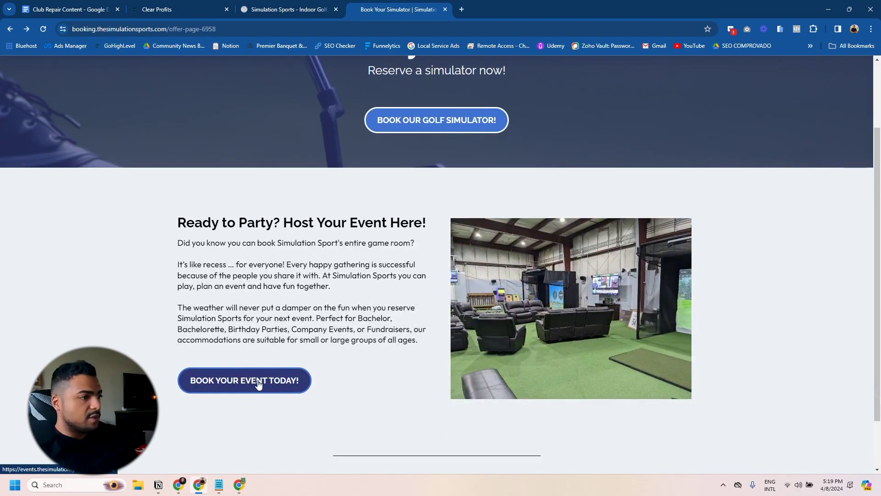
Step: Browse the events funnel until the event booking page with the rental options is showing
{"action": "left_click", "coordinate": [232, 381]}
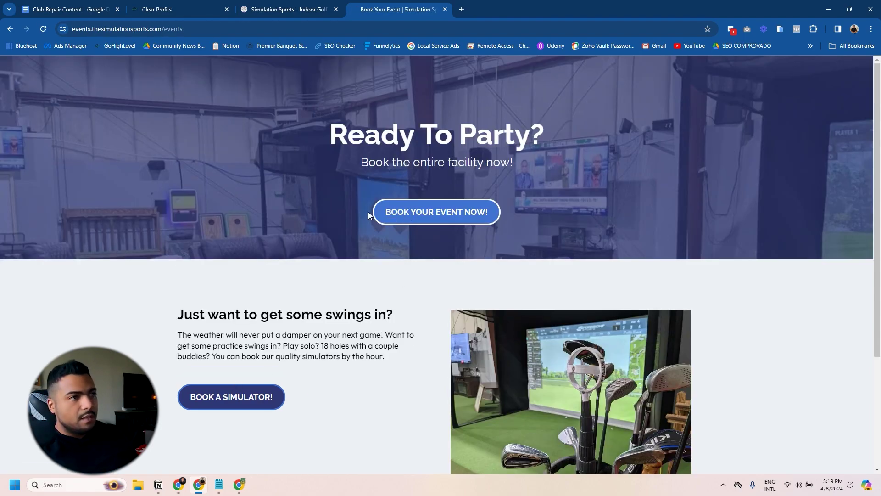
{"action": "left_click", "coordinate": [425, 211]}
{"action": "scroll", "coordinate": [293, 152], "scroll_direction": "down", "scroll_amount": 1}
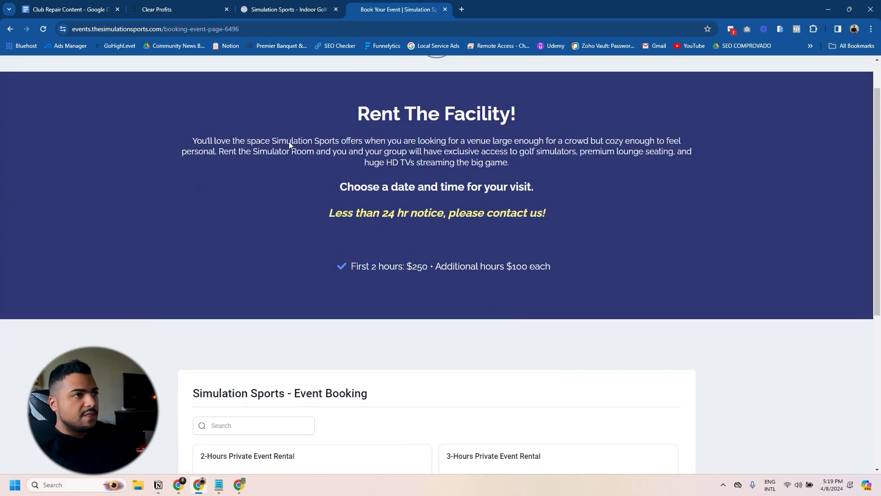
{"action": "left_click", "coordinate": [10, 29]}
{"action": "left_click", "coordinate": [280, 400]}
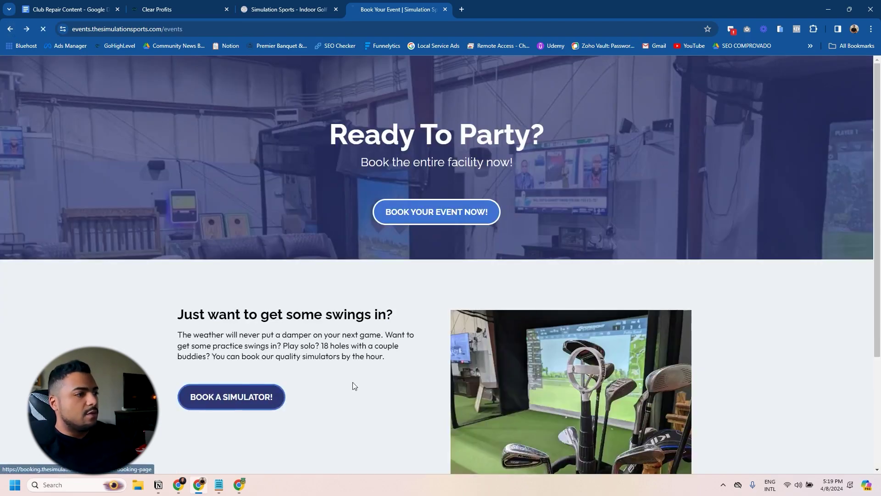
{"action": "scroll", "coordinate": [594, 226], "scroll_direction": "down", "scroll_amount": 3}
{"action": "left_click", "coordinate": [255, 344]}
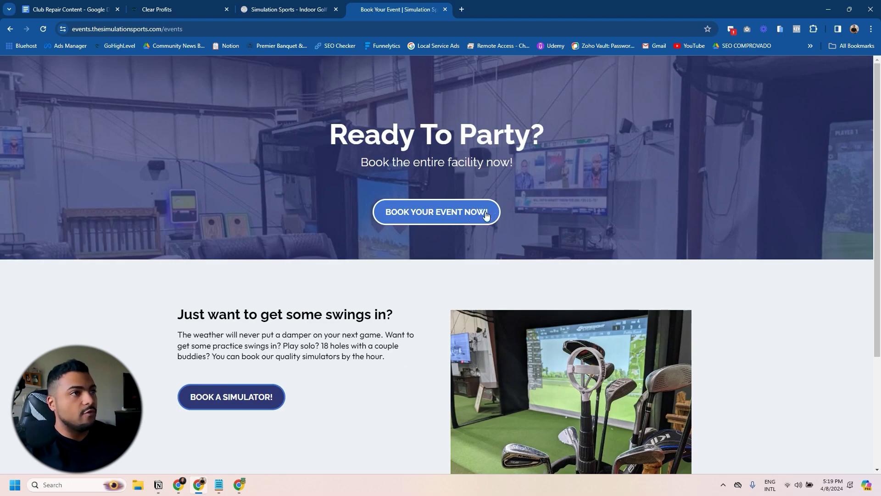
{"action": "left_click", "coordinate": [431, 212]}
{"action": "scroll", "coordinate": [482, 301], "scroll_direction": "down", "scroll_amount": 6}
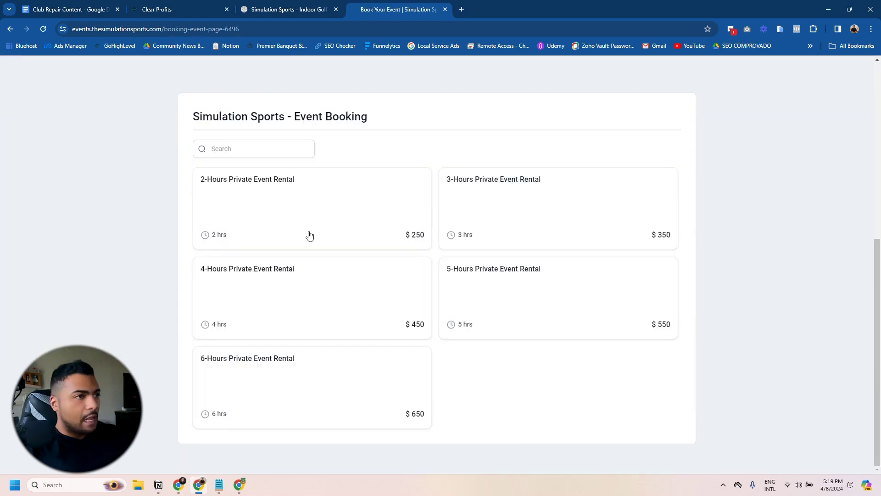
{"action": "scroll", "coordinate": [482, 220], "scroll_direction": "up", "scroll_amount": 4}
{"action": "scroll", "coordinate": [413, 275], "scroll_direction": "down", "scroll_amount": 3}
{"action": "scroll", "coordinate": [417, 309], "scroll_direction": "up", "scroll_amount": 1}
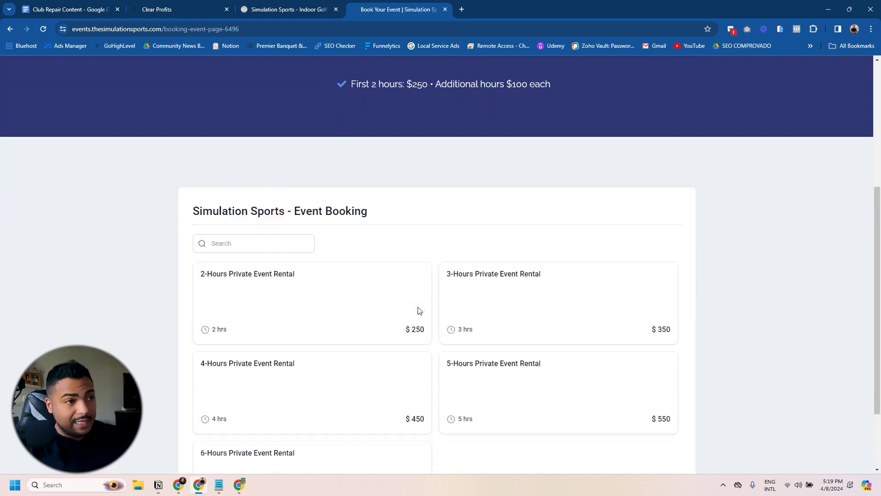
{"action": "scroll", "coordinate": [322, 289], "scroll_direction": "down", "scroll_amount": 1}
{"action": "scroll", "coordinate": [339, 315], "scroll_direction": "down", "scroll_amount": 1}
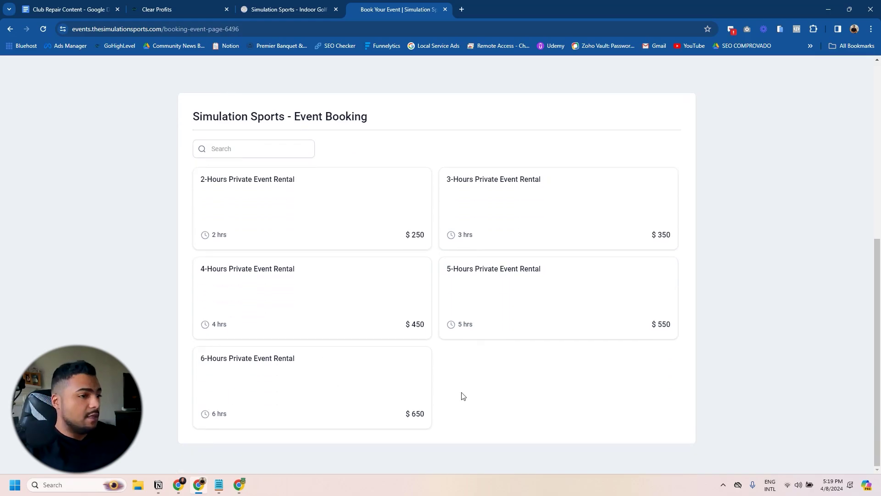
Step: Book a 6-Hours Private Event Rental for Saturday April 13, 09:00 AM, and autofill the contact form
{"action": "left_click", "coordinate": [268, 380]}
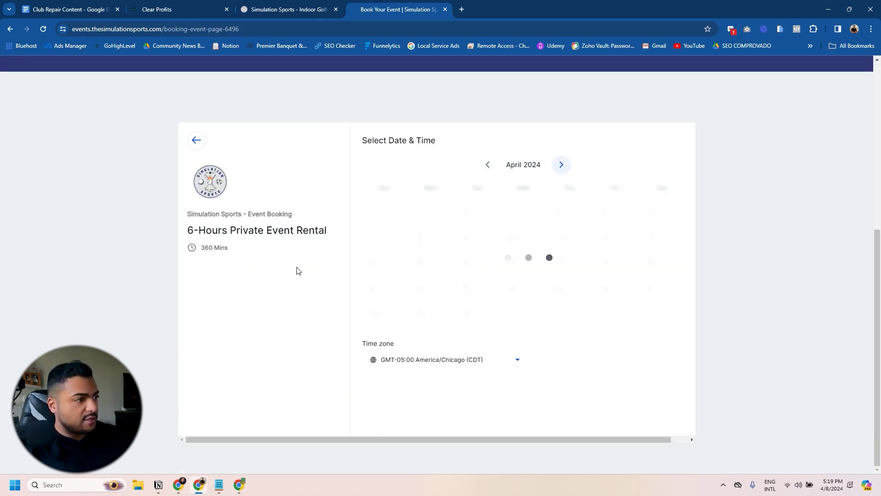
{"action": "left_click", "coordinate": [540, 236]}
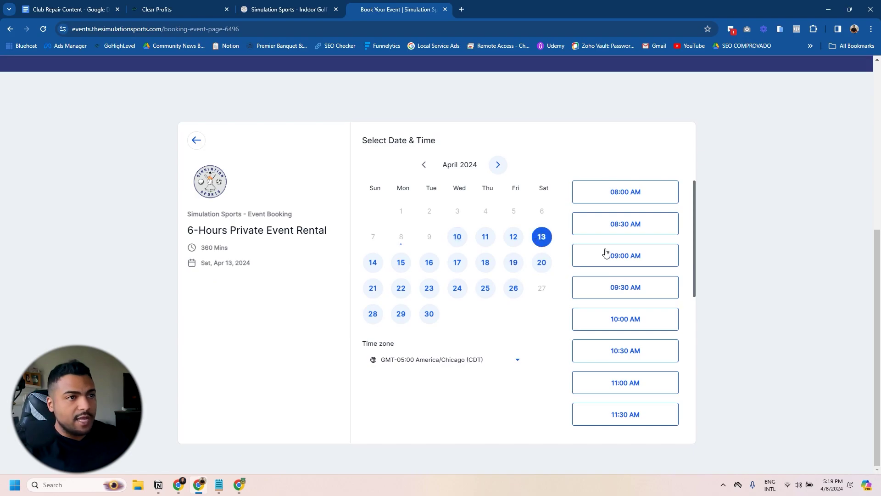
{"action": "left_click", "coordinate": [590, 255]}
{"action": "left_click", "coordinate": [662, 256]}
{"action": "left_click", "coordinate": [418, 191]}
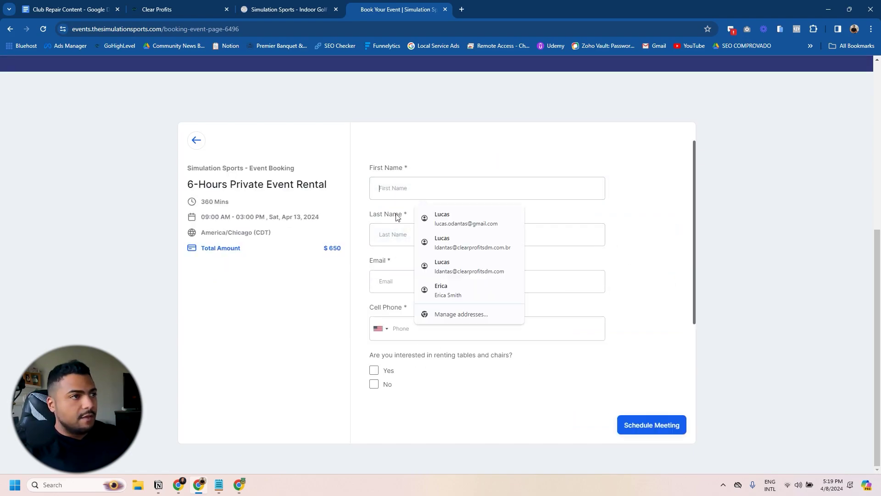
{"action": "left_click", "coordinate": [422, 220]}
{"action": "scroll", "coordinate": [445, 302], "scroll_direction": "down", "scroll_amount": 2}
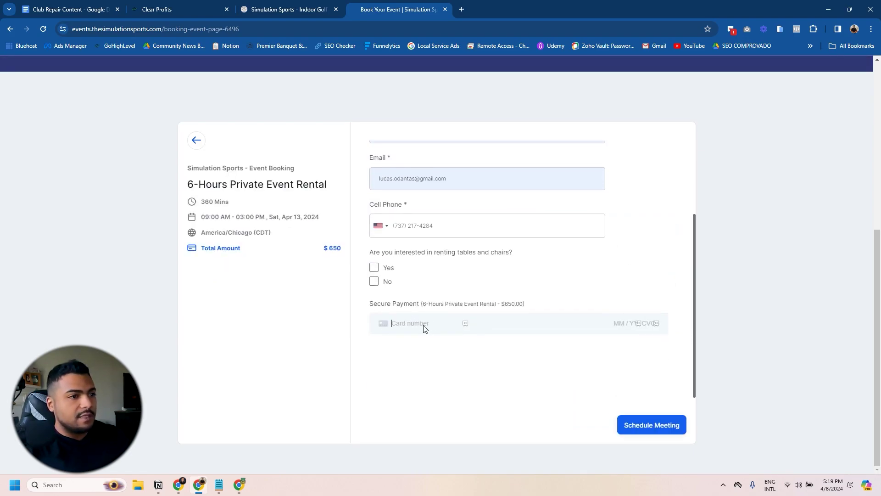
{"action": "scroll", "coordinate": [398, 225], "scroll_direction": "up", "scroll_amount": 3}
Step: Back out to the event rentals list and return to the Clear Profits tab
{"action": "left_click", "coordinate": [196, 153]}
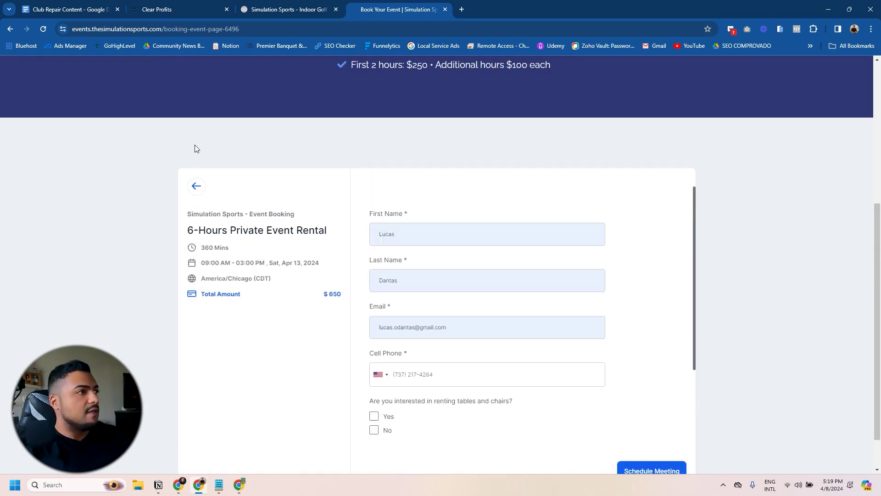
{"action": "left_click", "coordinate": [188, 184]}
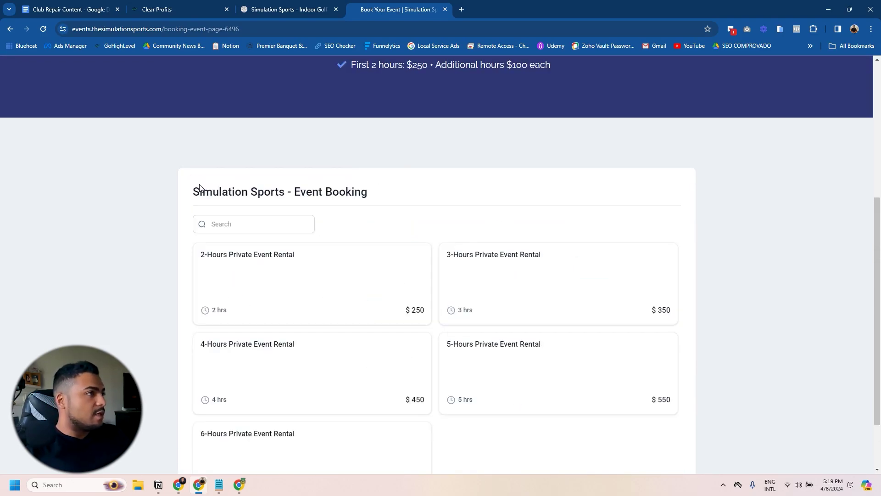
{"action": "scroll", "coordinate": [235, 184], "scroll_direction": "up", "scroll_amount": 5}
{"action": "left_click", "coordinate": [183, 6]}
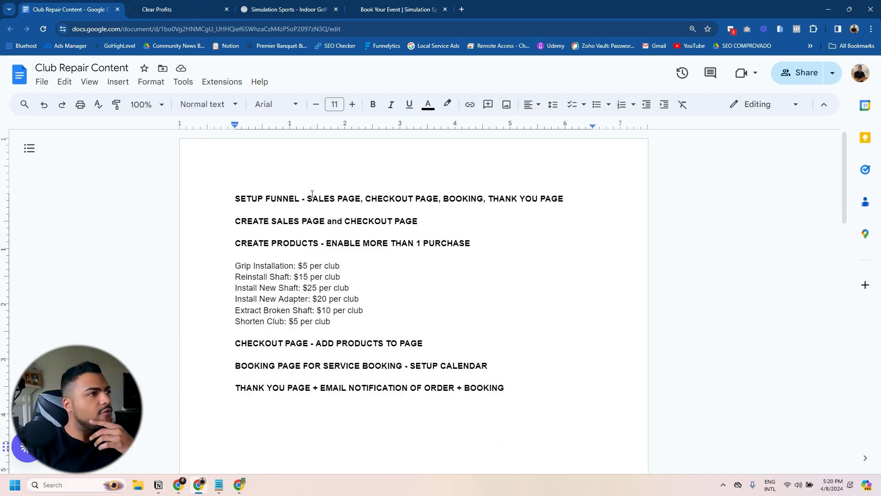
Step: Review the Club Repair Content outline headings and the six product price lines
{"action": "left_click", "coordinate": [336, 198]}
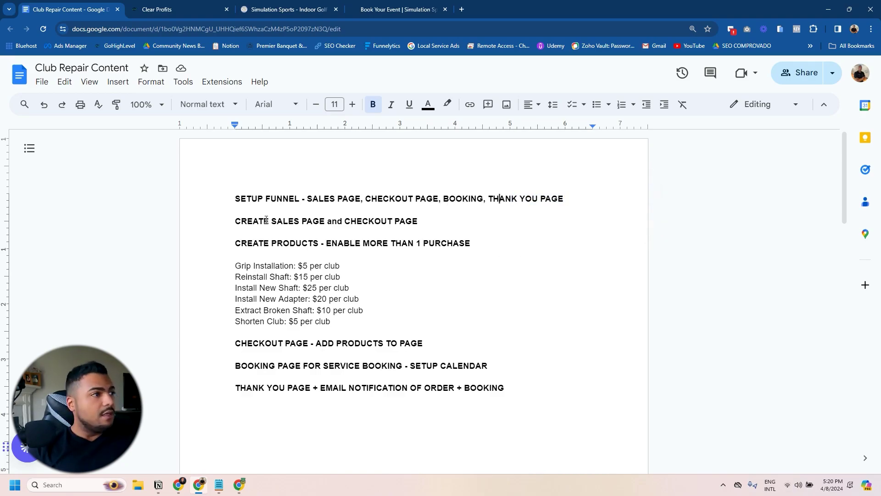
{"action": "left_click_drag", "start_coordinate": [324, 221], "coordinate": [253, 221]}
{"action": "left_click", "coordinate": [363, 220]}
{"action": "left_click_drag", "start_coordinate": [418, 220], "coordinate": [362, 221]}
{"action": "left_click", "coordinate": [375, 223]}
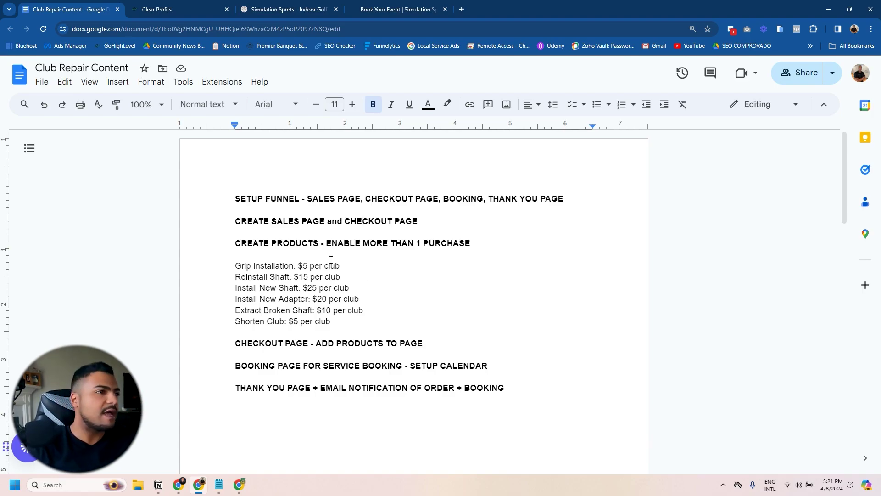
{"action": "left_click_drag", "start_coordinate": [233, 265], "coordinate": [330, 321]}
{"action": "left_click", "coordinate": [327, 310]}
{"action": "left_click", "coordinate": [323, 271]}
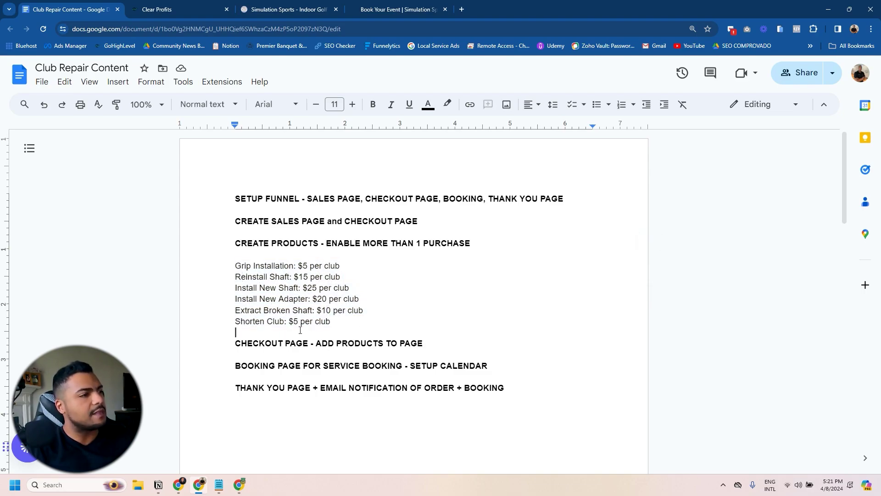
{"action": "left_click_drag", "start_coordinate": [271, 343], "coordinate": [371, 344]}
{"action": "left_click", "coordinate": [384, 343]}
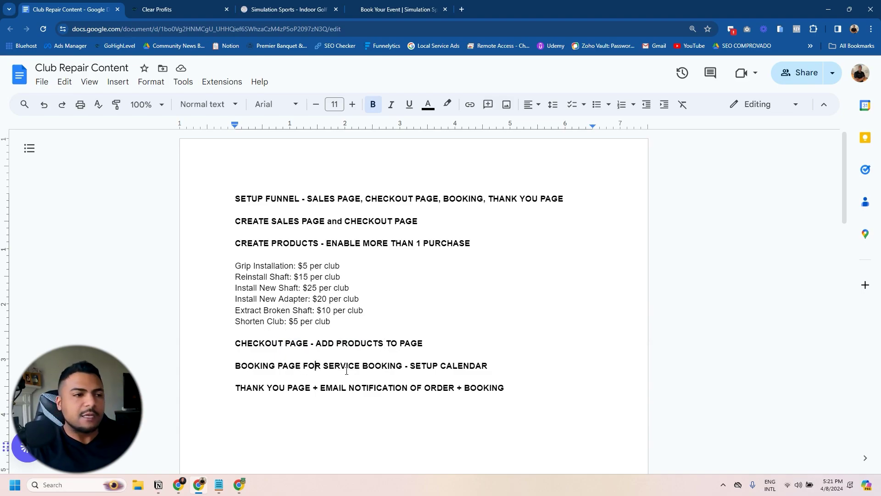
{"action": "left_click_drag", "start_coordinate": [407, 365], "coordinate": [473, 365]}
Step: Split 'EMAIL NOTIFICATION OF ORDER + BOOKING' off the THANK YOU PAGE line, after a blank line
{"action": "left_click", "coordinate": [313, 388]}
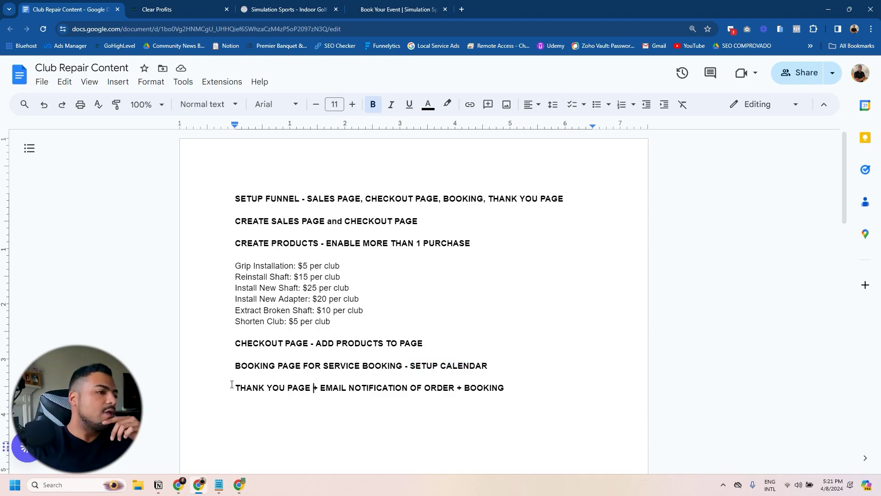
{"action": "left_click_drag", "start_coordinate": [241, 388], "coordinate": [315, 388]}
{"action": "left_click", "coordinate": [347, 389]}
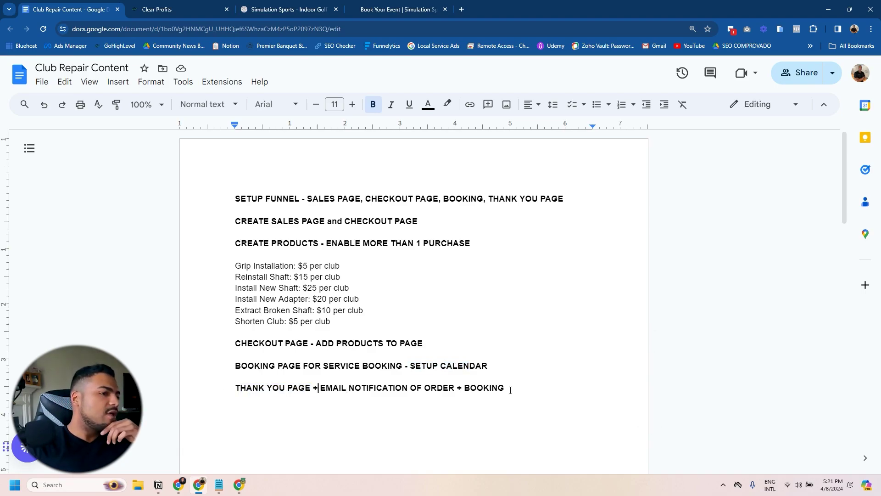
{"action": "key", "text": "Return"}
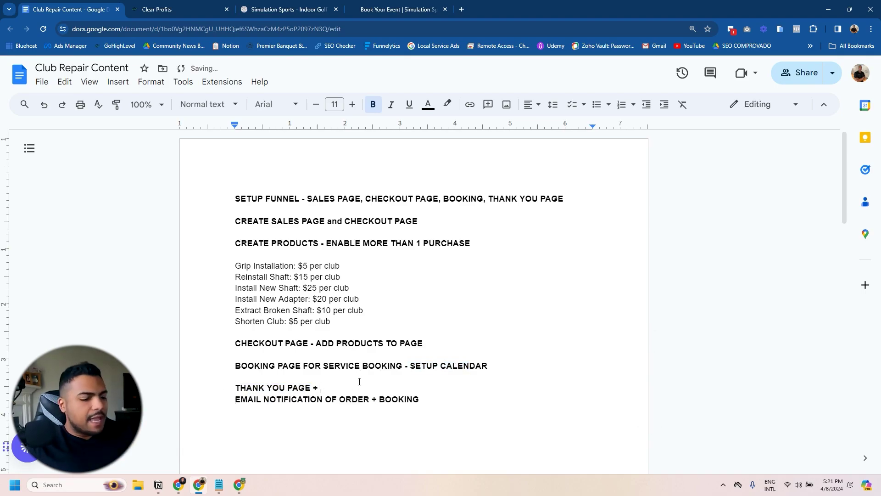
{"action": "key", "text": "Return"}
{"action": "triple_click", "coordinate": [466, 407]}
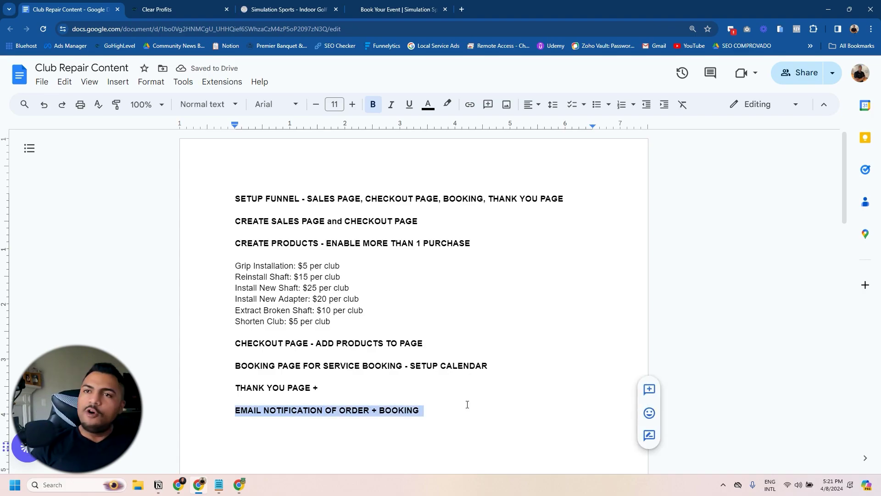
{"action": "left_click", "coordinate": [377, 409]}
{"action": "double_click", "coordinate": [398, 410]}
Step: Clone Hourly Booking 1 as 'Golf Club Repair' and open its Offer Claim Page in the editor
{"action": "left_click", "coordinate": [393, 410]}
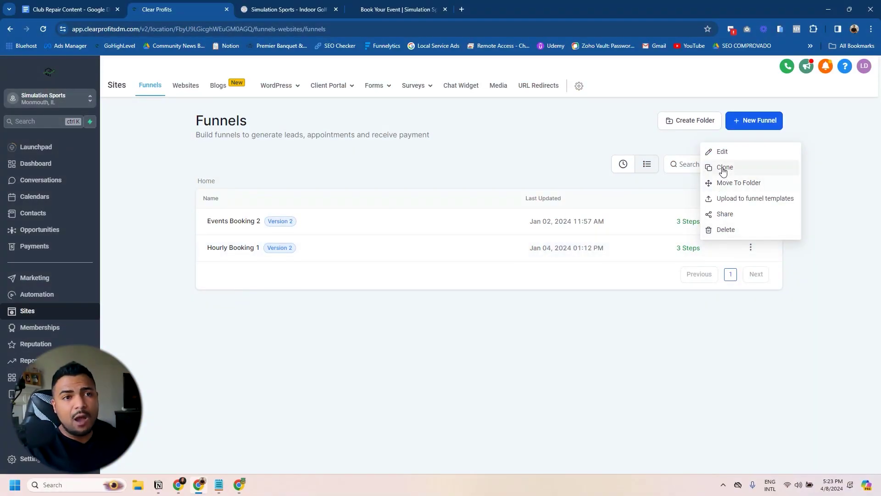
{"action": "left_click", "coordinate": [724, 168]}
{"action": "left_click", "coordinate": [392, 256]}
{"action": "key", "text": "ctrl+a"}
{"action": "type", "text": "Gol"}
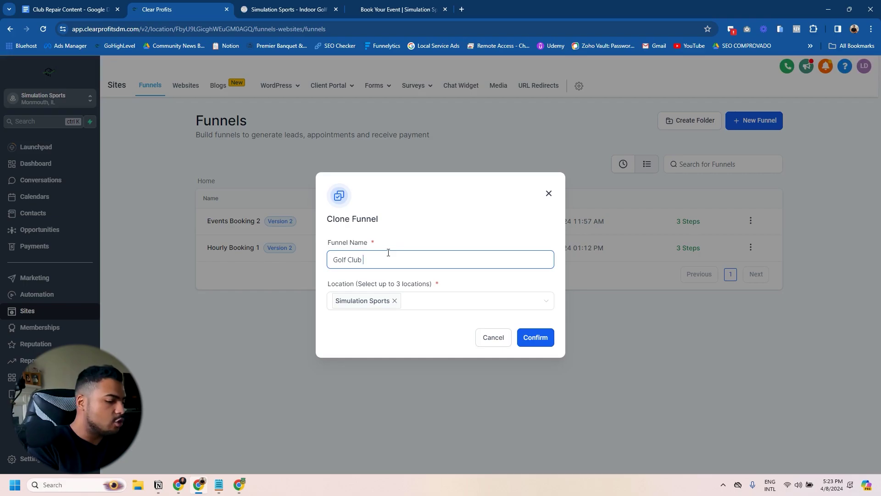
{"action": "key", "text": "Return"}
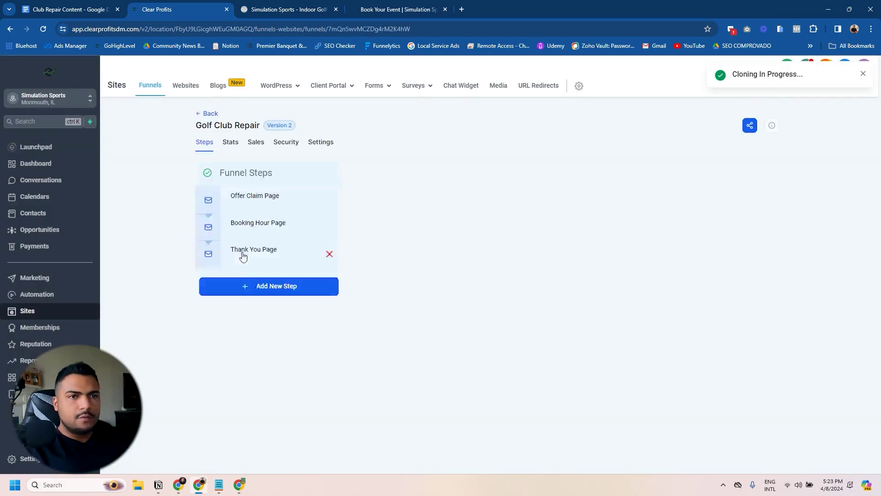
{"action": "left_click", "coordinate": [275, 197]}
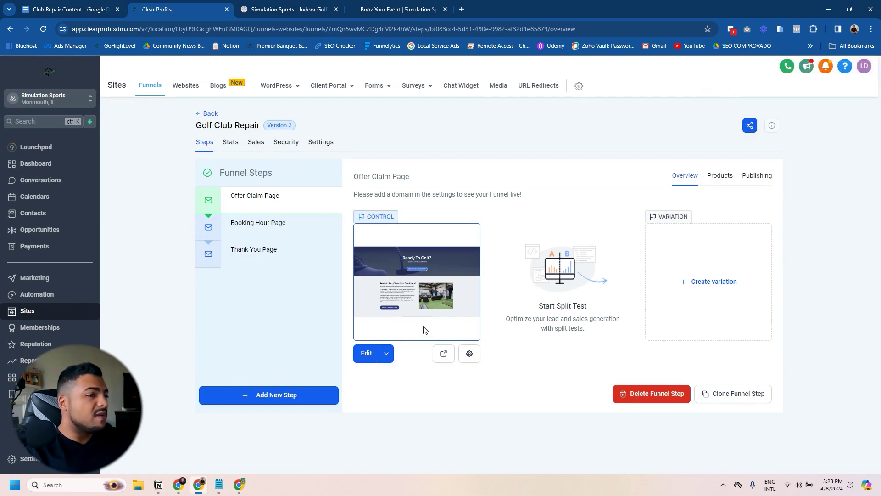
{"action": "left_click", "coordinate": [364, 354]}
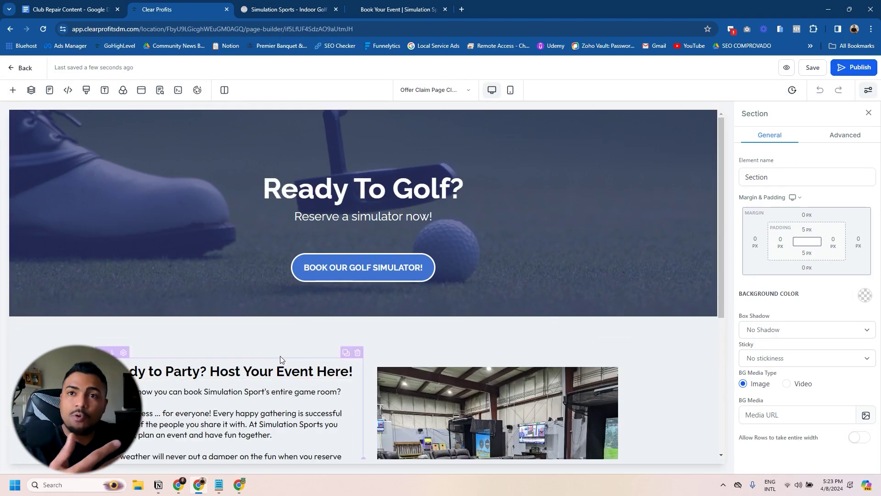
Step: Paste 'Golf Club Repair' from the doc into the hero headline and grab the club-repair tagline
{"action": "left_click", "coordinate": [96, 8]}
{"action": "double_click", "coordinate": [263, 185]}
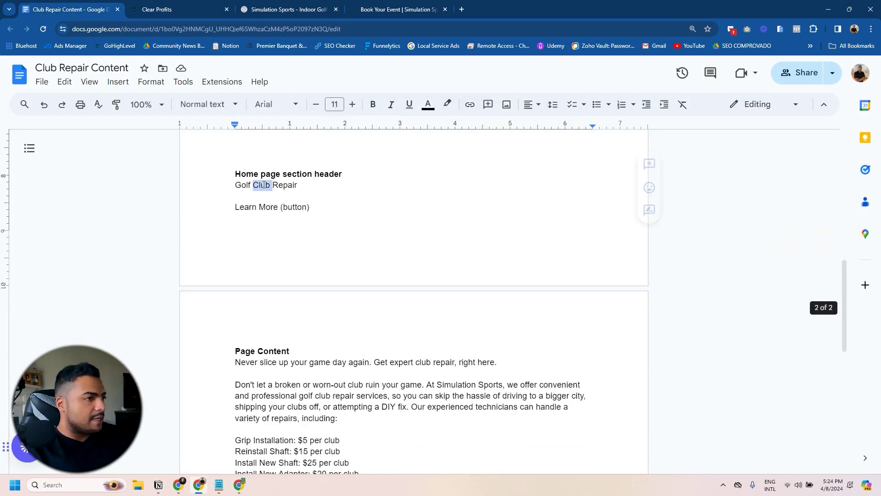
{"action": "left_click", "coordinate": [156, 10]}
{"action": "double_click", "coordinate": [375, 187]}
{"action": "key", "text": "ctrl+a"}
{"action": "type", "text": "Golf Club Repair"}
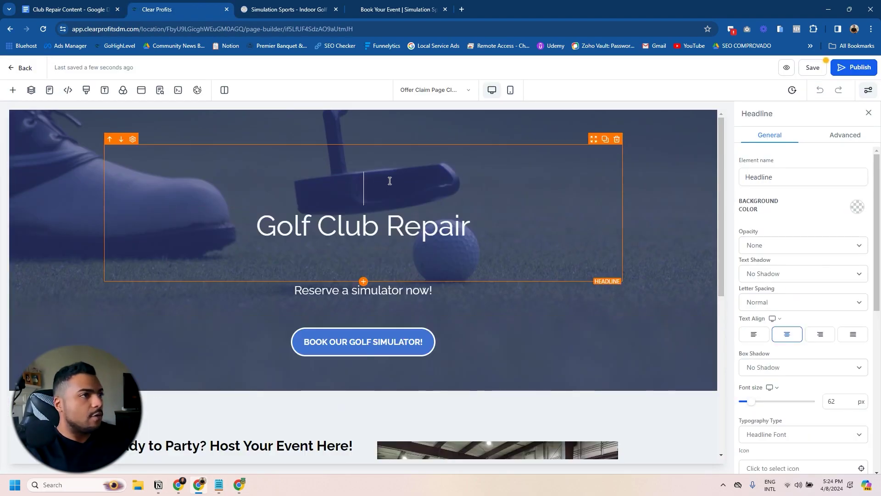
{"action": "key", "text": "ctrl+shift+Tab"}
{"action": "triple_click", "coordinate": [306, 362]}
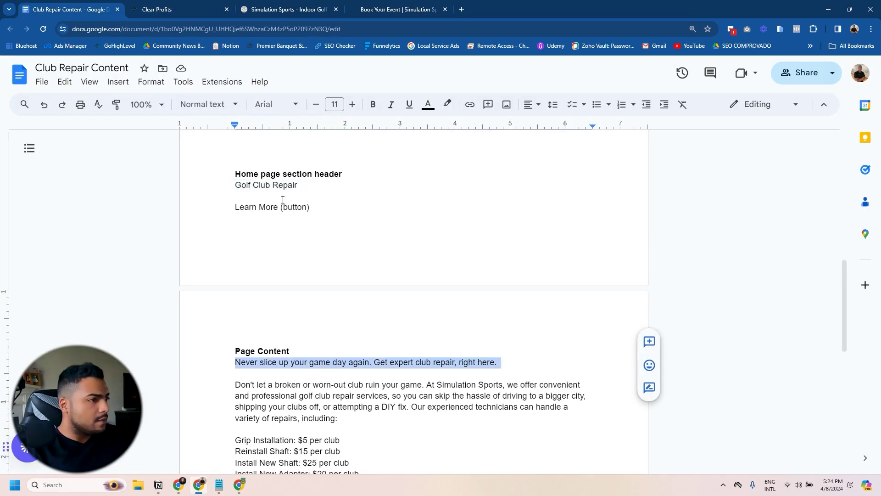
{"action": "key", "text": "ctrl+Tab"}
{"action": "left_click", "coordinate": [362, 267]}
Step: Relabel the hero button 'BOOK NOW!' and check the button's link
{"action": "double_click", "coordinate": [797, 331]}
{"action": "key", "text": "ctrl+a"}
{"action": "type", "text": "BOOK NOW!"}
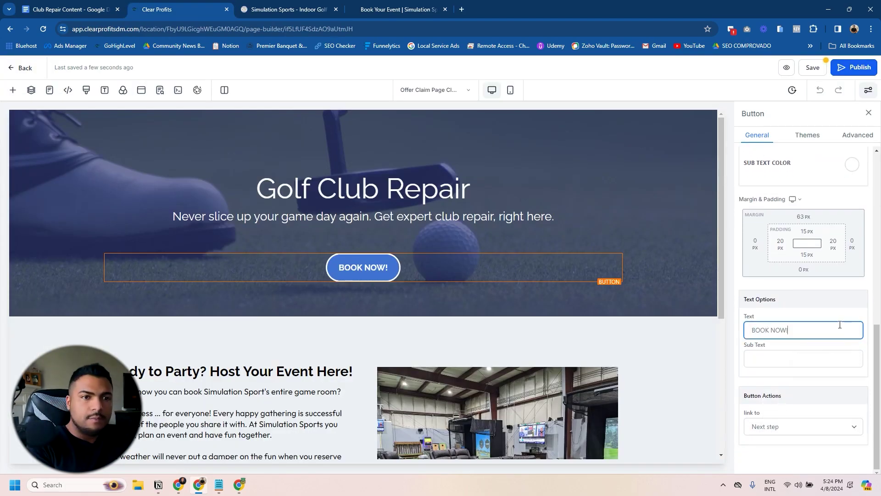
{"action": "scroll", "coordinate": [644, 295], "scroll_direction": "down", "scroll_amount": 3}
{"action": "scroll", "coordinate": [645, 295], "scroll_direction": "down", "scroll_amount": 1}
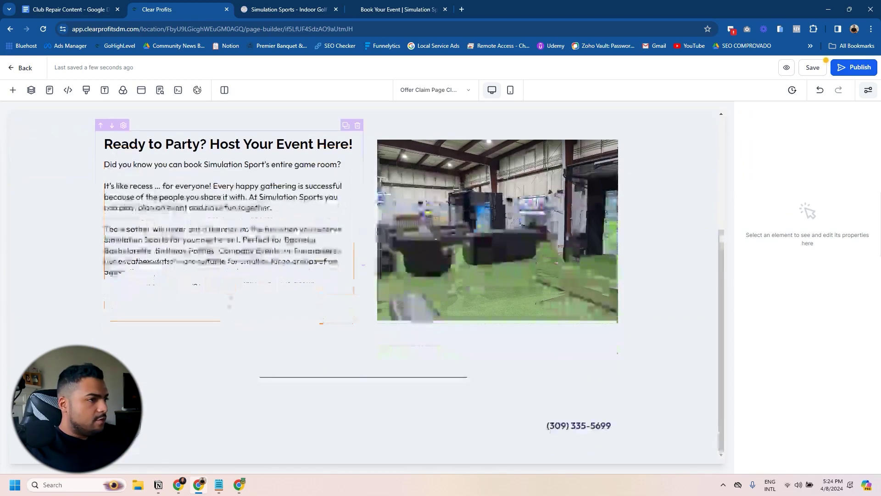
{"action": "scroll", "coordinate": [306, 240], "scroll_direction": "up", "scroll_amount": 4}
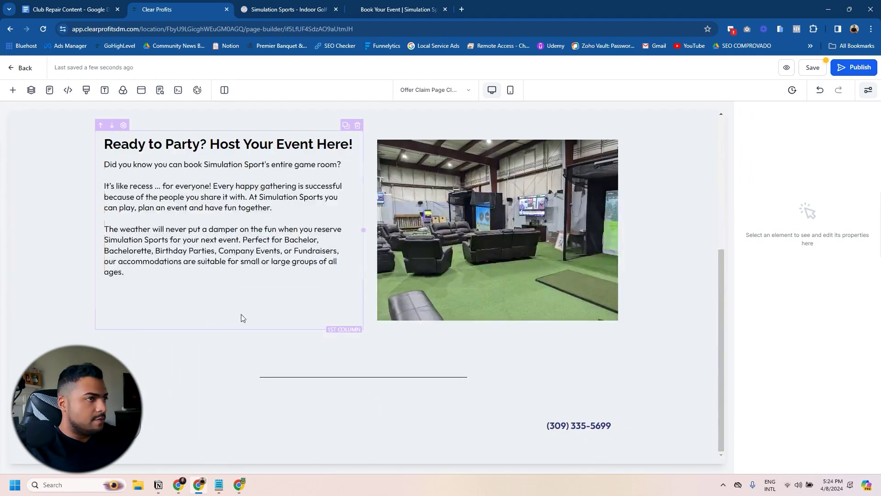
{"action": "scroll", "coordinate": [240, 317], "scroll_direction": "up", "scroll_amount": 5}
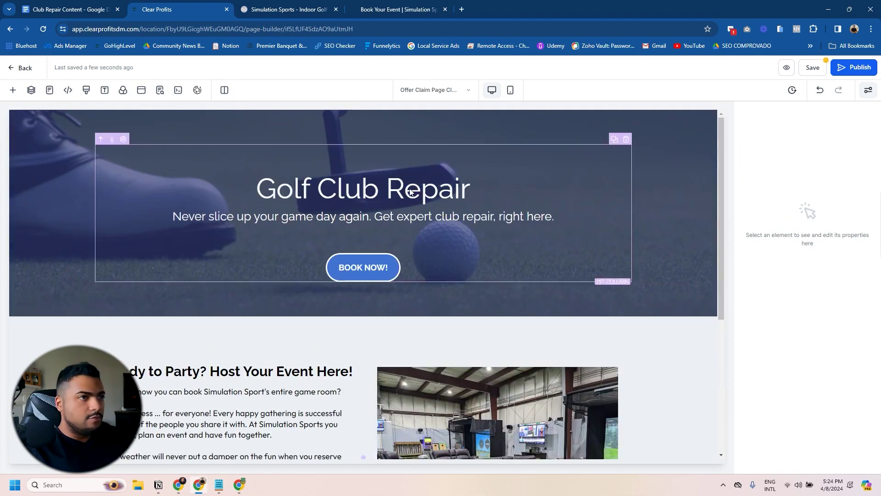
{"action": "left_click", "coordinate": [417, 259]}
{"action": "scroll", "coordinate": [787, 413], "scroll_direction": "down", "scroll_amount": 5}
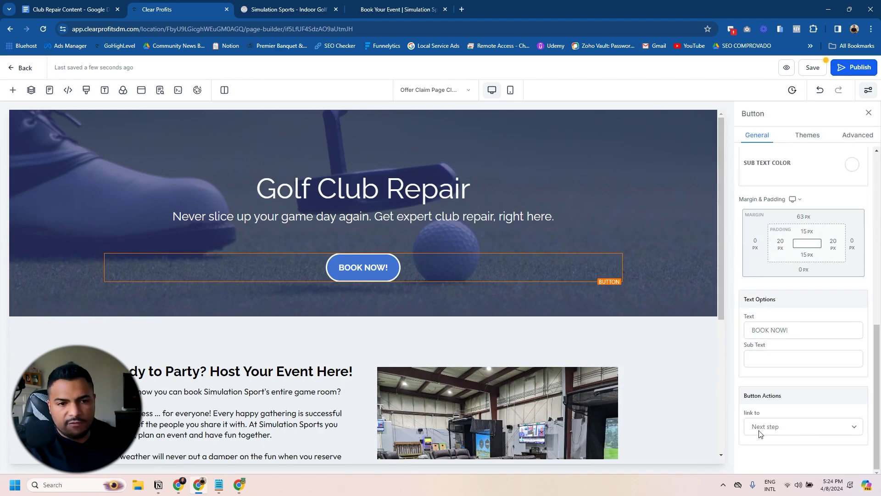
{"action": "left_click", "coordinate": [160, 90]}
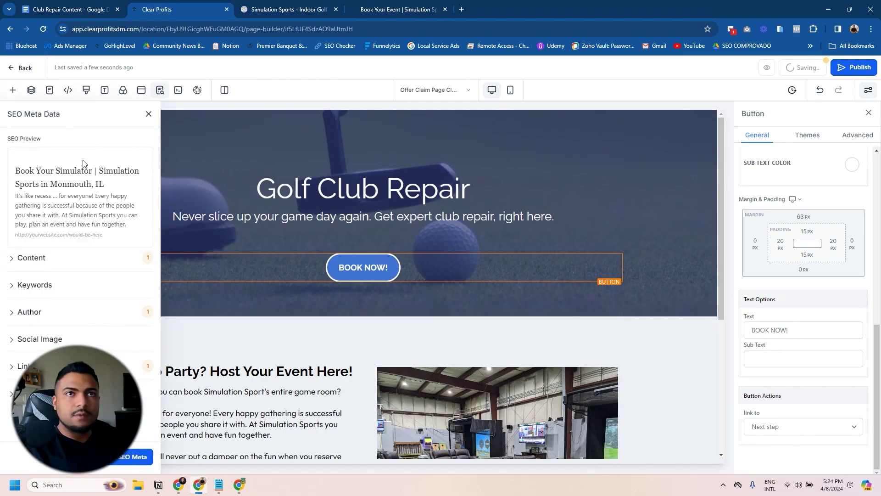
Step: Set the SEO title to 'Golf Club Repair in Warren County, IL'
{"action": "left_click", "coordinate": [13, 260]}
{"action": "scroll", "coordinate": [65, 325], "scroll_direction": "down", "scroll_amount": 2}
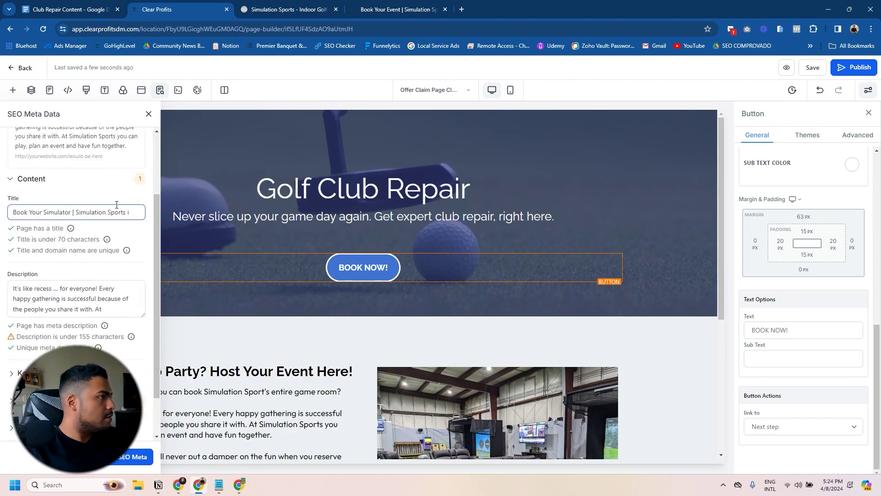
{"action": "key", "text": "ctrl+a"}
{"action": "type", "text": "Golf Club Repair in onmouth, IL"}
{"action": "type", "text": "M"}
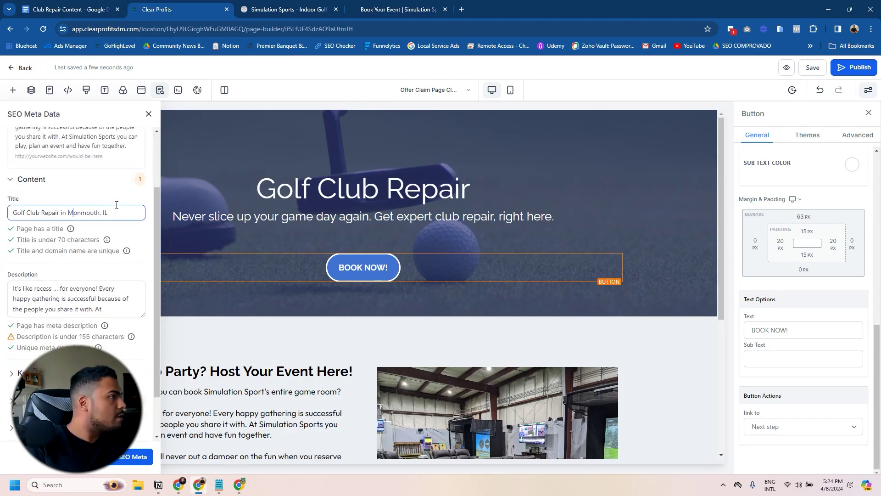
{"action": "key", "text": "shift+End"}
{"action": "type", "text": "Warre"}
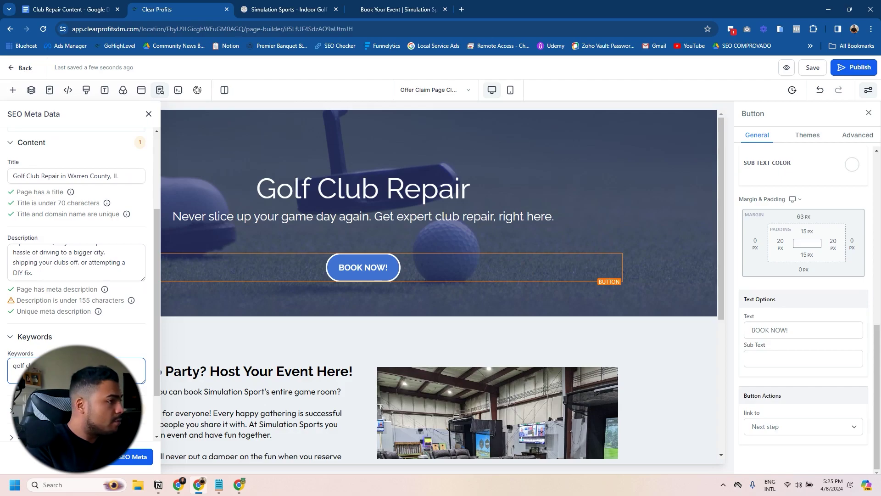
Step: Replace Monmouth with Warren County in the SEO keywords
{"action": "scroll", "coordinate": [90, 211], "scroll_direction": "up", "scroll_amount": 1}
{"action": "scroll", "coordinate": [92, 257], "scroll_direction": "down", "scroll_amount": 2}
{"action": "left_click_drag", "start_coordinate": [59, 320], "coordinate": [111, 320]}
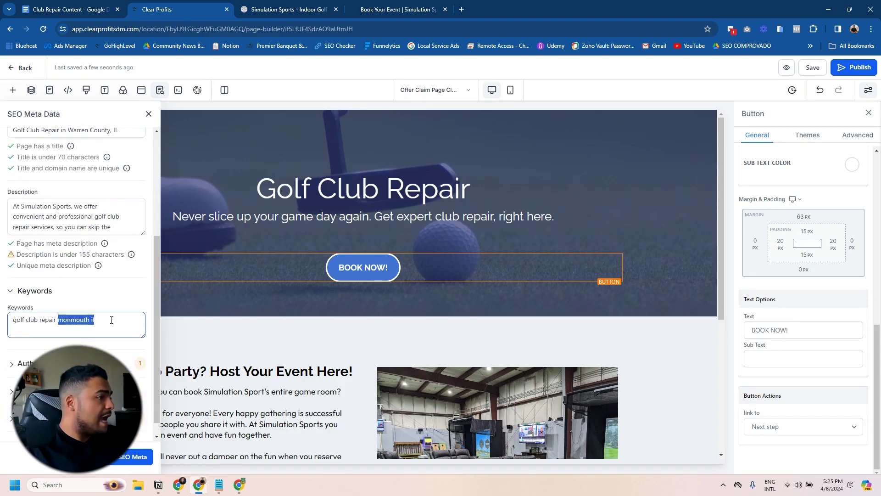
{"action": "type", "text": "warren coun"}
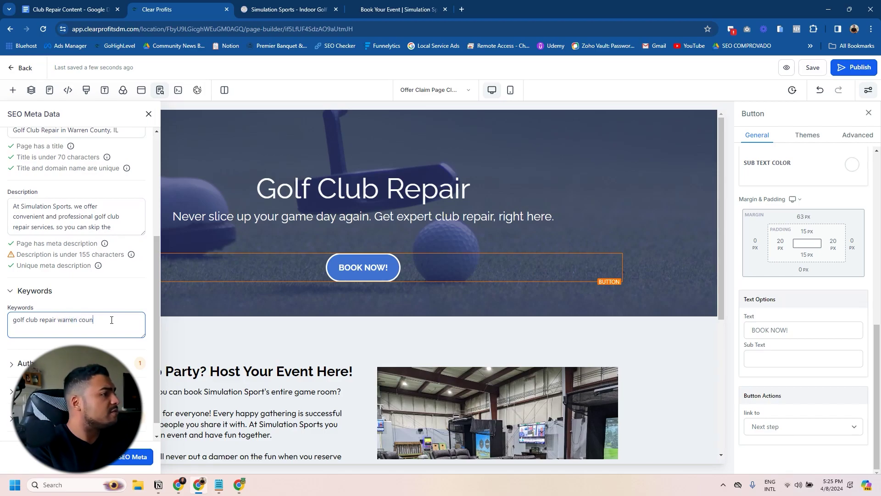
{"action": "left_click", "coordinate": [133, 456]}
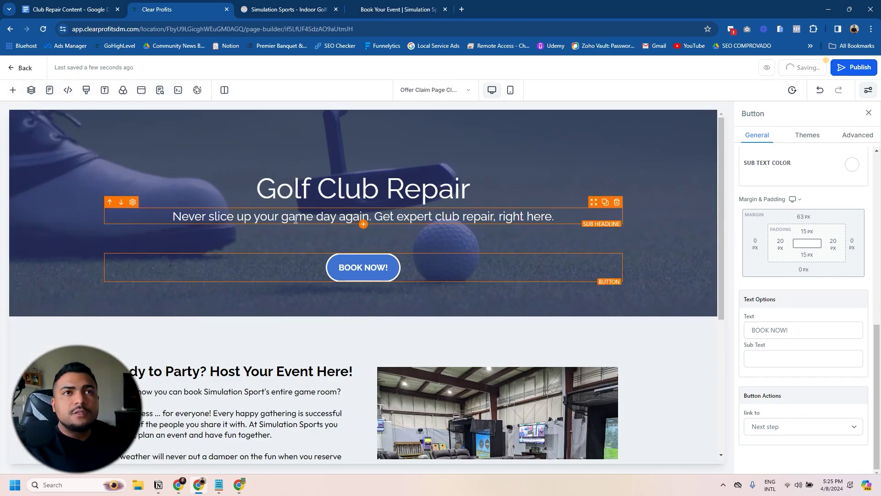
Step: Assign the booking.thesimulationsports.com domain and publish the Golf Club Repair page
{"action": "left_click", "coordinate": [853, 67]}
{"action": "left_click", "coordinate": [373, 272]}
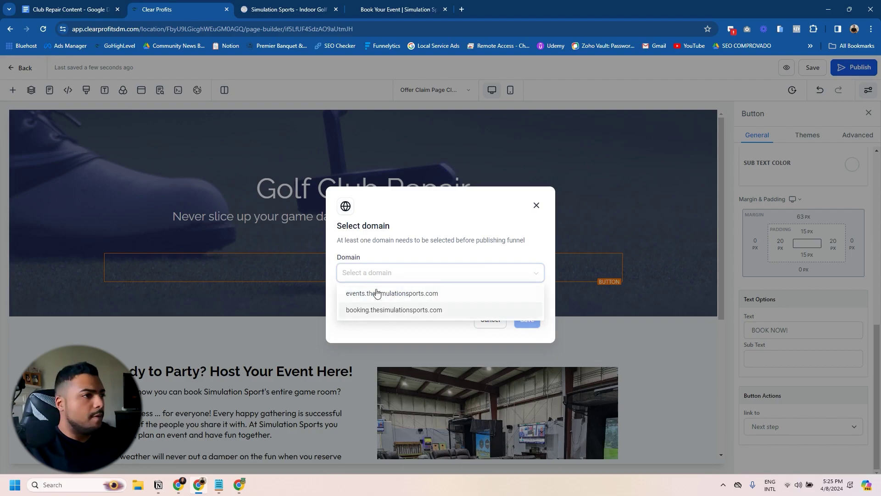
{"action": "left_click", "coordinate": [383, 310]}
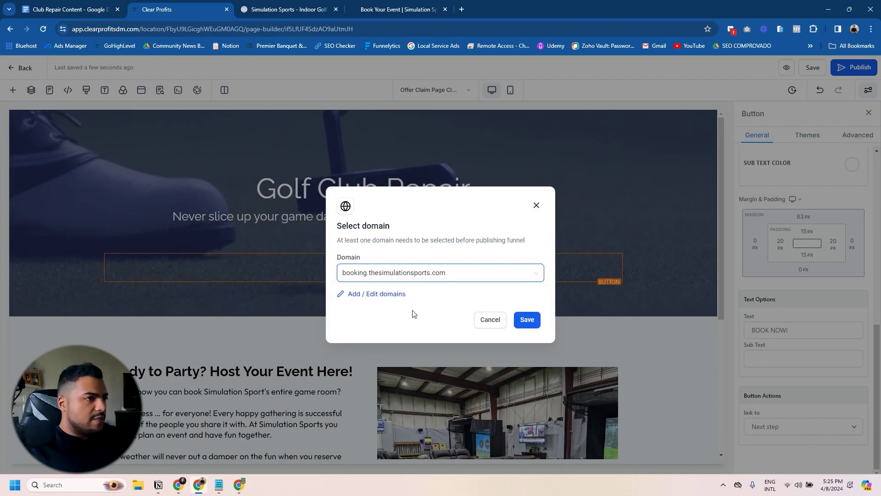
{"action": "left_click", "coordinate": [532, 320]}
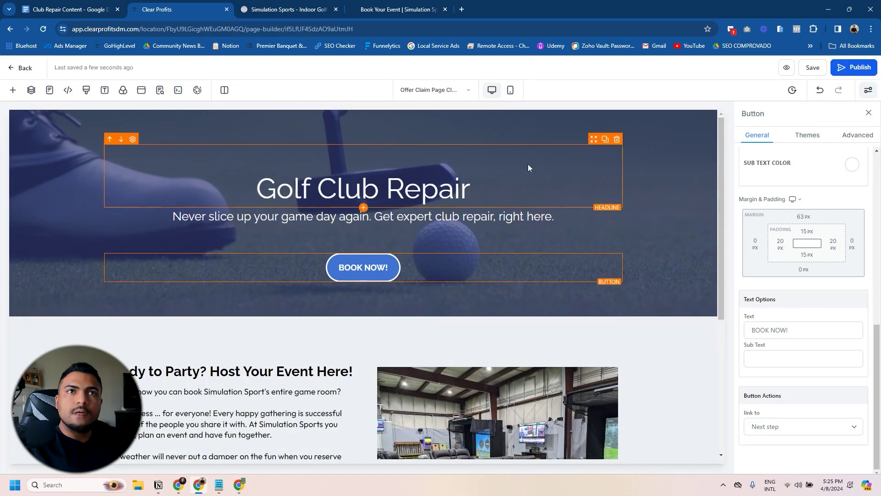
{"action": "left_click", "coordinate": [843, 73]}
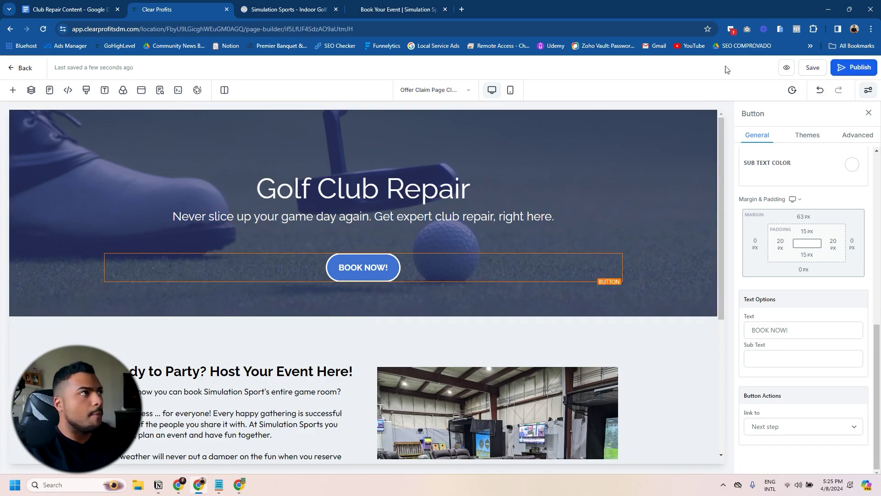
{"action": "left_click", "coordinate": [14, 72]}
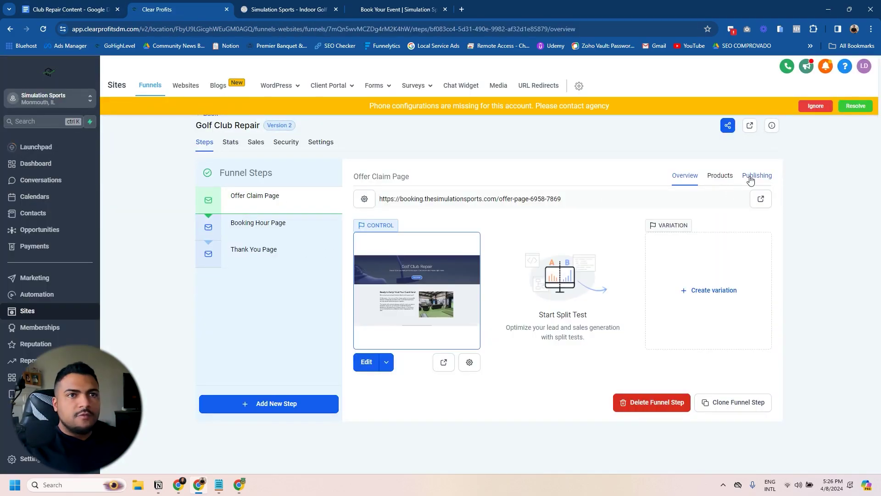
Step: Rename the first funnel step to 'Sales Page' with URL /golf-club-repair
{"action": "left_click", "coordinate": [756, 176]}
{"action": "left_click_drag", "start_coordinate": [434, 218], "coordinate": [486, 218]}
{"action": "type", "text": "Sales Page"}
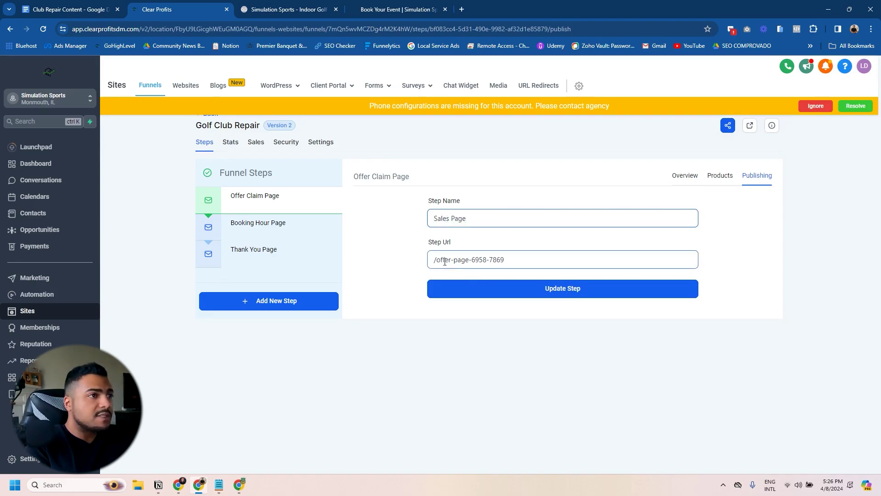
{"action": "key", "text": "Tab"}
{"action": "type", "text": "/golf"}
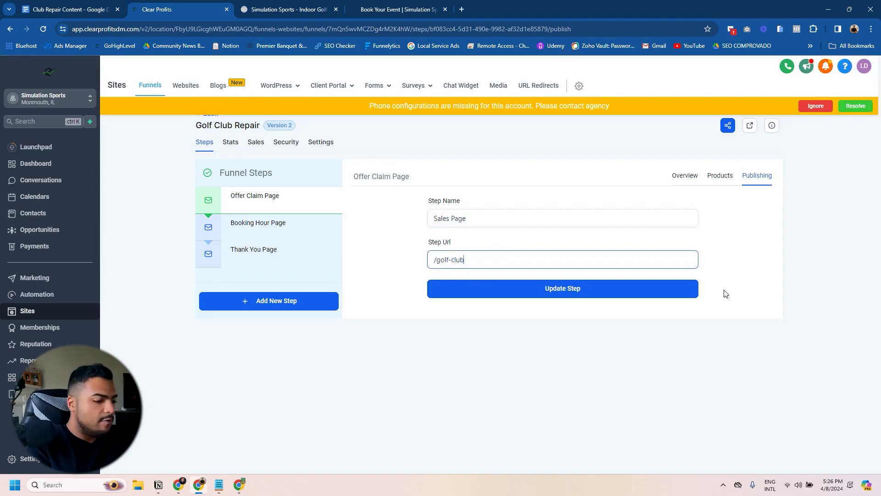
Step: Set the funnel path to /book-golf-club-repair in the funnel settings
{"action": "left_click", "coordinate": [320, 142]}
{"action": "left_click", "coordinate": [214, 254]}
{"action": "key", "text": "ctrl+a"}
{"action": "type", "text": "/book-golf-club-repair"}
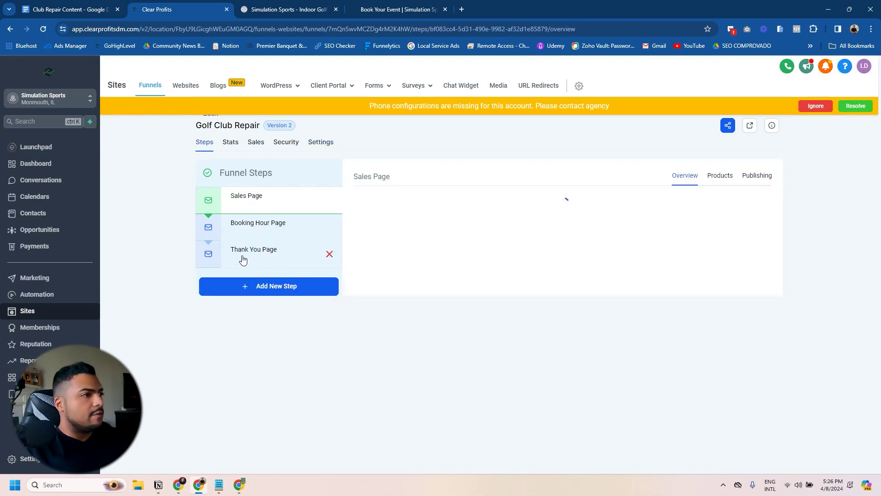
{"action": "left_click", "coordinate": [318, 142]}
{"action": "left_click", "coordinate": [285, 251]}
{"action": "left_click_drag", "start_coordinate": [285, 252], "coordinate": [211, 248]}
Step: Go back to the steps list and select the Booking Hour Page step
{"action": "left_click", "coordinate": [202, 143]}
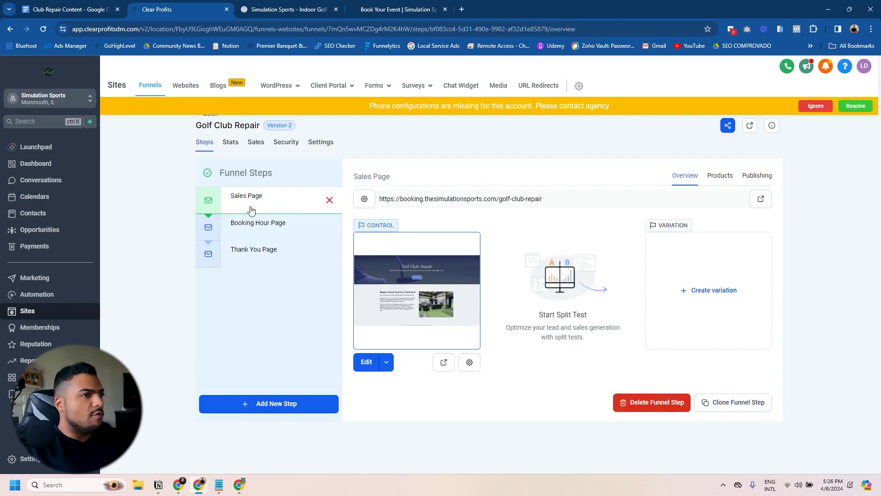
{"action": "left_click", "coordinate": [259, 228]}
{"action": "left_click", "coordinate": [259, 200]}
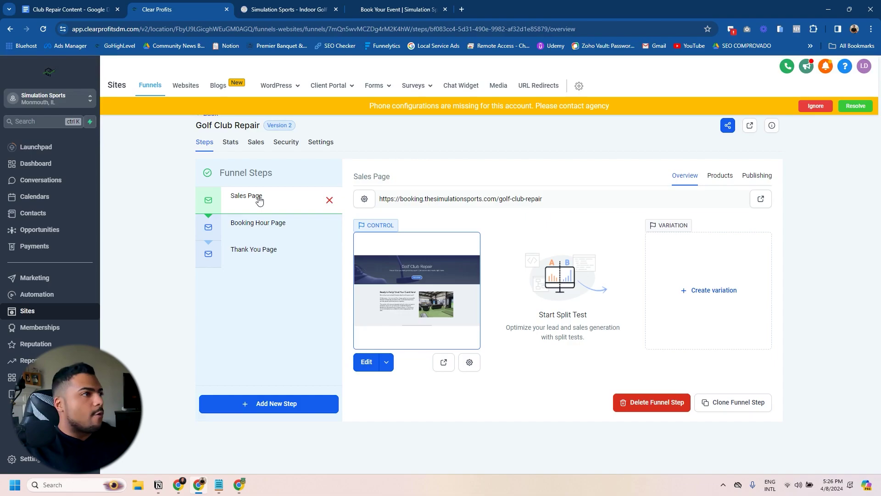
{"action": "left_click", "coordinate": [276, 228]}
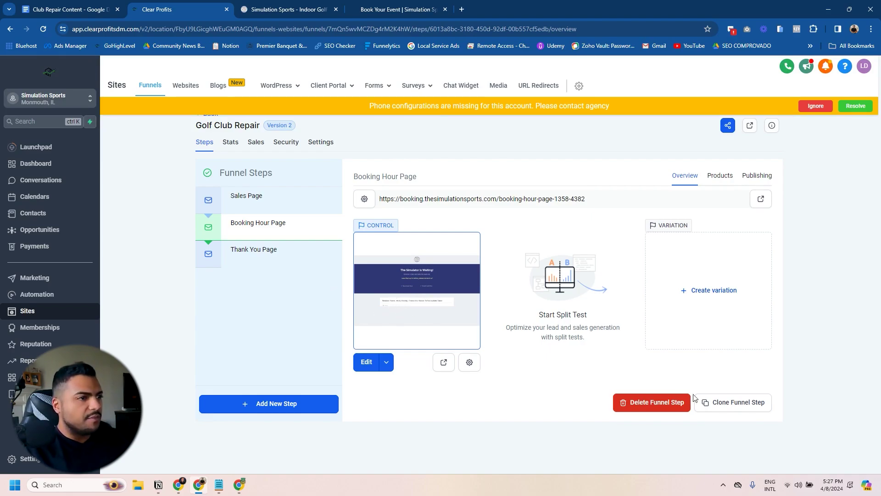
Step: Clone the Booking Hour Page step within the funnel and rename the copy 'Checkout Page'
{"action": "left_click", "coordinate": [732, 404]}
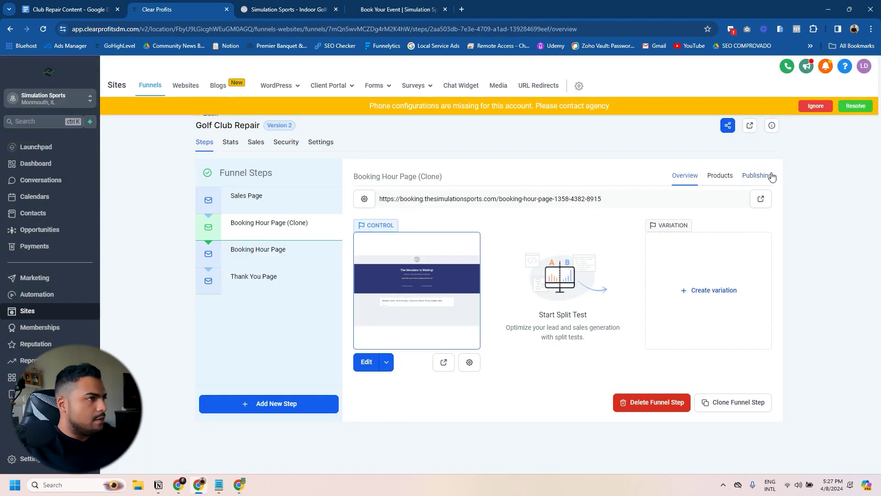
{"action": "left_click", "coordinate": [767, 176]}
{"action": "triple_click", "coordinate": [473, 215]}
{"action": "type", "text": "C"}
{"action": "type", "text": "heck"}
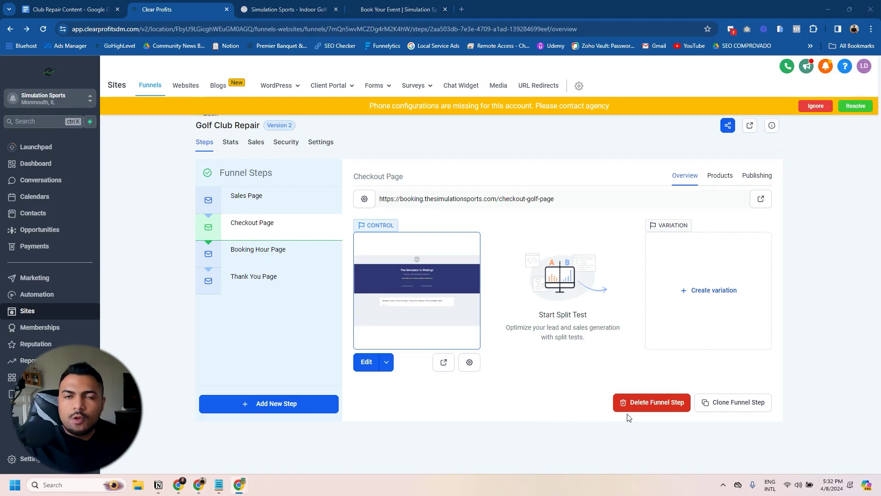
Step: Change the headline to 'Your Golf Club Is Waiting!' and the subheading to 'Pick the services you need below'
{"action": "left_click", "coordinate": [366, 363]}
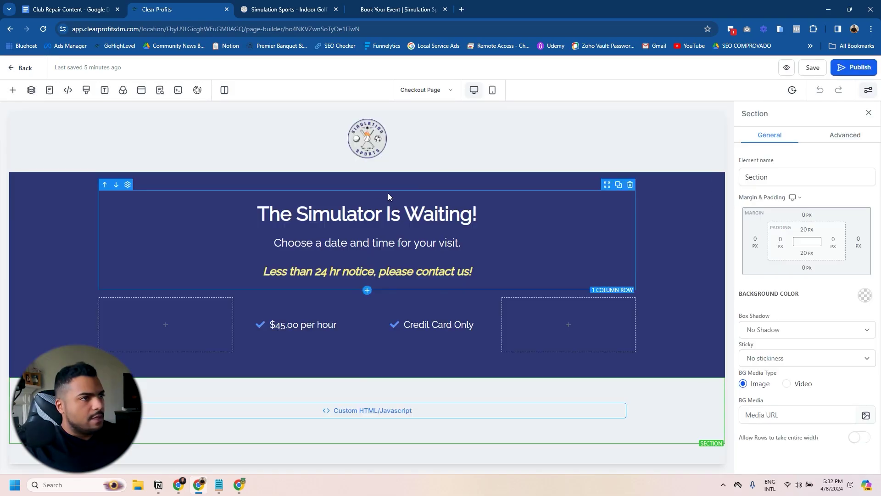
{"action": "double_click", "coordinate": [357, 212]}
{"action": "type", "text": "Your Golf Club Is Waiting!"}
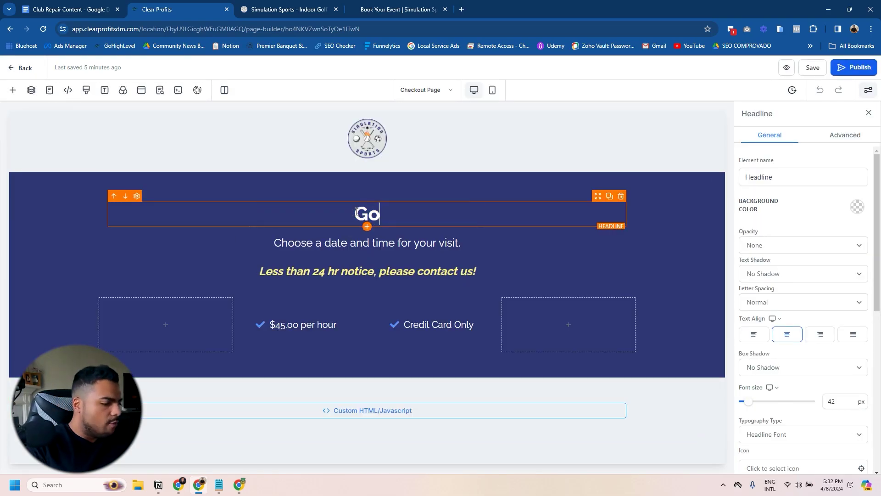
{"action": "left_click", "coordinate": [340, 243]}
{"action": "triple_click", "coordinate": [340, 244]}
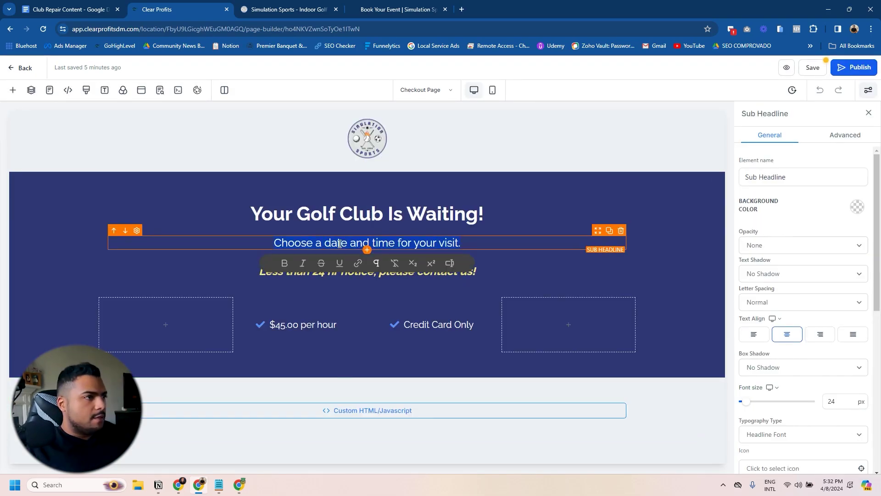
{"action": "type", "text": "Pick the services you need below"}
Step: Delete the 24 hr notice line and the $45.00 per hour column, keeping the bullets left-aligned
{"action": "left_click", "coordinate": [367, 272]}
{"action": "left_click", "coordinate": [625, 244]}
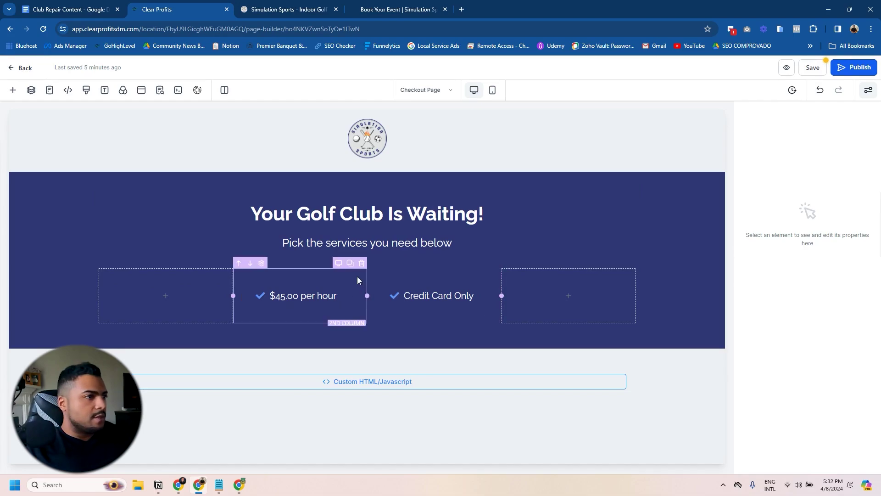
{"action": "left_click", "coordinate": [358, 263]}
{"action": "left_click", "coordinate": [506, 297]}
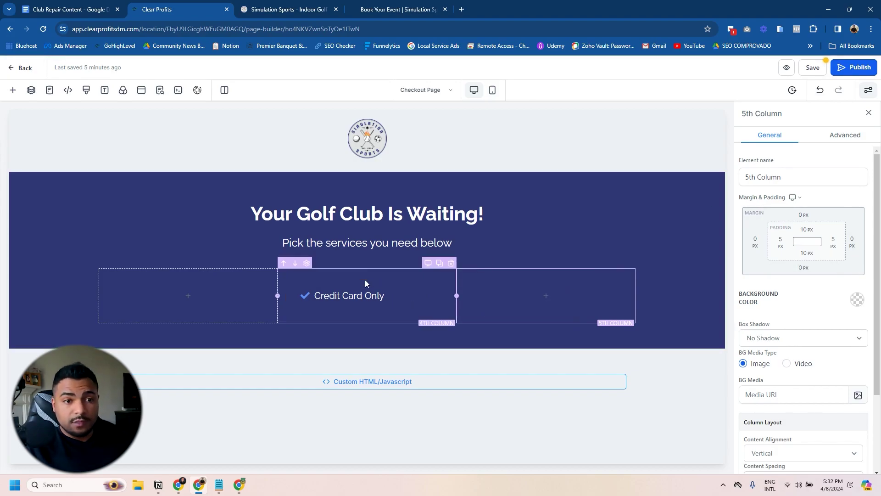
{"action": "left_click", "coordinate": [399, 288]}
{"action": "left_click", "coordinate": [786, 334]}
{"action": "left_click", "coordinate": [753, 334]}
{"action": "left_click_drag", "start_coordinate": [278, 295], "coordinate": [299, 294]}
Step: Set the hero section's top and bottom padding to 10px
{"action": "left_click", "coordinate": [693, 276]}
{"action": "left_click", "coordinate": [803, 229]}
{"action": "left_click", "coordinate": [789, 271]}
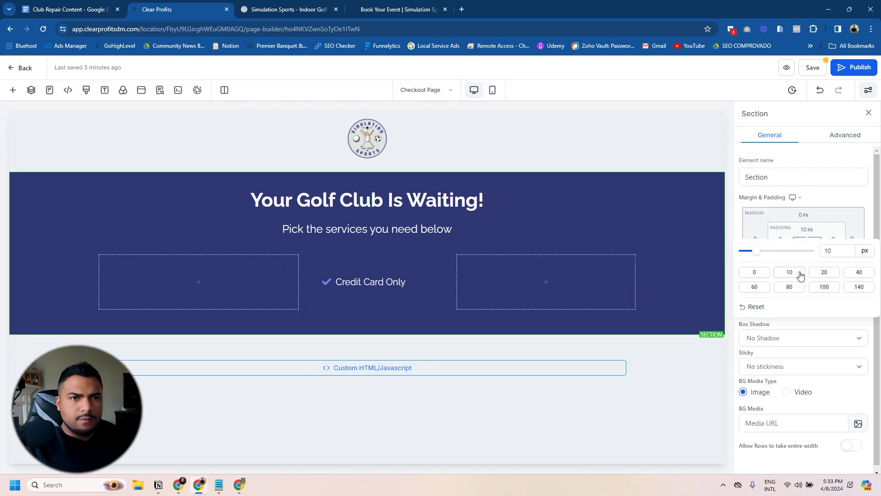
{"action": "left_click", "coordinate": [807, 253]}
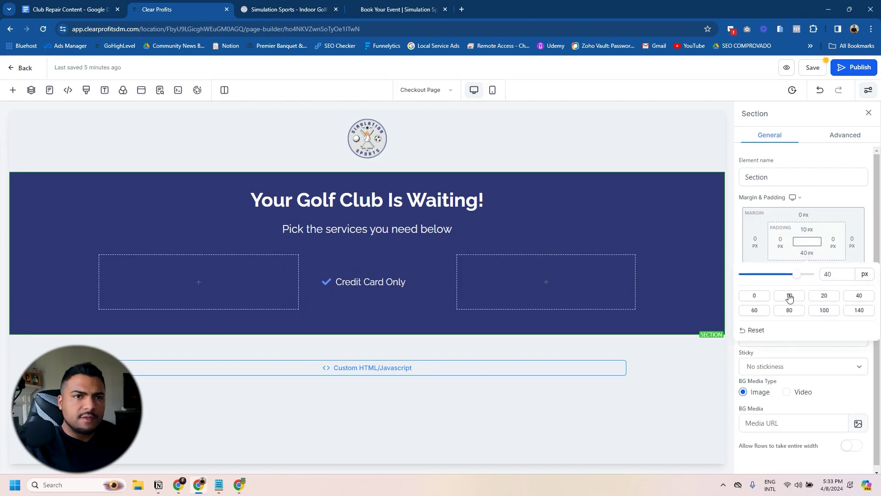
{"action": "left_click", "coordinate": [787, 298]}
Step: In mobile layout, cut the bullet list down to just 'Credit Card Only', left-aligned
{"action": "left_click", "coordinate": [492, 90]}
{"action": "left_click", "coordinate": [375, 265]}
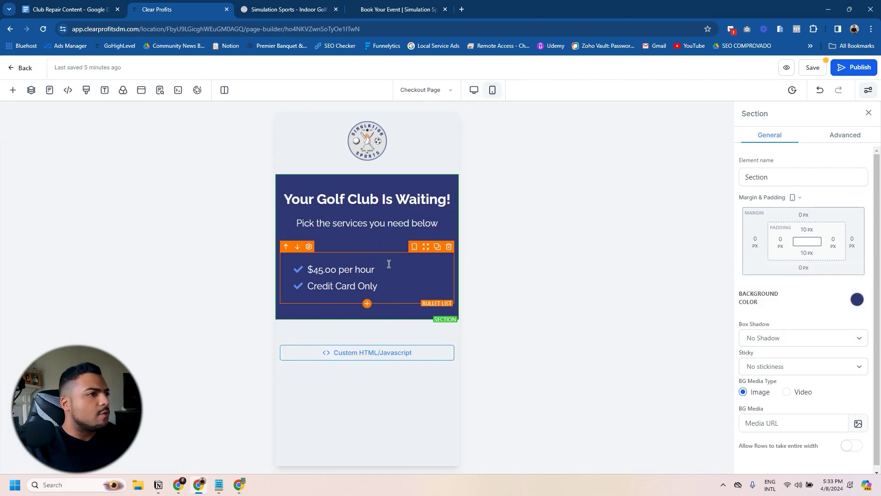
{"action": "left_click_drag", "start_coordinate": [377, 269], "coordinate": [283, 267]}
{"action": "key", "text": "BackSpace"}
{"action": "key", "text": "BackSpace"}
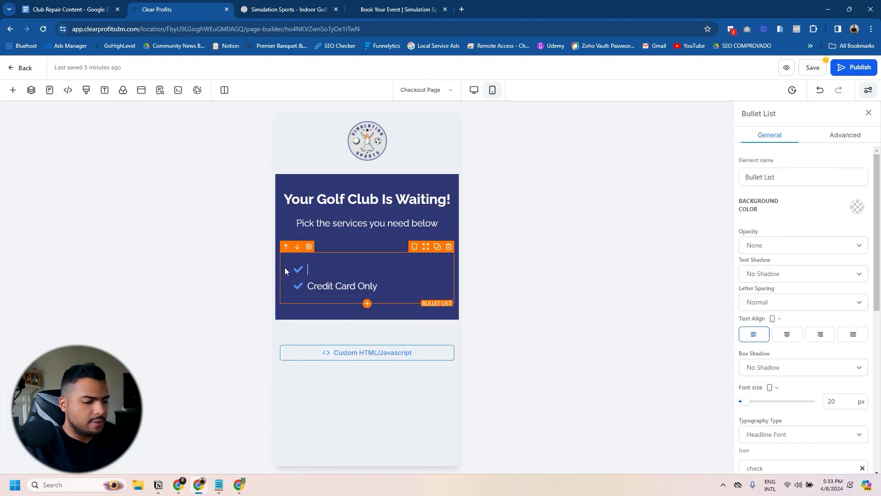
{"action": "left_click", "coordinate": [394, 270]}
{"action": "triple_click", "coordinate": [394, 270]}
{"action": "left_click", "coordinate": [787, 334]}
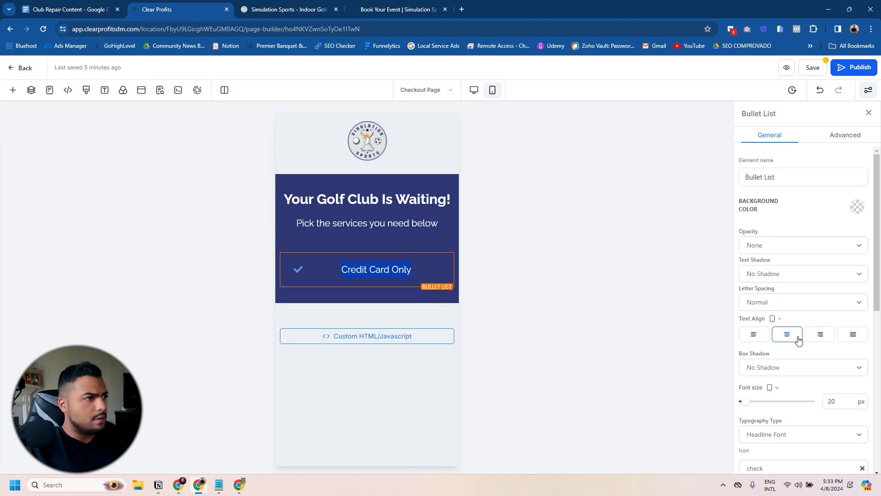
{"action": "left_click", "coordinate": [754, 334]}
{"action": "left_click", "coordinate": [424, 274]}
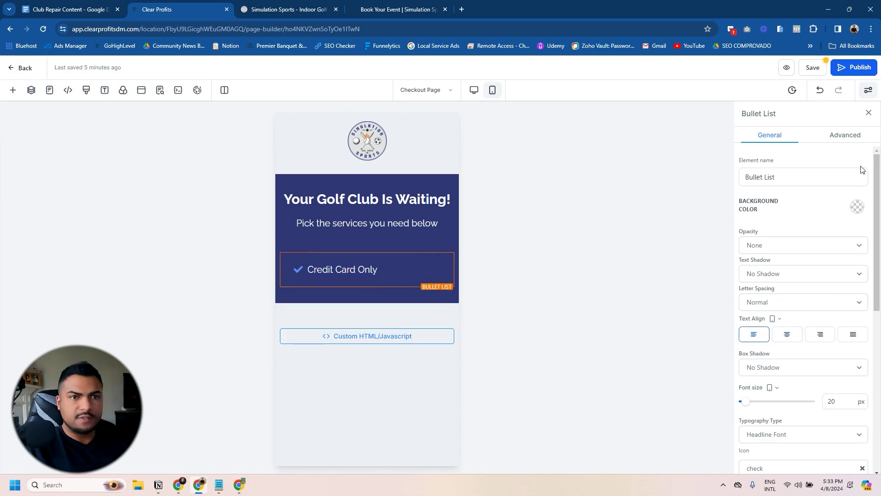
Step: Give the bullet list 80px left padding, then return to desktop layout
{"action": "scroll", "coordinate": [791, 407], "scroll_direction": "down", "scroll_amount": 10}
{"action": "left_click", "coordinate": [790, 403]}
{"action": "left_click", "coordinate": [832, 350]}
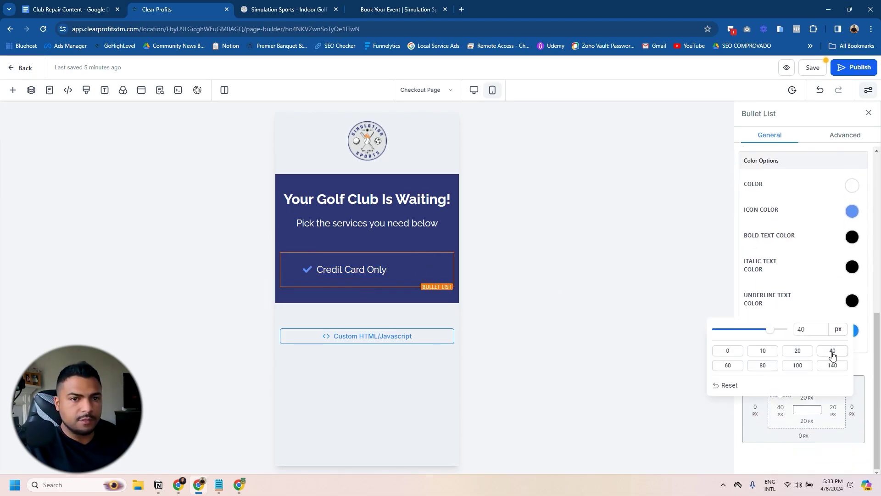
{"action": "left_click", "coordinate": [762, 365]}
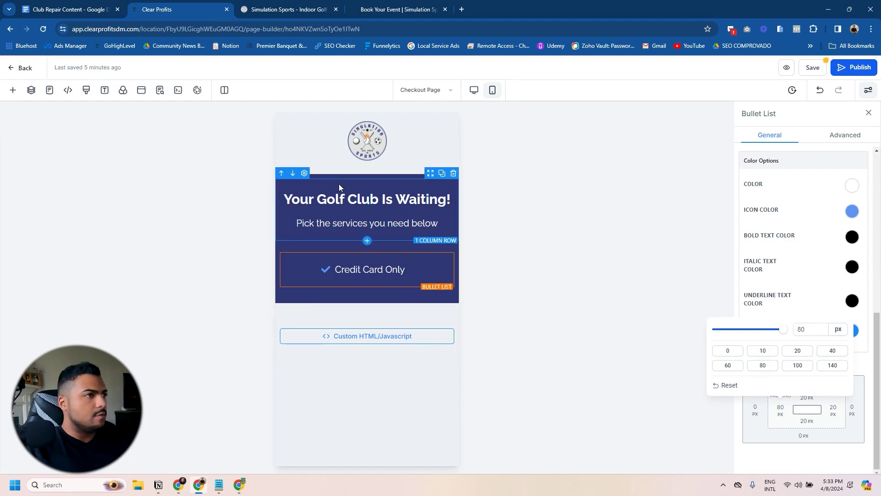
{"action": "left_click", "coordinate": [474, 90]}
{"action": "left_click", "coordinate": [421, 346]}
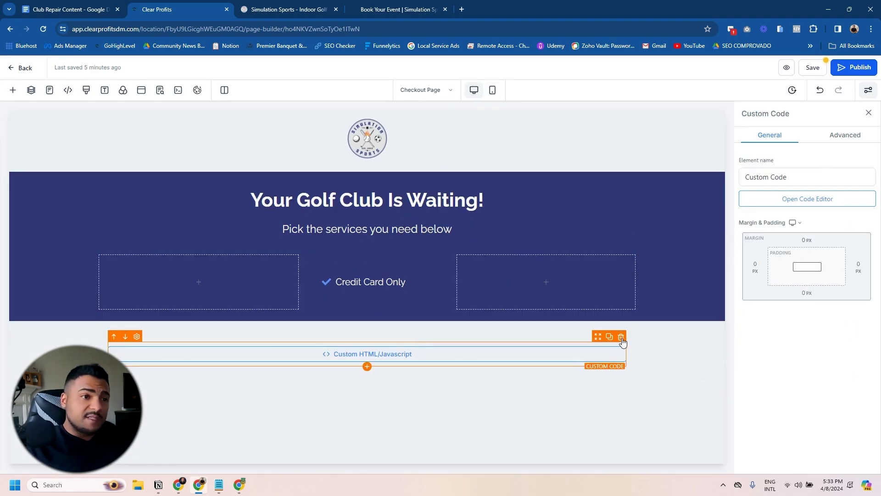
Step: Delete the custom HTML block and put a Two Step Order element in its column
{"action": "left_click", "coordinate": [620, 336]}
{"action": "left_click", "coordinate": [360, 365]}
{"action": "scroll", "coordinate": [172, 298], "scroll_direction": "down", "scroll_amount": 10}
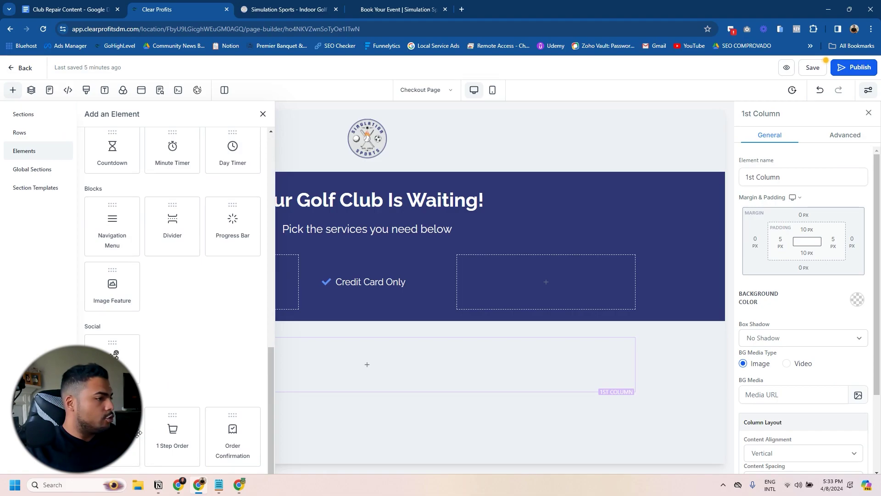
{"action": "left_click", "coordinate": [173, 427]}
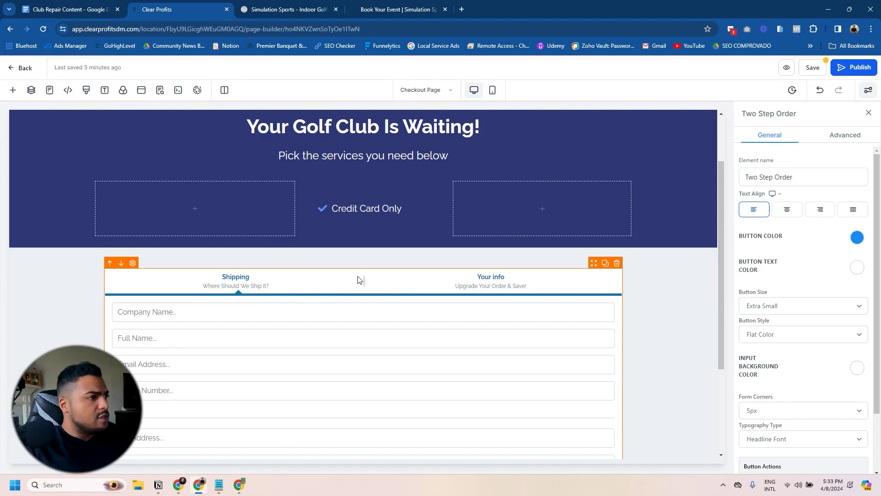
{"action": "left_click", "coordinate": [842, 136]}
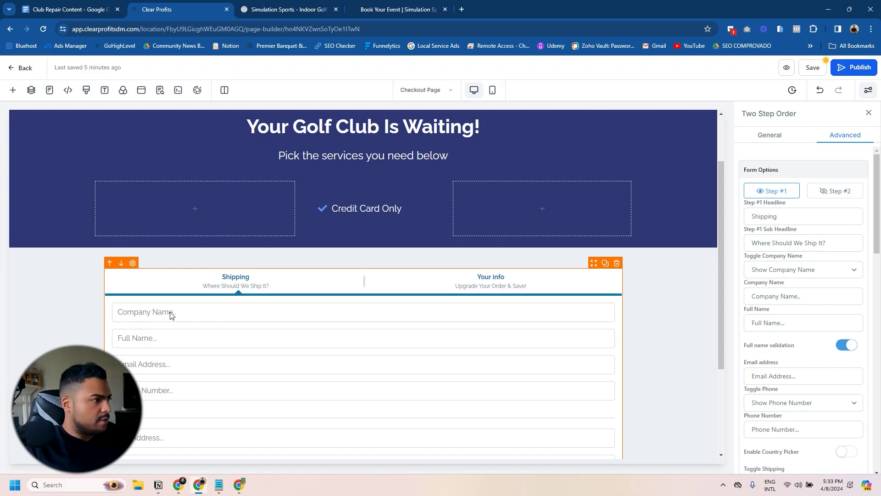
Step: Set the order form's Toggle Company Name to Hide Company Name and Toggle Shipping to Hide Shipping
{"action": "left_click", "coordinate": [810, 271]}
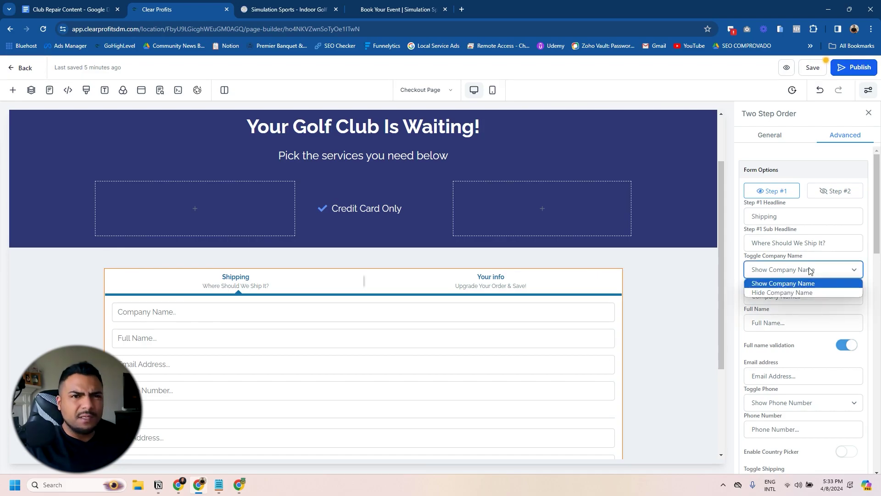
{"action": "left_click", "coordinate": [770, 294]}
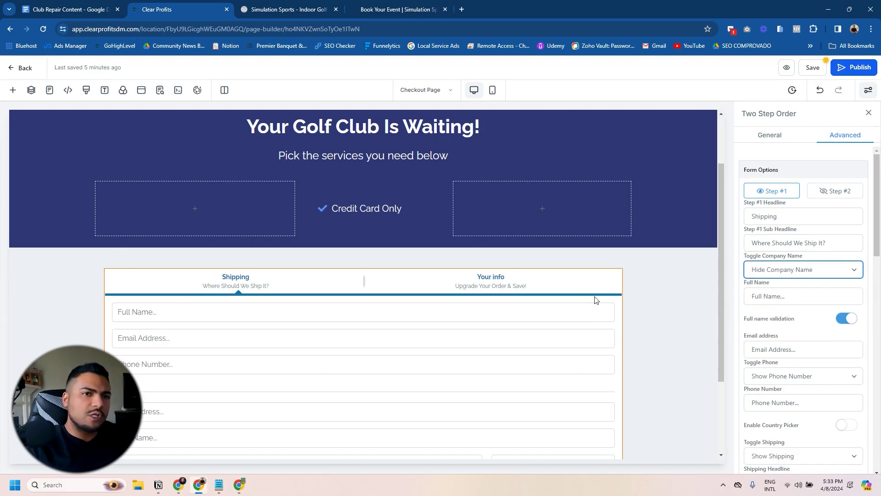
{"action": "scroll", "coordinate": [321, 329], "scroll_direction": "down", "scroll_amount": 2}
{"action": "scroll", "coordinate": [804, 351], "scroll_direction": "down", "scroll_amount": 2}
{"action": "scroll", "coordinate": [803, 351], "scroll_direction": "down", "scroll_amount": 1}
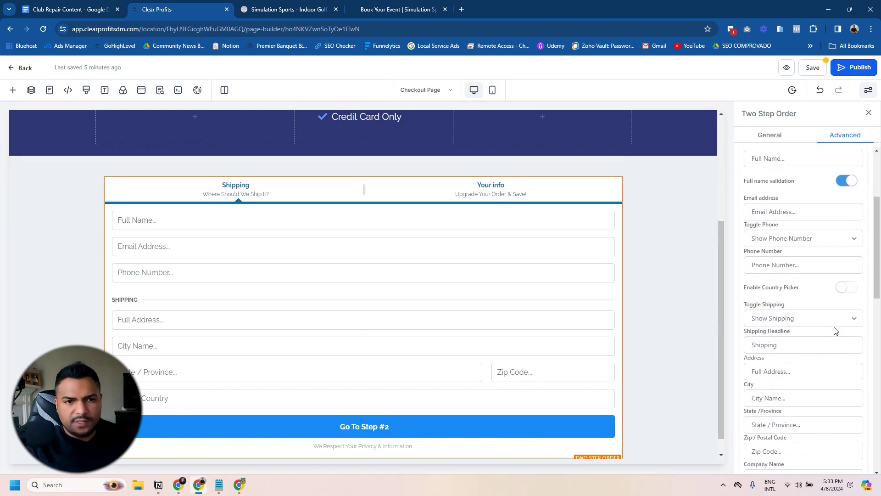
{"action": "left_click", "coordinate": [824, 317]}
{"action": "left_click", "coordinate": [766, 342]}
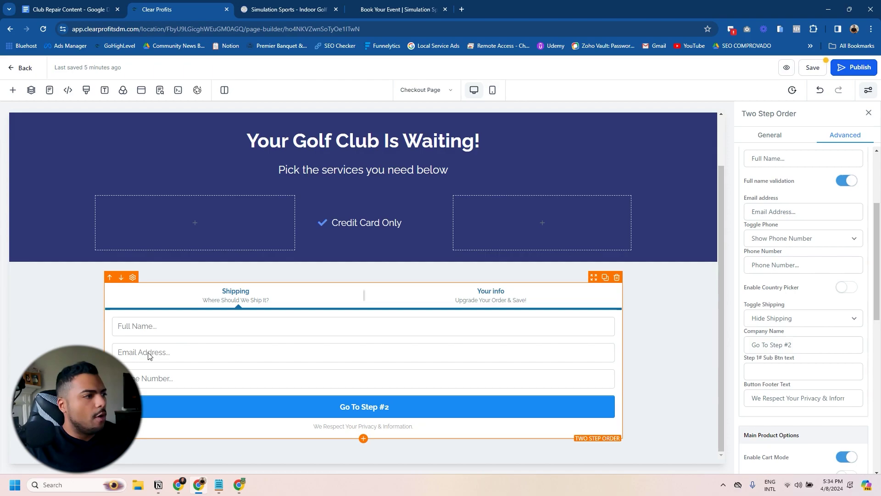
{"action": "scroll", "coordinate": [803, 309], "scroll_direction": "up", "scroll_amount": 3}
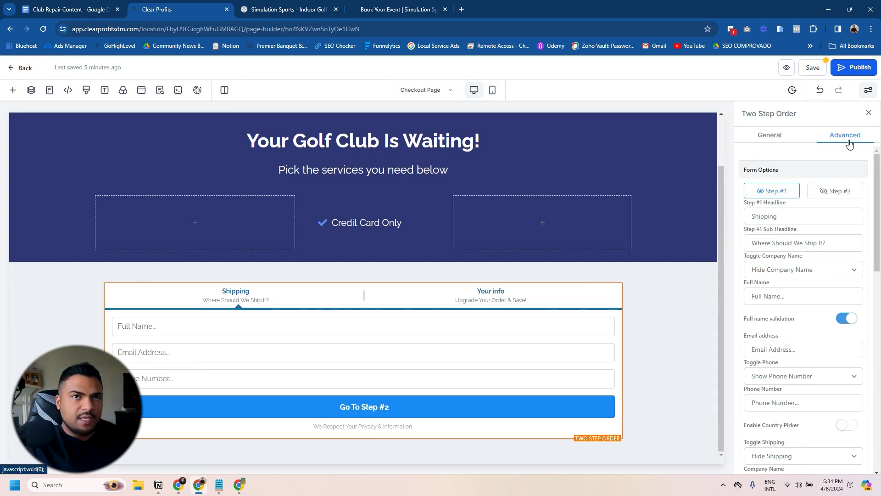
{"action": "left_click", "coordinate": [836, 194]}
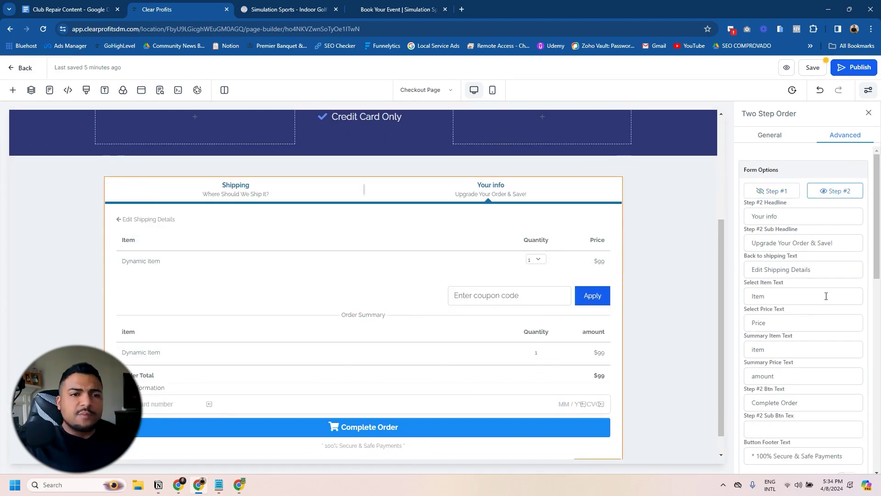
Step: Look through the Two Step Order advanced options, then return the form to its Shipping step
{"action": "scroll", "coordinate": [826, 291], "scroll_direction": "down", "scroll_amount": 2}
{"action": "scroll", "coordinate": [803, 335], "scroll_direction": "down", "scroll_amount": 4}
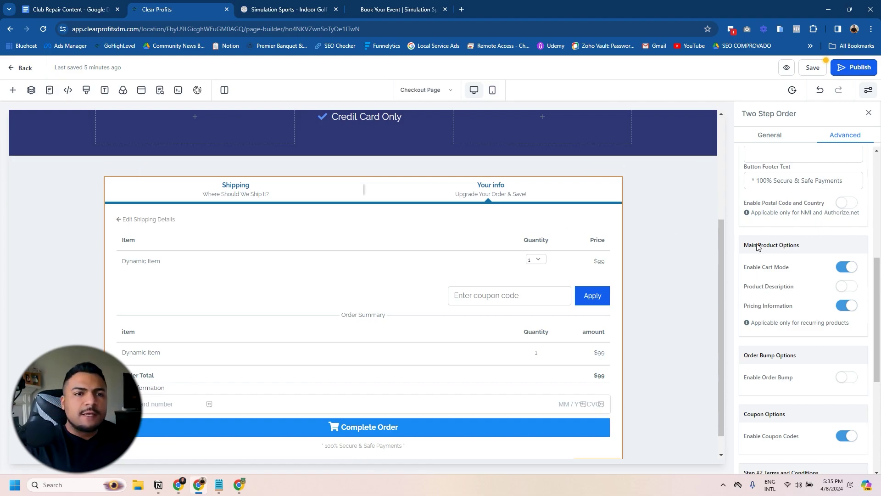
{"action": "scroll", "coordinate": [828, 332], "scroll_direction": "down", "scroll_amount": 3}
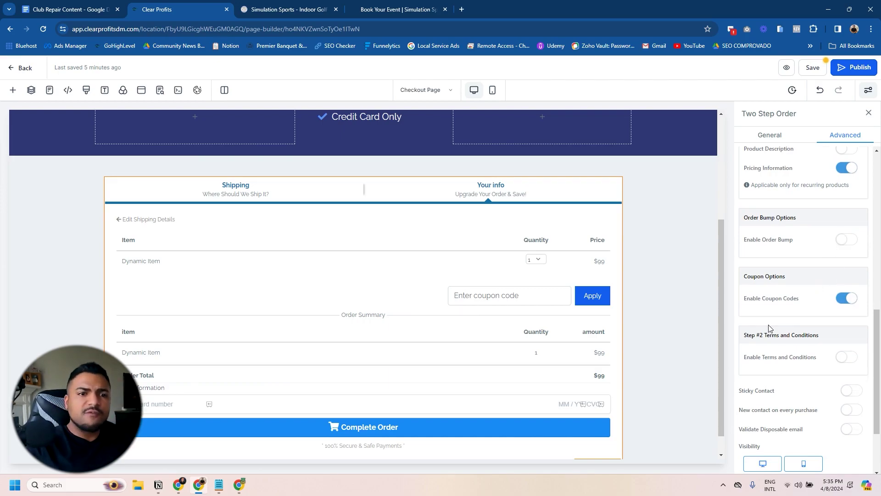
{"action": "scroll", "coordinate": [770, 326], "scroll_direction": "up", "scroll_amount": 1}
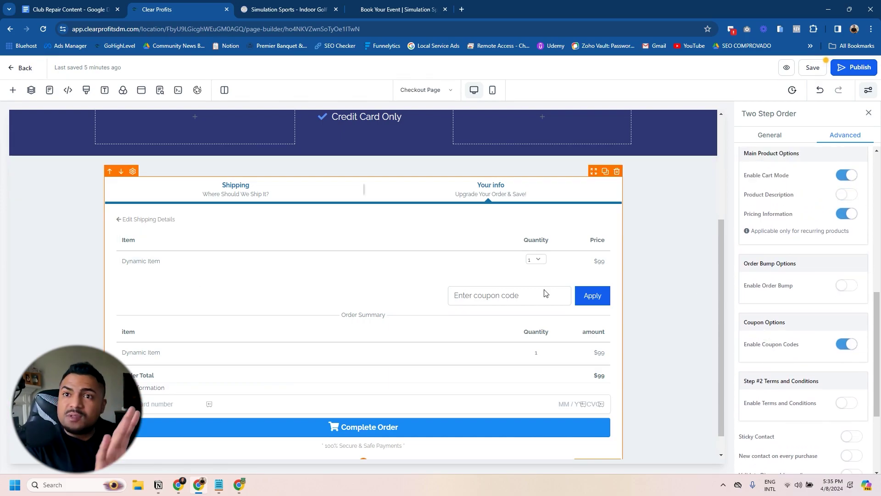
{"action": "scroll", "coordinate": [785, 356], "scroll_direction": "down", "scroll_amount": 3}
{"action": "scroll", "coordinate": [798, 356], "scroll_direction": "up", "scroll_amount": 1}
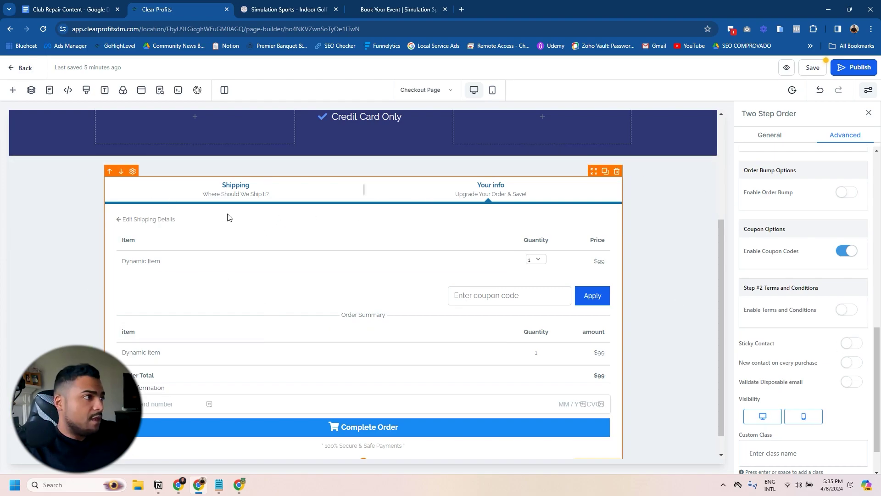
{"action": "left_click", "coordinate": [220, 192]}
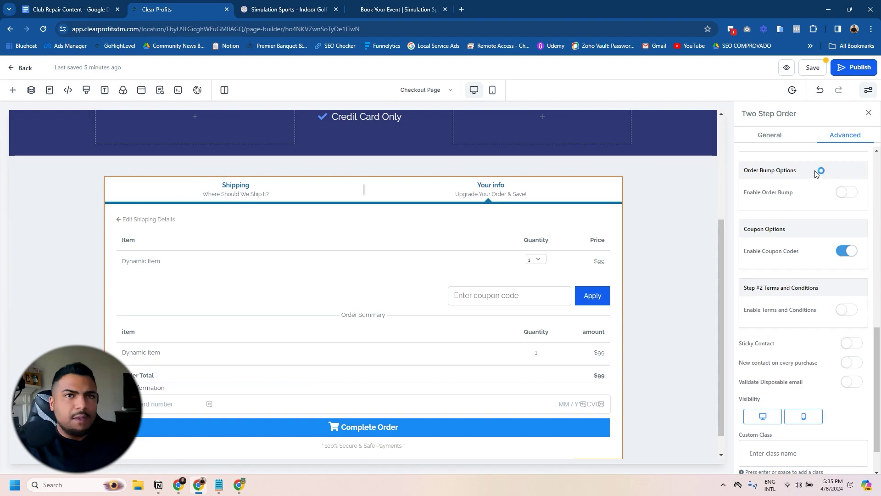
{"action": "scroll", "coordinate": [378, 252], "scroll_direction": "up", "scroll_amount": 2}
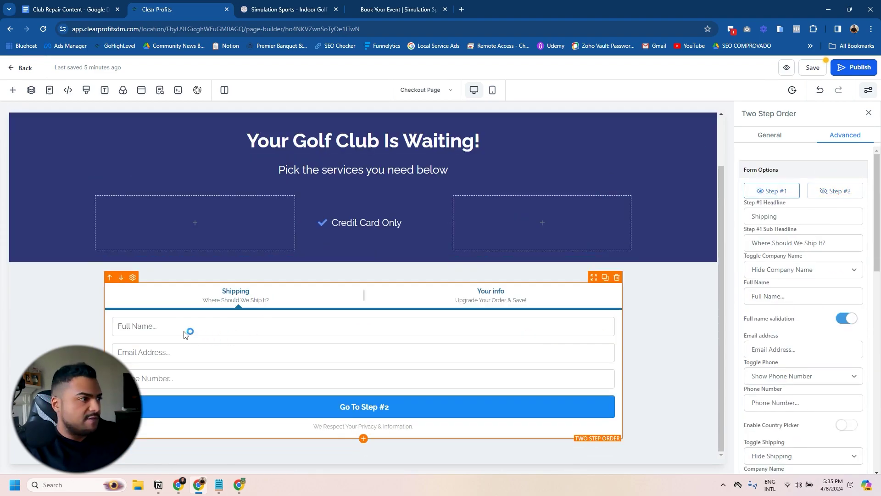
Step: Show the form's Your info step and check the order summary item, then switch to the Club Repair Content doc
{"action": "scroll", "coordinate": [765, 316], "scroll_direction": "down", "scroll_amount": 10}
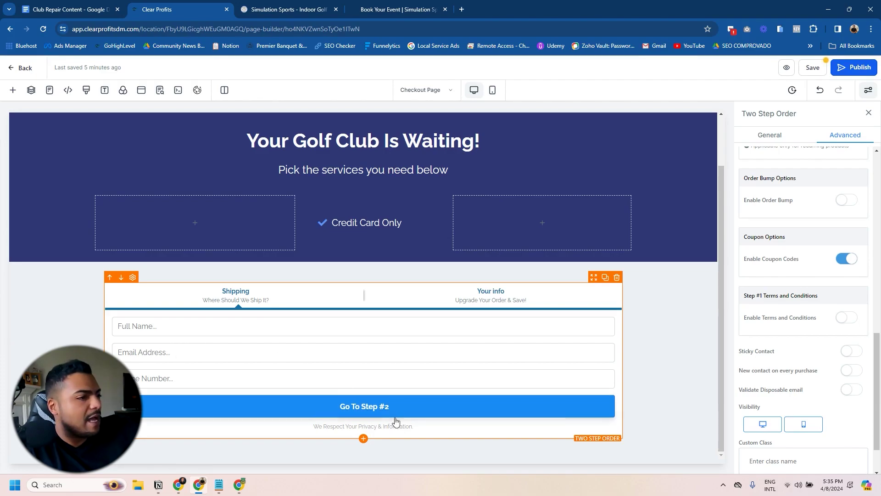
{"action": "scroll", "coordinate": [804, 199], "scroll_direction": "up", "scroll_amount": 1}
{"action": "scroll", "coordinate": [804, 199], "scroll_direction": "up", "scroll_amount": 3}
{"action": "left_click", "coordinate": [835, 190]}
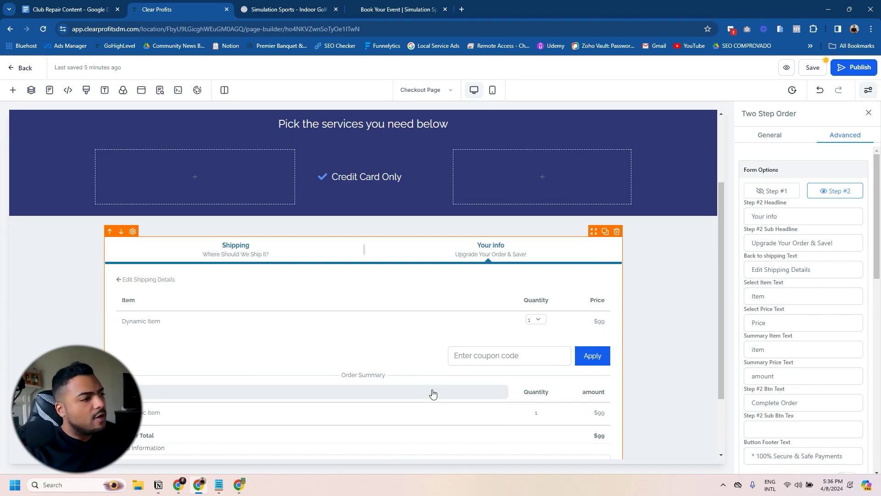
{"action": "scroll", "coordinate": [427, 399], "scroll_direction": "down", "scroll_amount": 1}
{"action": "scroll", "coordinate": [431, 393], "scroll_direction": "down", "scroll_amount": 1}
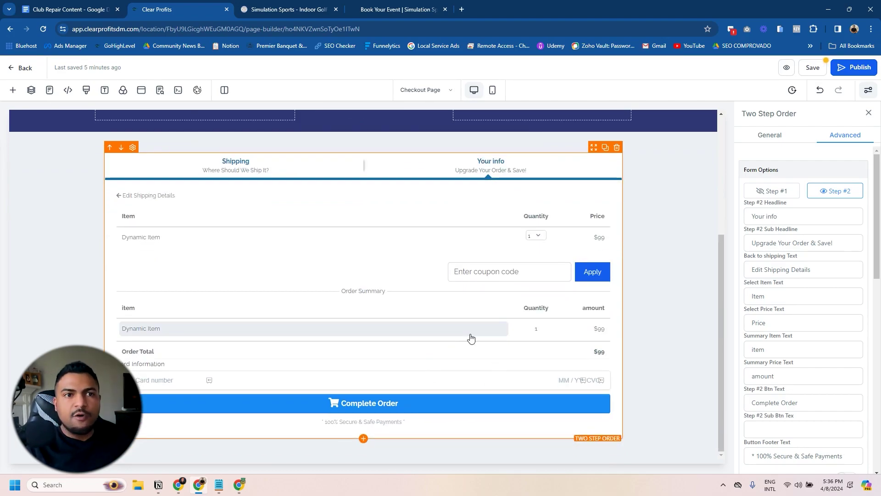
{"action": "left_click", "coordinate": [490, 329]}
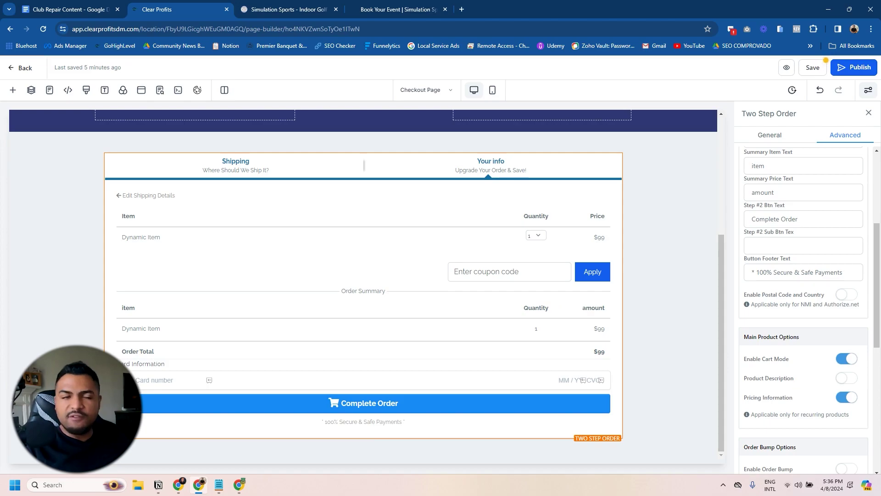
{"action": "left_click", "coordinate": [69, 9]}
{"action": "double_click", "coordinate": [286, 221]}
Step: Review the sales/checkout page, CREATE PRODUCTS and ENABLE MORE THAN 1 PURCHASE task lines
{"action": "left_click", "coordinate": [374, 221]}
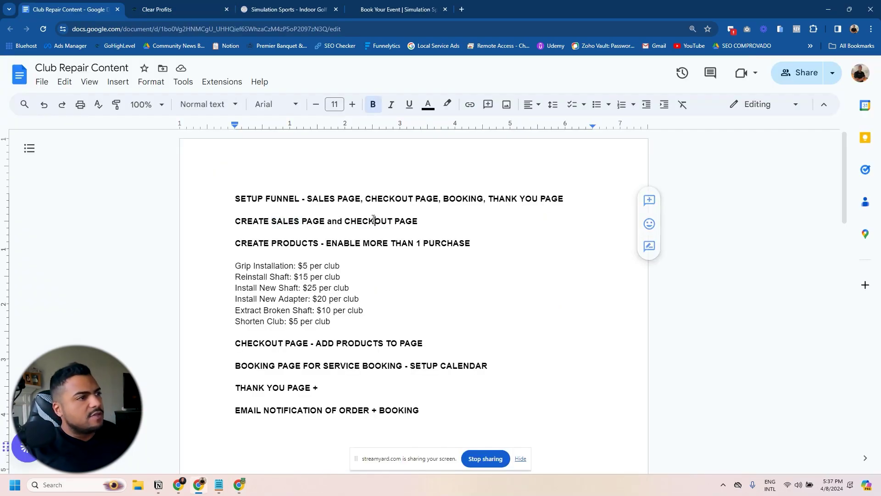
{"action": "triple_click", "coordinate": [373, 221]}
{"action": "left_click", "coordinate": [321, 231]}
{"action": "left_click_drag", "start_coordinate": [235, 243], "coordinate": [325, 242]}
{"action": "left_click", "coordinate": [444, 242]}
{"action": "left_click", "coordinate": [390, 267]}
{"action": "left_click", "coordinate": [342, 266]}
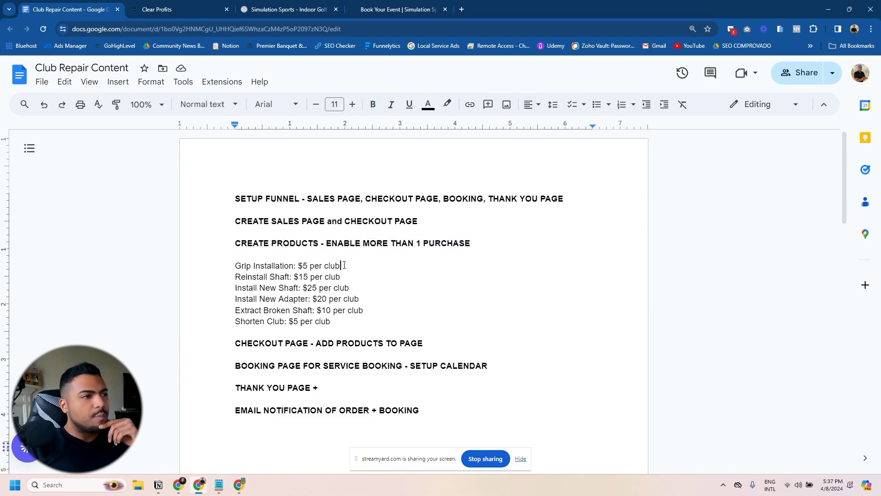
{"action": "left_click_drag", "start_coordinate": [325, 243], "coordinate": [471, 242]}
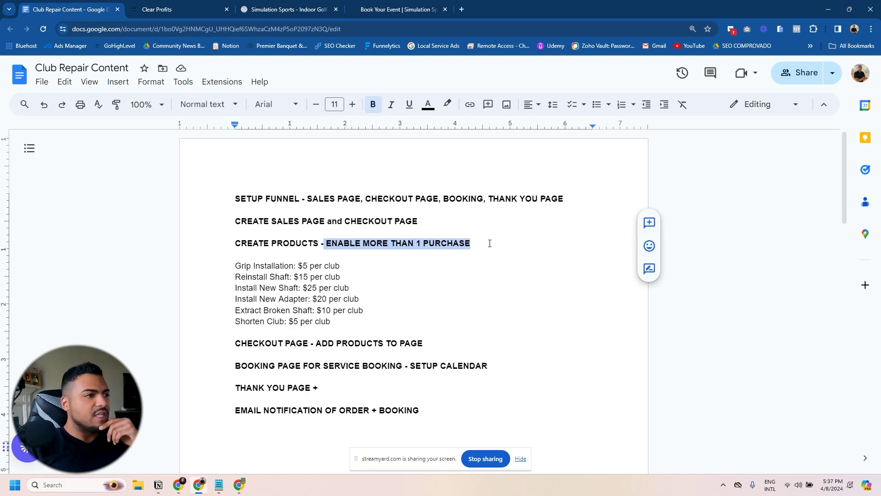
{"action": "left_click", "coordinate": [468, 251]}
Step: Select the six club repair price lines, starting with Grip Installation, and close the document
{"action": "left_click", "coordinate": [277, 288]}
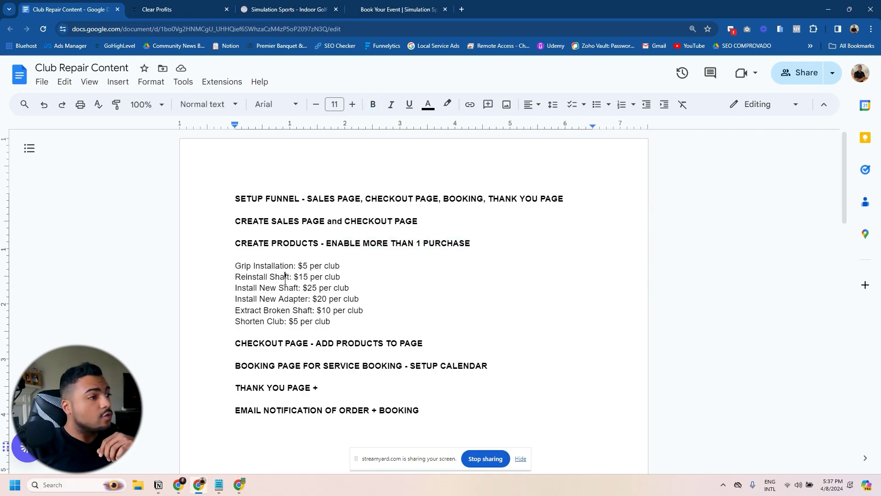
{"action": "left_click_drag", "start_coordinate": [238, 266], "coordinate": [317, 266]}
{"action": "left_click", "coordinate": [356, 269]}
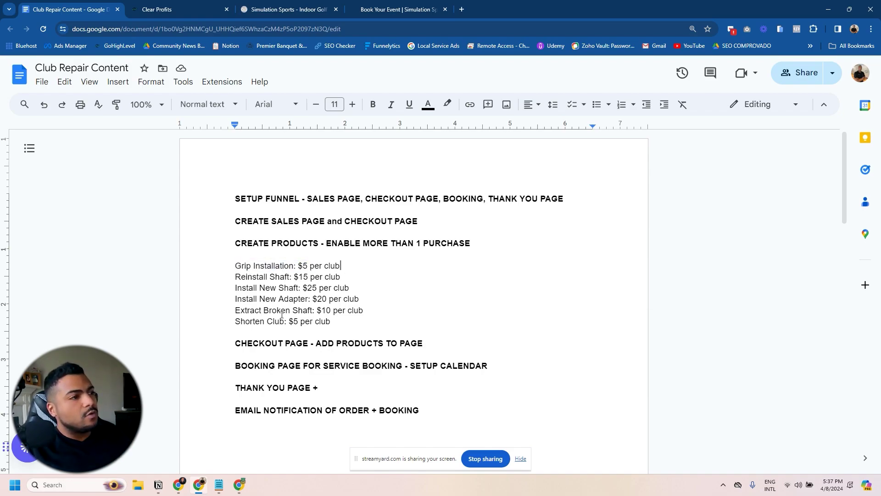
{"action": "left_click_drag", "start_coordinate": [221, 264], "coordinate": [330, 318]}
{"action": "key", "text": "ctrl+w"}
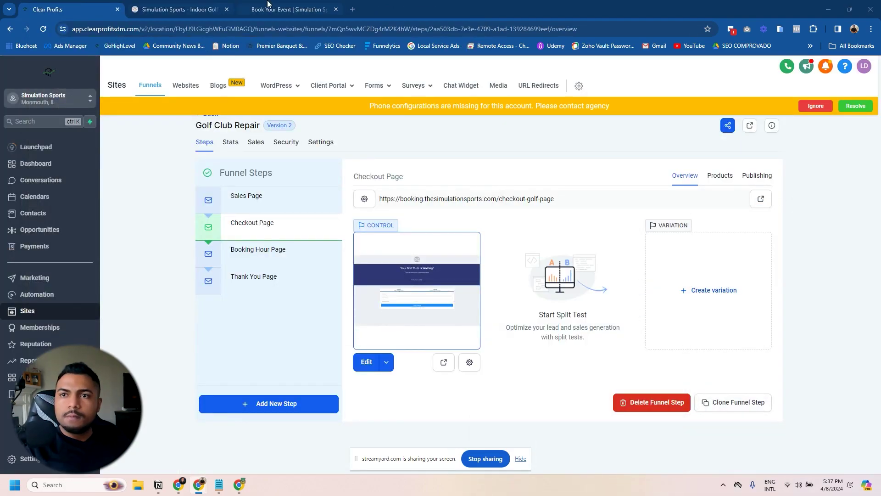
Step: Under Payments > Products, start a new product titled Grip Installation
{"action": "left_click", "coordinate": [51, 246]}
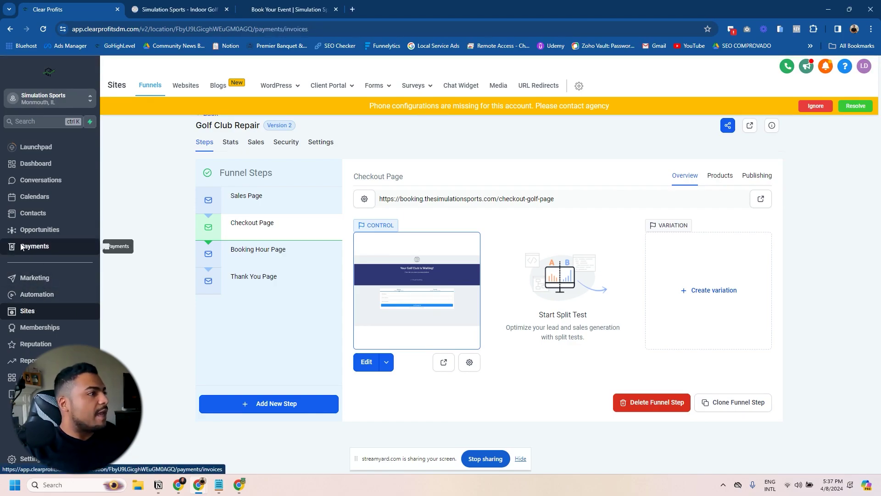
{"action": "left_click", "coordinate": [514, 85]}
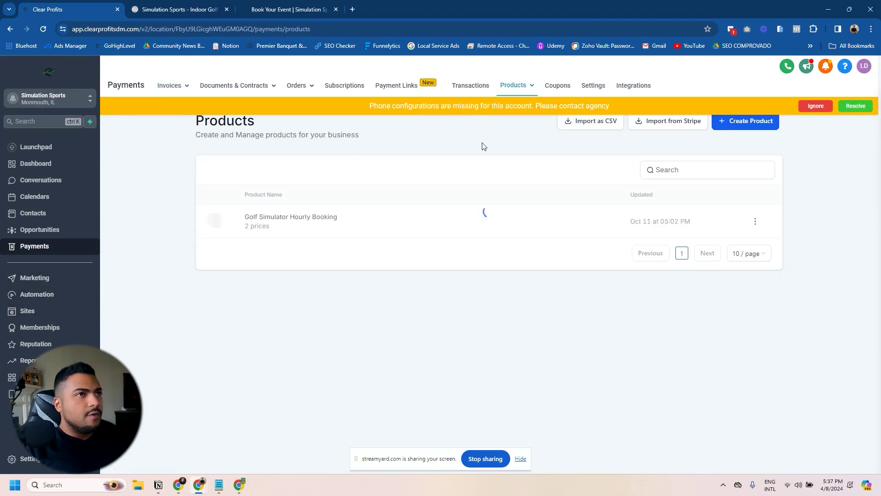
{"action": "left_click", "coordinate": [740, 127]}
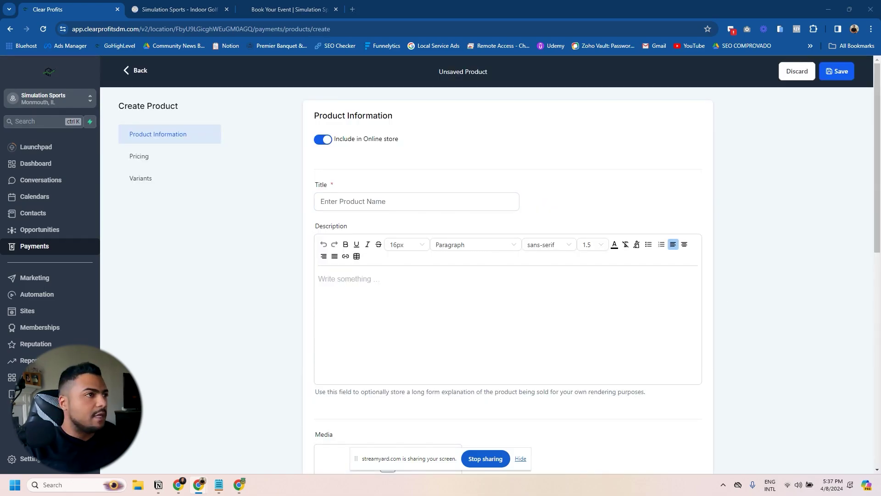
{"action": "left_click", "coordinate": [327, 201]}
{"action": "type", "text": "Grip Installation | $5 per club"}
{"action": "scroll", "coordinate": [363, 271], "scroll_direction": "down", "scroll_amount": 5}
{"action": "scroll", "coordinate": [471, 301], "scroll_direction": "down", "scroll_amount": 4}
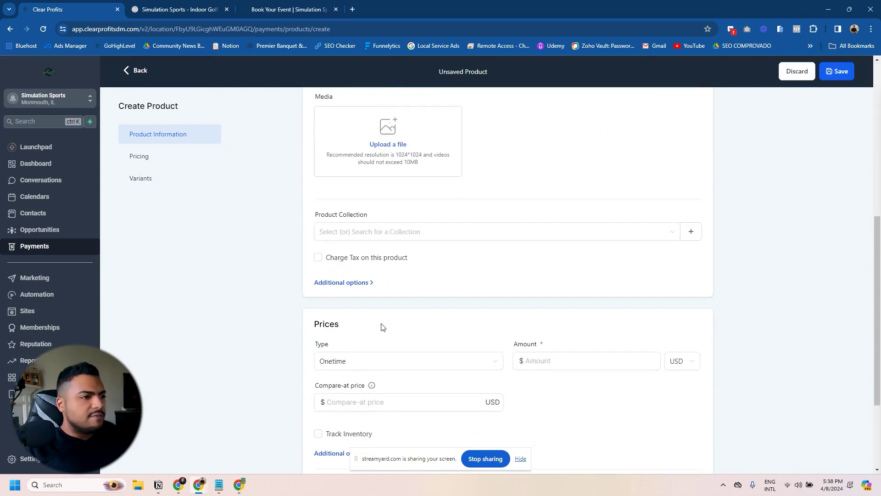
Step: Set its price to 5 as a one-time charge, clear the compare-at price, and save
{"action": "left_click", "coordinate": [546, 284]}
{"action": "type", "text": "5"}
{"action": "scroll", "coordinate": [426, 296], "scroll_direction": "down", "scroll_amount": 1}
{"action": "left_click", "coordinate": [371, 232]}
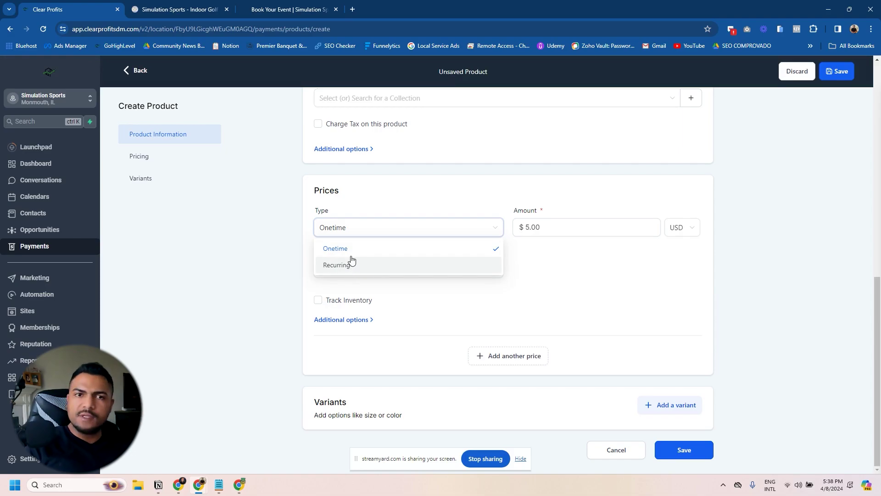
{"action": "left_click", "coordinate": [353, 252]}
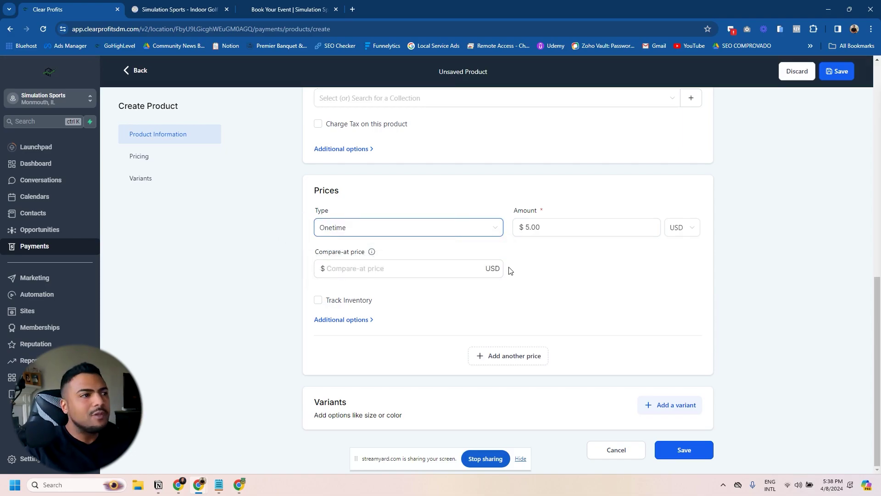
{"action": "left_click", "coordinate": [337, 271]}
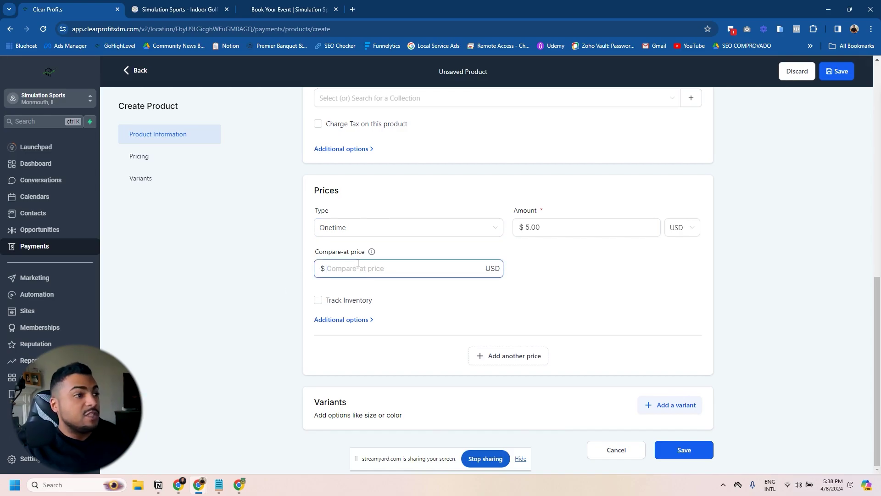
{"action": "type", "text": "10"}
{"action": "left_click", "coordinate": [535, 287]}
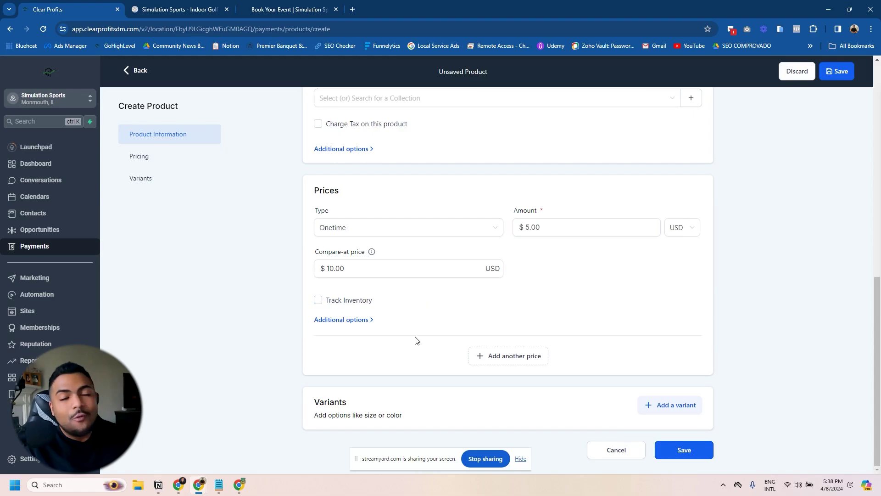
{"action": "double_click", "coordinate": [334, 277]}
{"action": "key", "text": "BackSpace"}
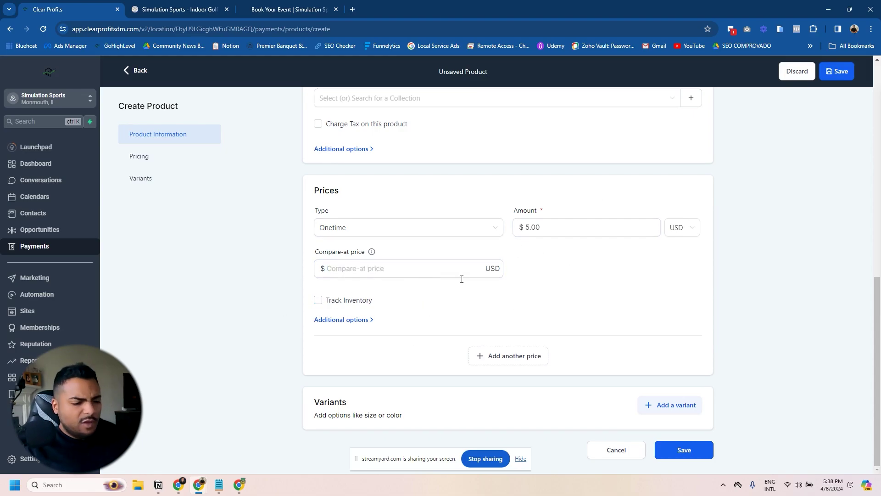
{"action": "left_click", "coordinate": [686, 450]}
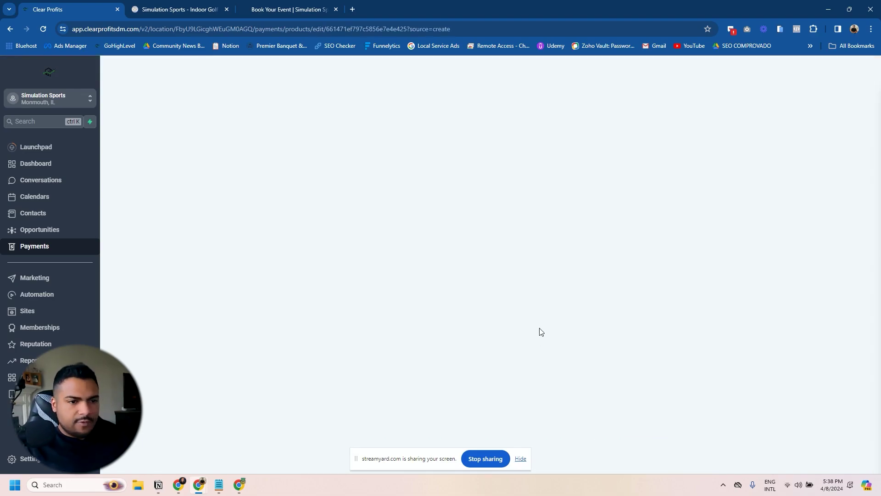
Step: Return to the Products list and dismiss the phone configuration warning
{"action": "scroll", "coordinate": [417, 199], "scroll_direction": "down", "scroll_amount": 6}
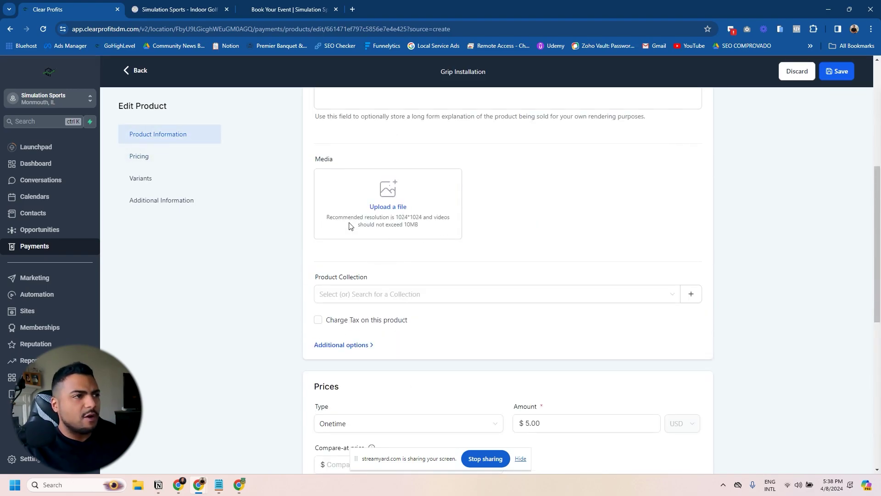
{"action": "scroll", "coordinate": [348, 225], "scroll_direction": "up", "scroll_amount": 2}
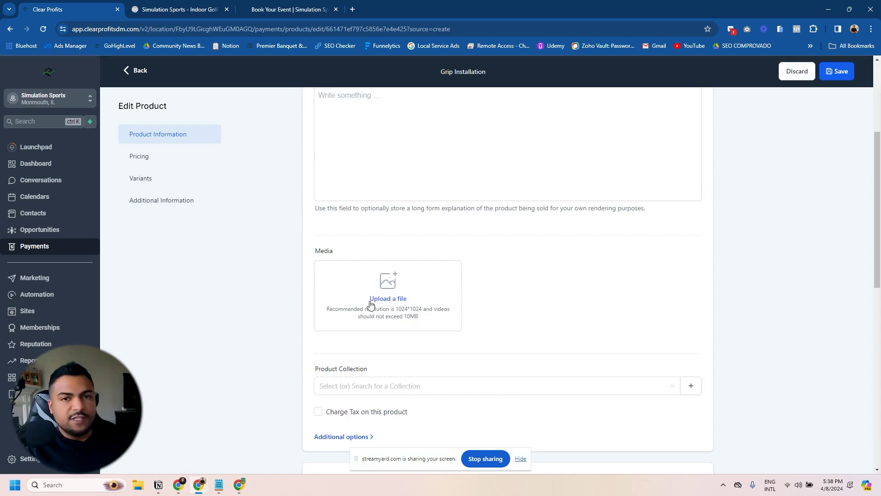
{"action": "left_click", "coordinate": [125, 133]}
{"action": "left_click", "coordinate": [130, 71]}
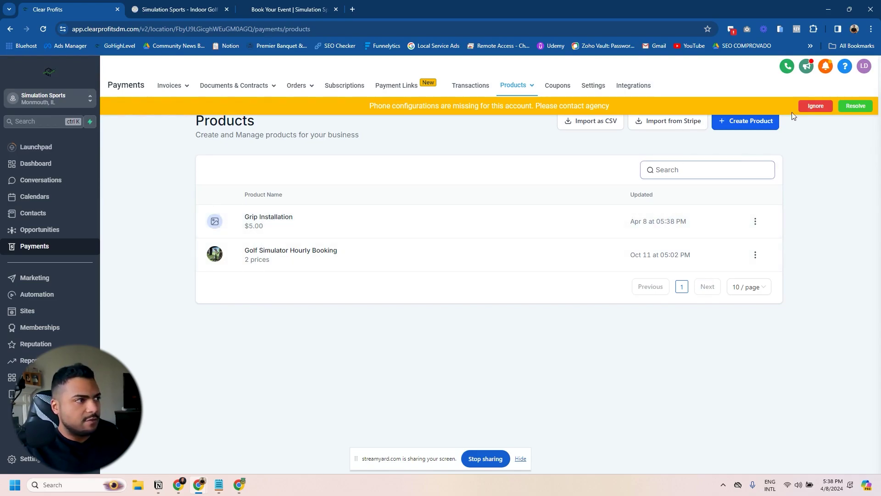
{"action": "left_click", "coordinate": [815, 105]}
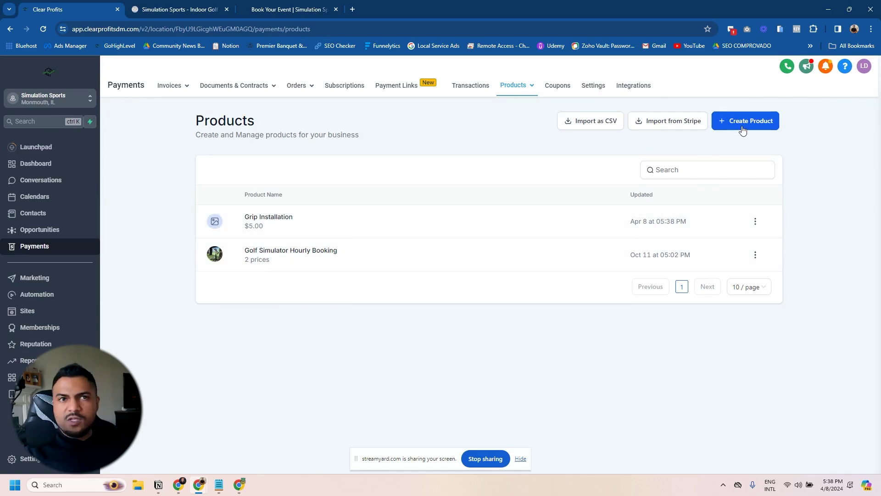
Step: Create and save the Reinstall Shaft product, leaving tax charging off
{"action": "left_click", "coordinate": [743, 131]}
{"action": "left_click", "coordinate": [334, 206]}
{"action": "key", "text": "ctrl+v"}
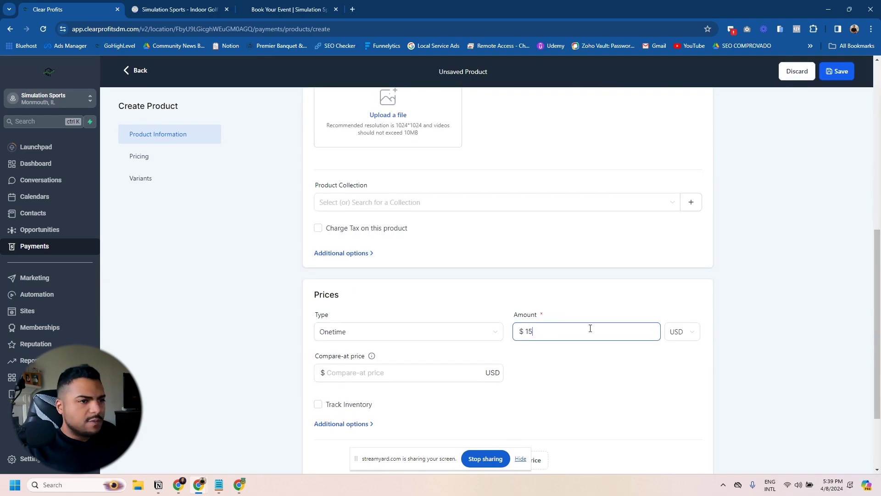
{"action": "scroll", "coordinate": [461, 241], "scroll_direction": "up", "scroll_amount": 1}
{"action": "scroll", "coordinate": [461, 241], "scroll_direction": "up", "scroll_amount": 1}
{"action": "scroll", "coordinate": [574, 262], "scroll_direction": "down", "scroll_amount": 3}
{"action": "scroll", "coordinate": [441, 266], "scroll_direction": "up", "scroll_amount": 4}
{"action": "scroll", "coordinate": [367, 275], "scroll_direction": "down", "scroll_amount": 2}
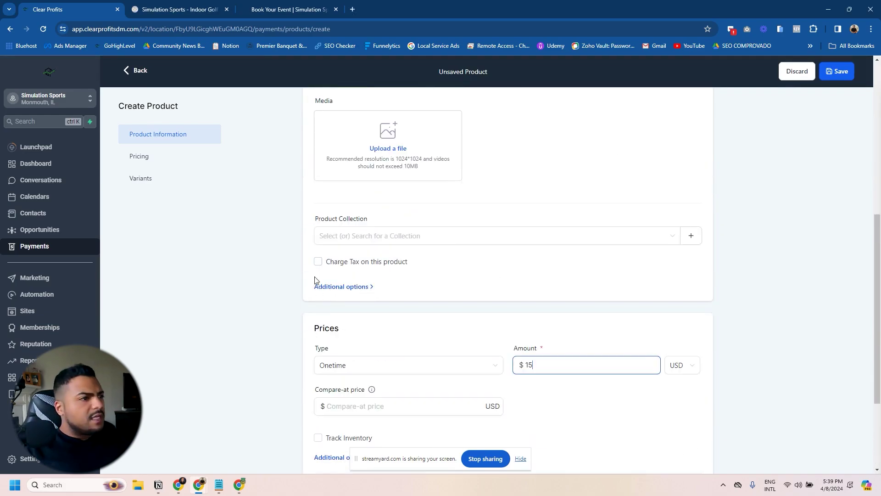
{"action": "left_click", "coordinate": [317, 262]}
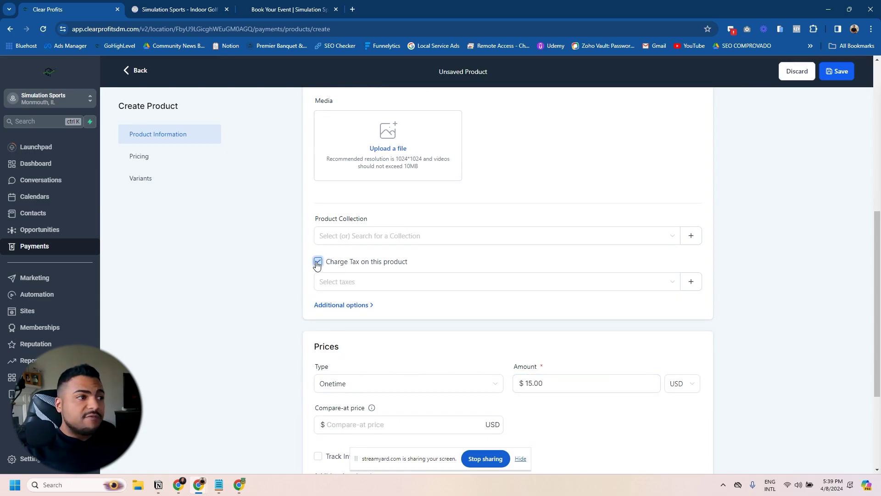
{"action": "left_click", "coordinate": [318, 263]}
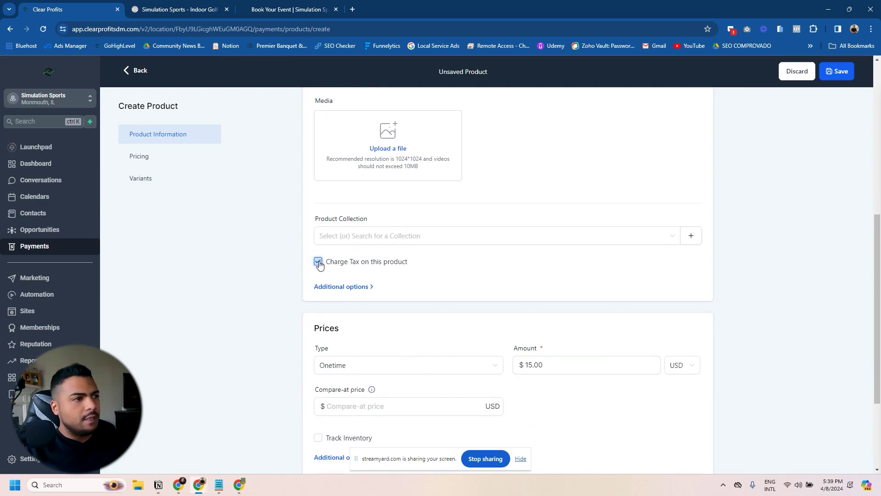
{"action": "scroll", "coordinate": [427, 229], "scroll_direction": "up", "scroll_amount": 1}
{"action": "scroll", "coordinate": [367, 257], "scroll_direction": "down", "scroll_amount": 5}
{"action": "left_click", "coordinate": [678, 447]}
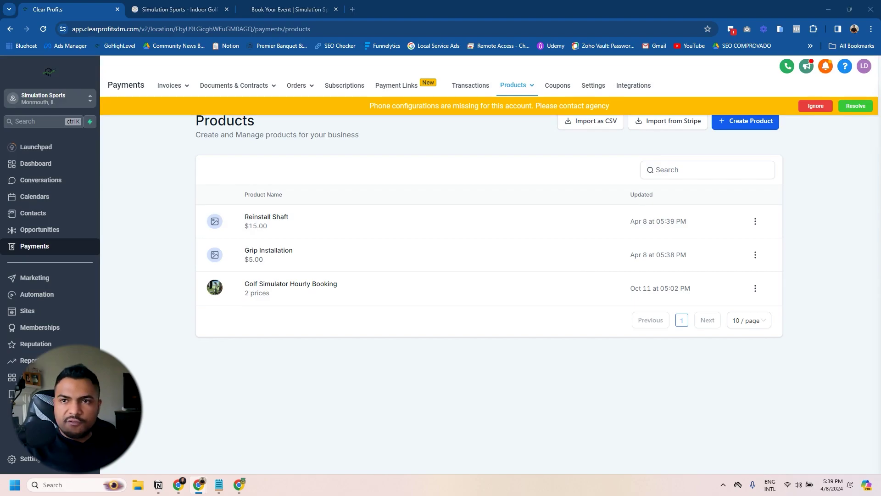
Step: Create and save the Install New Shaft product priced at $25
{"action": "left_click", "coordinate": [747, 124]}
{"action": "left_click", "coordinate": [413, 201]}
{"action": "type", "text": "Install New Shaft"}
{"action": "left_click", "coordinate": [379, 287]}
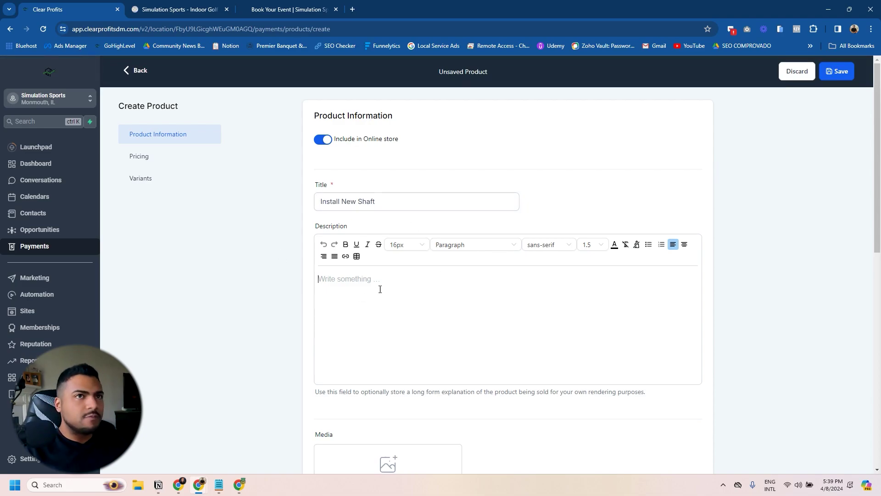
{"action": "scroll", "coordinate": [380, 287], "scroll_direction": "down", "scroll_amount": 8}
{"action": "left_click", "coordinate": [545, 335]}
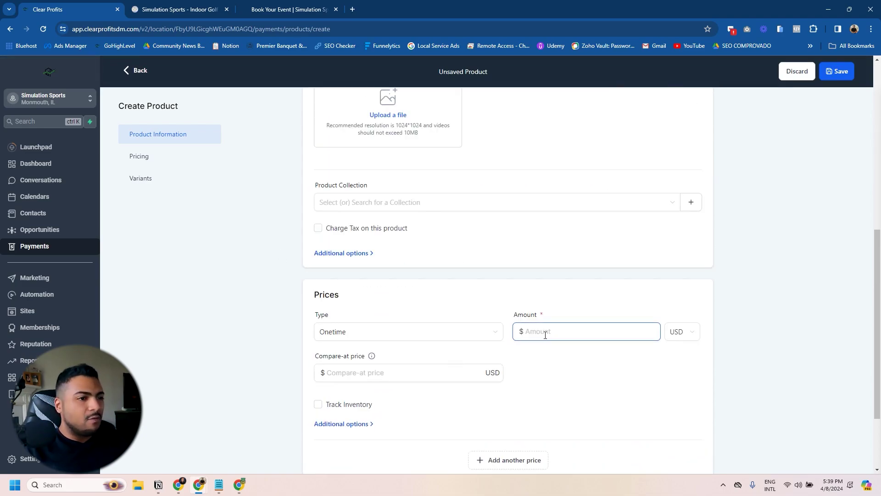
{"action": "type", "text": "25"}
{"action": "scroll", "coordinate": [439, 311], "scroll_direction": "down", "scroll_amount": 3}
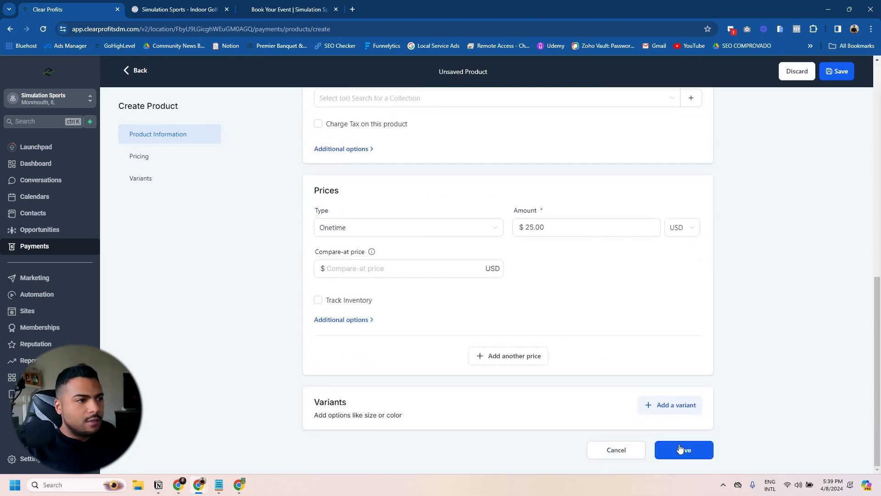
{"action": "left_click", "coordinate": [682, 448]}
Step: Create and save the Install New Adapter product priced at $20
{"action": "left_click", "coordinate": [744, 123]}
{"action": "left_click", "coordinate": [328, 201]}
{"action": "key", "text": "ctrl+v"}
{"action": "left_click", "coordinate": [358, 281]}
{"action": "scroll", "coordinate": [365, 285], "scroll_direction": "down", "scroll_amount": 6}
{"action": "scroll", "coordinate": [366, 285], "scroll_direction": "down", "scroll_amount": 3}
{"action": "left_click", "coordinate": [533, 285]}
{"action": "type", "text": "20"}
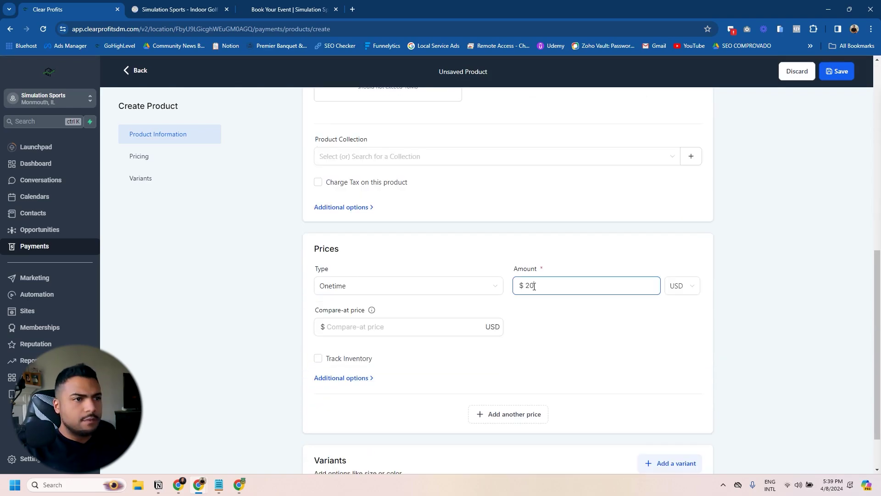
{"action": "scroll", "coordinate": [613, 328], "scroll_direction": "down", "scroll_amount": 2}
{"action": "left_click", "coordinate": [672, 456]}
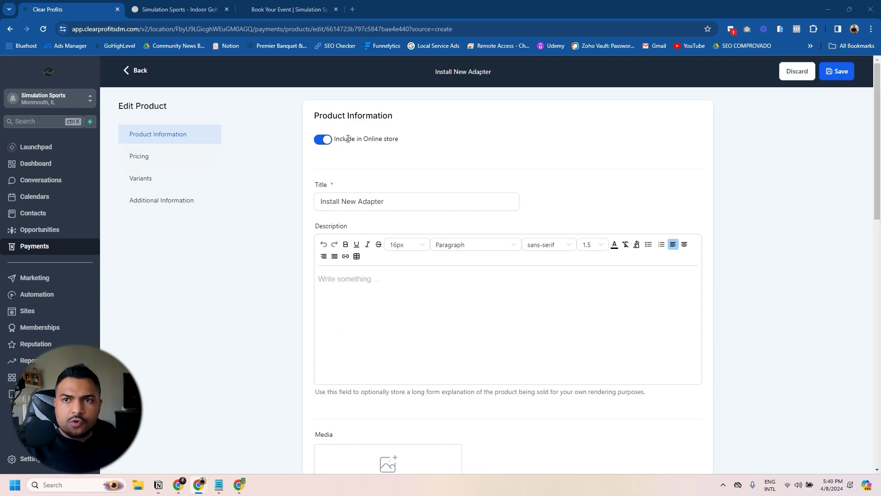
Step: Start one more new product, then leave it and return to the products list
{"action": "left_click", "coordinate": [144, 77]}
{"action": "scroll", "coordinate": [411, 361], "scroll_direction": "down", "scroll_amount": 6}
{"action": "left_click", "coordinate": [558, 337]}
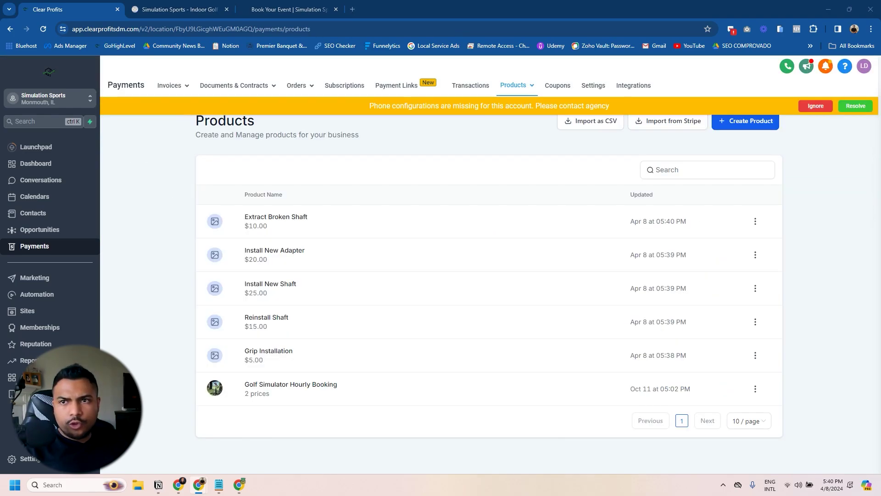
{"action": "left_click", "coordinate": [734, 122]}
{"action": "left_click", "coordinate": [331, 196]}
{"action": "scroll", "coordinate": [440, 354], "scroll_direction": "down", "scroll_amount": 7}
{"action": "scroll", "coordinate": [531, 317], "scroll_direction": "down", "scroll_amount": 2}
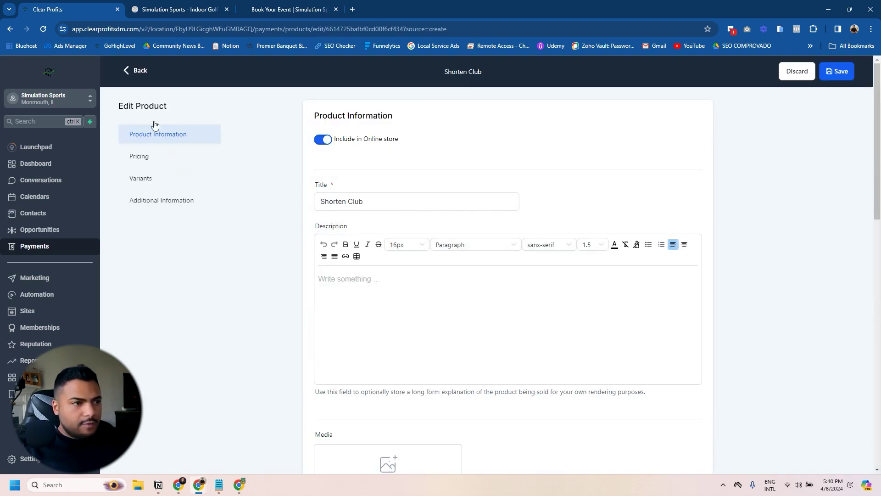
{"action": "left_click", "coordinate": [127, 72]}
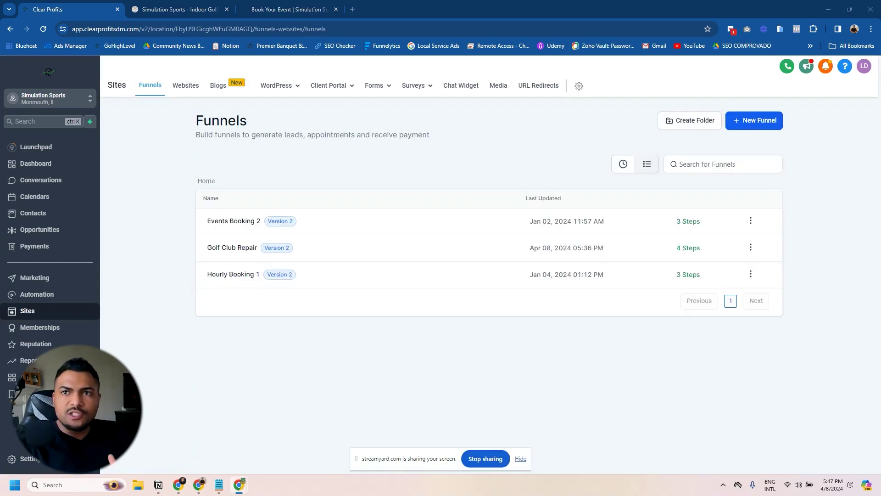
Step: Open the Golf Club Repair funnel's Checkout Page step and its Products tab
{"action": "left_click", "coordinate": [521, 458]}
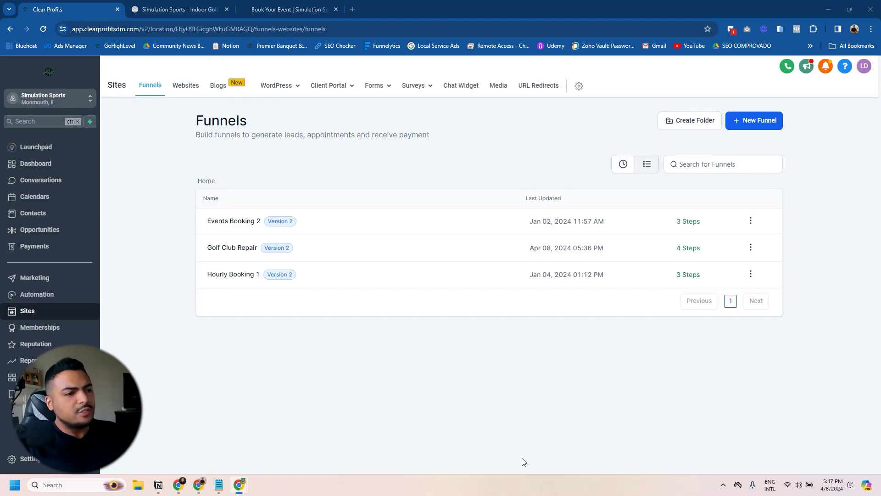
{"action": "left_click", "coordinate": [230, 252]}
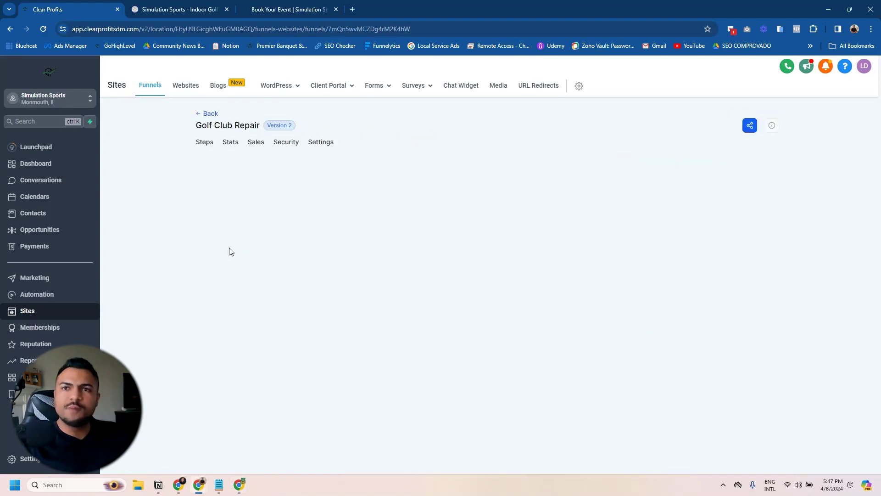
{"action": "left_click", "coordinate": [256, 230]}
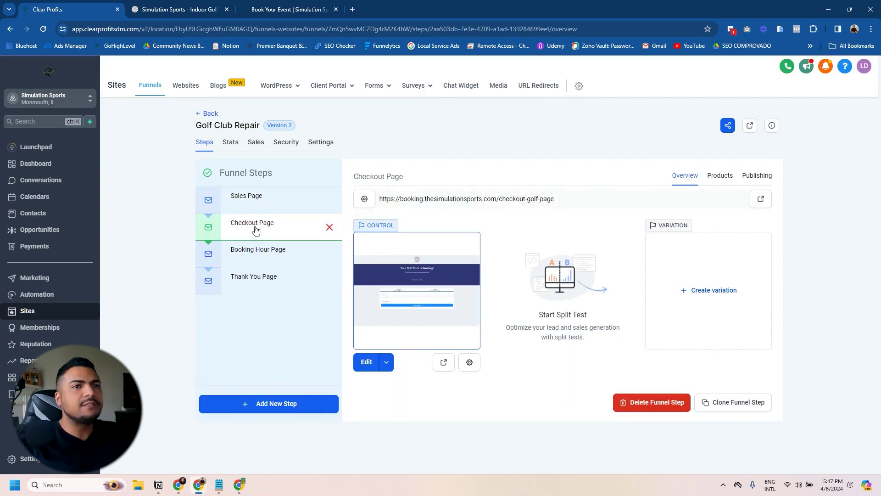
{"action": "left_click", "coordinate": [719, 178]}
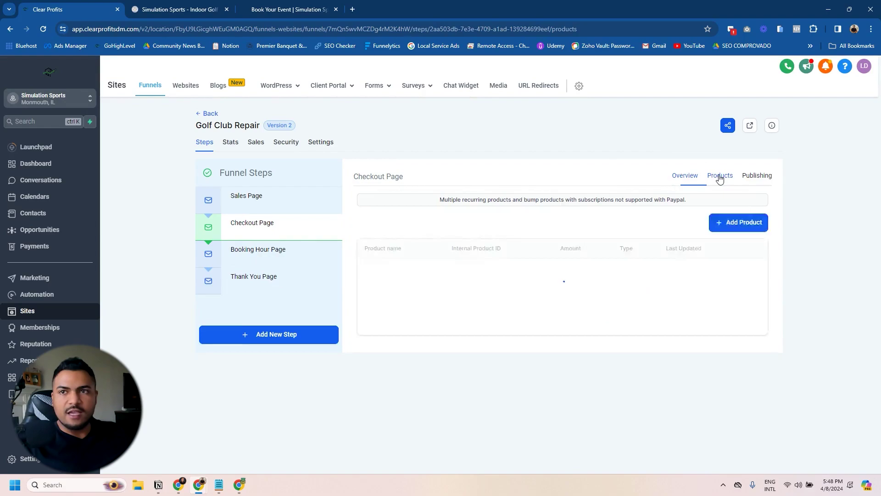
Step: Add Grip Installation with its $5 price and expand the additional options
{"action": "left_click", "coordinate": [740, 223]}
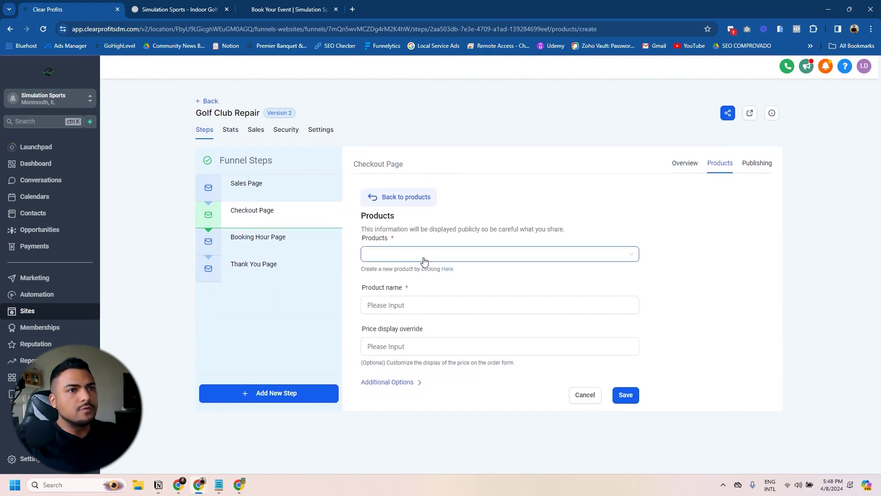
{"action": "left_click", "coordinate": [420, 255]}
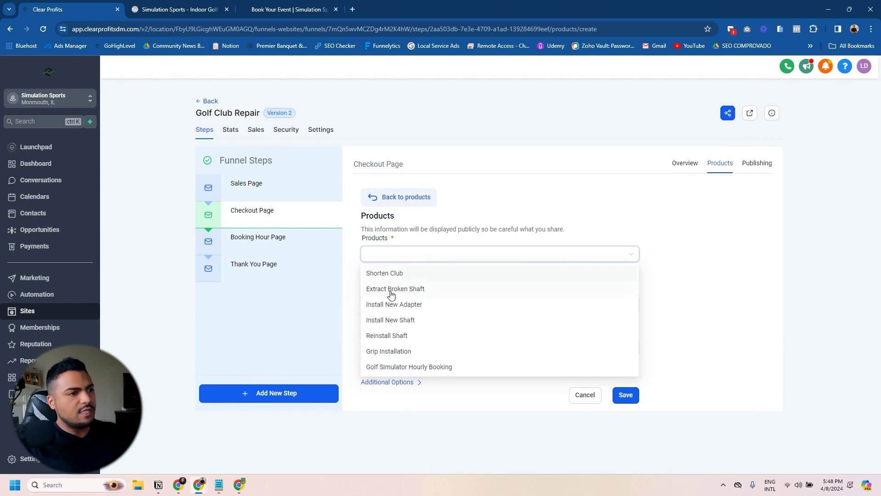
{"action": "left_click", "coordinate": [399, 352]}
{"action": "left_click", "coordinate": [390, 304]}
{"action": "left_click", "coordinate": [395, 323]}
{"action": "scroll", "coordinate": [392, 307], "scroll_direction": "down", "scroll_amount": 1}
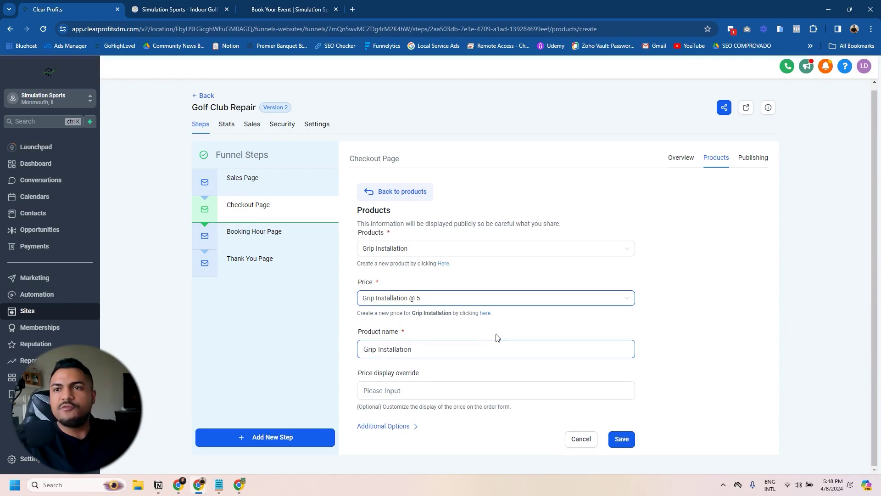
{"action": "left_click", "coordinate": [385, 425]}
{"action": "scroll", "coordinate": [467, 390], "scroll_direction": "down", "scroll_amount": 2}
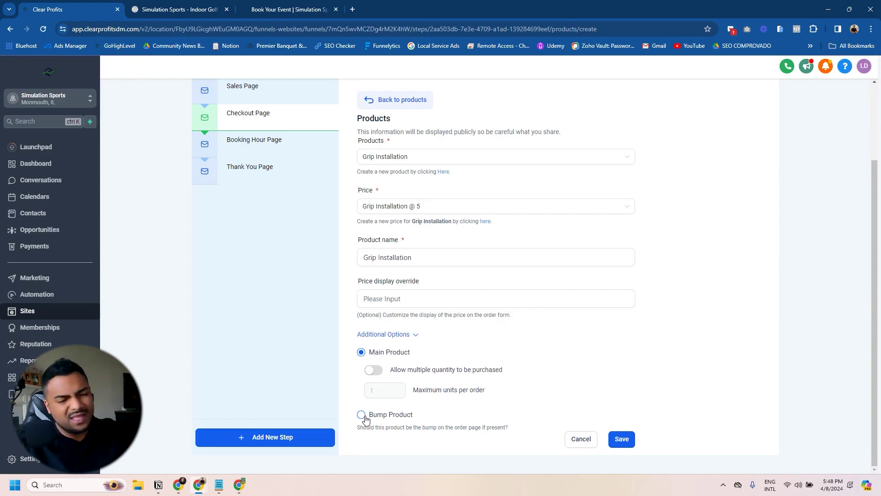
Step: Allow multiple quantities, capped at 10 units per order, and save Grip Installation to the checkout
{"action": "left_click", "coordinate": [373, 371]}
{"action": "left_click", "coordinate": [380, 391]}
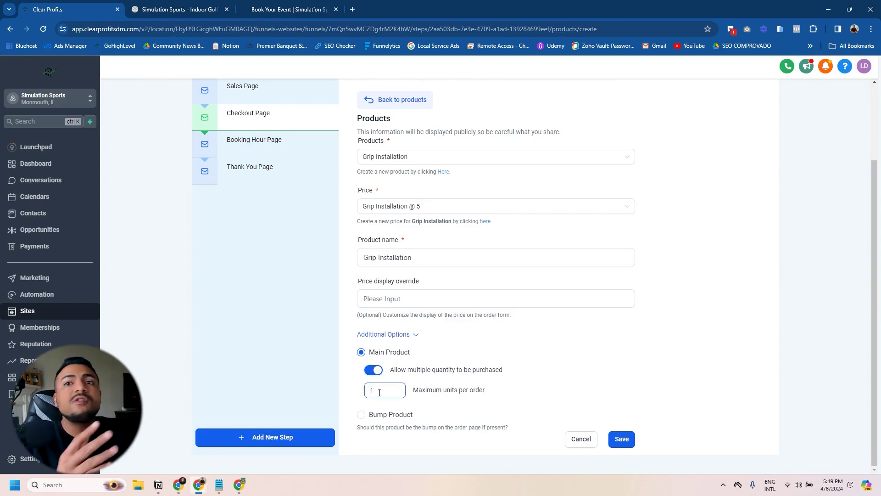
{"action": "type", "text": "10"}
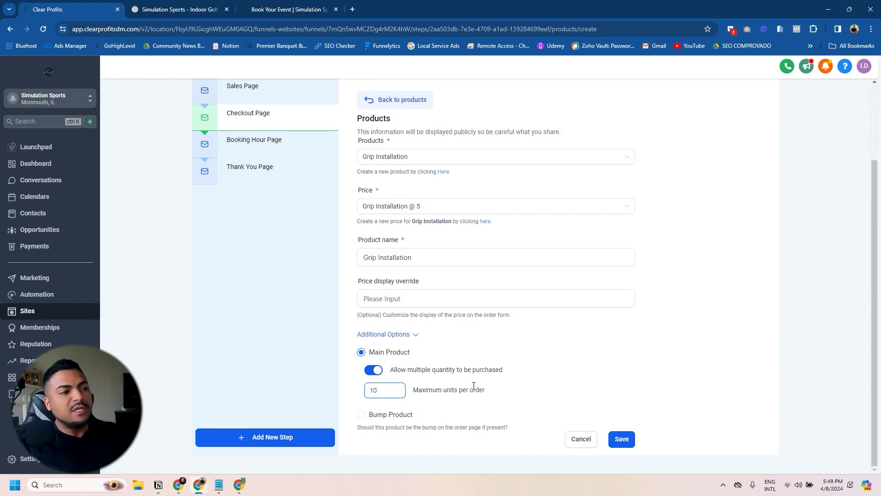
{"action": "scroll", "coordinate": [486, 330], "scroll_direction": "up", "scroll_amount": 3}
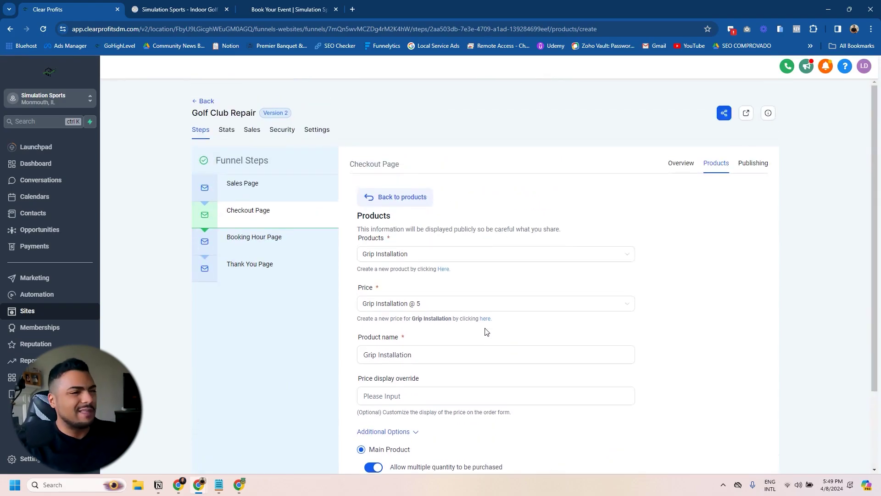
{"action": "scroll", "coordinate": [486, 331], "scroll_direction": "down", "scroll_amount": 2}
{"action": "scroll", "coordinate": [477, 370], "scroll_direction": "up", "scroll_amount": 2}
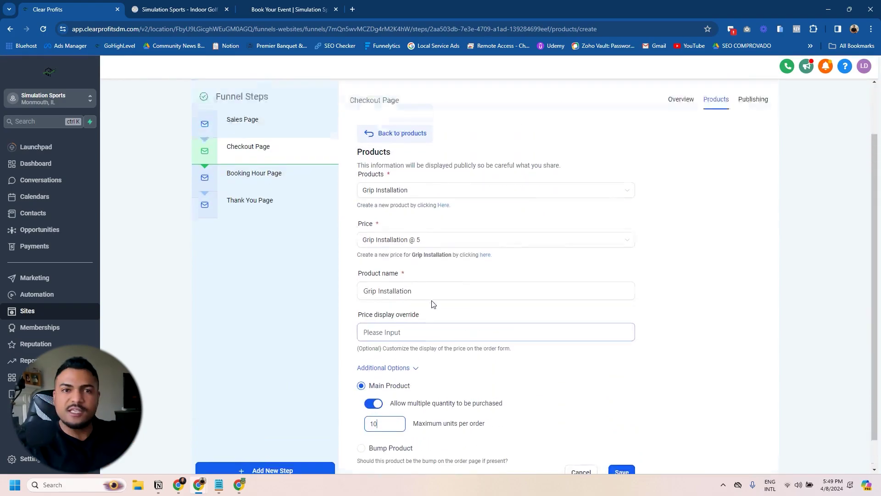
{"action": "scroll", "coordinate": [448, 281], "scroll_direction": "down", "scroll_amount": 2}
{"action": "left_click", "coordinate": [621, 439]}
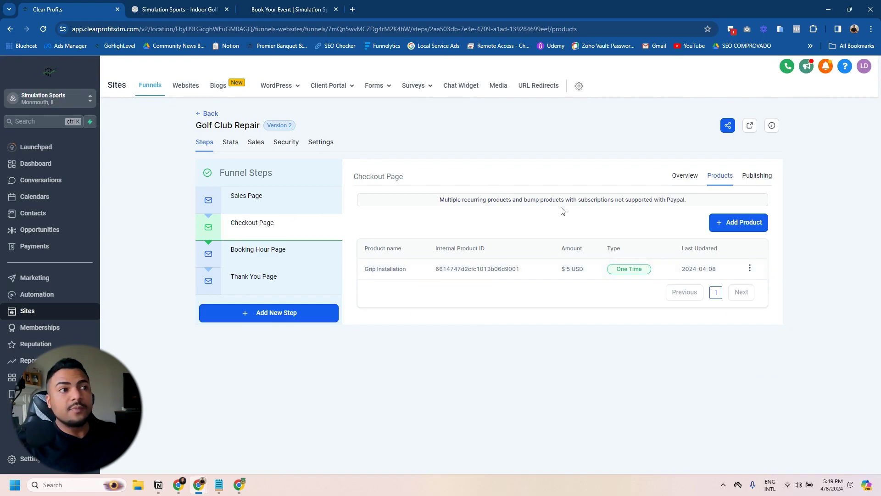
{"action": "left_click", "coordinate": [688, 178]}
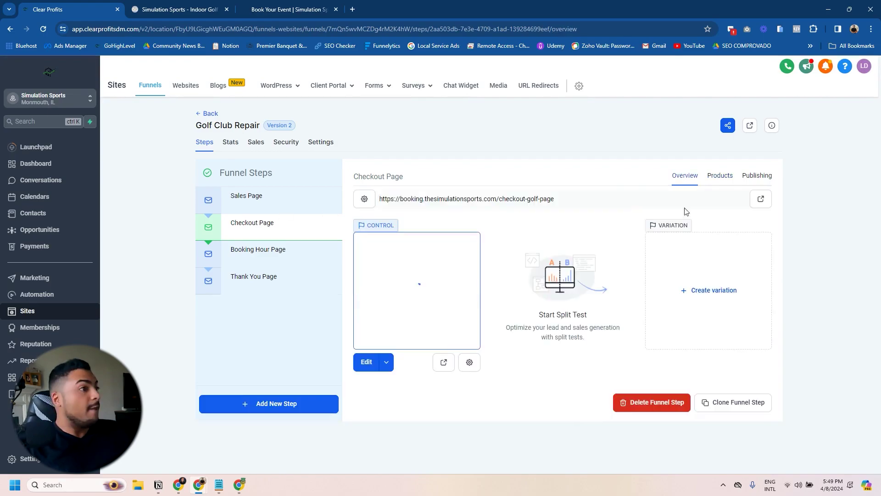
Step: Open the live checkout and submit step 1 with the customer's name, phone and e-mail
{"action": "left_click", "coordinate": [761, 198]}
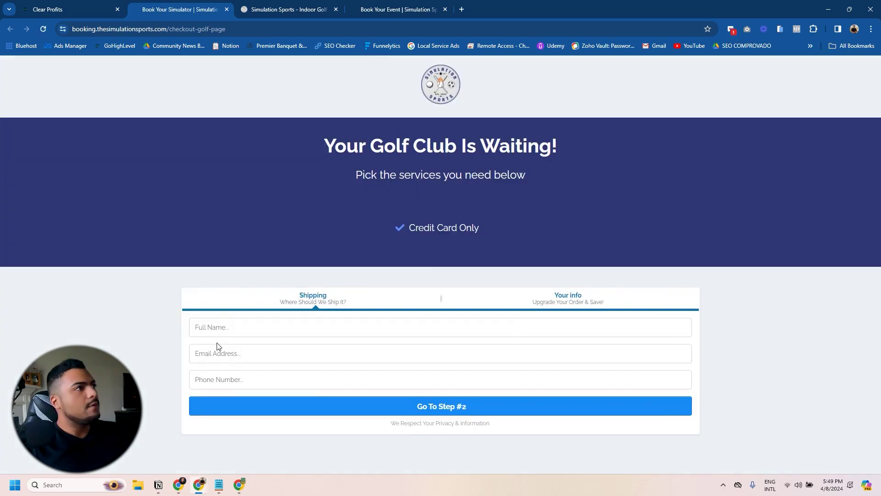
{"action": "left_click", "coordinate": [224, 327]}
{"action": "left_click", "coordinate": [271, 354]}
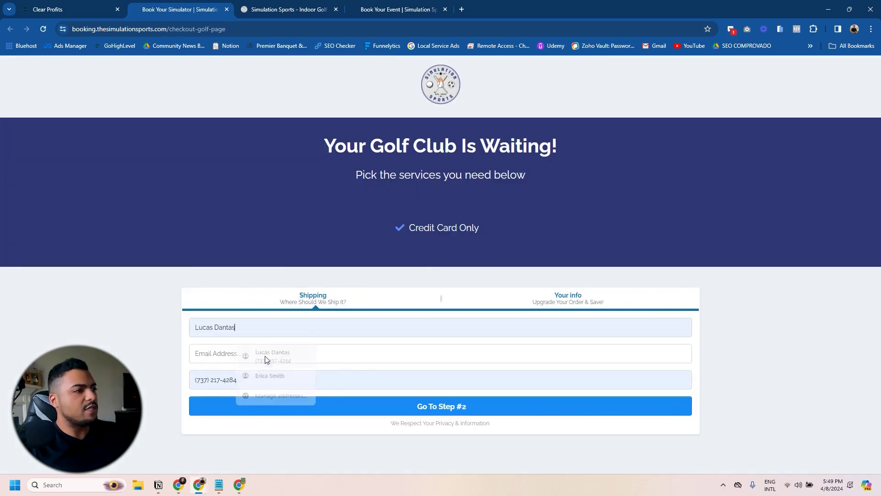
{"action": "left_click", "coordinate": [220, 362]}
{"action": "key", "text": "Return"}
Step: Select Grip Installation for a $5.00 total and check its quantity choices
{"action": "left_click", "coordinate": [194, 333]}
{"action": "left_click", "coordinate": [193, 334]}
{"action": "left_click", "coordinate": [193, 333]}
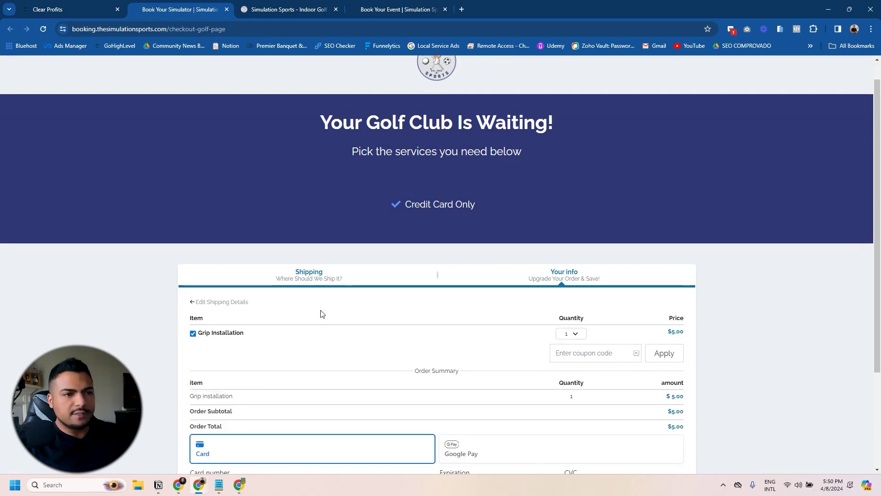
{"action": "left_click", "coordinate": [573, 333]}
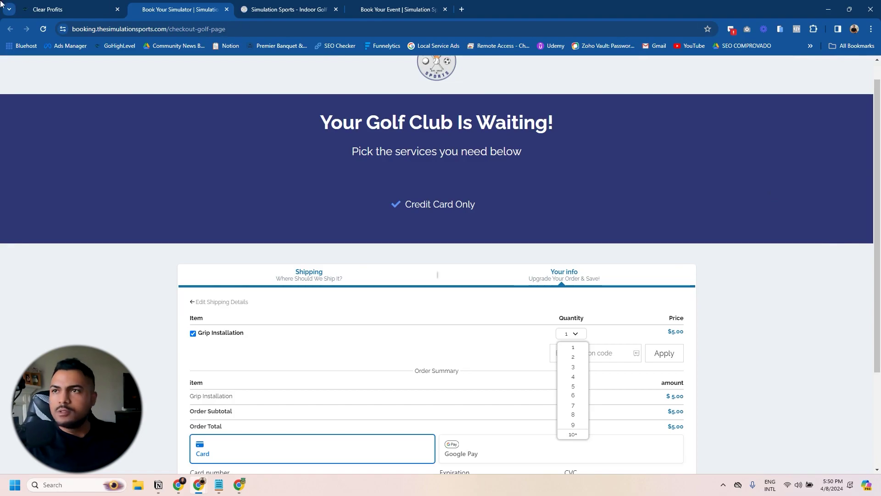
{"action": "left_click", "coordinate": [69, 10]}
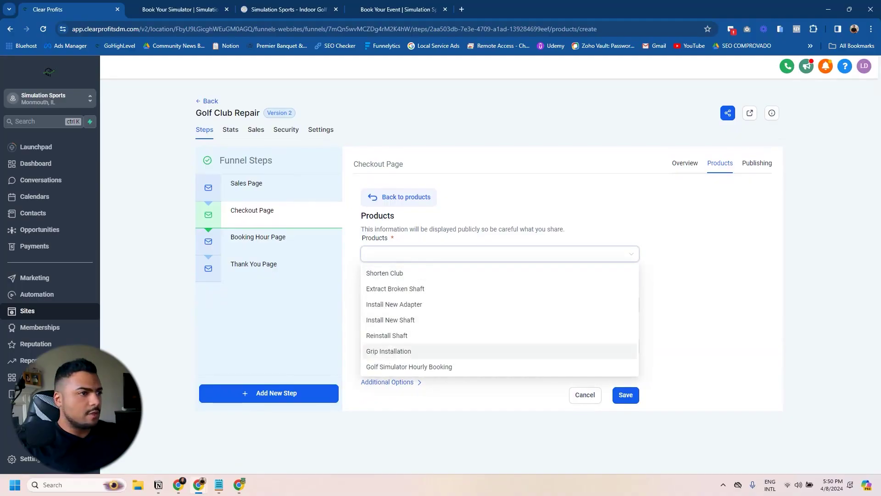
Step: Attach Reinstall Shaft at its $15 price to the Checkout Page and save it
{"action": "key", "text": "alt+Tab"}
{"action": "left_click", "coordinate": [414, 256]}
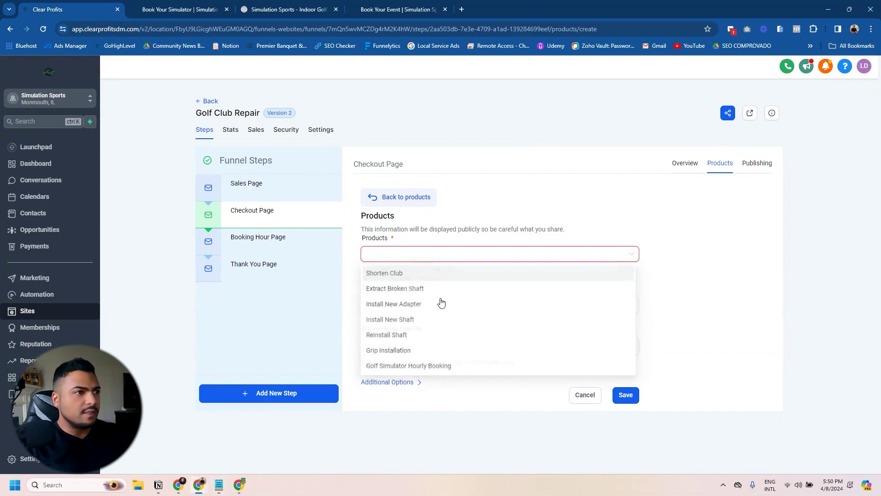
{"action": "left_click", "coordinate": [448, 336]}
{"action": "left_click", "coordinate": [388, 307]}
{"action": "left_click", "coordinate": [413, 318]}
{"action": "scroll", "coordinate": [504, 368], "scroll_direction": "down", "scroll_amount": 2}
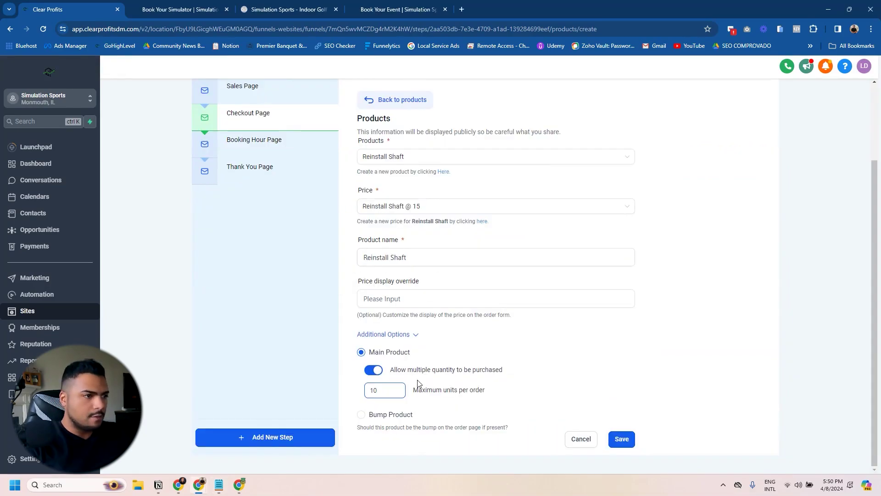
{"action": "left_click", "coordinate": [623, 439]}
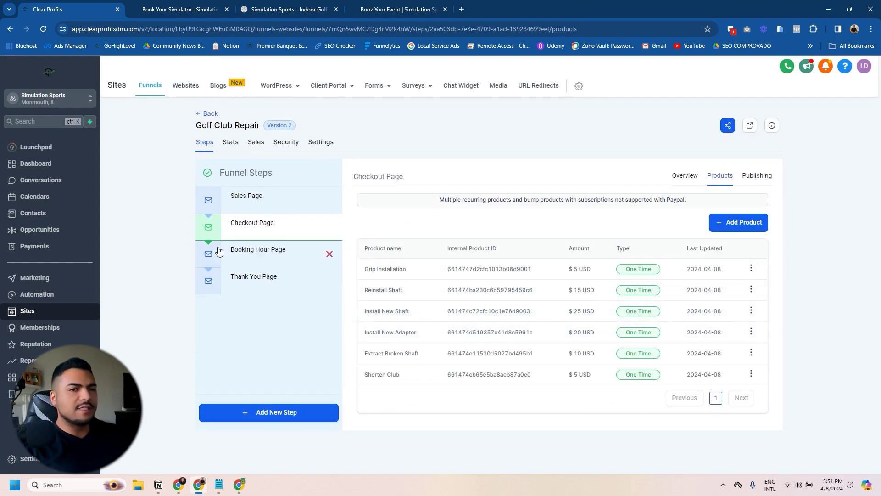
{"action": "left_click", "coordinate": [672, 181]}
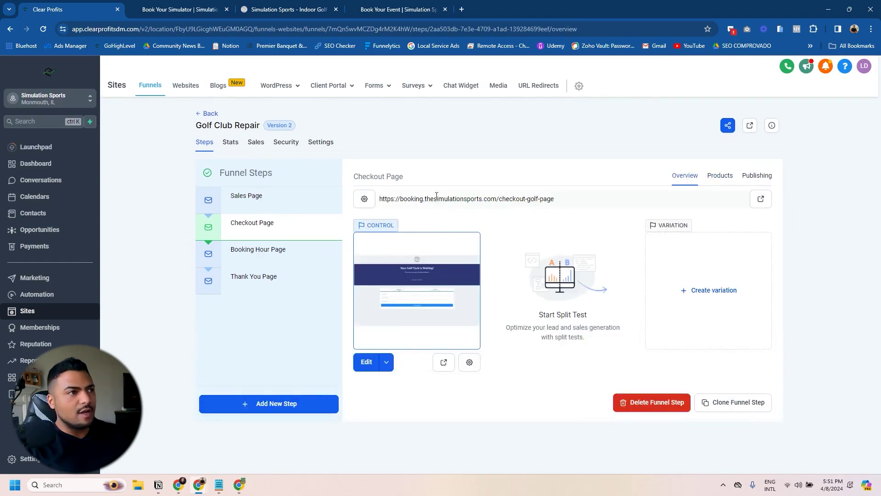
Step: Open the live checkout and submit the customer's name, phone and e-mail
{"action": "left_click", "coordinate": [759, 198]}
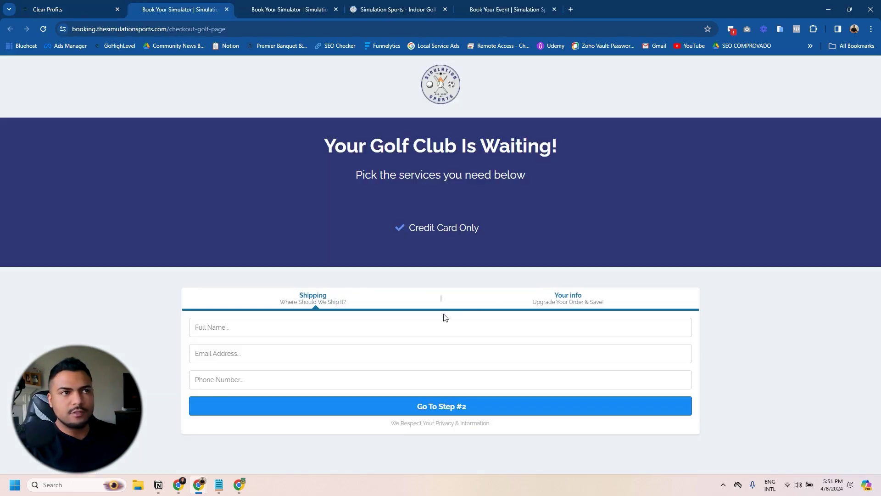
{"action": "left_click", "coordinate": [219, 324]}
{"action": "left_click", "coordinate": [265, 352]}
{"action": "left_click", "coordinate": [200, 351]}
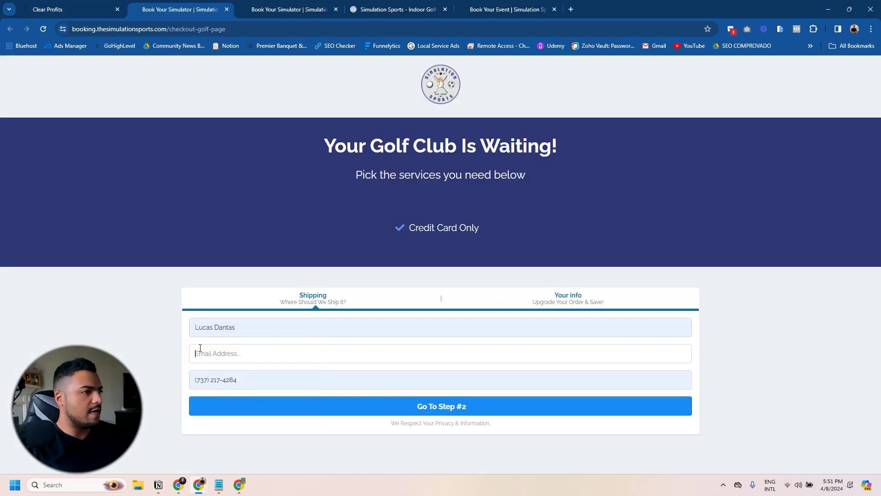
{"action": "left_click", "coordinate": [448, 408]}
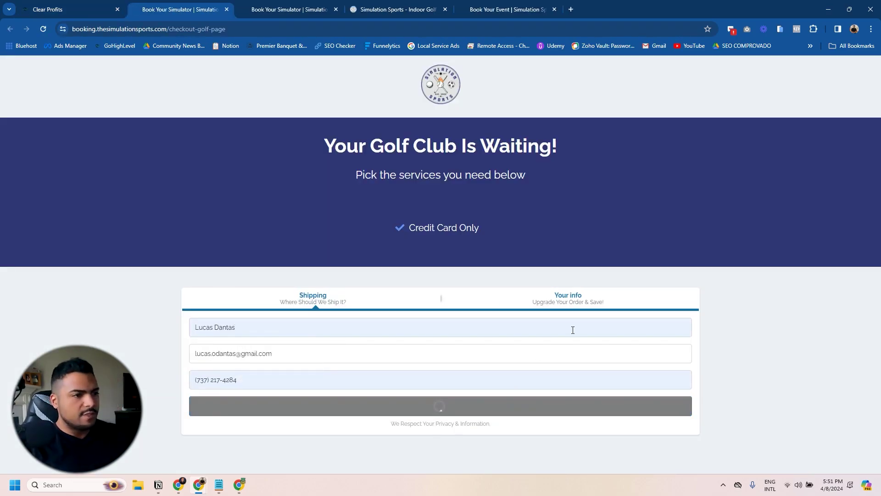
Step: Tick Reinstall Shaft, Install New Shaft, Install New Adapter, Extract Broken Shaft and Shorten Club
{"action": "scroll", "coordinate": [574, 294], "scroll_direction": "down", "scroll_amount": 2}
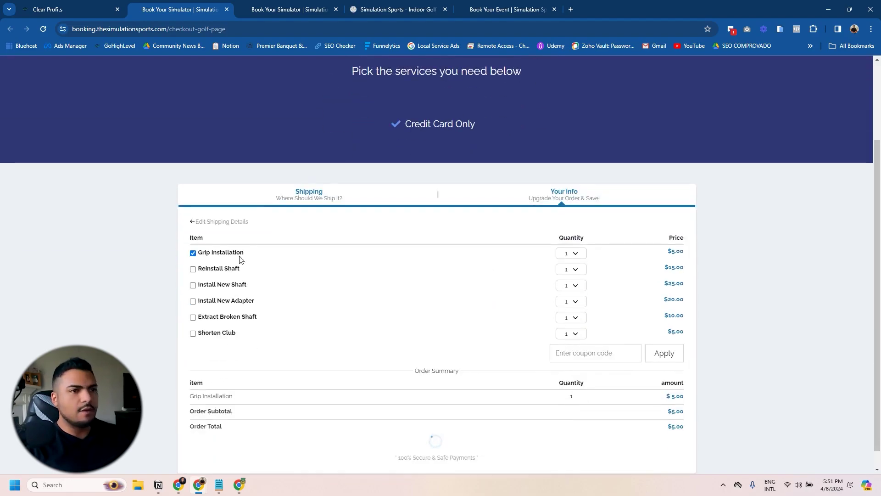
{"action": "left_click", "coordinate": [192, 269]}
{"action": "left_click", "coordinate": [192, 285]}
{"action": "left_click", "coordinate": [193, 301]}
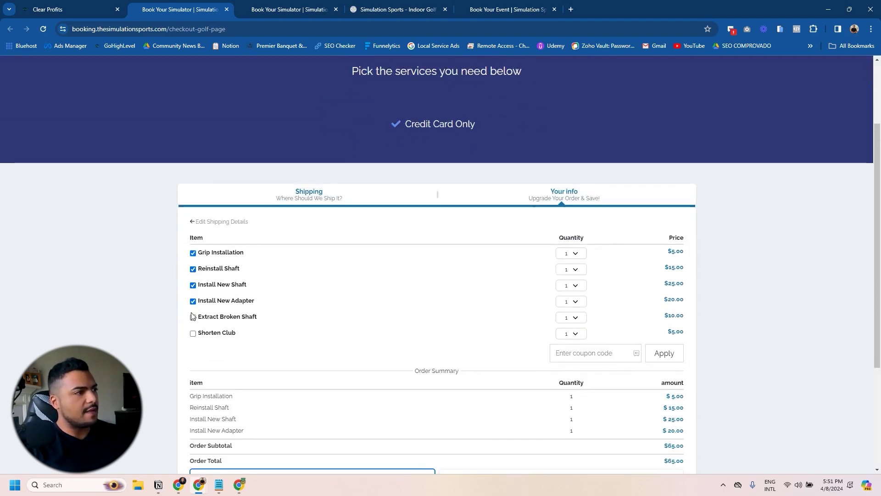
{"action": "left_click", "coordinate": [193, 317]}
{"action": "left_click", "coordinate": [193, 333]}
{"action": "scroll", "coordinate": [193, 333], "scroll_direction": "down", "scroll_amount": 4}
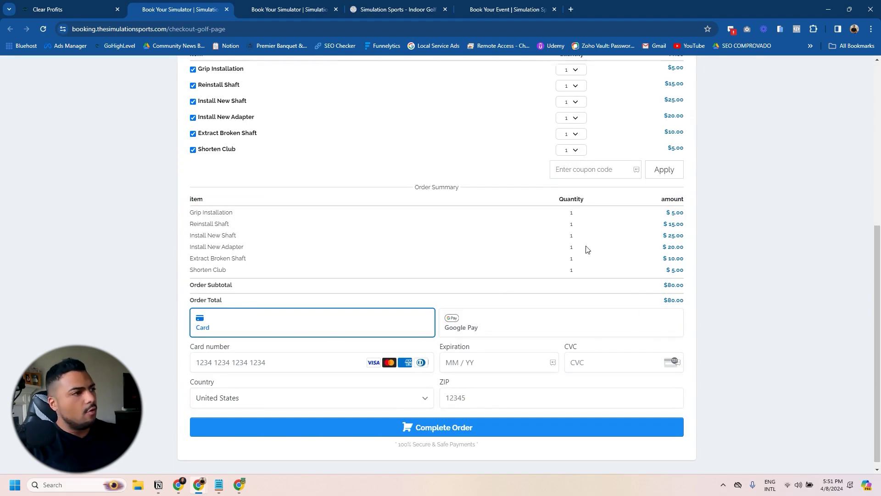
{"action": "scroll", "coordinate": [645, 210], "scroll_direction": "up", "scroll_amount": 3}
{"action": "scroll", "coordinate": [472, 202], "scroll_direction": "down", "scroll_amount": 3}
{"action": "scroll", "coordinate": [406, 280], "scroll_direction": "up", "scroll_amount": 6}
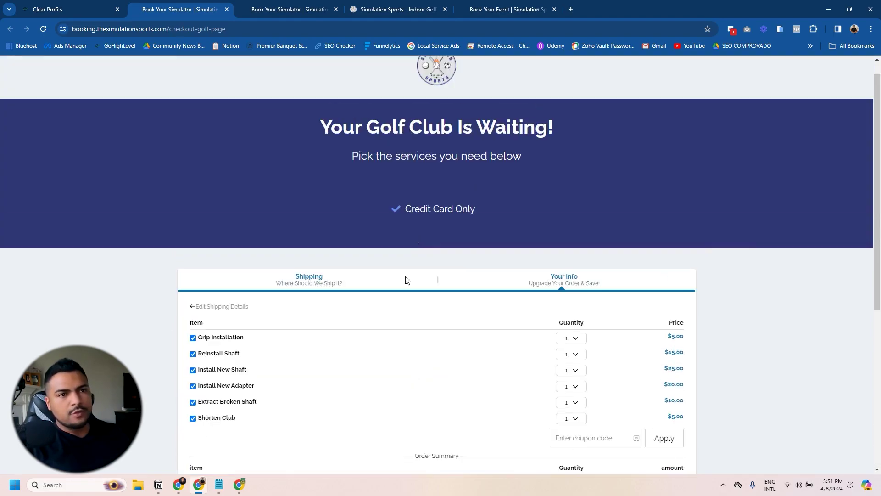
{"action": "scroll", "coordinate": [375, 236], "scroll_direction": "down", "scroll_amount": 4}
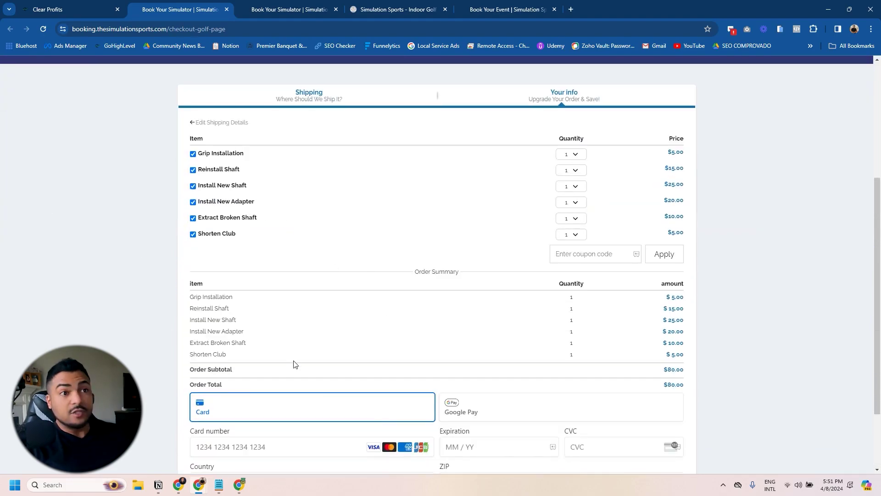
{"action": "scroll", "coordinate": [316, 362], "scroll_direction": "down", "scroll_amount": 2}
{"action": "scroll", "coordinate": [364, 364], "scroll_direction": "up", "scroll_amount": 3}
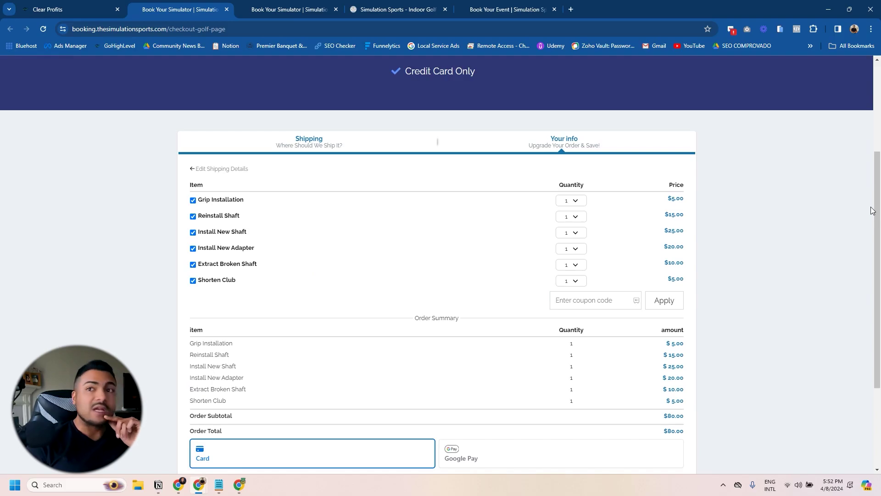
Step: Review the checkout page showing the $80.00 order subtotal
{"action": "left_click", "coordinate": [218, 485]}
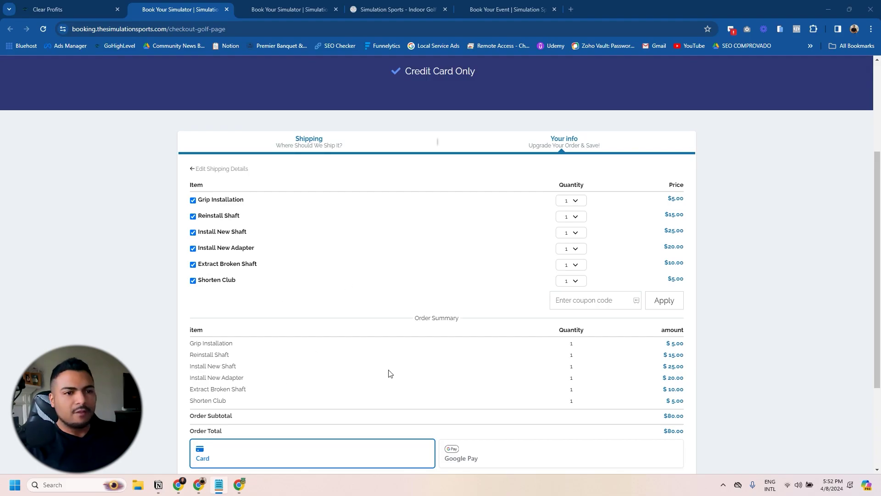
{"action": "scroll", "coordinate": [375, 372], "scroll_direction": "down", "scroll_amount": 1}
{"action": "scroll", "coordinate": [303, 388], "scroll_direction": "up", "scroll_amount": 3}
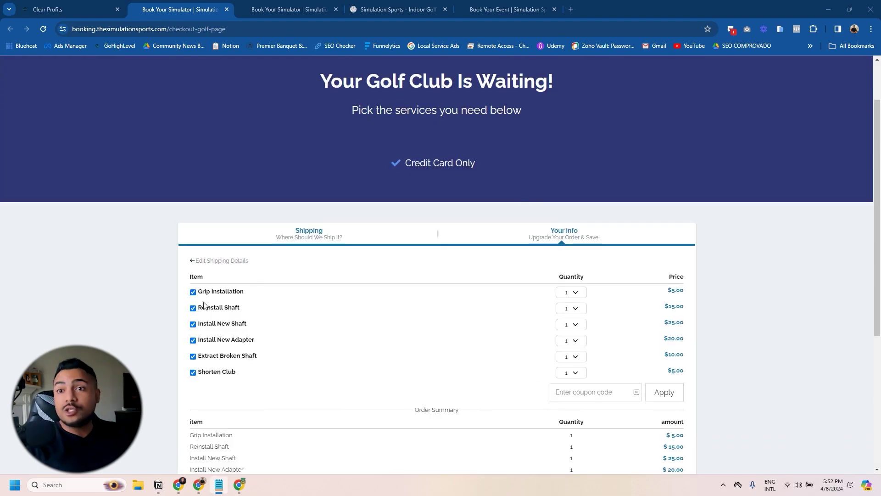
{"action": "scroll", "coordinate": [408, 303], "scroll_direction": "down", "scroll_amount": 3}
{"action": "scroll", "coordinate": [459, 206], "scroll_direction": "up", "scroll_amount": 1}
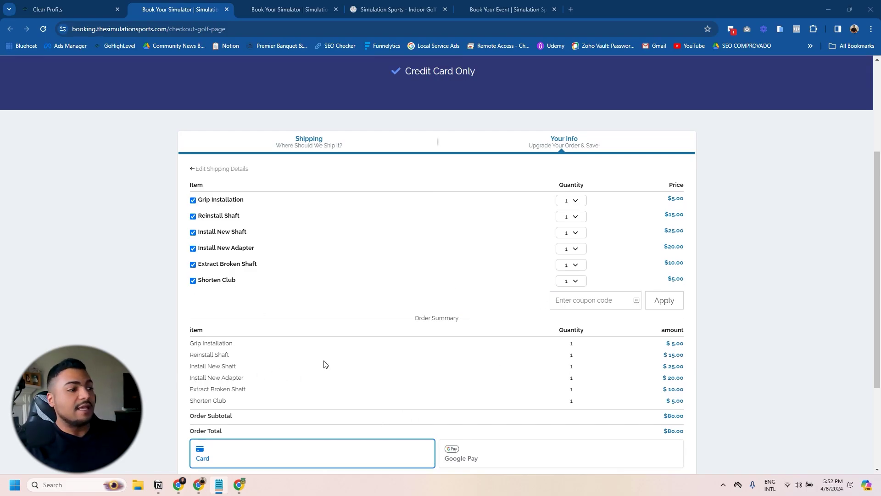
{"action": "scroll", "coordinate": [324, 353], "scroll_direction": "down", "scroll_amount": 3}
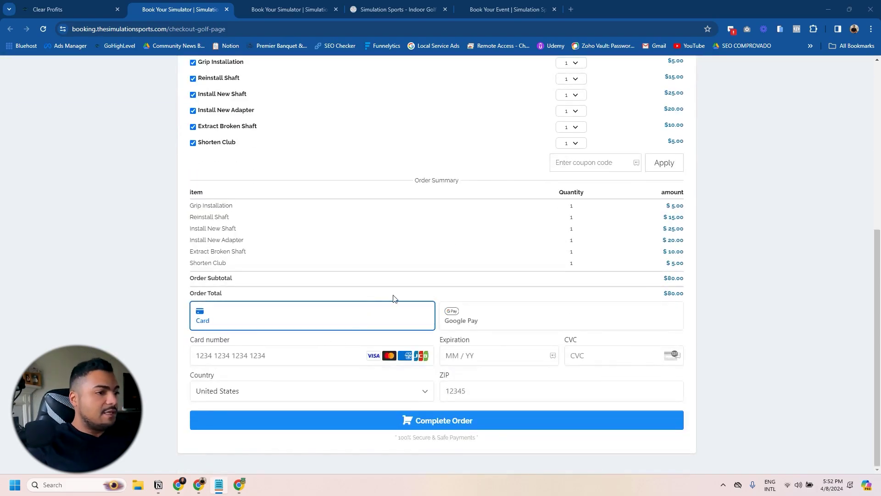
{"action": "scroll", "coordinate": [431, 276], "scroll_direction": "up", "scroll_amount": 5}
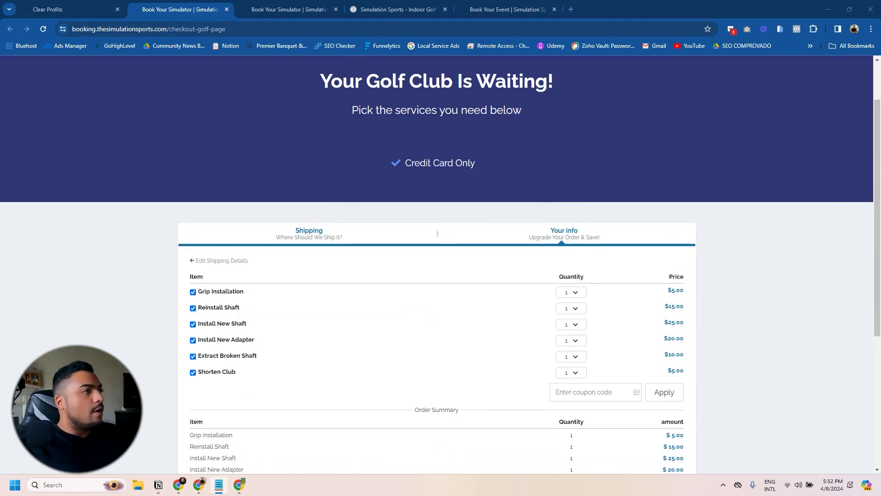
{"action": "scroll", "coordinate": [366, 350], "scroll_direction": "down", "scroll_amount": 2}
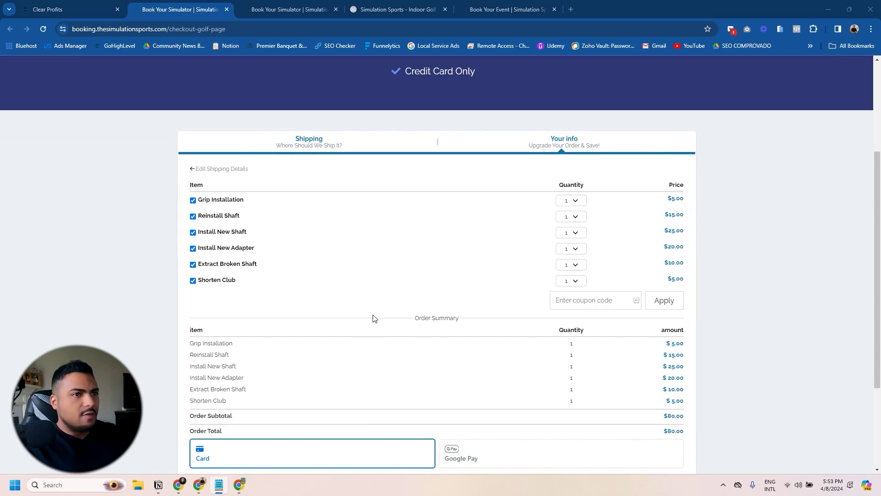
{"action": "scroll", "coordinate": [401, 298], "scroll_direction": "down", "scroll_amount": 2}
{"action": "scroll", "coordinate": [360, 246], "scroll_direction": "up", "scroll_amount": 3}
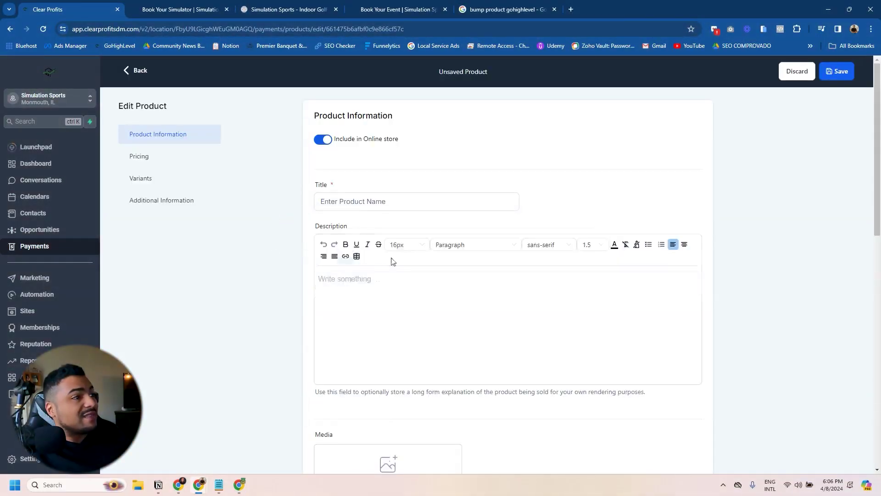
Step: Paste 'Get Your Golf Club Repaired!' into the product's title field
{"action": "left_click", "coordinate": [332, 201]}
{"action": "type", "text": "Get Your Golf Club Repaired!"}
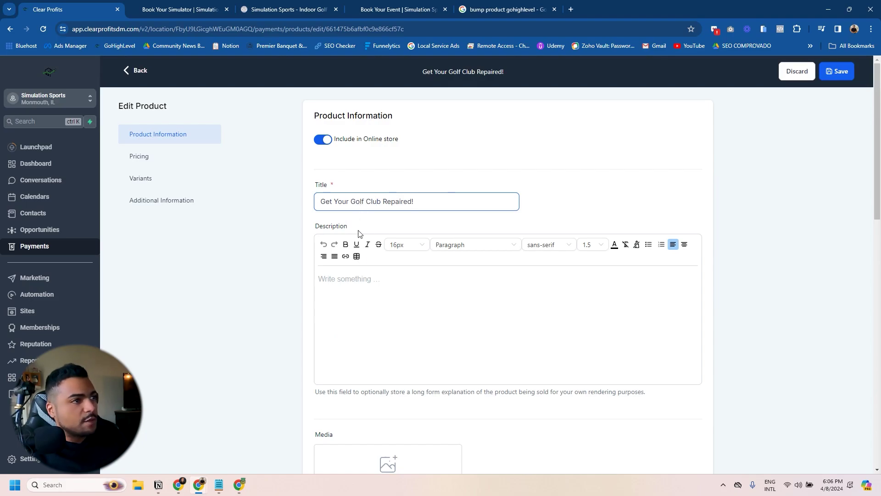
Step: Save the $60 Get Your Golf Club Repaired! product and return to the Funnels list
{"action": "scroll", "coordinate": [410, 286], "scroll_direction": "down", "scroll_amount": 15}
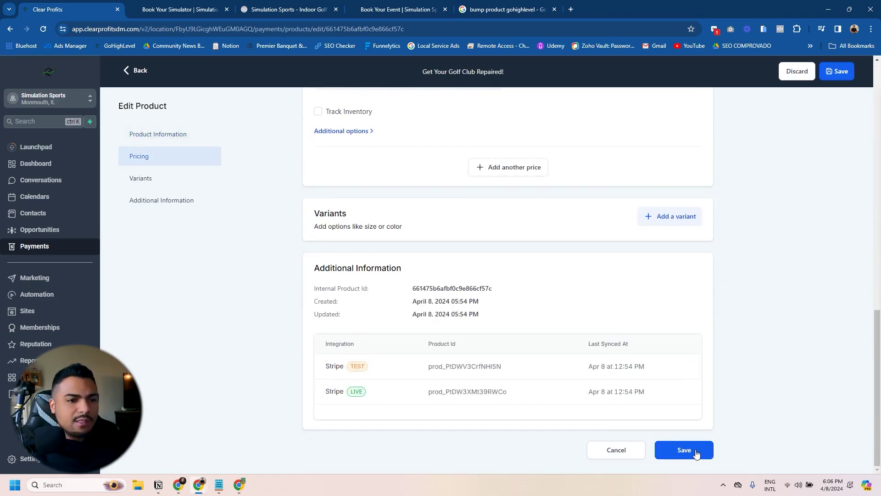
{"action": "left_click", "coordinate": [695, 452]}
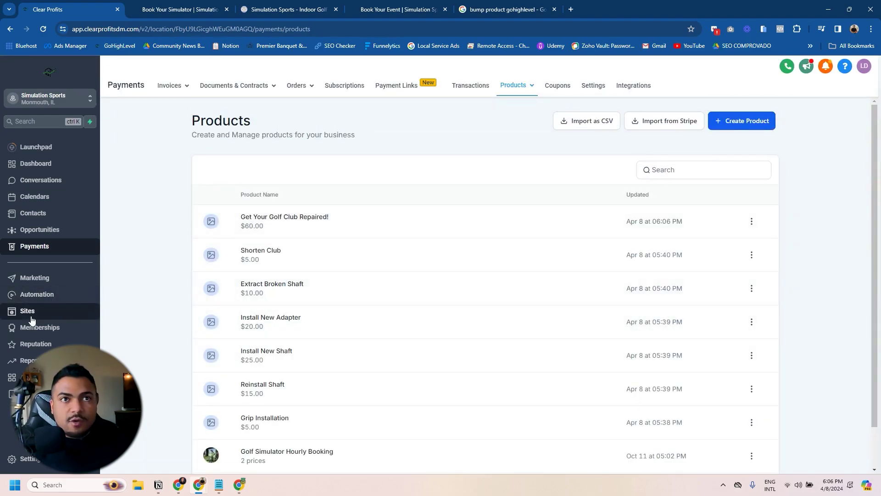
{"action": "left_click", "coordinate": [27, 311]}
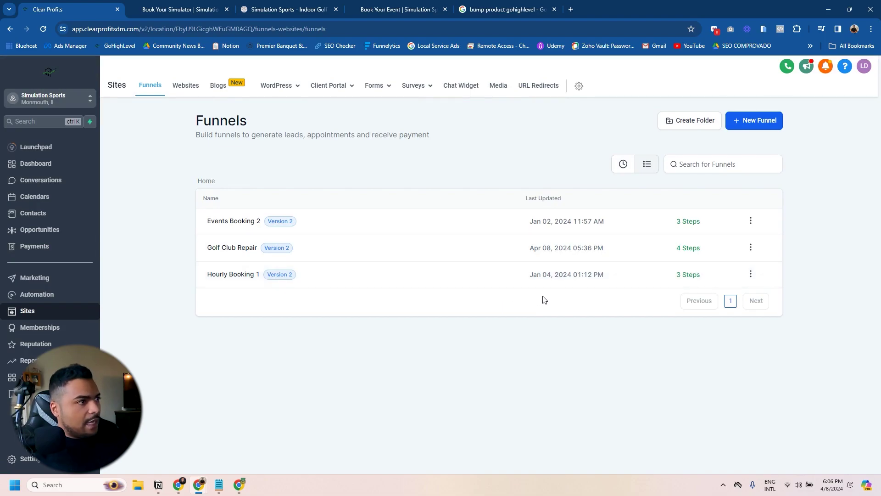
Step: Clone the Golf Club Repair funnel under the name 'Golf Club Repair CLONE'
{"action": "left_click", "coordinate": [751, 247]}
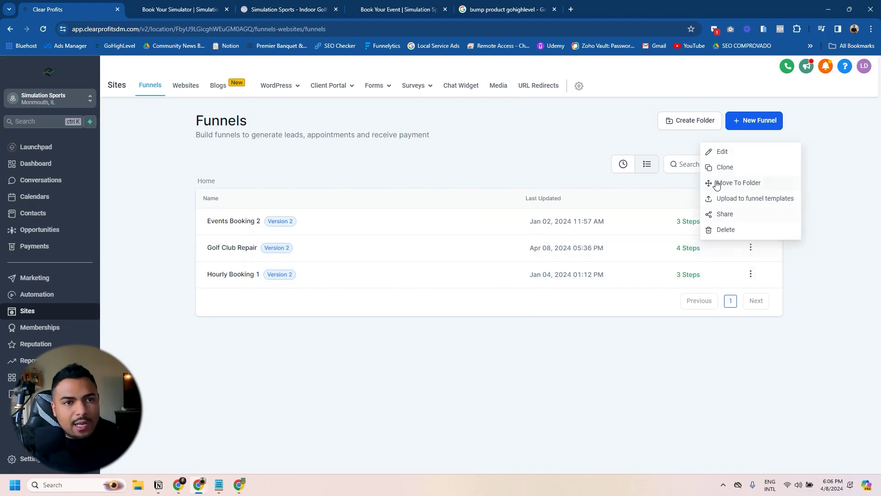
{"action": "left_click", "coordinate": [723, 168]}
{"action": "left_click_drag", "start_coordinate": [386, 260], "coordinate": [447, 260]}
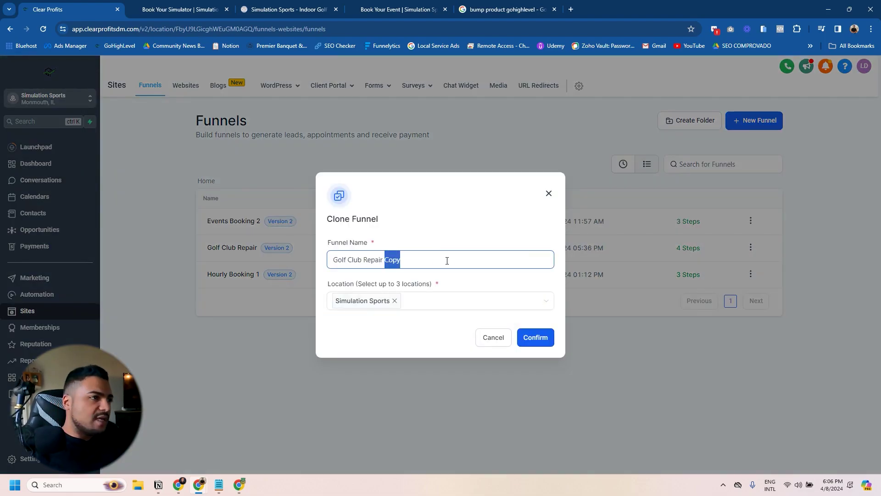
{"action": "type", "text": "CLONE"}
{"action": "key", "text": "Return"}
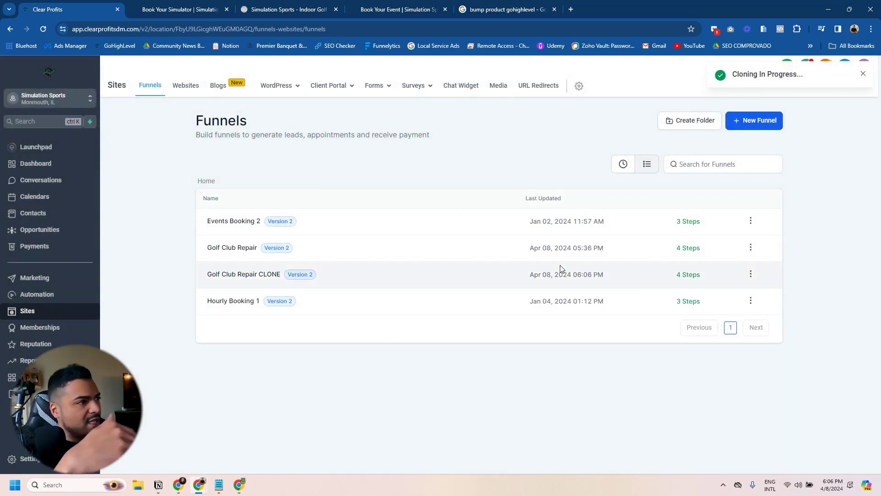
{"action": "left_click", "coordinate": [750, 274]}
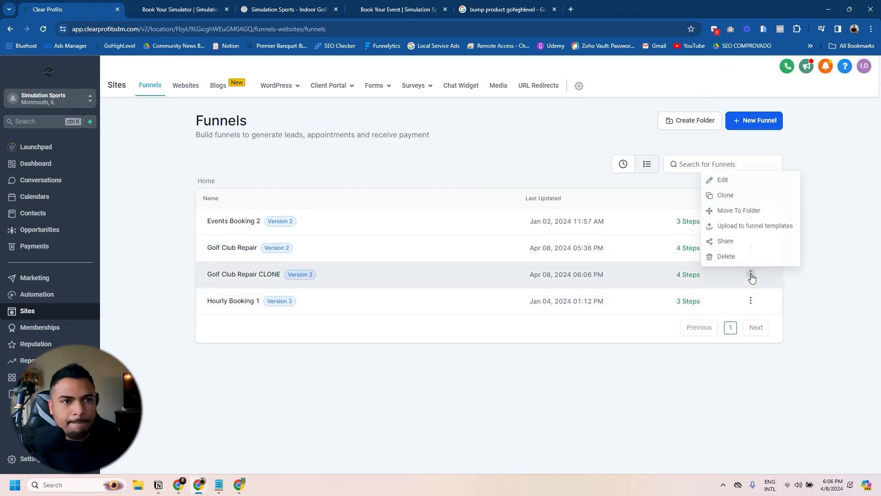
Step: Add the Get Your Golf Club Repaired! product at $60 to the Checkout Page as the main product
{"action": "left_click", "coordinate": [725, 180]}
{"action": "left_click", "coordinate": [252, 223]}
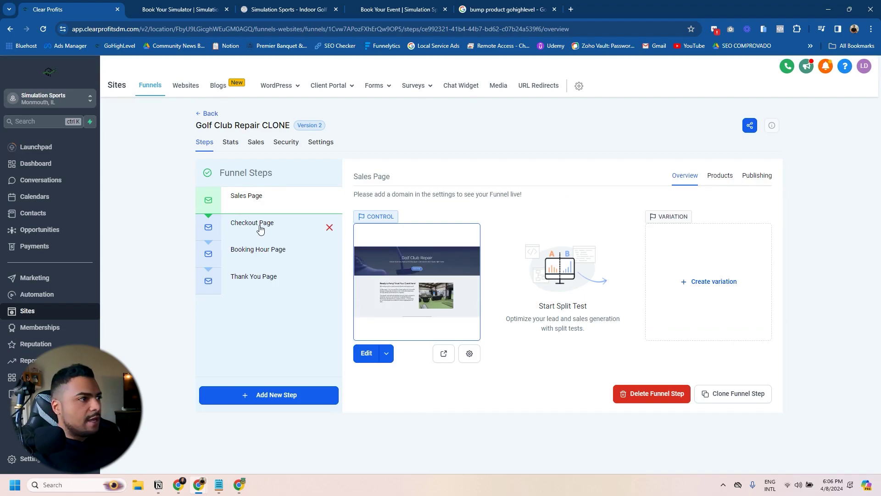
{"action": "left_click", "coordinate": [724, 176]}
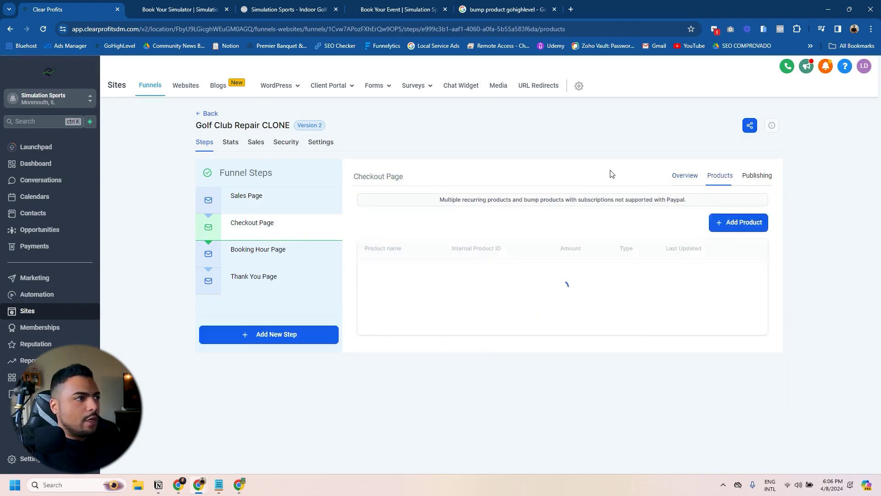
{"action": "left_click", "coordinate": [743, 223]}
{"action": "left_click", "coordinate": [450, 253]}
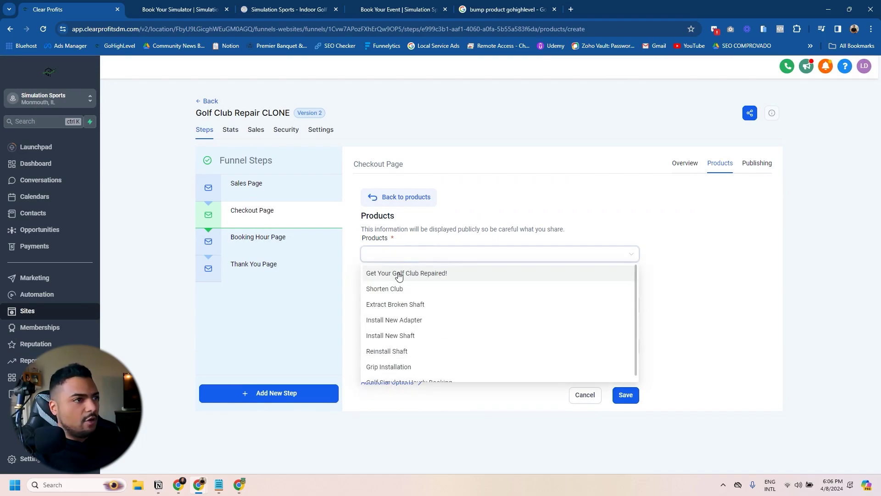
{"action": "left_click", "coordinate": [399, 274]}
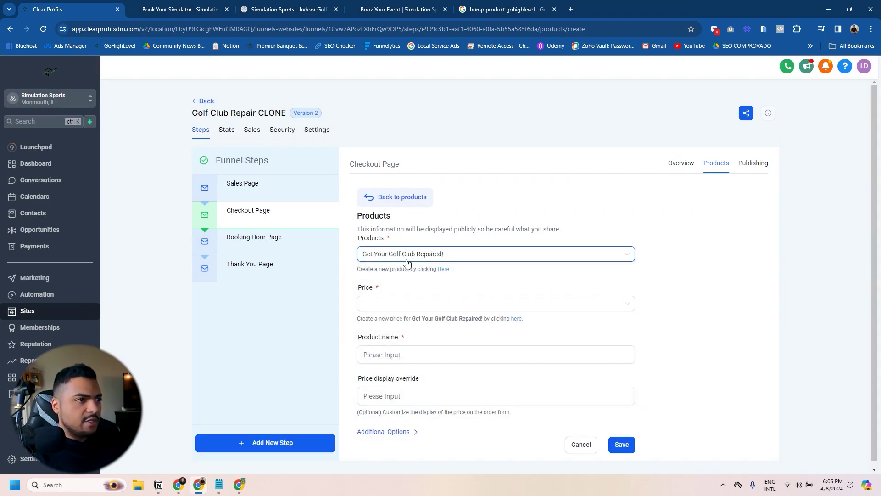
{"action": "left_click", "coordinate": [406, 304]}
{"action": "left_click", "coordinate": [404, 323]}
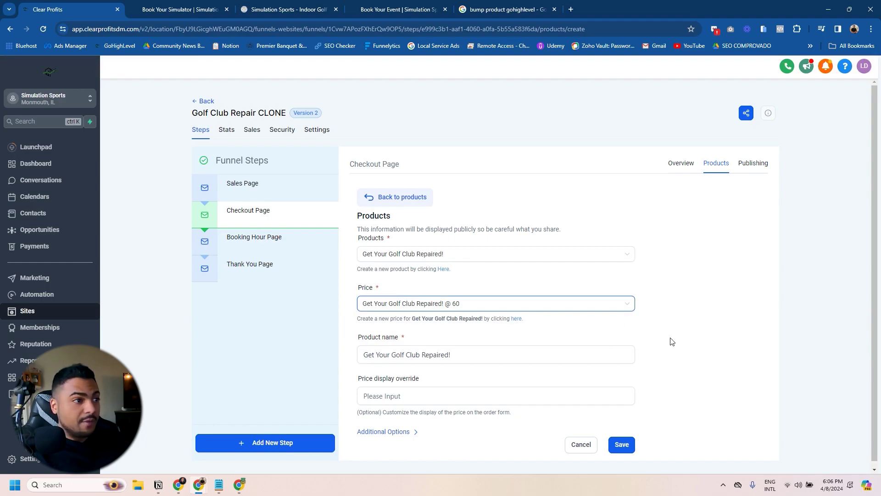
{"action": "left_click", "coordinate": [383, 426]}
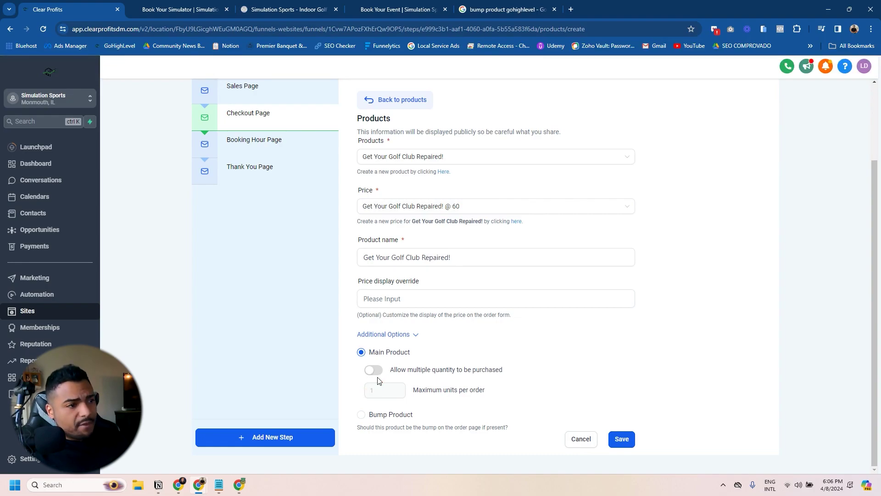
{"action": "scroll", "coordinate": [552, 342], "scroll_direction": "up", "scroll_amount": 3}
{"action": "scroll", "coordinate": [552, 342], "scroll_direction": "down", "scroll_amount": 3}
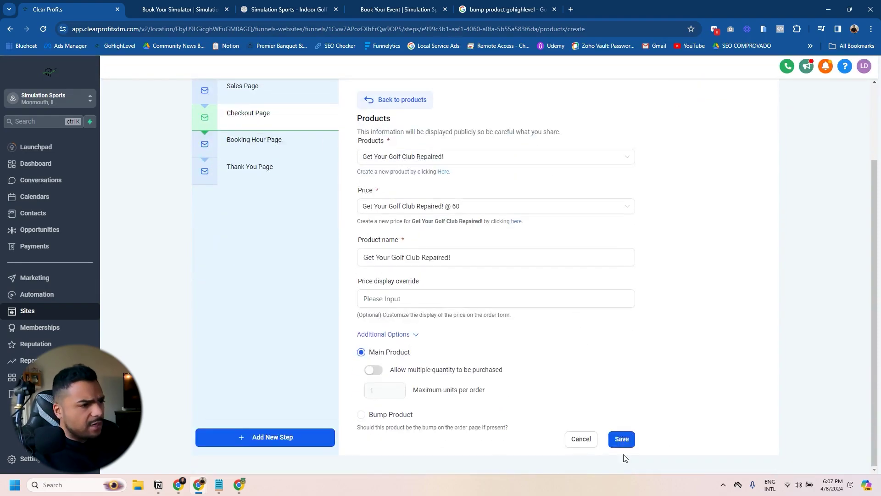
{"action": "left_click", "coordinate": [622, 439]}
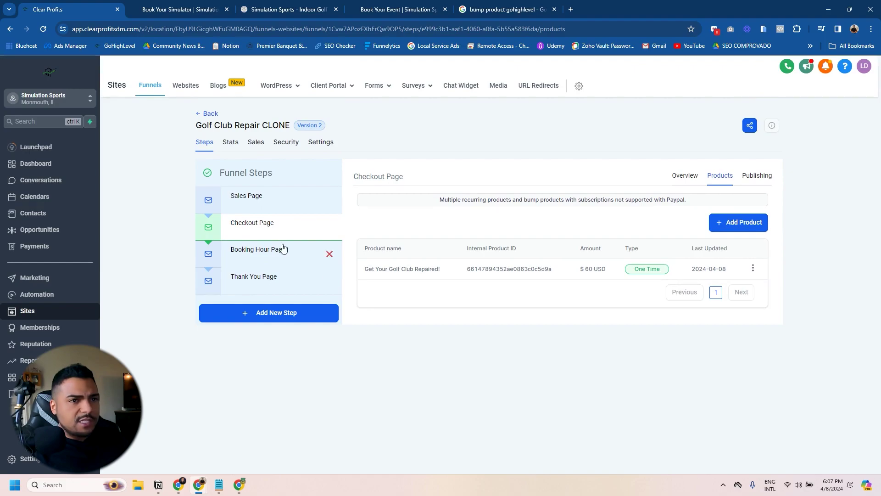
Step: Add Grip Installation at $5 as a bump product
{"action": "left_click", "coordinate": [737, 224]}
{"action": "left_click", "coordinate": [374, 252]}
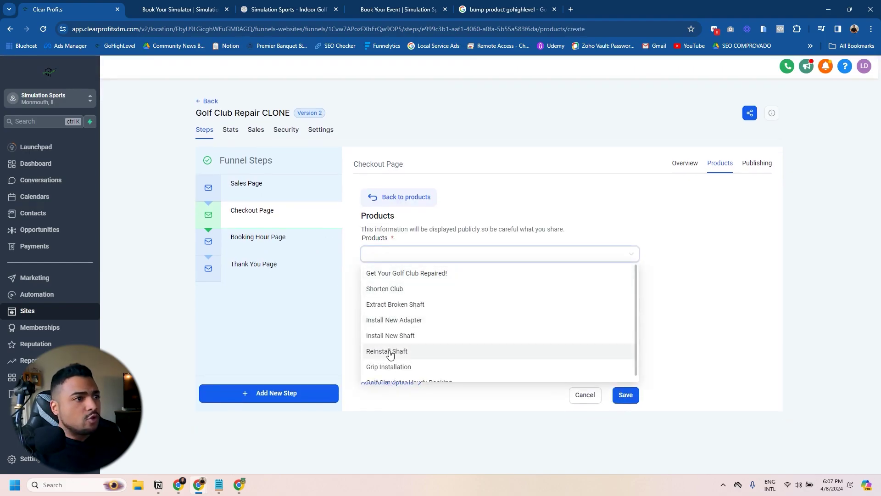
{"action": "left_click", "coordinate": [390, 366]}
{"action": "left_click", "coordinate": [372, 305]}
{"action": "left_click", "coordinate": [414, 323]}
{"action": "left_click", "coordinate": [385, 431]}
{"action": "scroll", "coordinate": [445, 392], "scroll_direction": "down", "scroll_amount": 2}
{"action": "left_click", "coordinate": [362, 415]}
{"action": "left_click", "coordinate": [613, 441]}
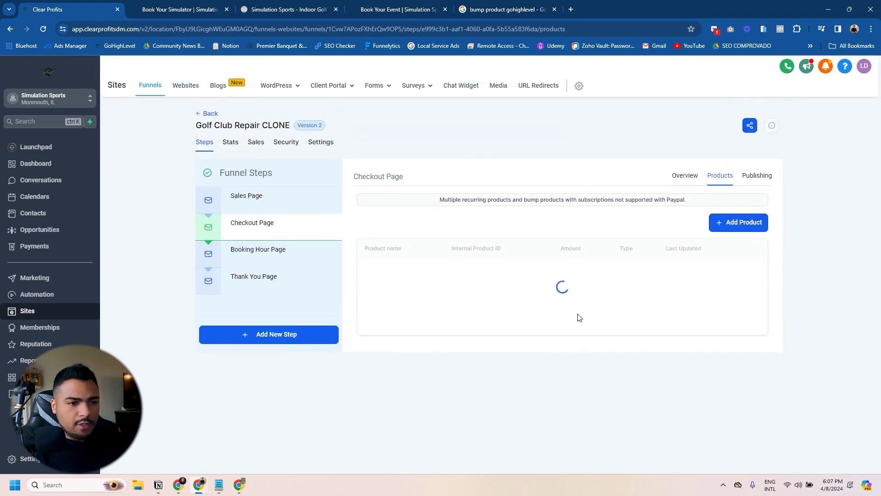
Step: Add Install New Shaft at $25 as a bump product
{"action": "left_click", "coordinate": [743, 223]}
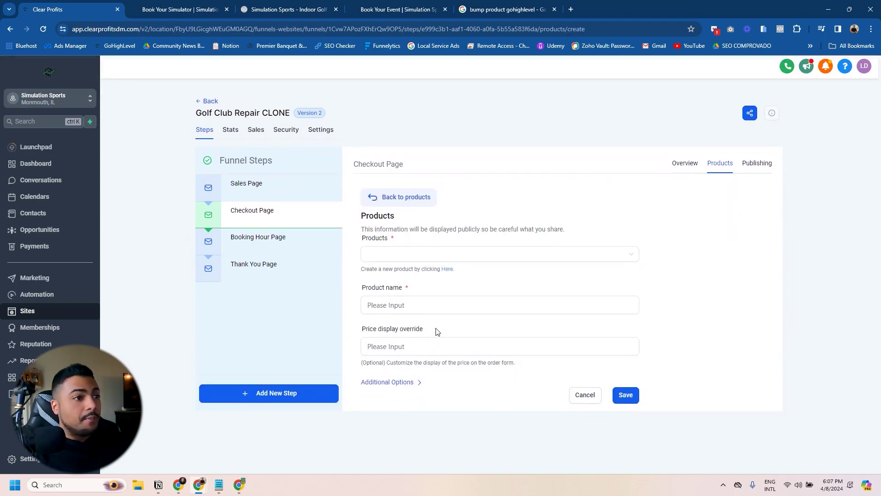
{"action": "left_click", "coordinate": [414, 254]}
{"action": "left_click", "coordinate": [399, 325]}
{"action": "left_click", "coordinate": [399, 303]}
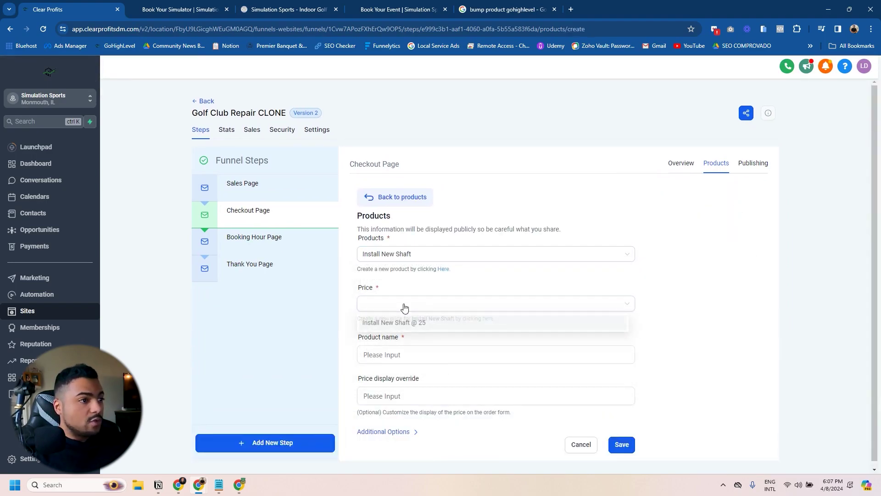
{"action": "left_click", "coordinate": [383, 319]}
{"action": "left_click", "coordinate": [390, 426]}
{"action": "scroll", "coordinate": [390, 404], "scroll_direction": "down", "scroll_amount": 2}
{"action": "left_click", "coordinate": [361, 415]}
{"action": "left_click", "coordinate": [619, 439]}
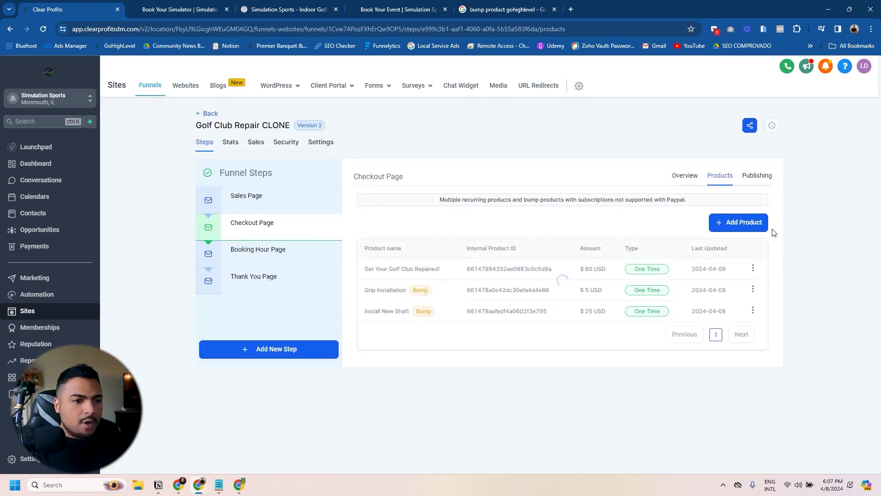
Step: Add Shorten Club at $5 as a bump product and review the checkout step overview
{"action": "left_click", "coordinate": [743, 223]}
{"action": "left_click", "coordinate": [411, 254]}
{"action": "left_click", "coordinate": [410, 289]}
{"action": "left_click", "coordinate": [404, 304]}
{"action": "left_click", "coordinate": [384, 322]}
{"action": "left_click", "coordinate": [385, 431]}
{"action": "scroll", "coordinate": [388, 422], "scroll_direction": "down", "scroll_amount": 2}
{"action": "left_click", "coordinate": [361, 415]}
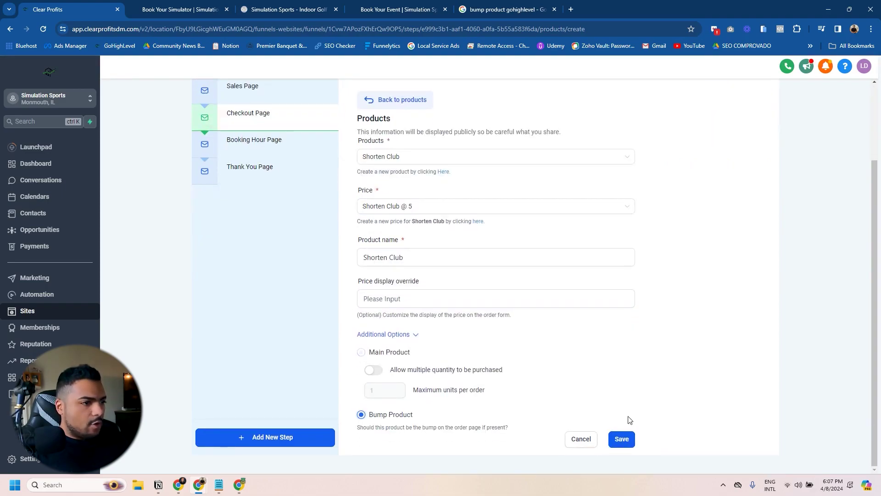
{"action": "left_click", "coordinate": [621, 438]}
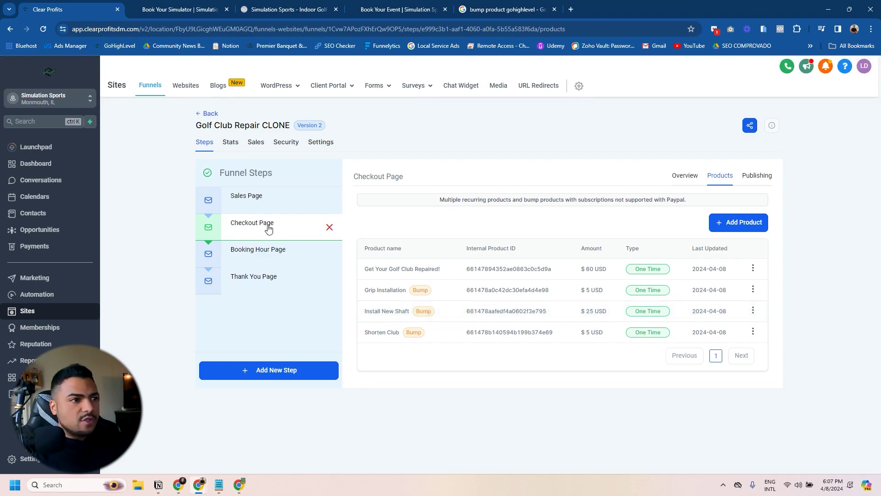
{"action": "left_click", "coordinate": [684, 176]}
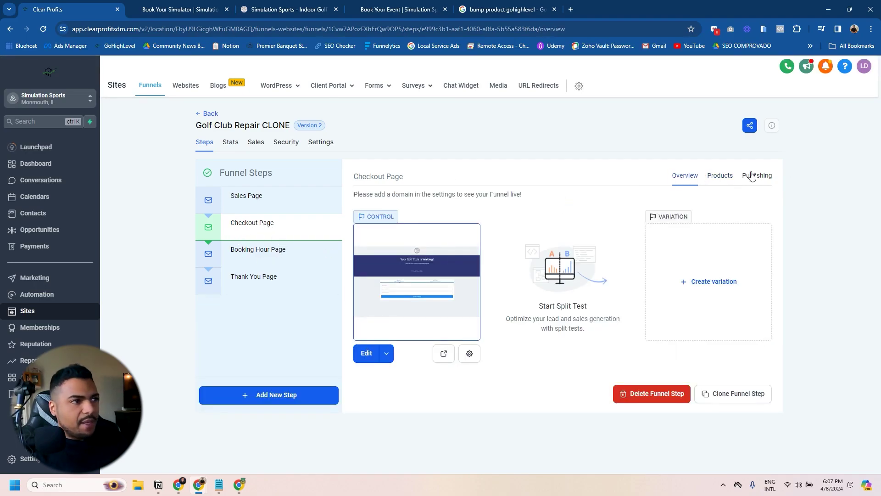
Step: Turn on order bumps in the two-step order form's advanced settings
{"action": "left_click", "coordinate": [467, 350]}
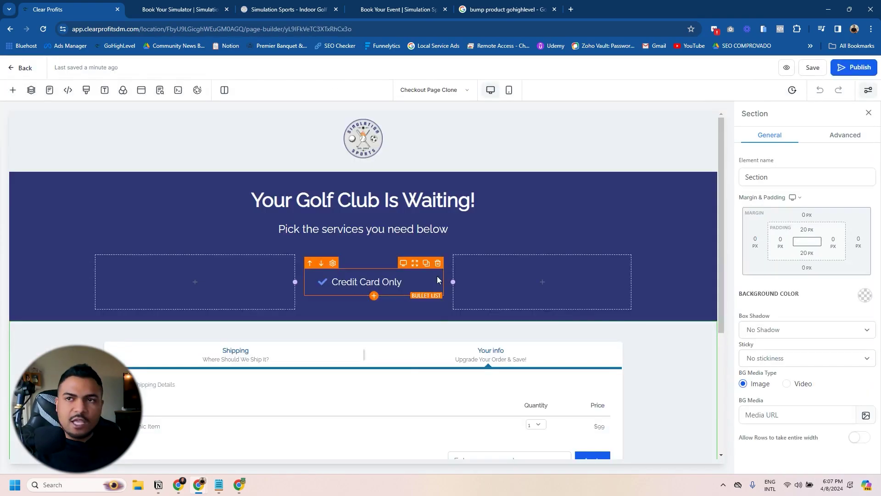
{"action": "scroll", "coordinate": [481, 321], "scroll_direction": "down", "scroll_amount": 3}
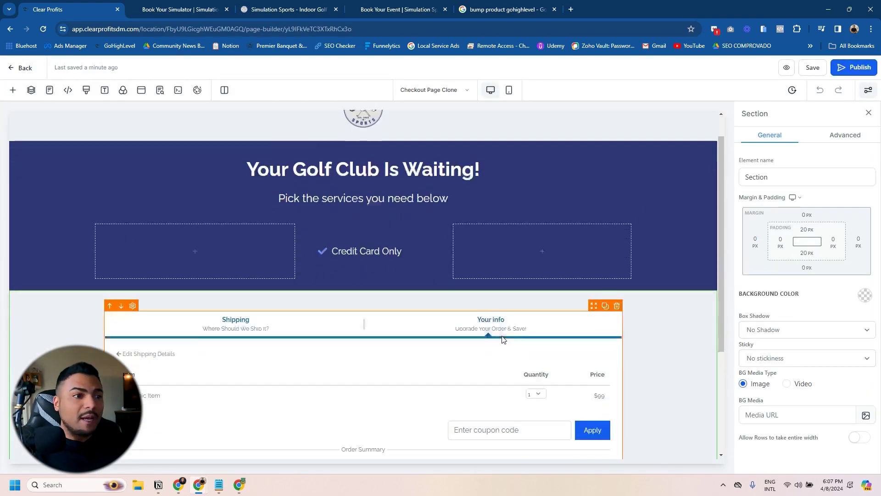
{"action": "scroll", "coordinate": [546, 314], "scroll_direction": "up", "scroll_amount": 1}
{"action": "left_click", "coordinate": [546, 317]}
{"action": "left_click", "coordinate": [844, 135]}
{"action": "scroll", "coordinate": [832, 241], "scroll_direction": "down", "scroll_amount": 10}
{"action": "left_click", "coordinate": [845, 287]}
Step: Add a pre-checked Grip Installation bump: 'Grip installation for $5', 'Discount available until end of Summer 24'
{"action": "left_click", "coordinate": [806, 310]}
{"action": "left_click", "coordinate": [807, 317]}
{"action": "left_click", "coordinate": [786, 340]}
{"action": "left_click", "coordinate": [763, 342]}
{"action": "type", "text": "Grip installation for $5"}
{"action": "left_click", "coordinate": [772, 357]}
{"action": "type", "text": "Discount avai"}
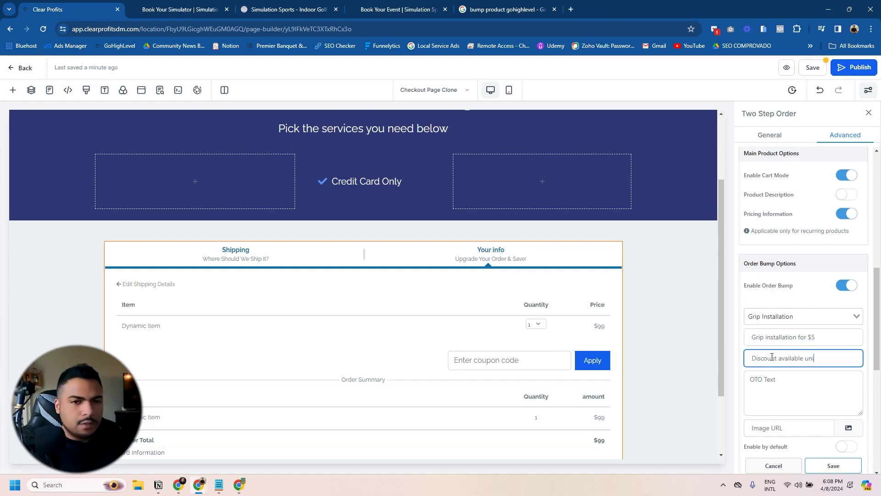
{"action": "type", "text": "lable until end of Summer"}
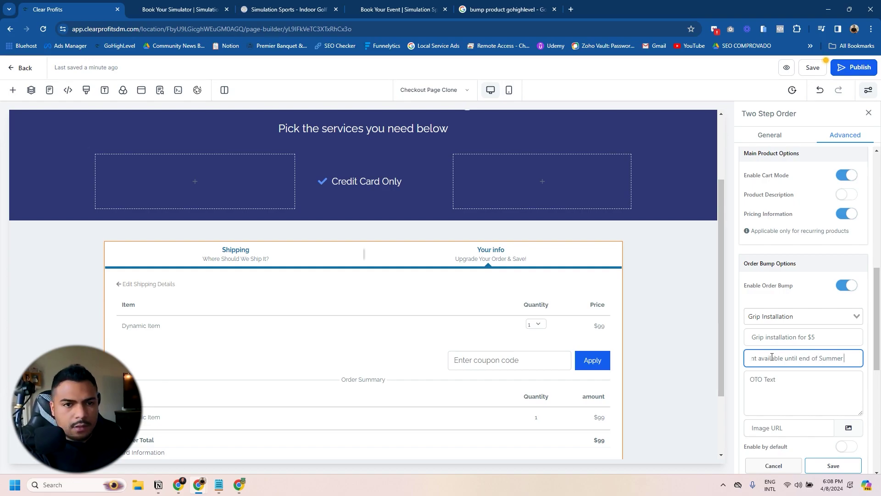
{"action": "type", "text": " 24"}
{"action": "scroll", "coordinate": [821, 395], "scroll_direction": "down", "scroll_amount": 2}
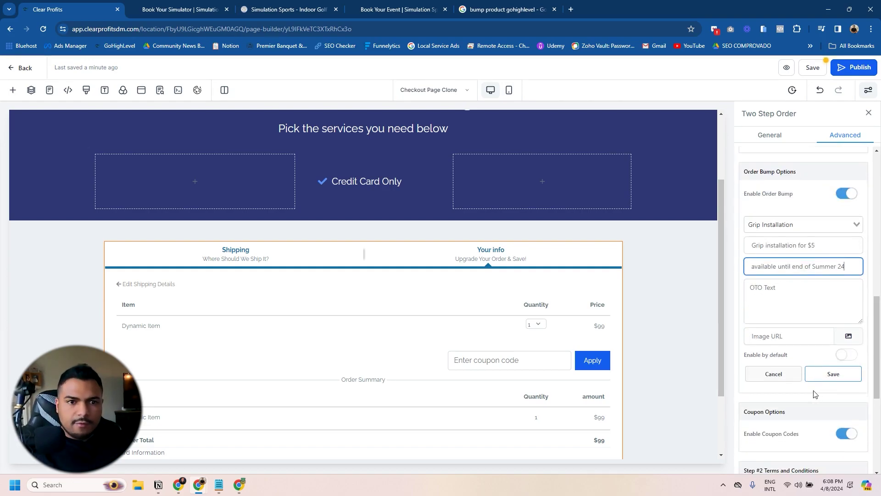
{"action": "left_click", "coordinate": [846, 354]}
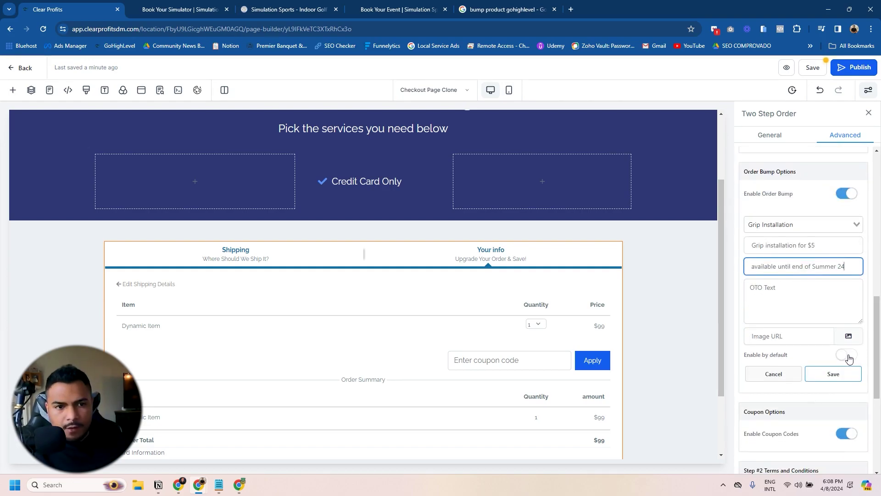
{"action": "left_click", "coordinate": [835, 374]}
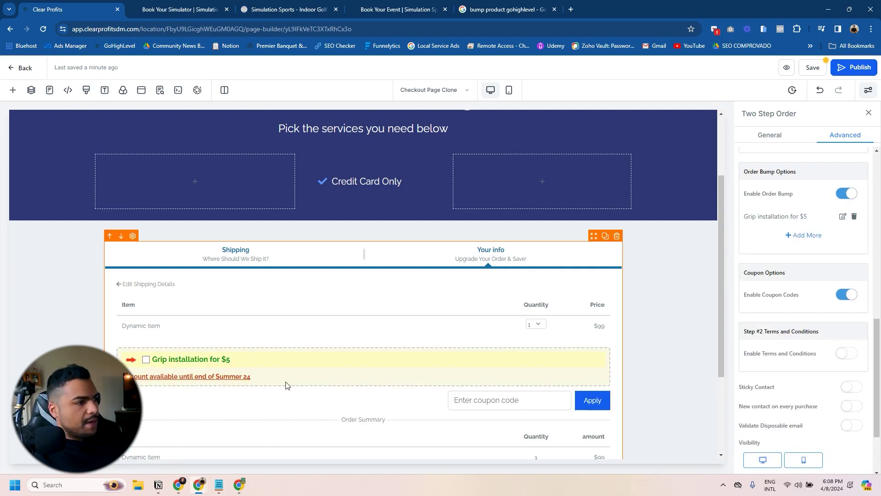
Step: Append 'only!' to the Grip Installation bump headline
{"action": "left_click", "coordinate": [842, 216]}
{"action": "left_click", "coordinate": [830, 290]}
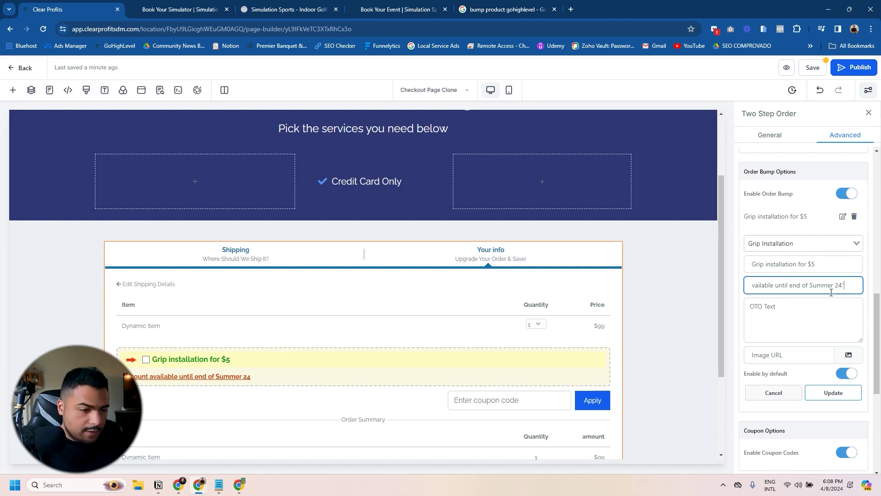
{"action": "left_click", "coordinate": [829, 263]}
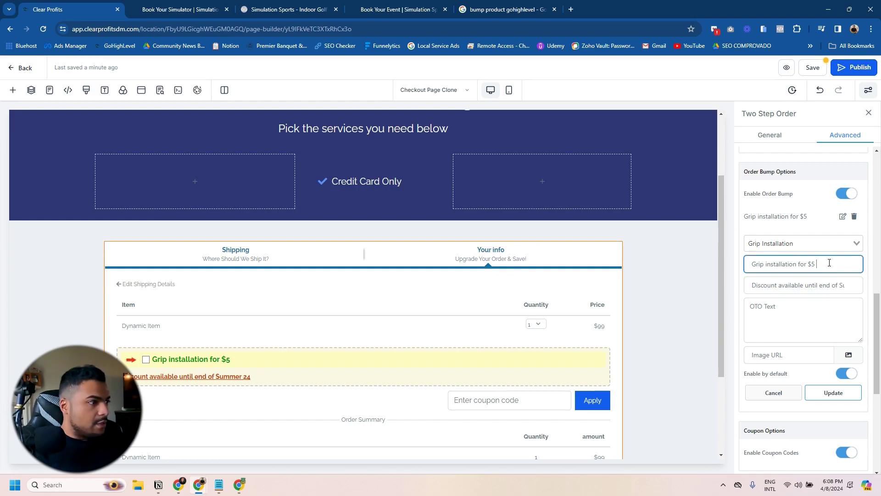
{"action": "type", "text": "only!"}
{"action": "left_click", "coordinate": [810, 307]}
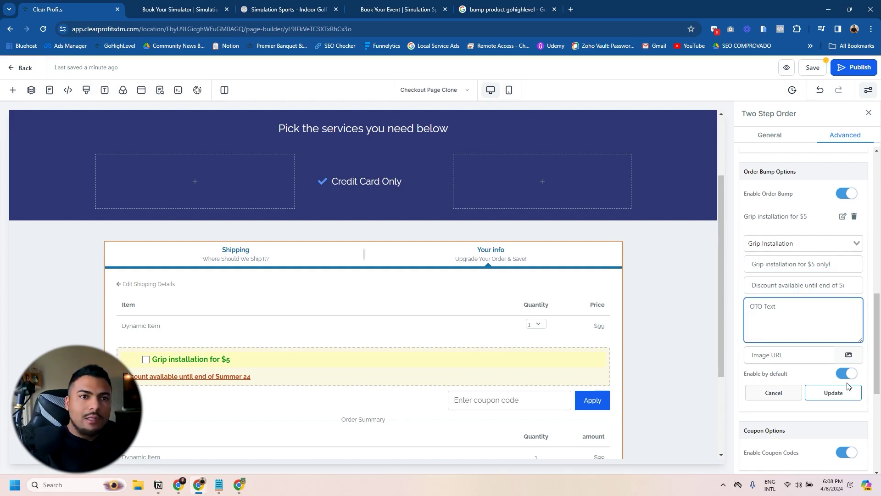
{"action": "left_click", "coordinate": [833, 392]}
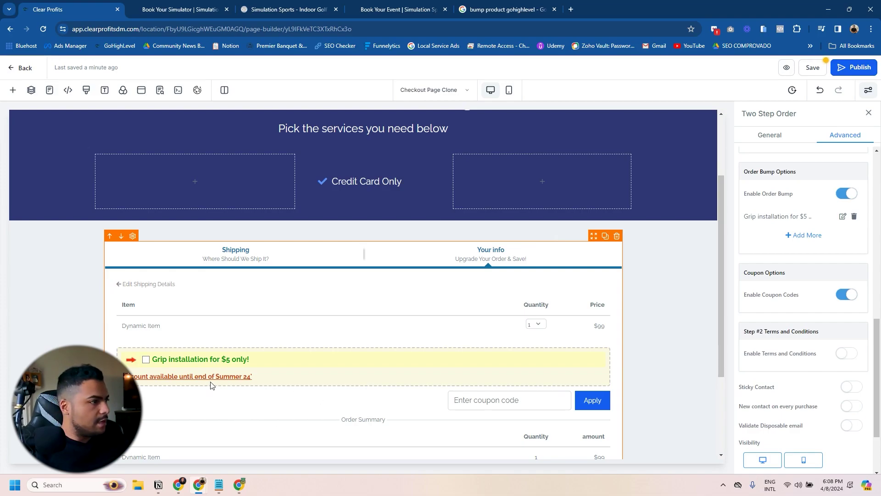
Step: Add an Install New Shaft order bump with a pasted headline
{"action": "left_click", "coordinate": [805, 235]}
{"action": "left_click", "coordinate": [783, 243]}
{"action": "left_click", "coordinate": [780, 270]}
{"action": "left_click", "coordinate": [768, 266]}
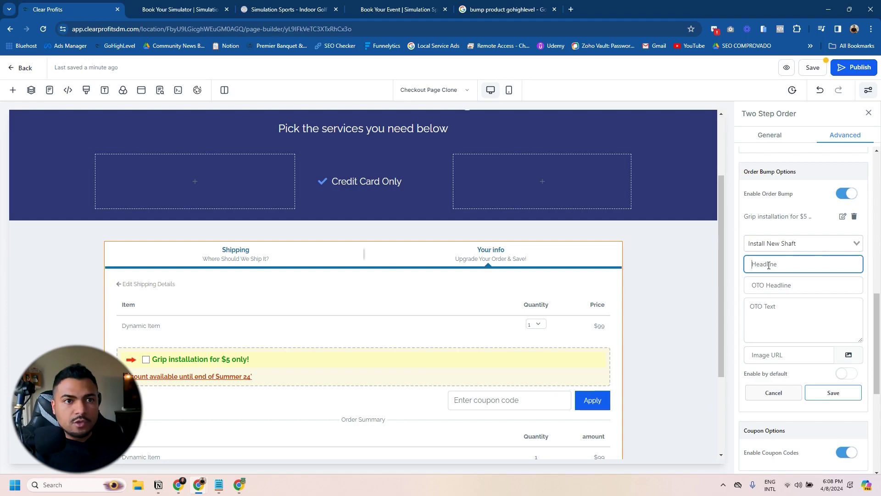
{"action": "type", "text": "Get a new shaft installed for $25"}
{"action": "left_click", "coordinate": [833, 392]}
Step: Paste the discount line into the Install New Shaft bump and remove the stray 'AAA' text
{"action": "scroll", "coordinate": [217, 400], "scroll_direction": "down", "scroll_amount": 1}
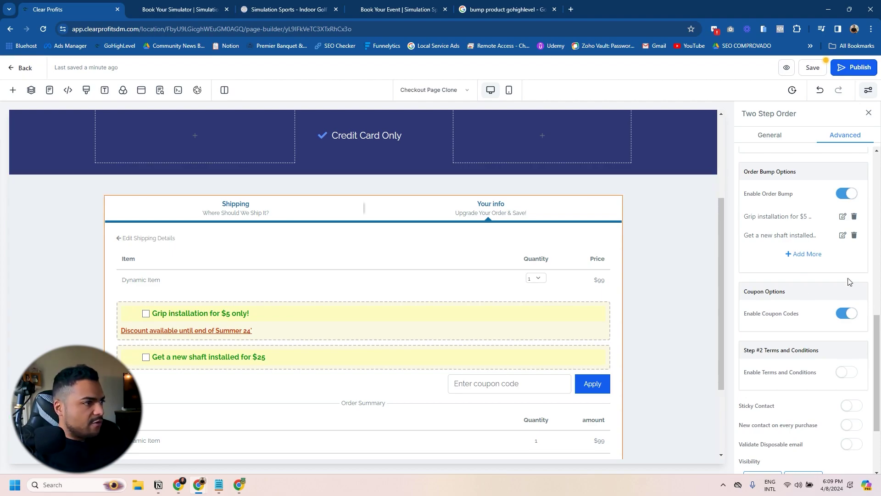
{"action": "left_click", "coordinate": [803, 253]}
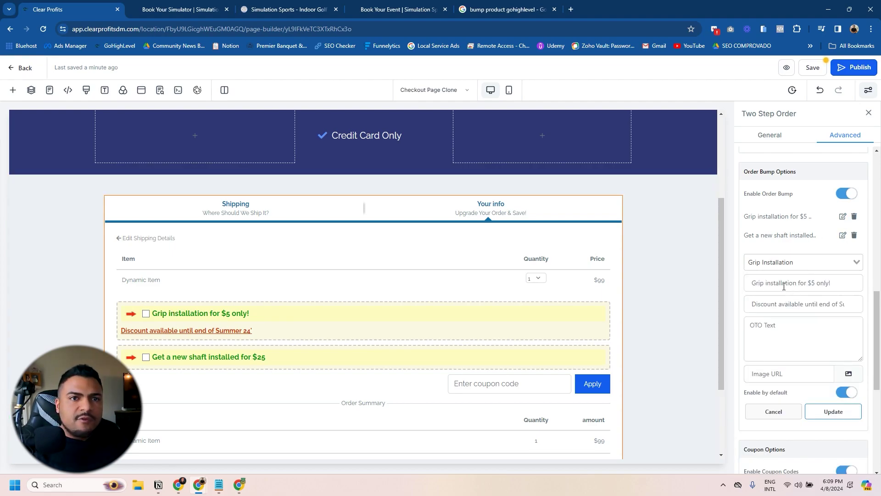
{"action": "left_click", "coordinate": [842, 235]}
{"action": "type", "text": "Discount available until end of Summer 24"}
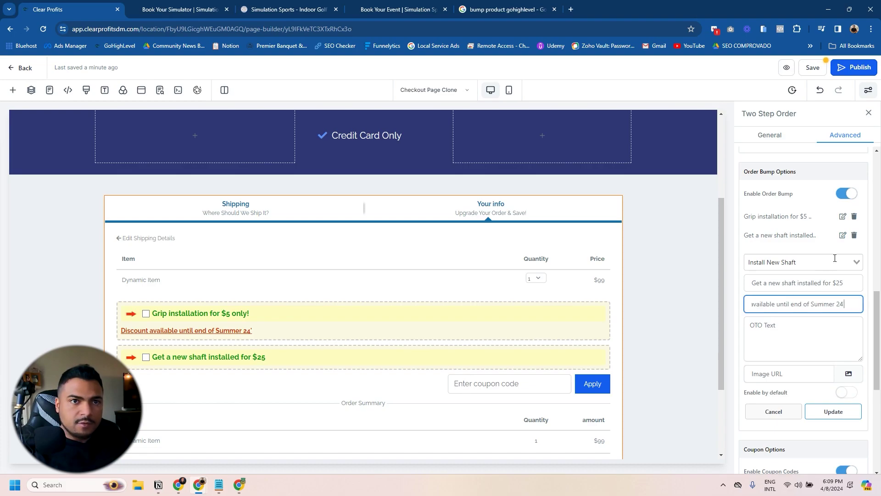
{"action": "left_click", "coordinate": [746, 328]}
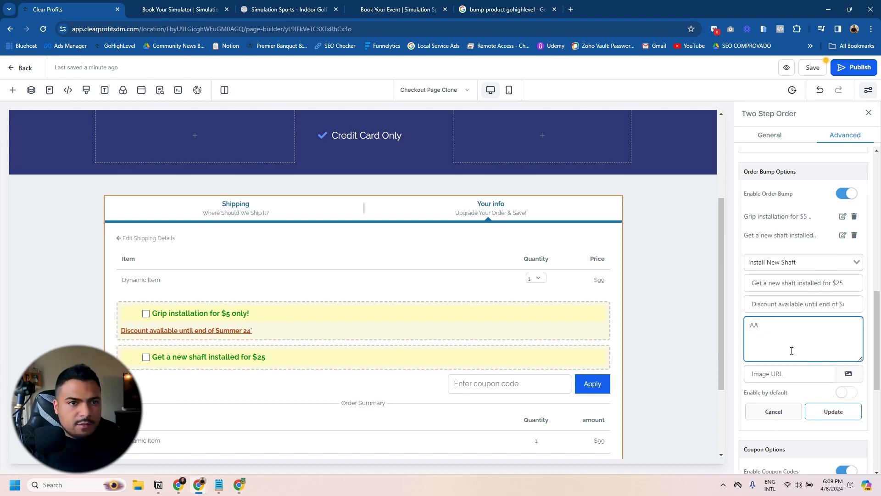
{"action": "type", "text": "AAA"}
{"action": "left_click", "coordinate": [103, 345]}
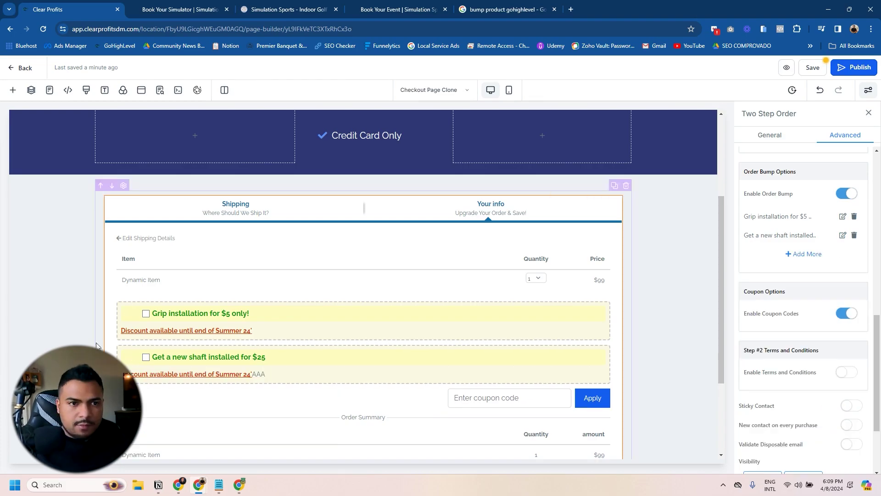
{"action": "left_click", "coordinate": [842, 236]}
{"action": "double_click", "coordinate": [760, 329]}
{"action": "key", "text": "BackSpace"}
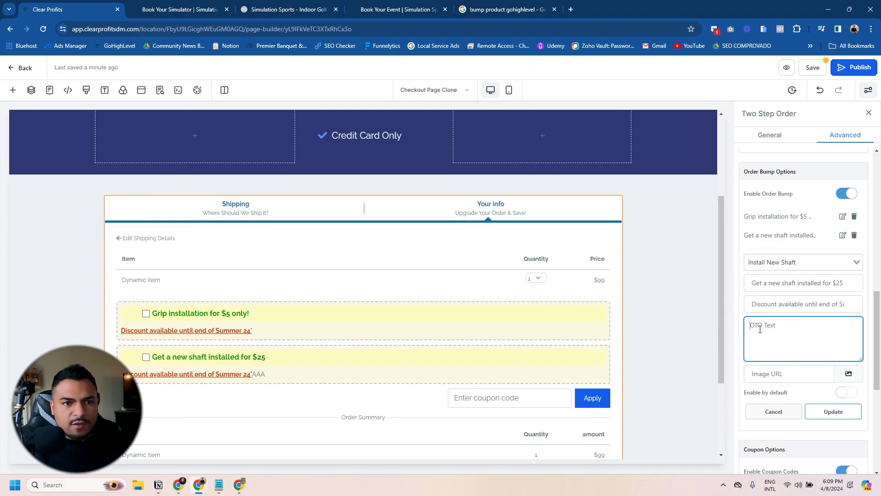
{"action": "left_click", "coordinate": [833, 411]}
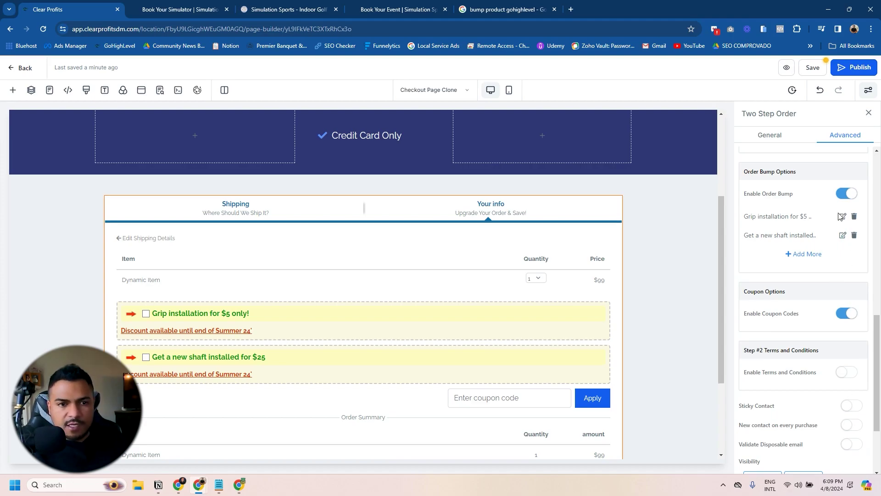
Step: Add a Shorten Club order bump and save the checkout page
{"action": "left_click", "coordinate": [807, 254]}
{"action": "left_click", "coordinate": [779, 304]}
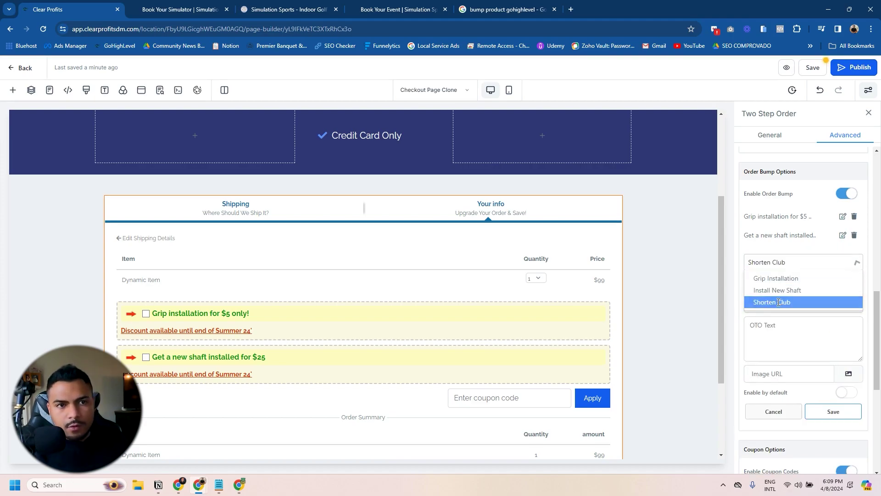
{"action": "left_click", "coordinate": [769, 283]}
{"action": "type", "text": "Summer 24"}
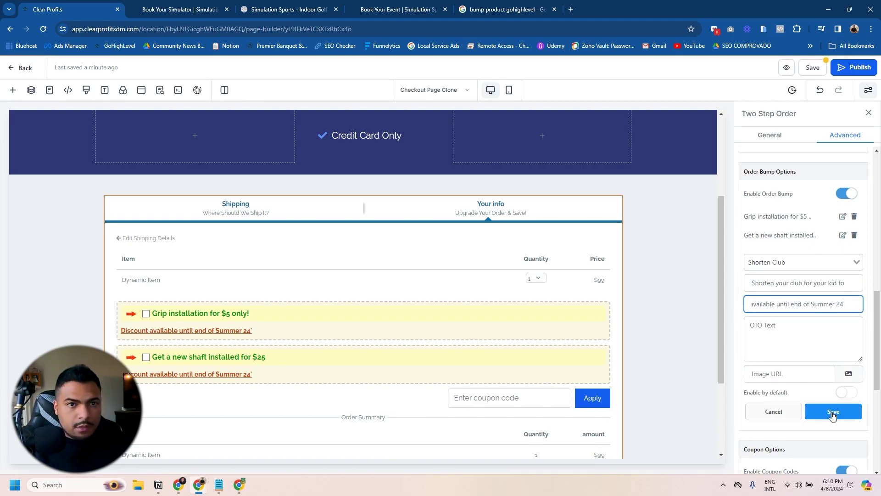
{"action": "left_click", "coordinate": [833, 412]}
{"action": "scroll", "coordinate": [218, 390], "scroll_direction": "down", "scroll_amount": 2}
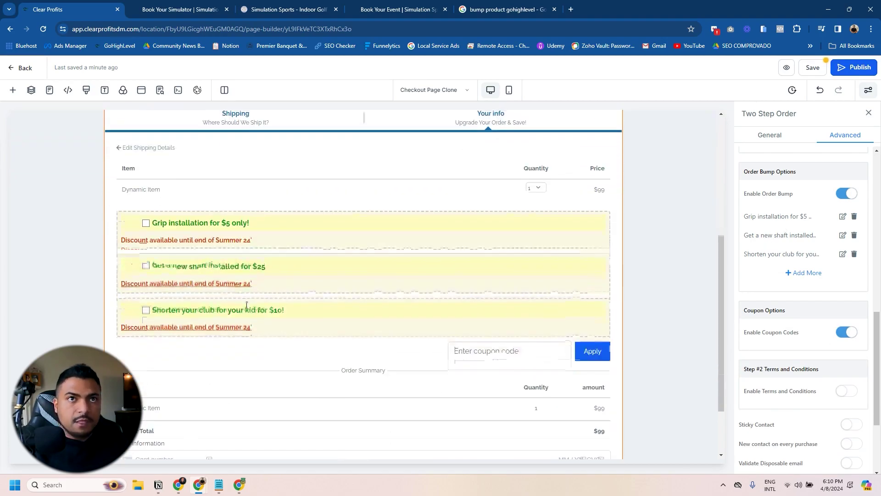
{"action": "left_click", "coordinate": [808, 68]}
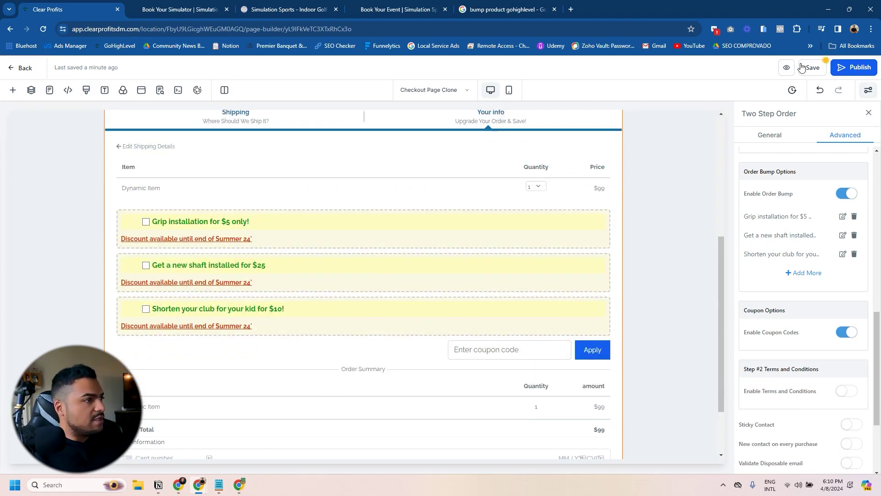
Step: Preview the checkout and submit step 1 with the customer's name and e-mail
{"action": "left_click", "coordinate": [766, 67]}
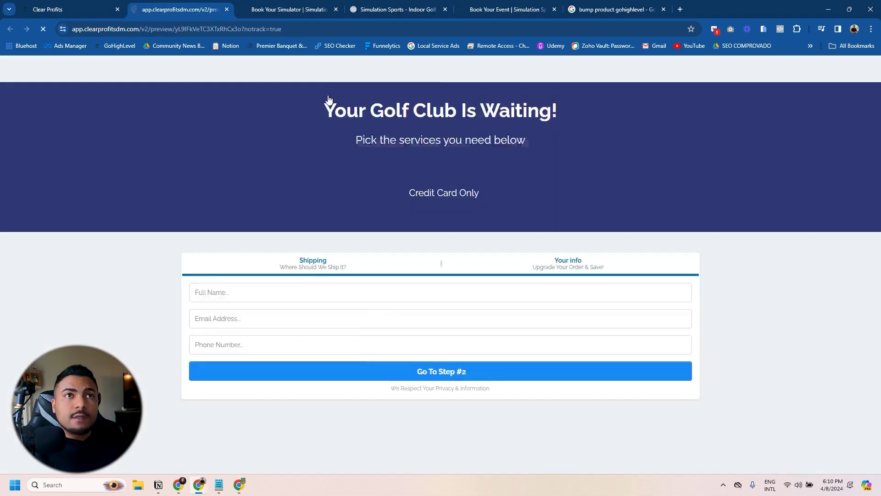
{"action": "left_click", "coordinate": [240, 331]}
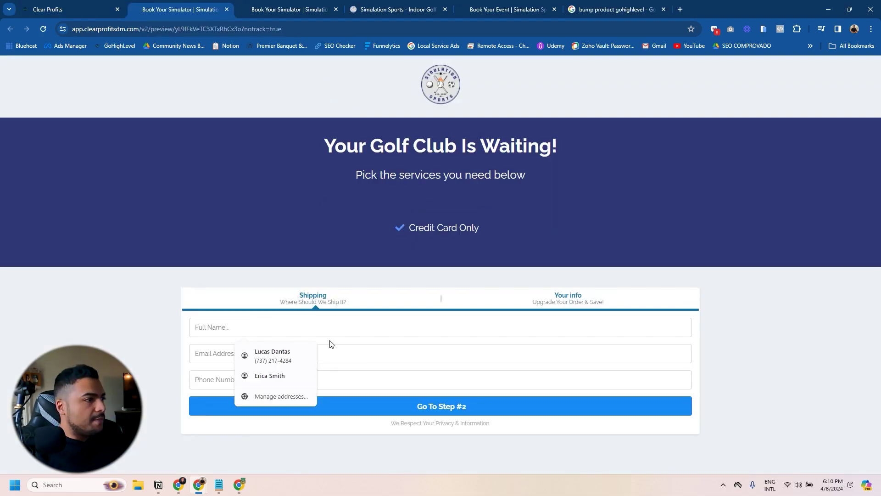
{"action": "left_click", "coordinate": [271, 355]}
{"action": "left_click", "coordinate": [227, 353]}
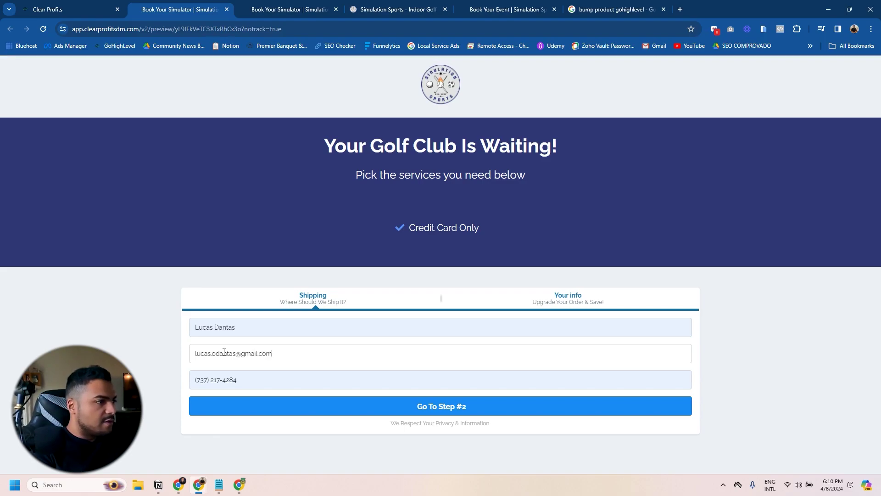
{"action": "key", "text": "Return"}
{"action": "scroll", "coordinate": [200, 216], "scroll_direction": "down", "scroll_amount": 3}
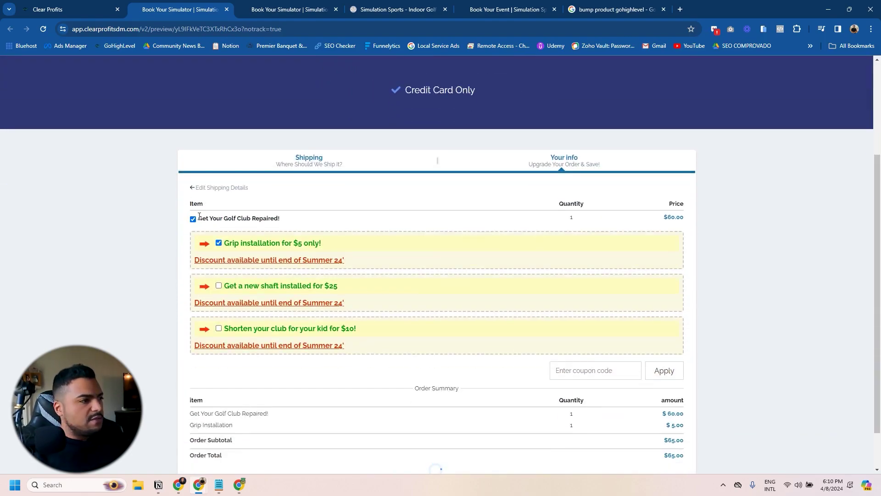
Step: Turn off cart mode for the main product and save the checkout page
{"action": "key", "text": "ctrl+shift+Tab"}
{"action": "scroll", "coordinate": [826, 276], "scroll_direction": "up", "scroll_amount": 1}
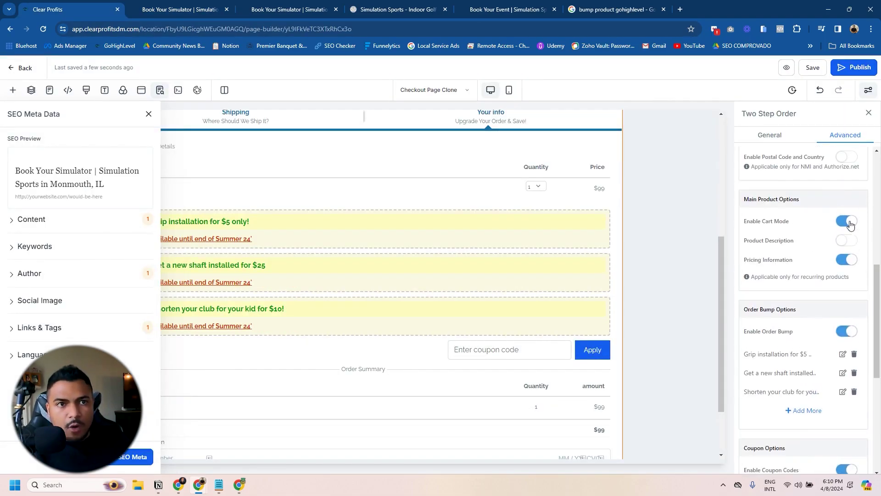
{"action": "left_click", "coordinate": [846, 222]}
{"action": "left_click", "coordinate": [815, 68]}
Step: Turn on Sticky Contact, save, and reload the checkout preview
{"action": "left_click", "coordinate": [766, 68]}
{"action": "key", "text": "ctrl+shift+Tab"}
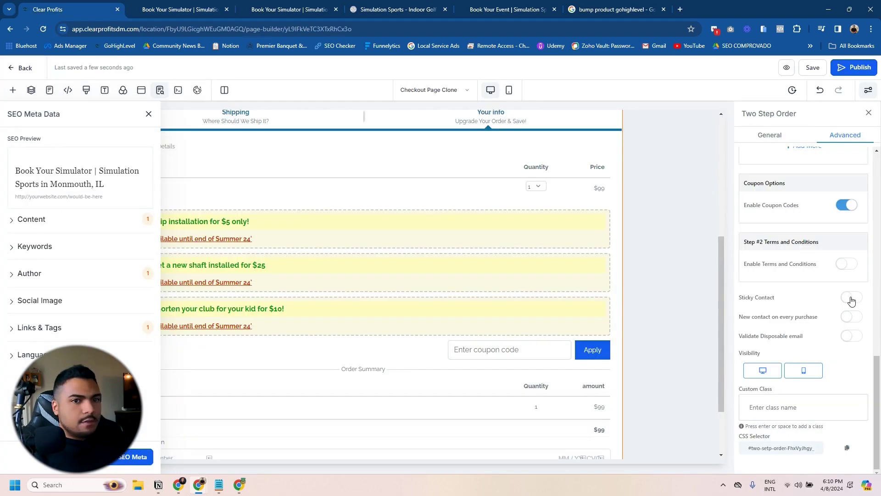
{"action": "left_click", "coordinate": [850, 298]}
{"action": "left_click", "coordinate": [813, 69]}
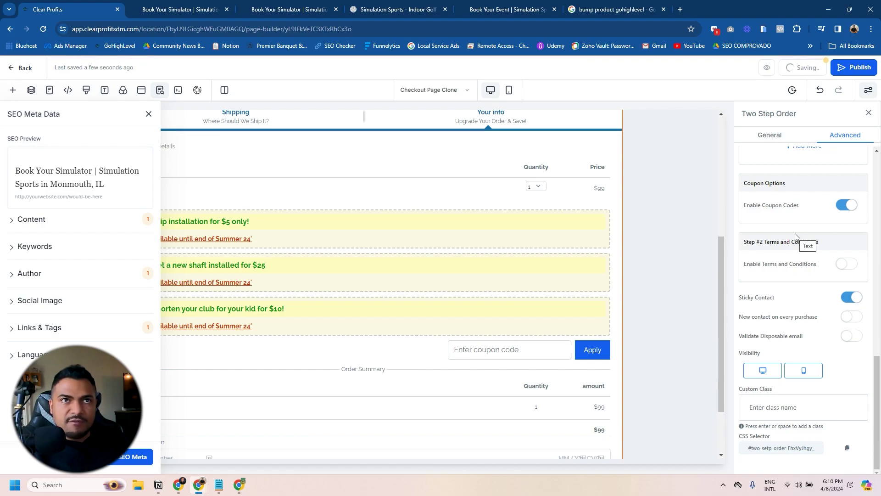
{"action": "key", "text": "ctrl+Tab"}
{"action": "key", "text": "F5"}
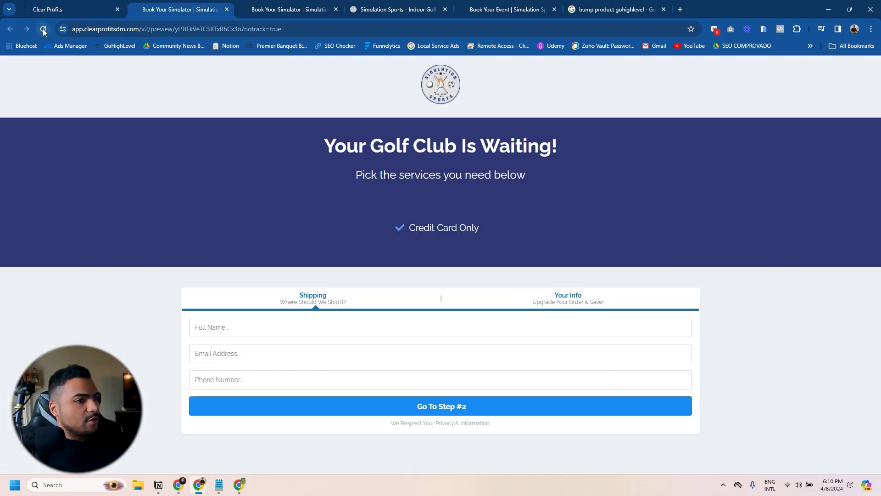
Step: Go to checkout step 2 and tick the new shaft and shorten club bumps, bringing the total to $95
{"action": "left_click", "coordinate": [447, 406]}
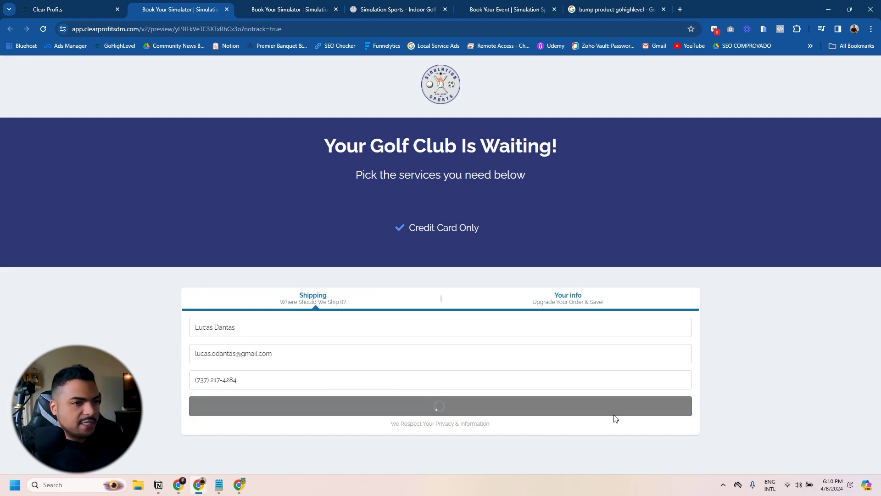
{"action": "scroll", "coordinate": [411, 320], "scroll_direction": "down", "scroll_amount": 3}
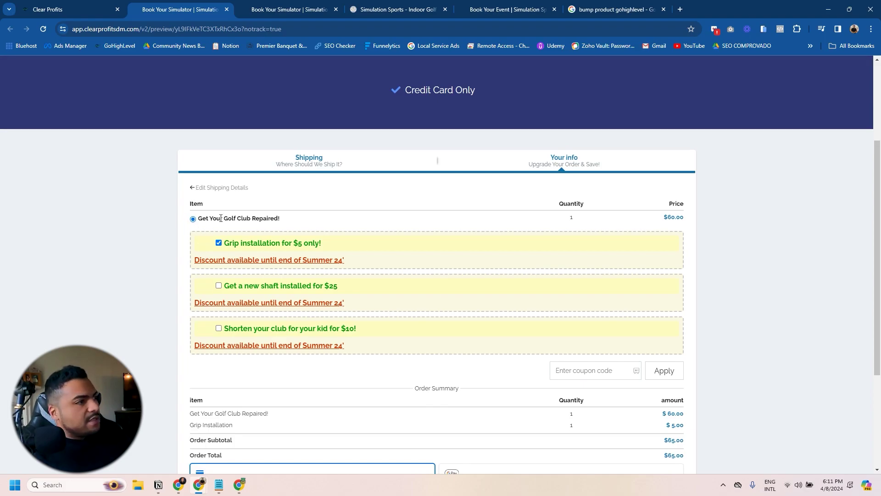
{"action": "left_click", "coordinate": [218, 285]}
{"action": "left_click", "coordinate": [218, 328]}
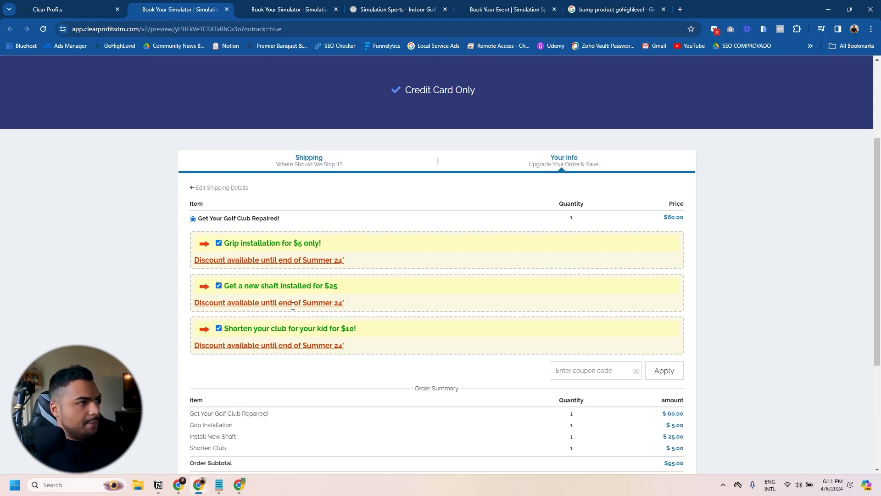
{"action": "scroll", "coordinate": [666, 388], "scroll_direction": "down", "scroll_amount": 2}
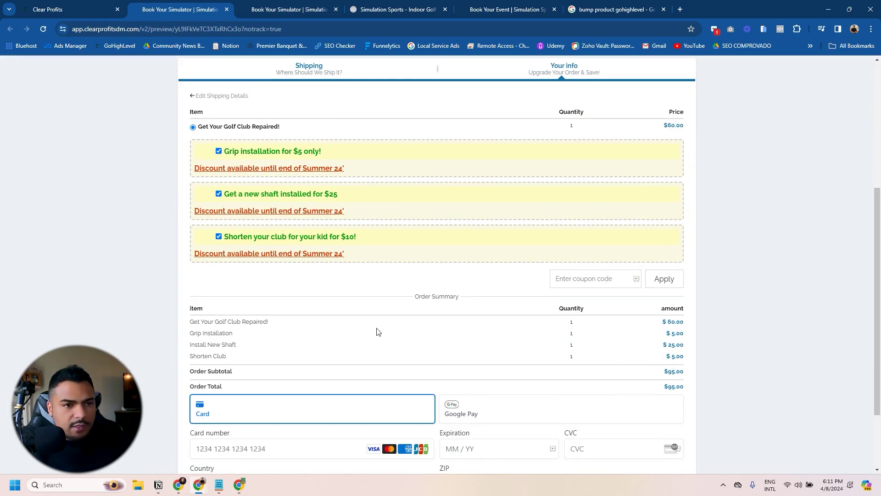
{"action": "scroll", "coordinate": [302, 328], "scroll_direction": "up", "scroll_amount": 2}
{"action": "scroll", "coordinate": [733, 407], "scroll_direction": "down", "scroll_amount": 3}
{"action": "scroll", "coordinate": [372, 271], "scroll_direction": "up", "scroll_amount": 2}
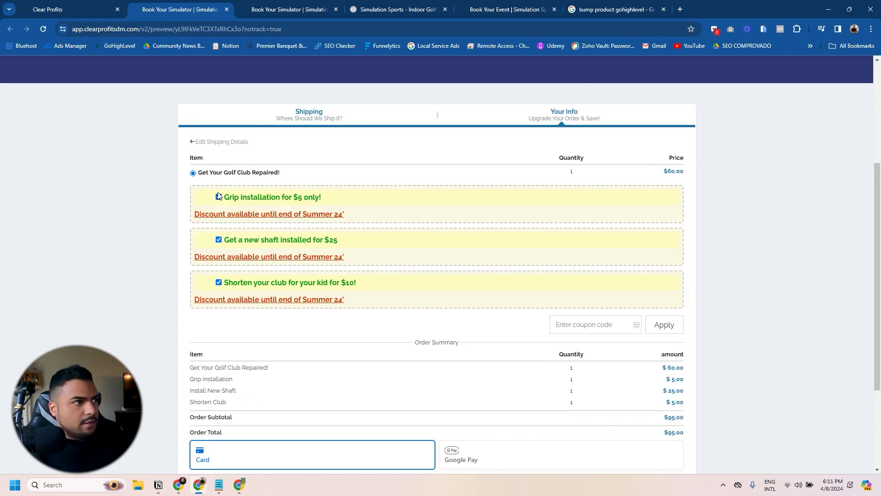
Step: After reloading, tick then untick the grip installation bump, moving the total to $65 and back to $60
{"action": "key", "text": "F5"}
{"action": "scroll", "coordinate": [321, 220], "scroll_direction": "down", "scroll_amount": 1}
{"action": "left_click", "coordinate": [218, 151]}
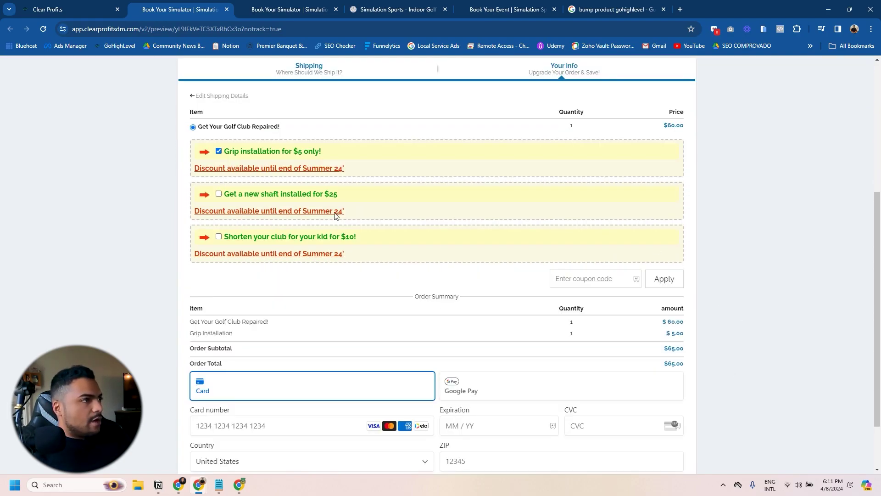
{"action": "left_click", "coordinate": [218, 151]}
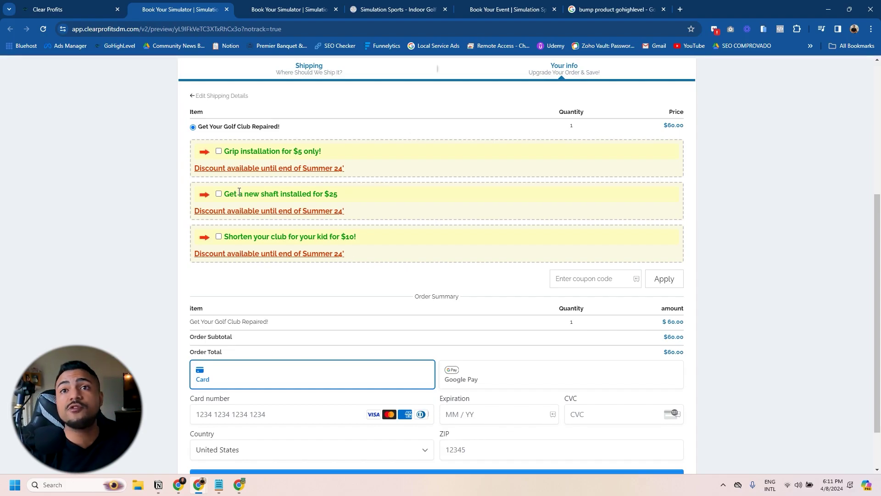
{"action": "scroll", "coordinate": [444, 238], "scroll_direction": "up", "scroll_amount": 5}
{"action": "scroll", "coordinate": [334, 328], "scroll_direction": "down", "scroll_amount": 3}
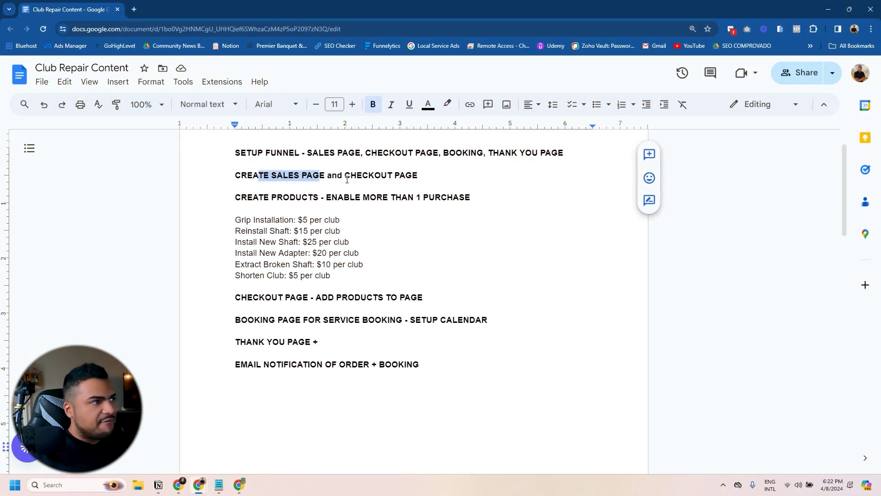
Step: Review the CHECKOUT PAGE section of the Club Repair Content plan: service prices, add products, multiple purchases
{"action": "left_click", "coordinate": [345, 170]}
{"action": "left_click_drag", "start_coordinate": [345, 171], "coordinate": [418, 175]}
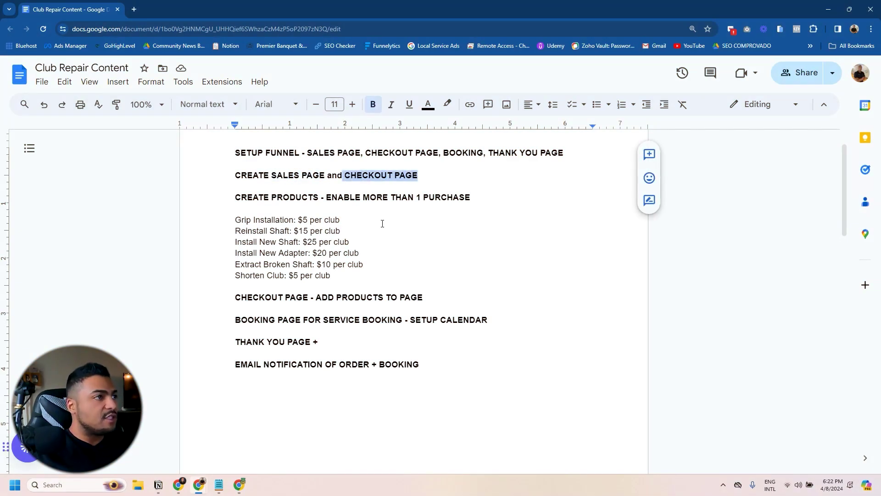
{"action": "left_click_drag", "start_coordinate": [230, 208], "coordinate": [361, 284]}
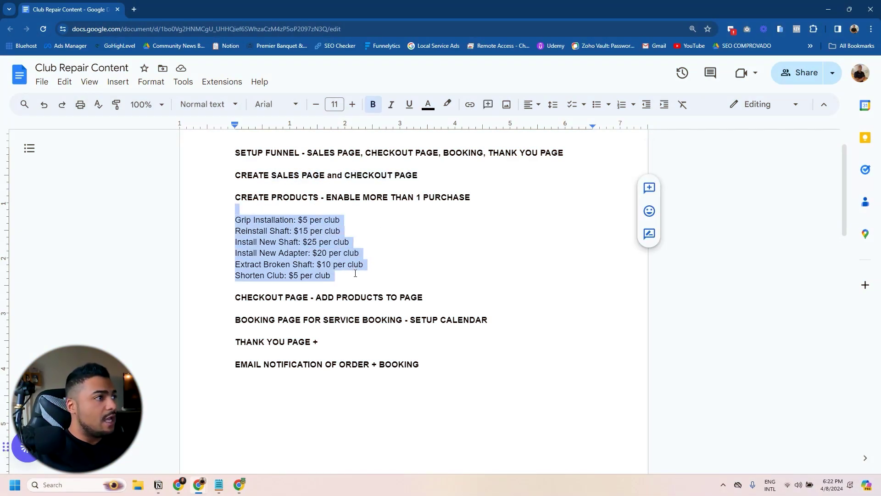
{"action": "key", "text": "Right"}
{"action": "left_click_drag", "start_coordinate": [236, 289], "coordinate": [425, 298]}
{"action": "left_click", "coordinate": [412, 256]}
{"action": "left_click_drag", "start_coordinate": [325, 197], "coordinate": [475, 197]}
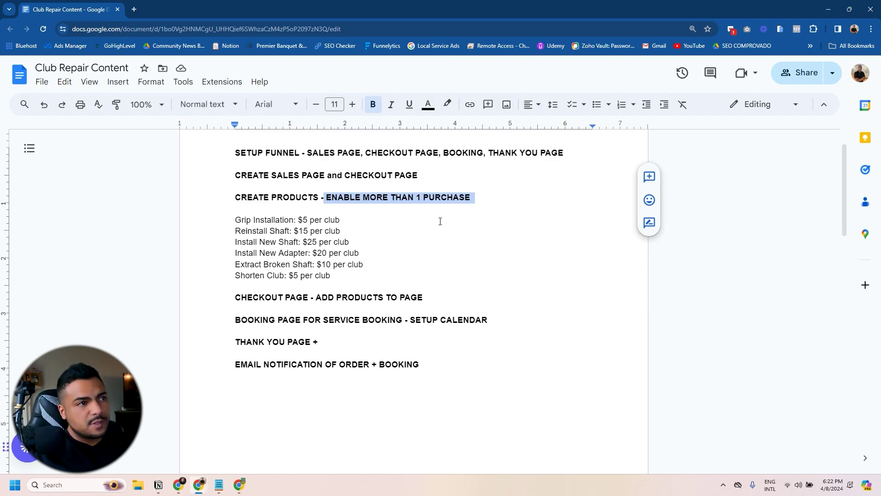
Step: Highlight the BOOKING PAGE FOR SERVICE BOOKING - SETUP CALENDAR step, then return to calendar settings
{"action": "left_click_drag", "start_coordinate": [233, 319], "coordinate": [497, 318]}
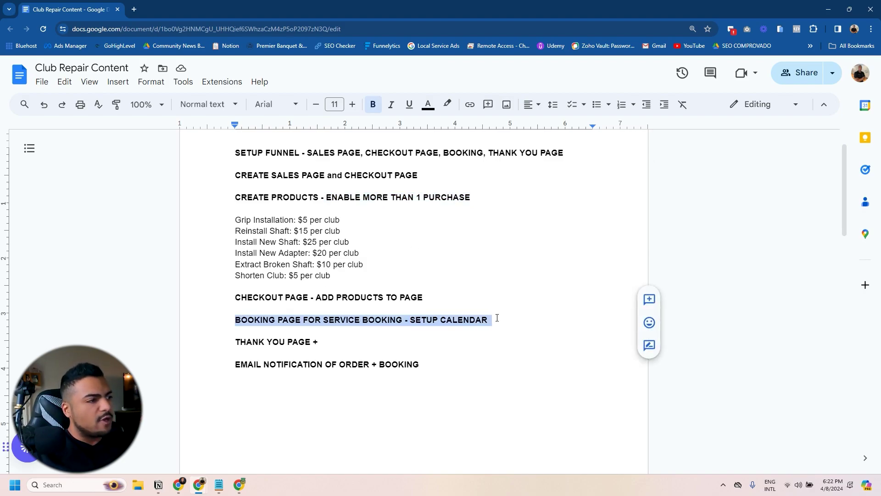
{"action": "left_click", "coordinate": [408, 332]}
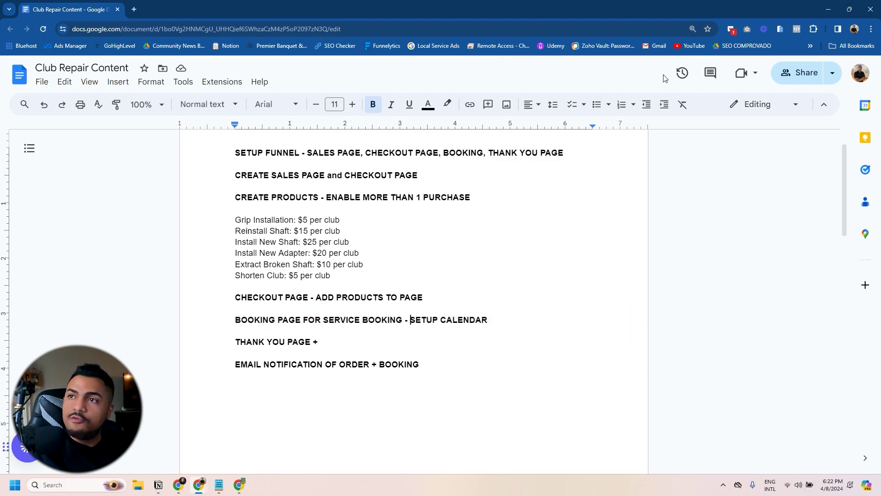
{"action": "left_click", "coordinate": [828, 9]}
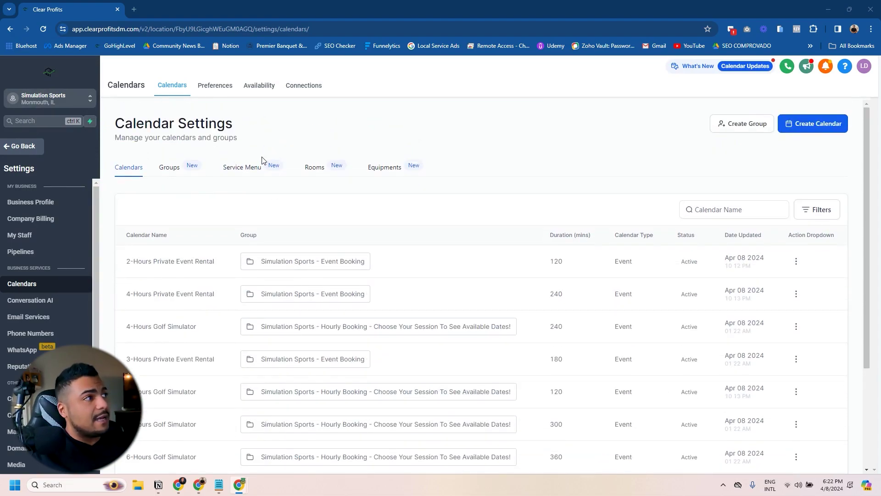
Step: Start a new calendar from the Calendars settings page to reach the scheduling type chooser
{"action": "scroll", "coordinate": [178, 226], "scroll_direction": "down", "scroll_amount": 3}
{"action": "scroll", "coordinate": [794, 240], "scroll_direction": "up", "scroll_amount": 3}
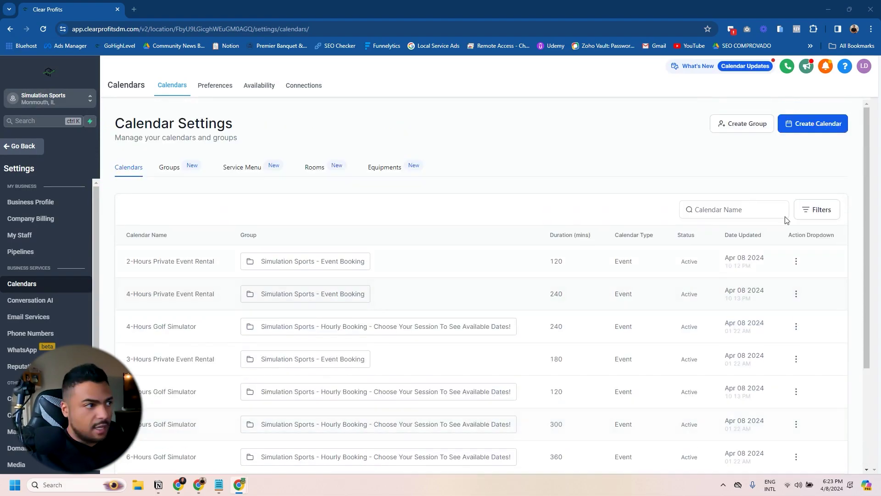
{"action": "left_click", "coordinate": [808, 124]}
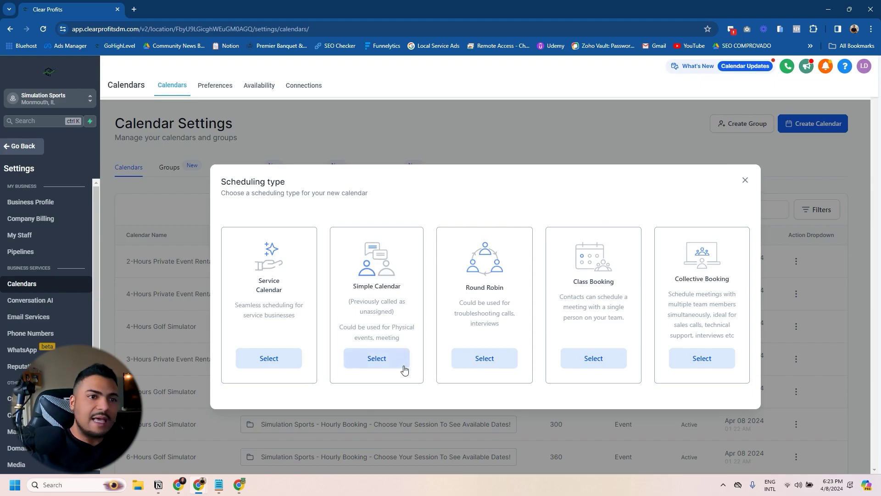
Step: Choose Simple Calendar, name it 'Golf Club Repair' with custom URL golf-club-repair
{"action": "triple_click", "coordinate": [354, 288]}
{"action": "left_click", "coordinate": [375, 358]}
{"action": "left_click", "coordinate": [403, 152]}
{"action": "type", "text": "Golf"}
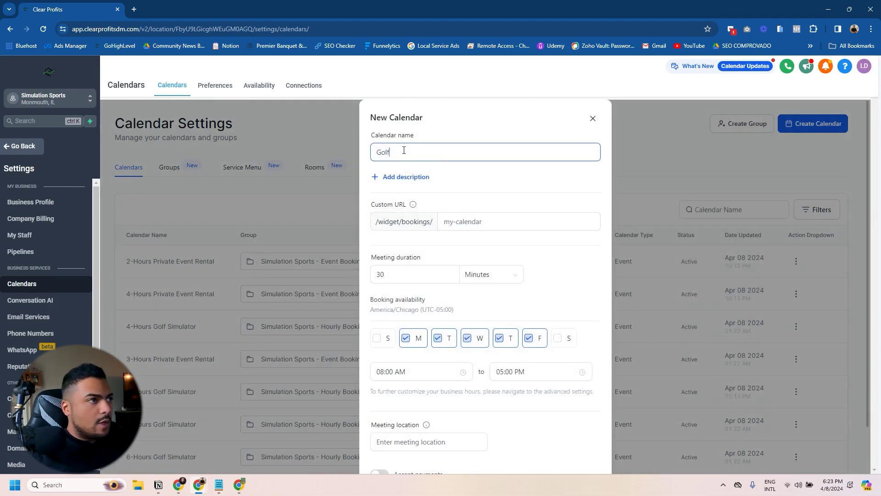
{"action": "type", "text": " Club Repair"}
{"action": "left_click", "coordinate": [474, 221]}
{"action": "type", "text": "golf-clu"}
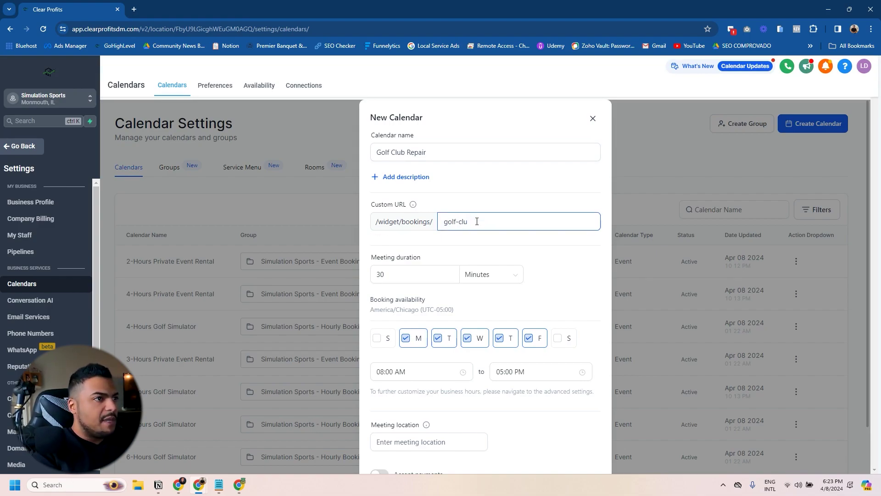
{"action": "type", "text": "7b-repair"}
Step: Set the meeting duration to 60 minutes and start entering Simulation Sports as location
{"action": "key", "text": "Tab"}
{"action": "scroll", "coordinate": [413, 215], "scroll_direction": "down", "scroll_amount": 2}
{"action": "type", "text": "60"}
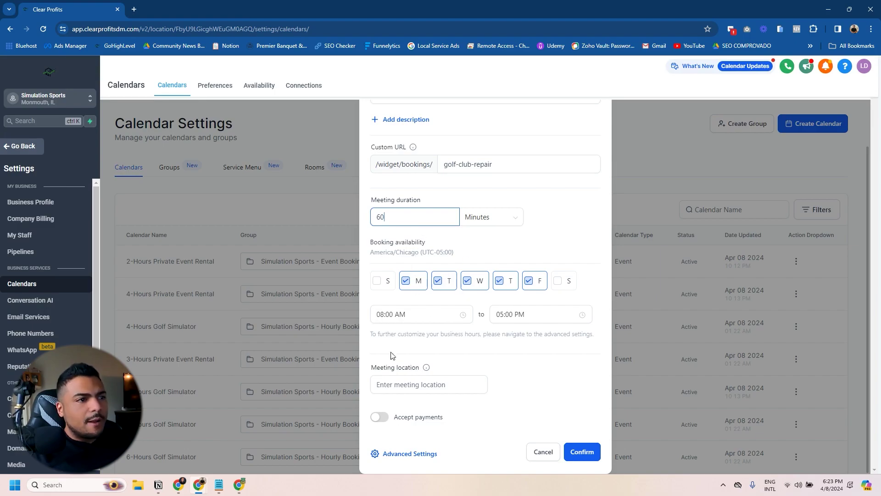
{"action": "left_click", "coordinate": [405, 387]}
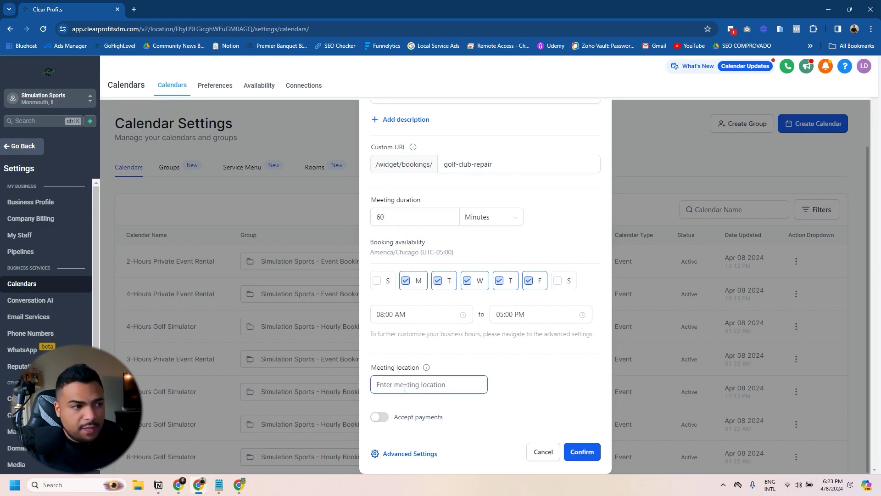
{"action": "type", "text": "Simulation Sports"}
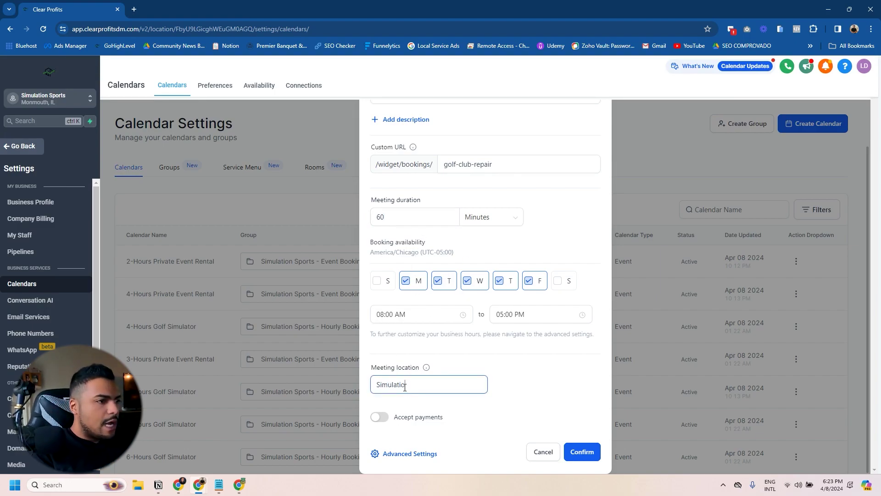
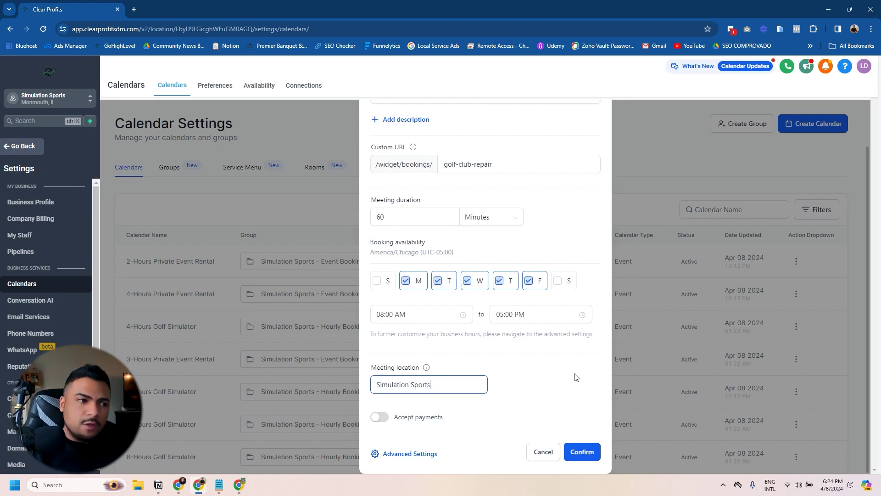
Step: Confirm creation of the Golf Club Repair calendar and dismiss the success message
{"action": "left_click", "coordinate": [581, 451]}
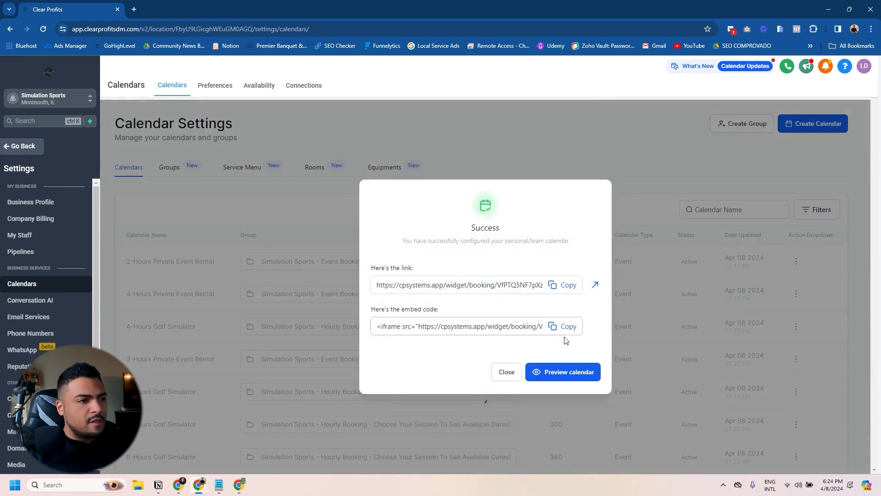
{"action": "left_click", "coordinate": [507, 372]}
{"action": "scroll", "coordinate": [318, 295], "scroll_direction": "down", "scroll_amount": 3}
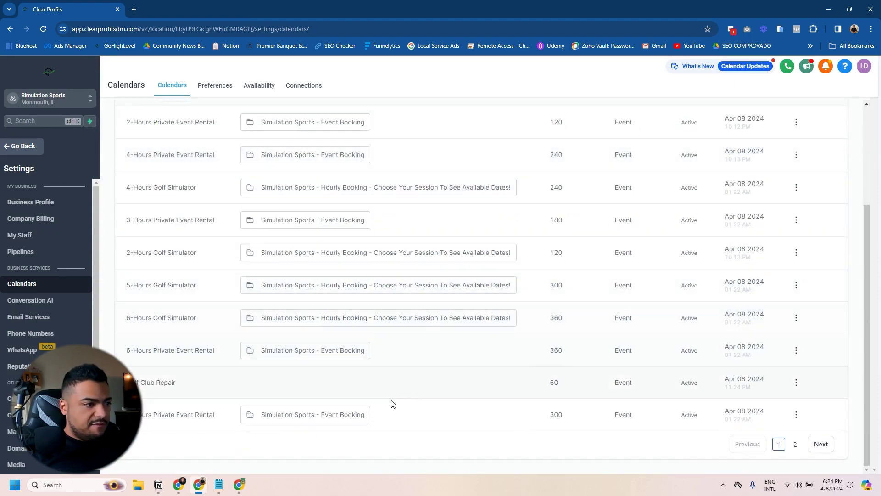
Step: Edit the Golf Club Repair calendar and review its meeting details (URL golf-club-repair, location Simulation Sports)
{"action": "left_click", "coordinate": [795, 383]}
{"action": "left_click", "coordinate": [778, 284]}
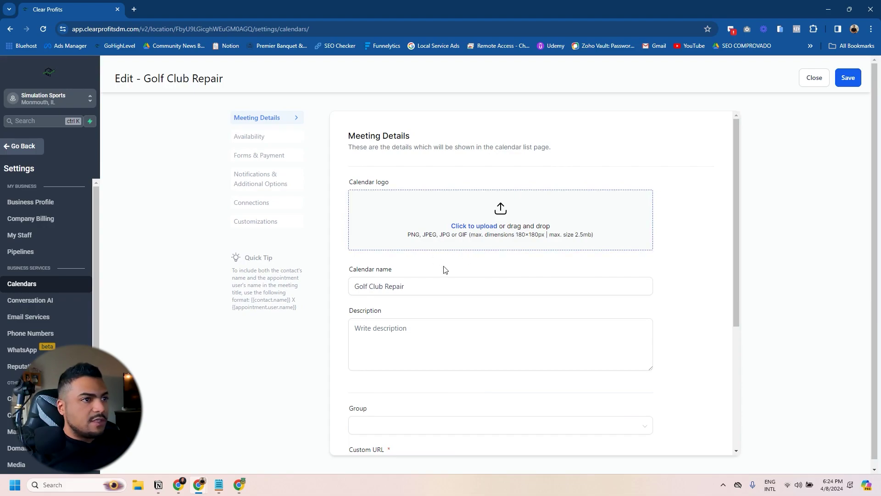
{"action": "scroll", "coordinate": [444, 270], "scroll_direction": "down", "scroll_amount": 4}
{"action": "scroll", "coordinate": [377, 314], "scroll_direction": "up", "scroll_amount": 3}
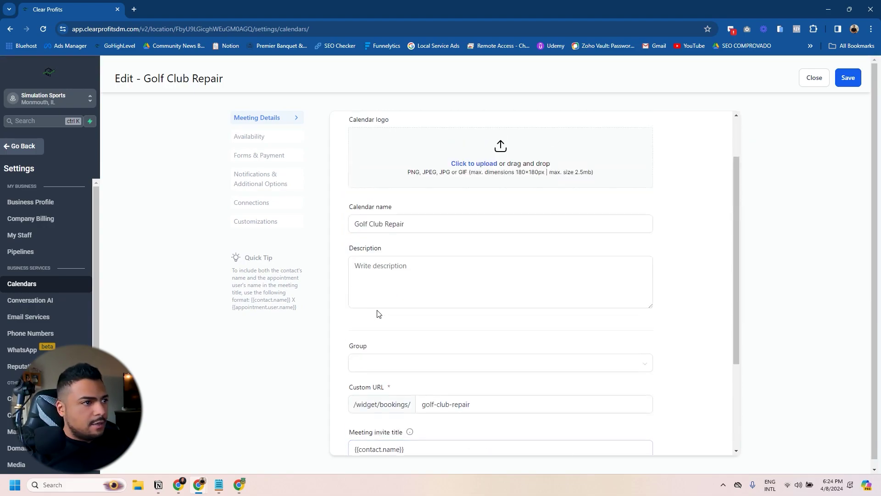
{"action": "scroll", "coordinate": [379, 314], "scroll_direction": "down", "scroll_amount": 3}
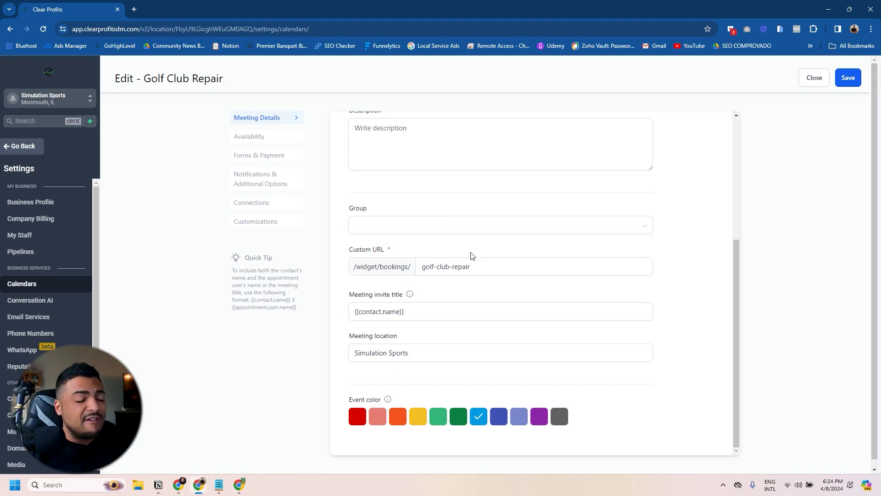
{"action": "left_click", "coordinate": [451, 303]}
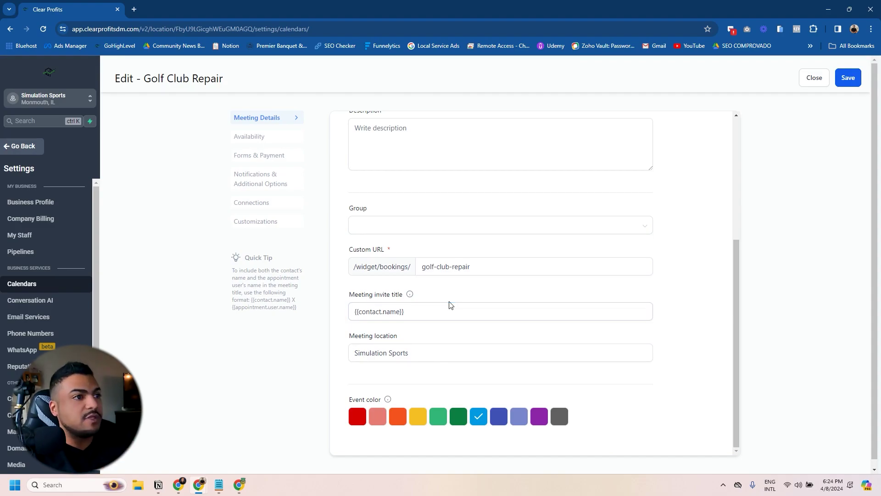
{"action": "scroll", "coordinate": [450, 303], "scroll_direction": "up", "scroll_amount": 3}
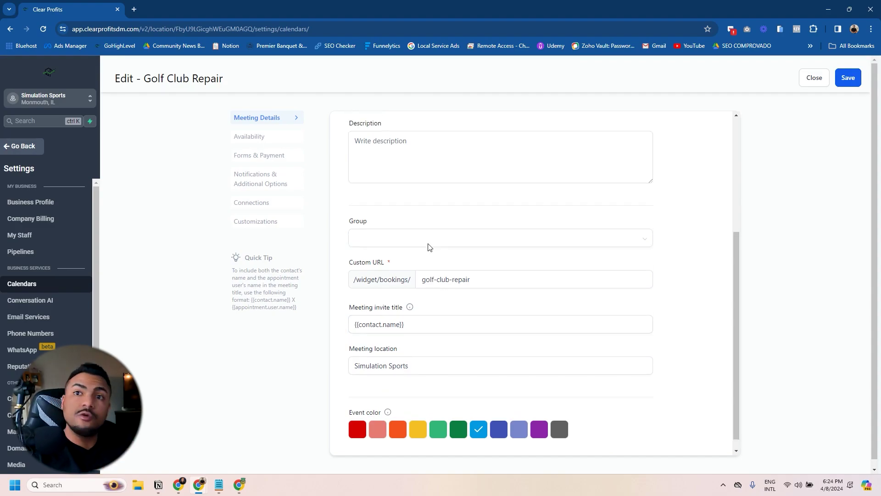
{"action": "left_click", "coordinate": [255, 136]}
Step: Set the Golf Club Repair meeting interval to 15 minutes
{"action": "scroll", "coordinate": [449, 262], "scroll_direction": "down", "scroll_amount": 4}
{"action": "scroll", "coordinate": [449, 263], "scroll_direction": "down", "scroll_amount": 2}
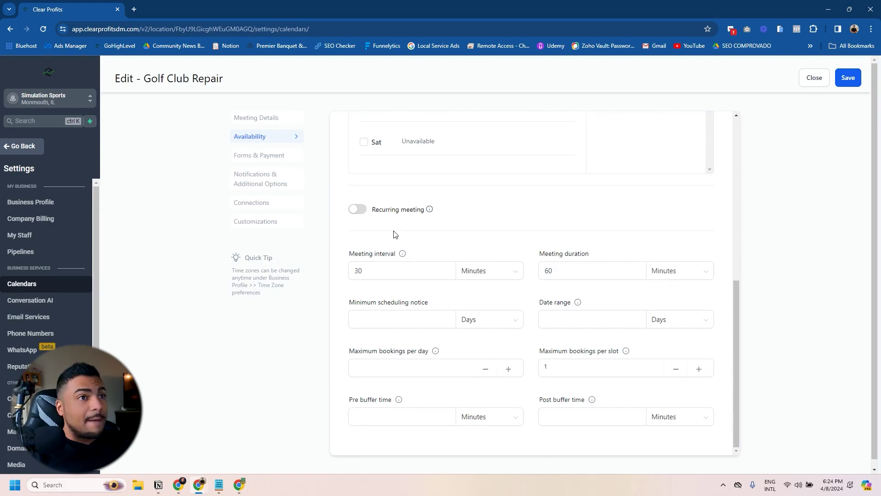
{"action": "double_click", "coordinate": [362, 270]}
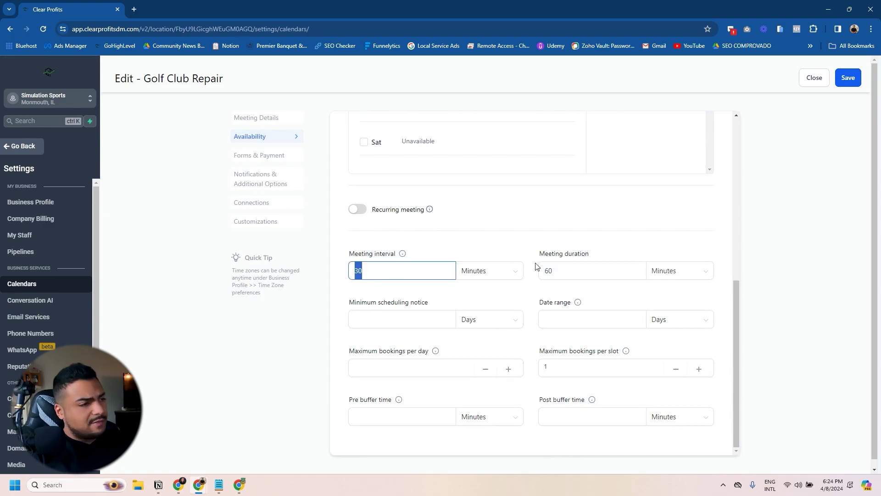
{"action": "left_click", "coordinate": [563, 268]}
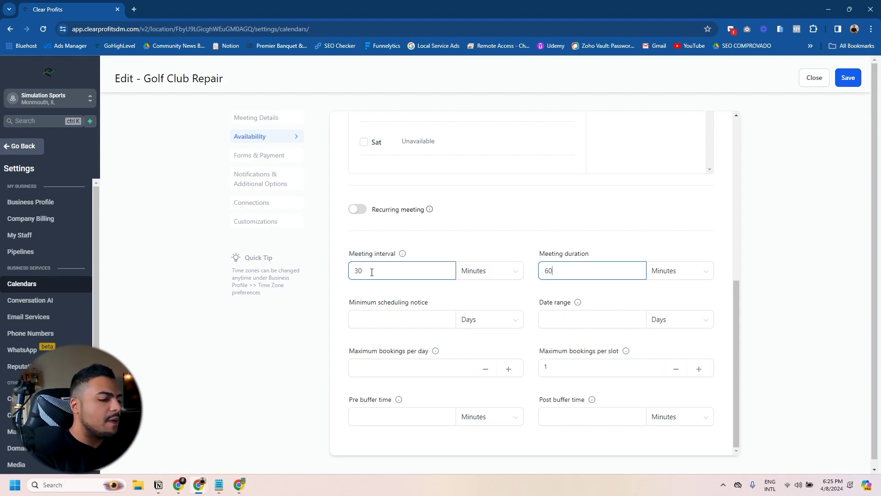
{"action": "double_click", "coordinate": [372, 272]}
{"action": "type", "text": "60"}
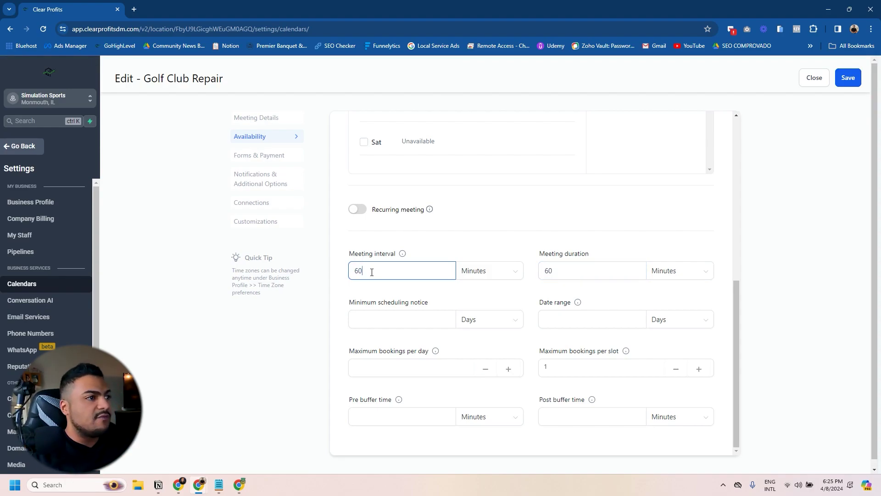
{"action": "double_click", "coordinate": [574, 265]}
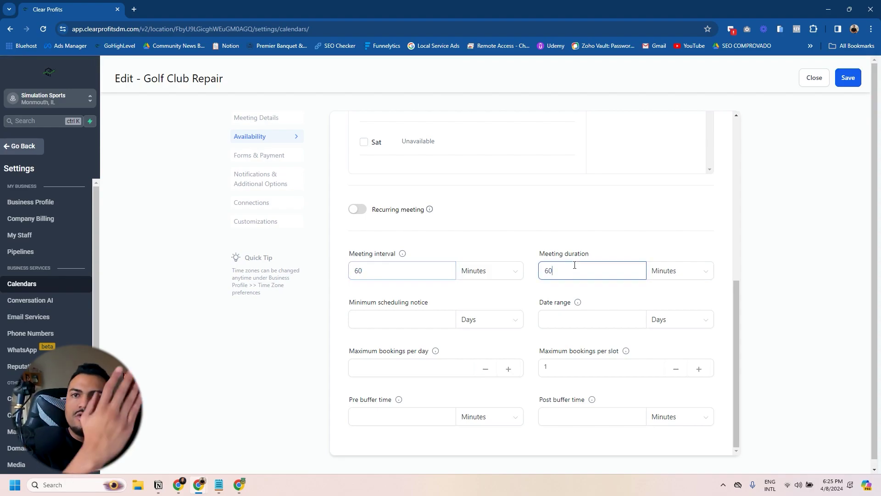
{"action": "double_click", "coordinate": [374, 264]}
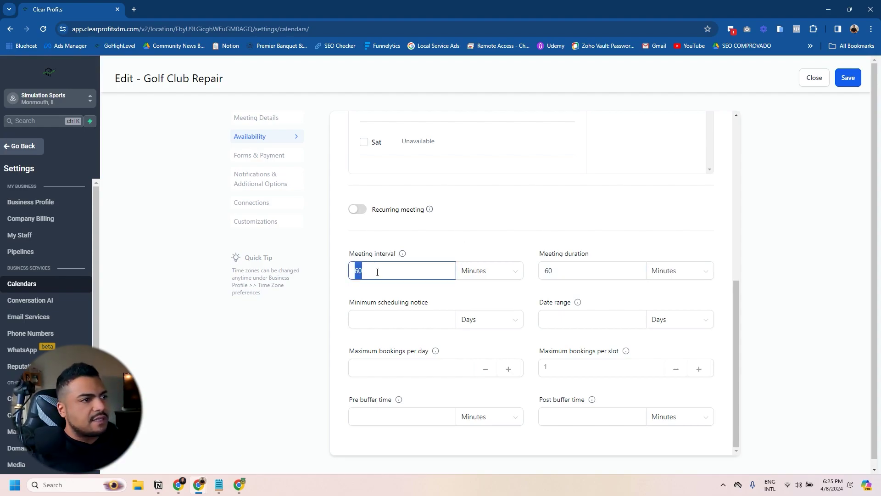
{"action": "type", "text": "15"}
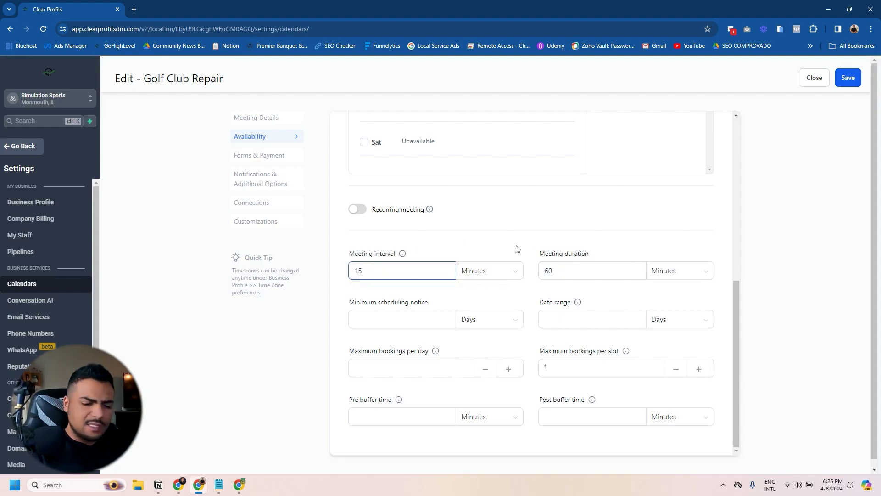
Step: Set minimum scheduling notice to 1 day, date range to 60 days, and 5 bookings per day
{"action": "left_click", "coordinate": [390, 317]}
{"action": "left_click", "coordinate": [425, 301]}
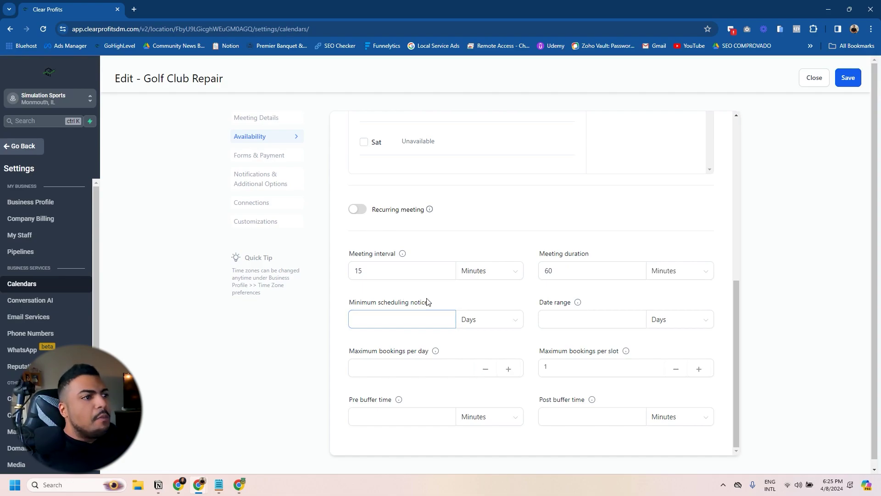
{"action": "left_click", "coordinate": [384, 320]}
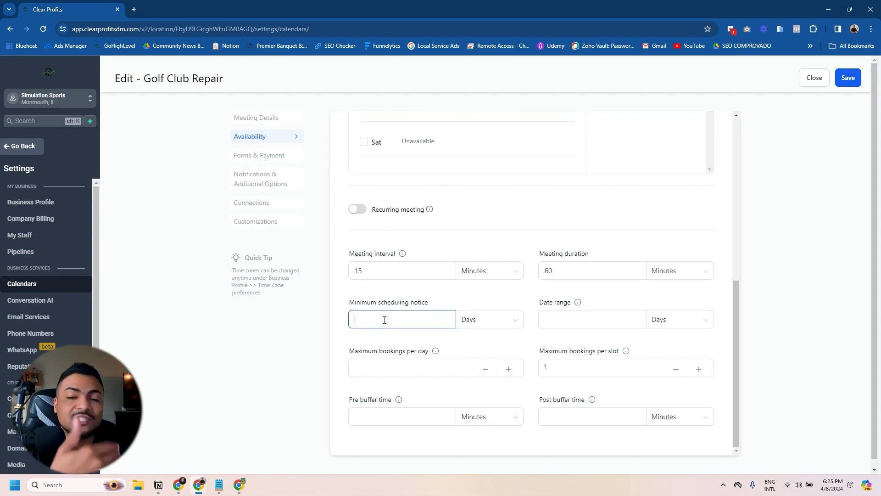
{"action": "left_click", "coordinate": [550, 321]}
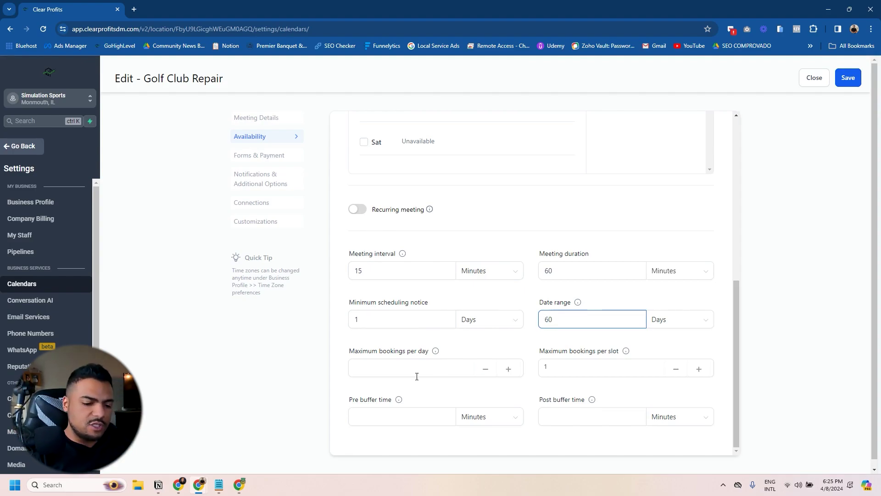
{"action": "left_click", "coordinate": [370, 369]}
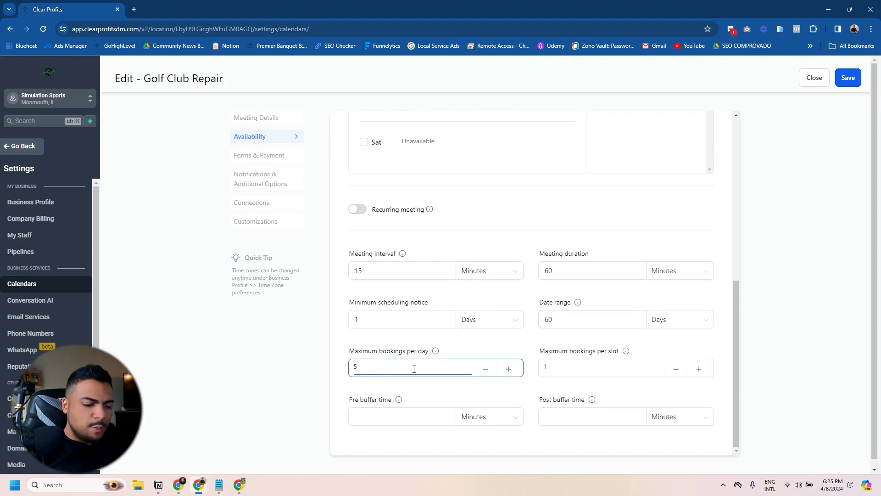
{"action": "left_click", "coordinate": [556, 364]}
{"action": "scroll", "coordinate": [383, 416], "scroll_direction": "down", "scroll_amount": 1}
Step: Adjust the pre and post buffer times, leaving the post buffer cleared
{"action": "left_click", "coordinate": [385, 414]}
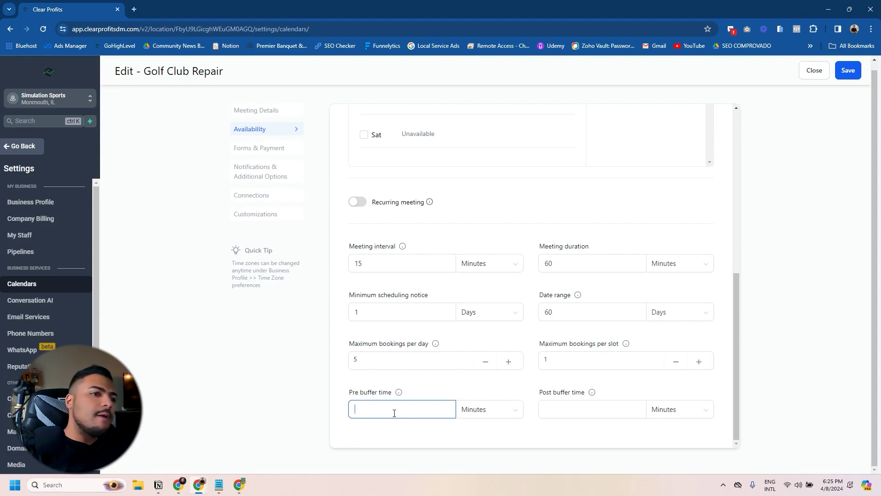
{"action": "left_click", "coordinate": [578, 415]}
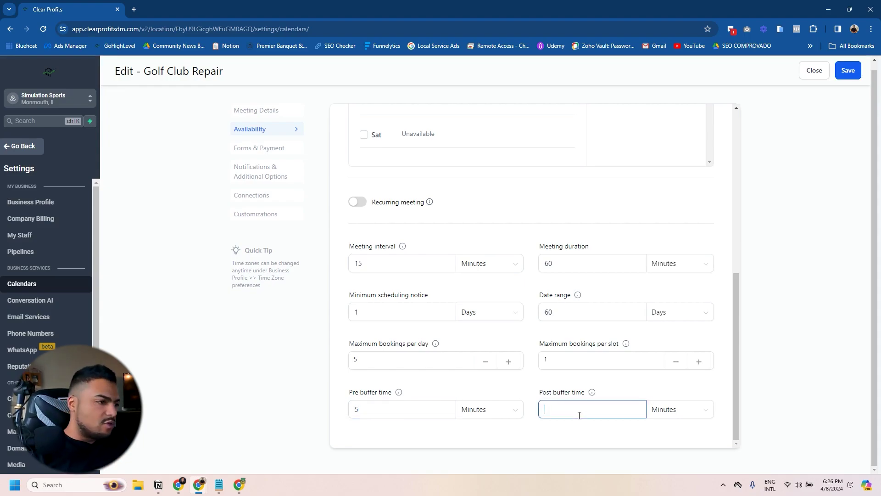
{"action": "type", "text": "5"}
{"action": "key", "text": "ctrl+a"}
{"action": "key", "text": "BackSpace"}
{"action": "left_click", "coordinate": [381, 411]}
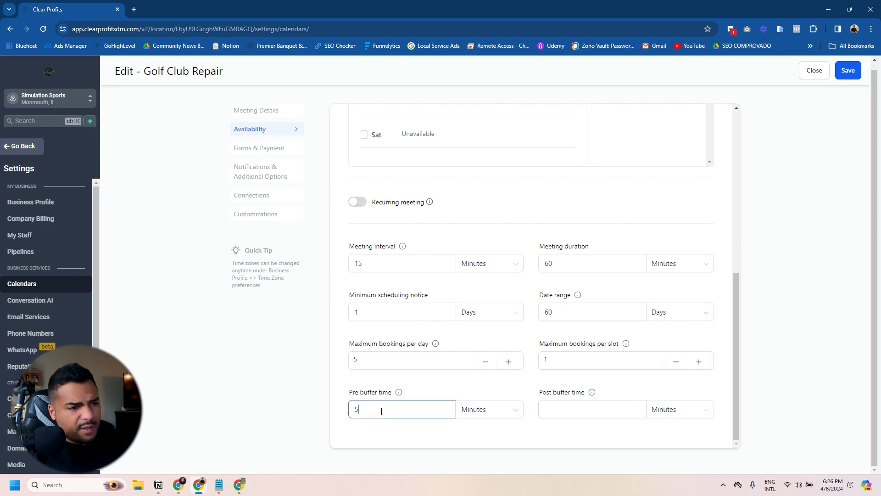
{"action": "left_click", "coordinate": [272, 146]}
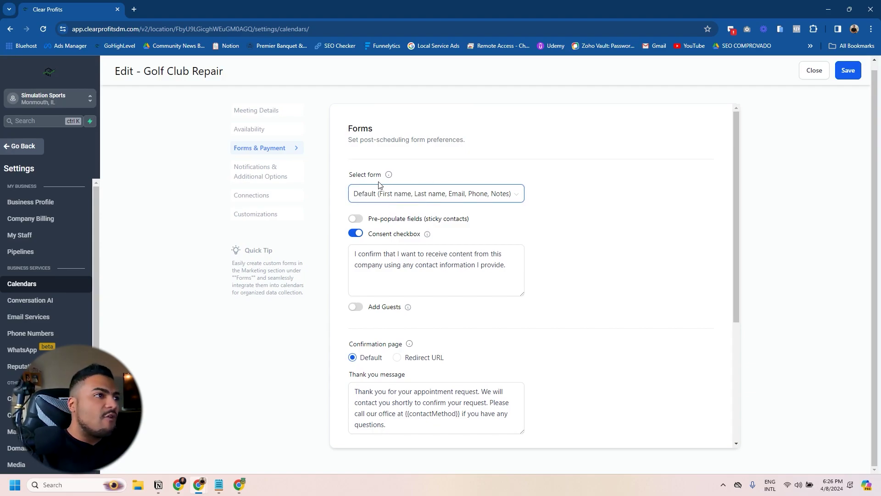
Step: Turn on pre-populating fields for known contacts and review notification and sync options
{"action": "left_click", "coordinate": [372, 220]}
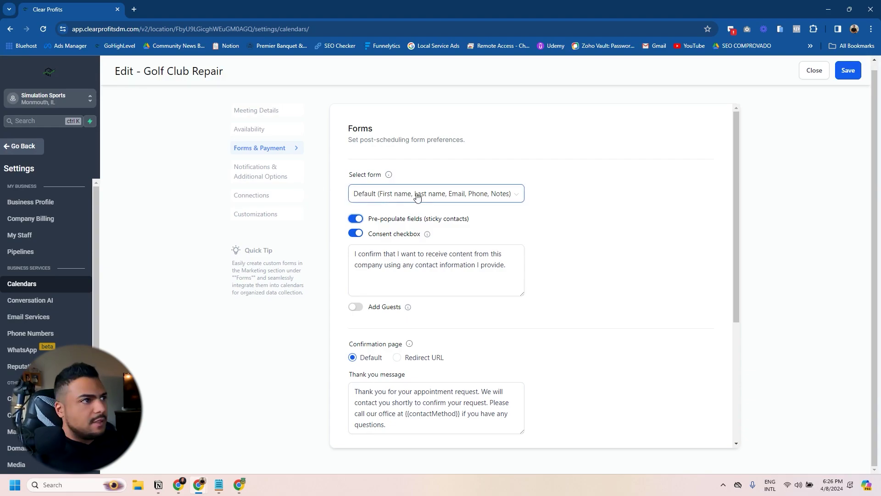
{"action": "left_click", "coordinate": [252, 173]}
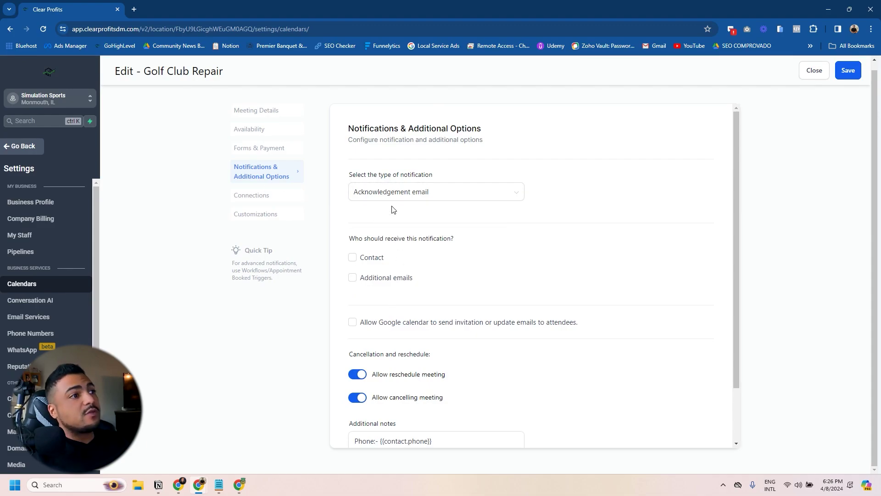
{"action": "left_click", "coordinate": [250, 195]}
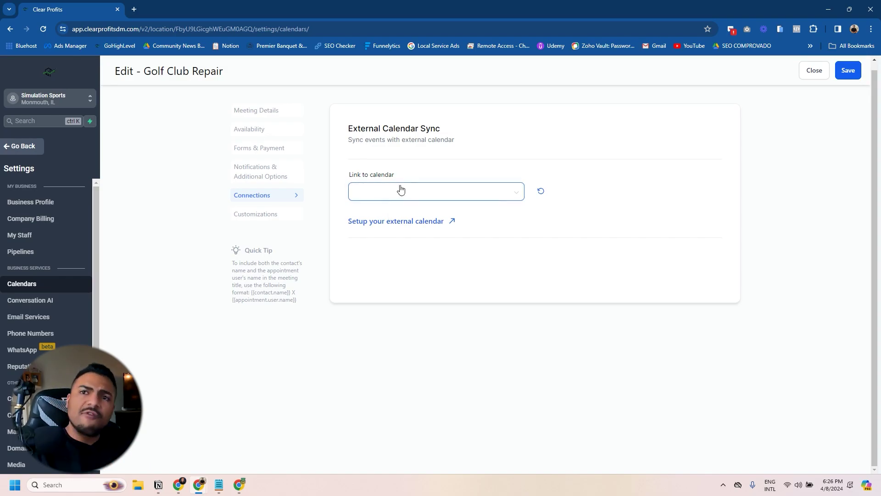
Step: Change the widget button text to 'Schedule Repair' and save the calendar
{"action": "left_click", "coordinate": [266, 217]}
{"action": "scroll", "coordinate": [417, 281], "scroll_direction": "down", "scroll_amount": 7}
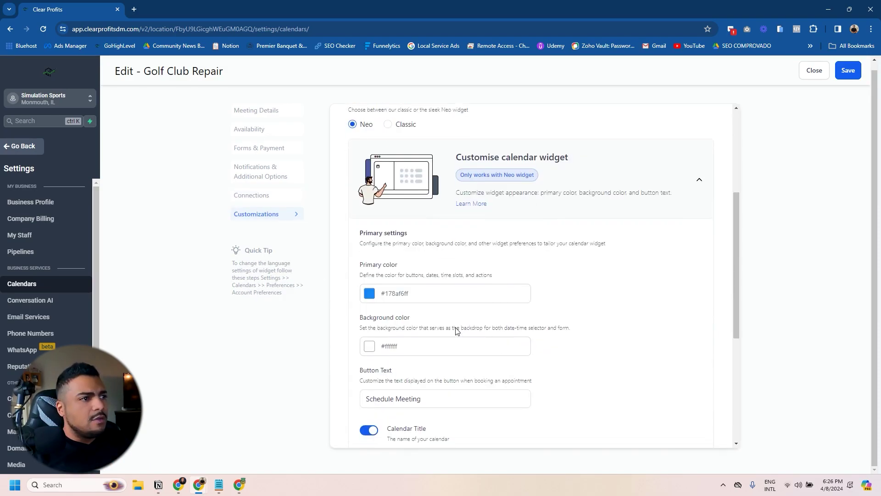
{"action": "scroll", "coordinate": [403, 219], "scroll_direction": "up", "scroll_amount": 3}
{"action": "scroll", "coordinate": [403, 219], "scroll_direction": "down", "scroll_amount": 4}
{"action": "left_click", "coordinate": [526, 217]}
{"action": "double_click", "coordinate": [526, 217]}
{"action": "type", "text": "Repair"}
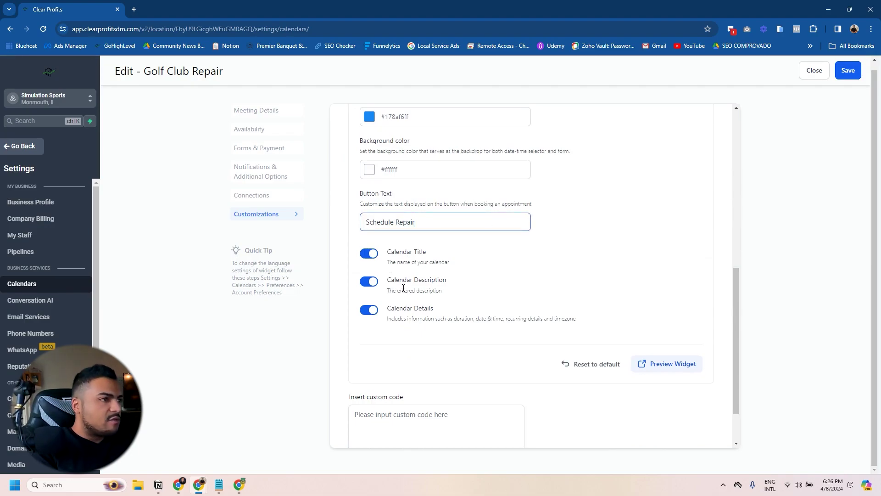
{"action": "scroll", "coordinate": [403, 288], "scroll_direction": "up", "scroll_amount": 5}
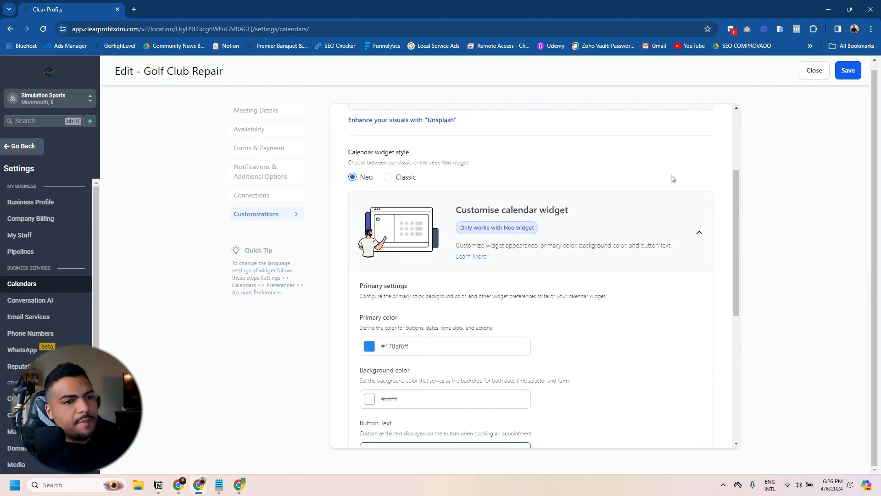
{"action": "left_click", "coordinate": [847, 70]}
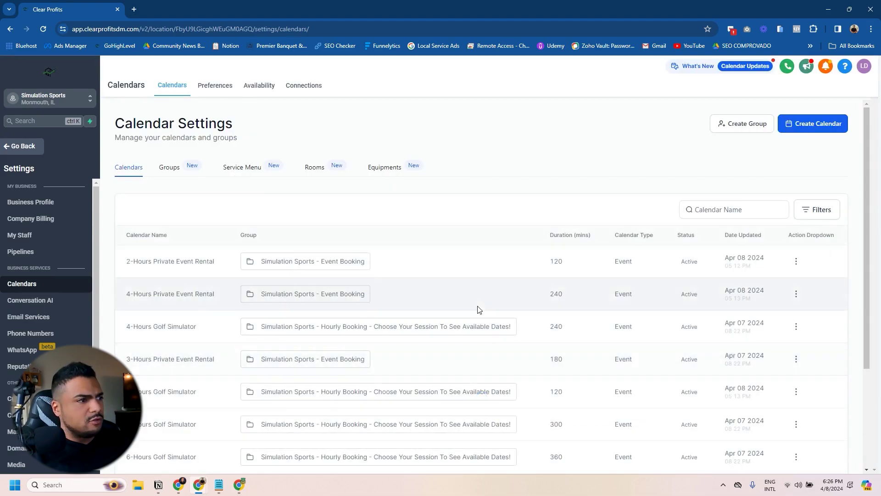
{"action": "scroll", "coordinate": [478, 364], "scroll_direction": "down", "scroll_amount": 3}
Step: Go to the Golf Club Repair funnel's Booking Hour Page step
{"action": "left_click", "coordinate": [17, 146]}
{"action": "left_click", "coordinate": [28, 312]}
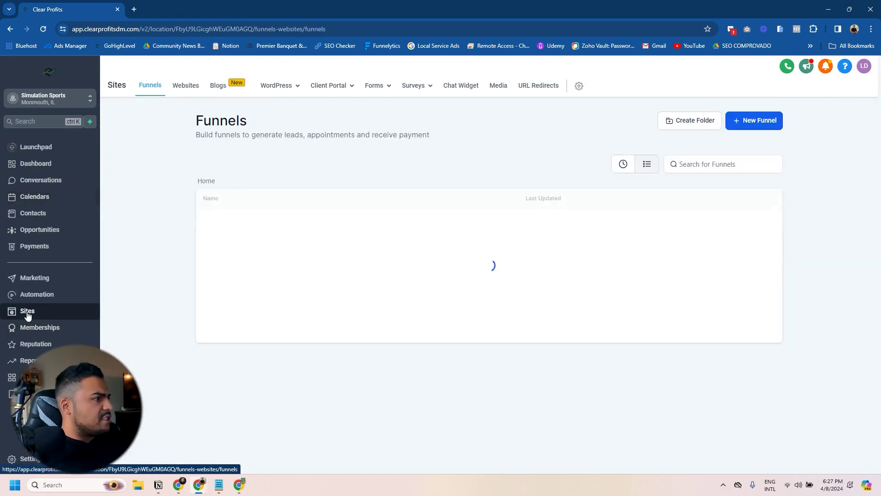
{"action": "left_click", "coordinate": [235, 248]}
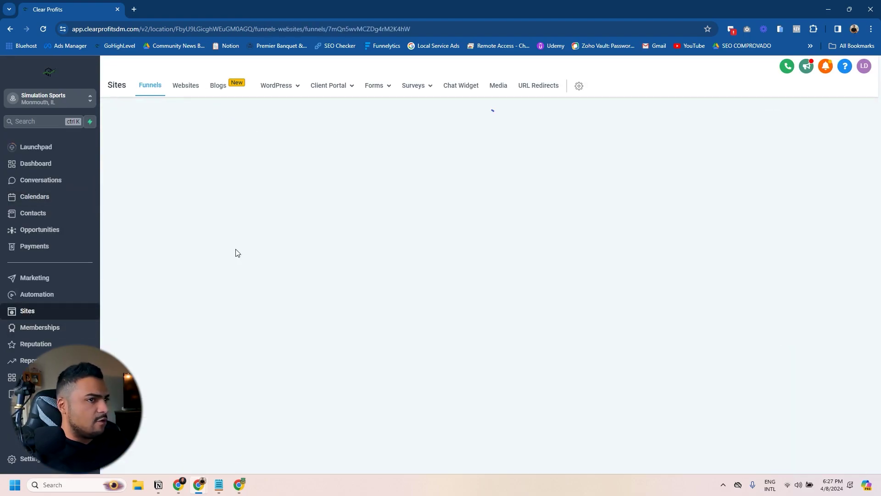
{"action": "left_click", "coordinate": [259, 255]}
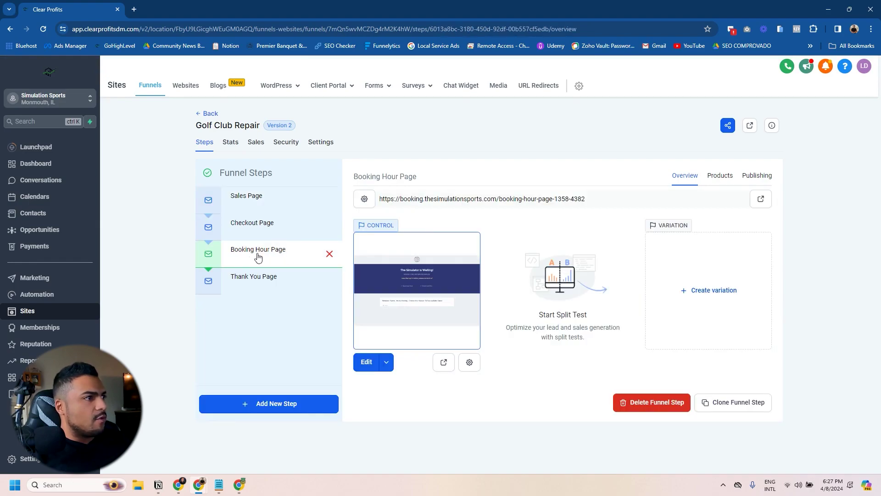
Step: Rename the step to 'Booking Page' with URL /booking-golf-club-repair and save it
{"action": "left_click", "coordinate": [757, 175]}
{"action": "left_click", "coordinate": [459, 219]}
{"action": "left_click_drag", "start_coordinate": [460, 218], "coordinate": [620, 245]}
{"action": "type", "text": "Page"}
{"action": "left_click", "coordinate": [464, 259]}
{"action": "left_click_drag", "start_coordinate": [465, 259], "coordinate": [750, 247]}
{"action": "type", "text": "gol"}
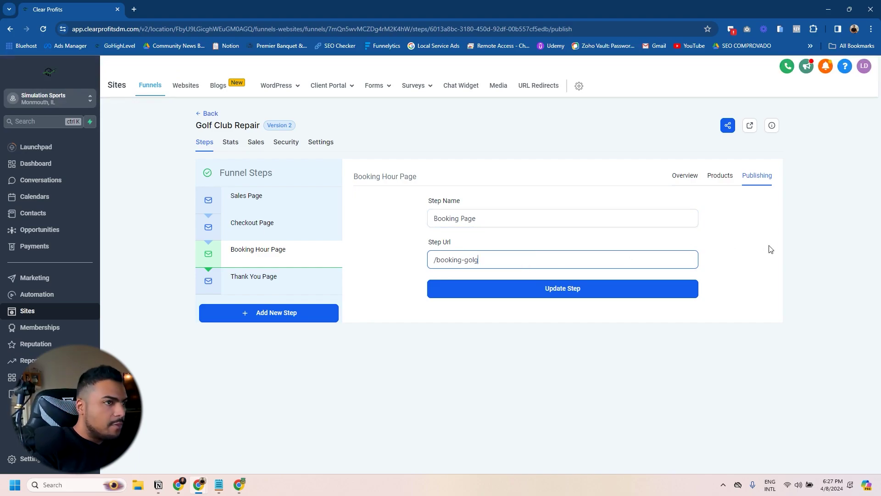
{"action": "type", "text": "f-club-reap"}
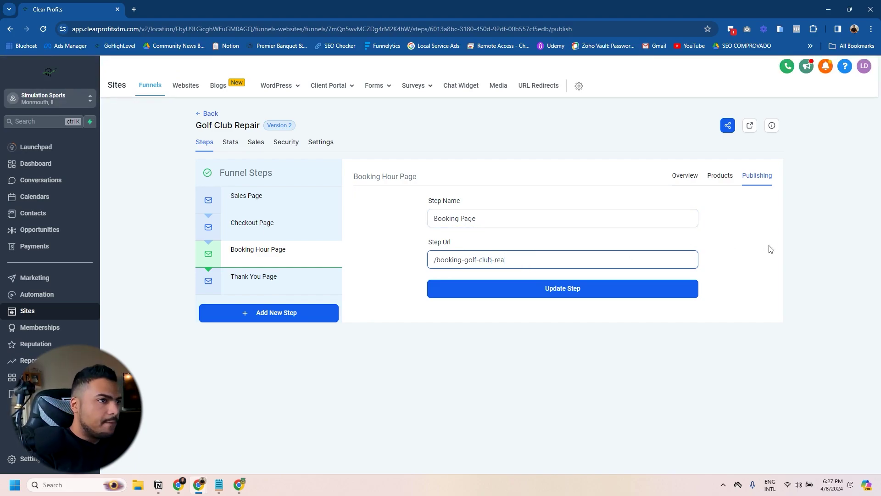
{"action": "key", "text": "Return"}
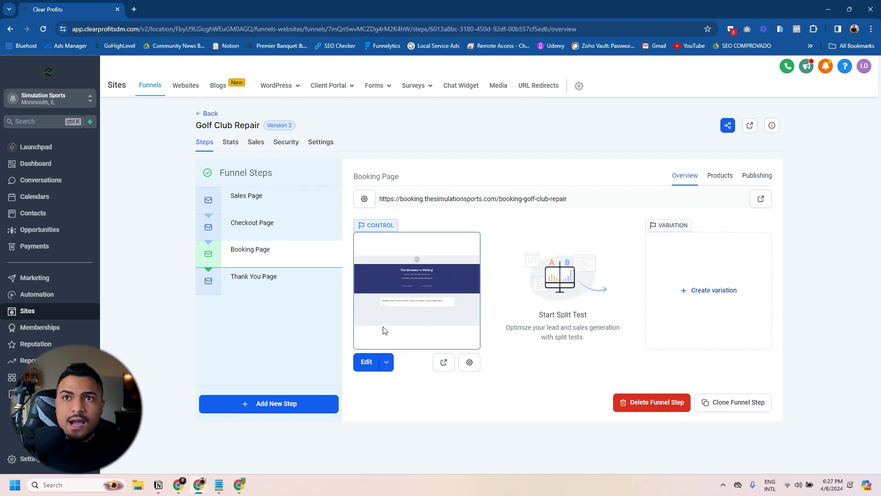
{"action": "key", "text": "alt+Tab"}
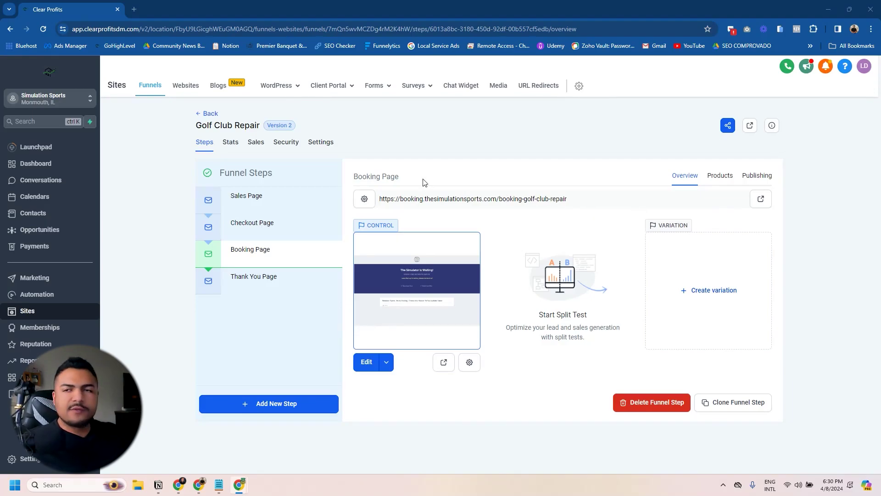
Step: Strip the Booking Page of its $45.00 price column, headline and custom HTML, padding the bullet list left 80
{"action": "left_click", "coordinate": [368, 366]}
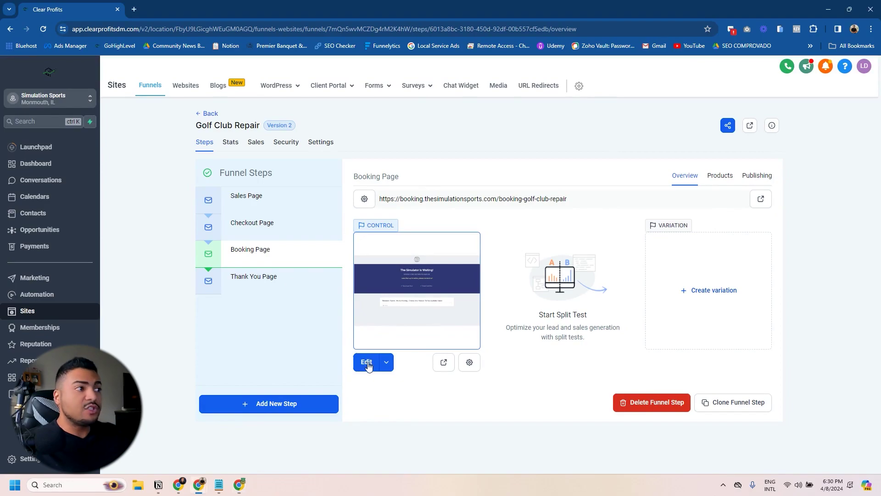
{"action": "left_click", "coordinate": [369, 363]}
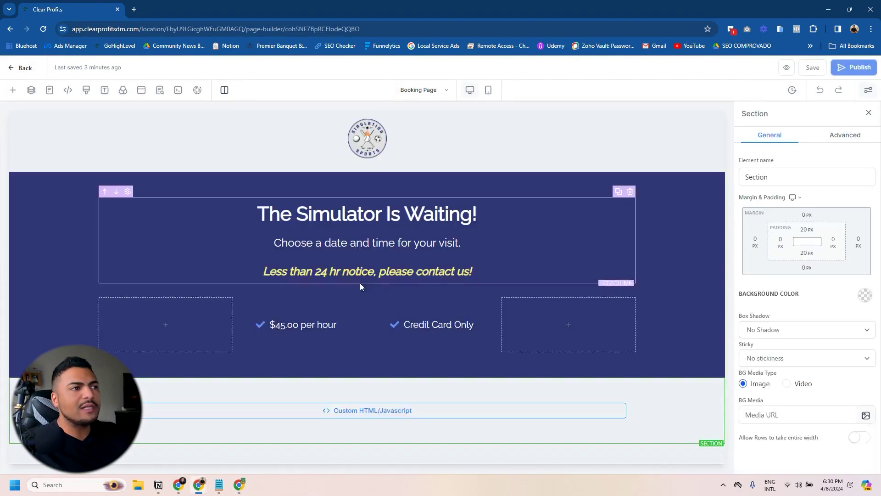
{"action": "left_click", "coordinate": [361, 291]}
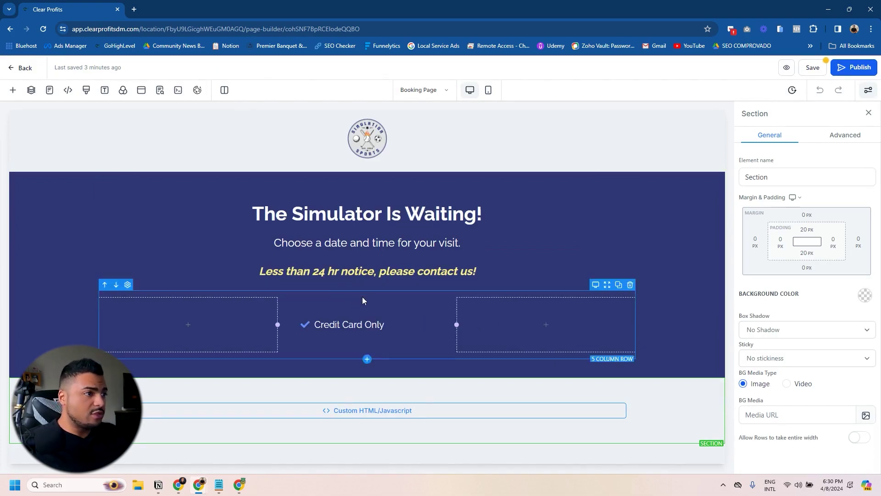
{"action": "left_click", "coordinate": [409, 313]}
{"action": "left_click", "coordinate": [780, 407]}
{"action": "left_click", "coordinate": [763, 364]}
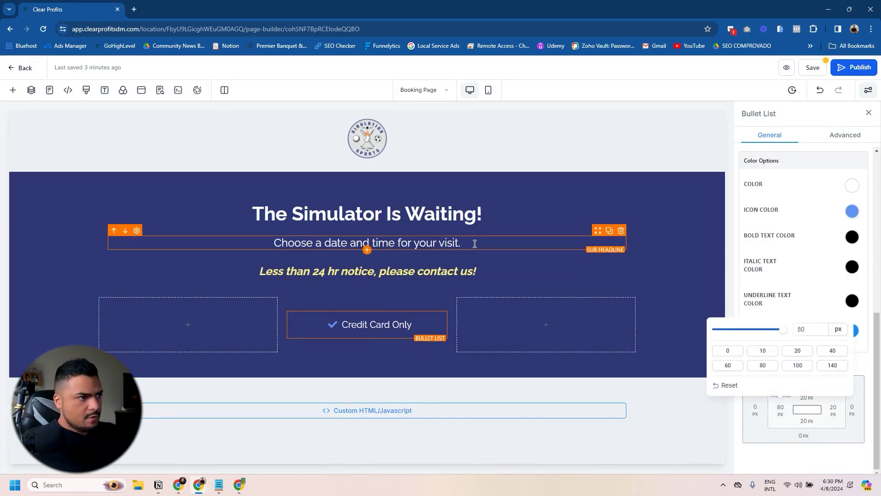
{"action": "left_click", "coordinate": [521, 213]}
{"action": "key", "text": "Delete"}
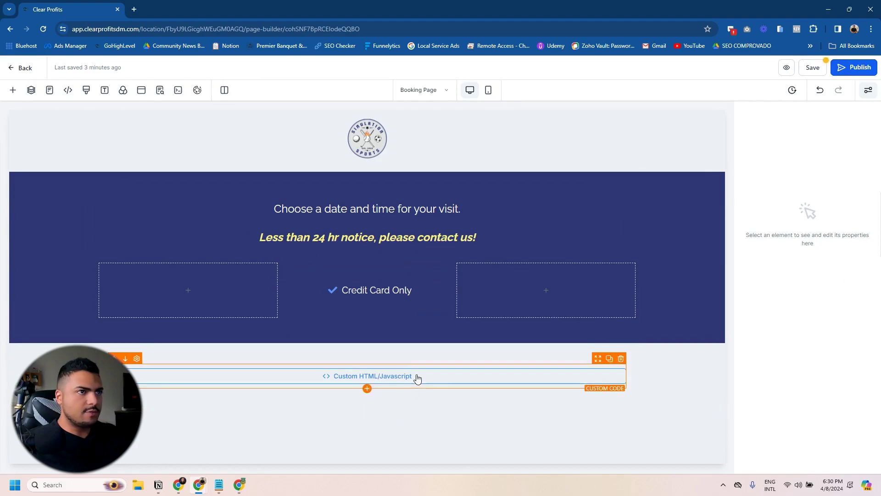
{"action": "left_click", "coordinate": [415, 376]}
{"action": "key", "text": "Delete"}
Step: Add a Calendar element to the empty column with redirect action Go to Next step
{"action": "left_click", "coordinate": [13, 90]}
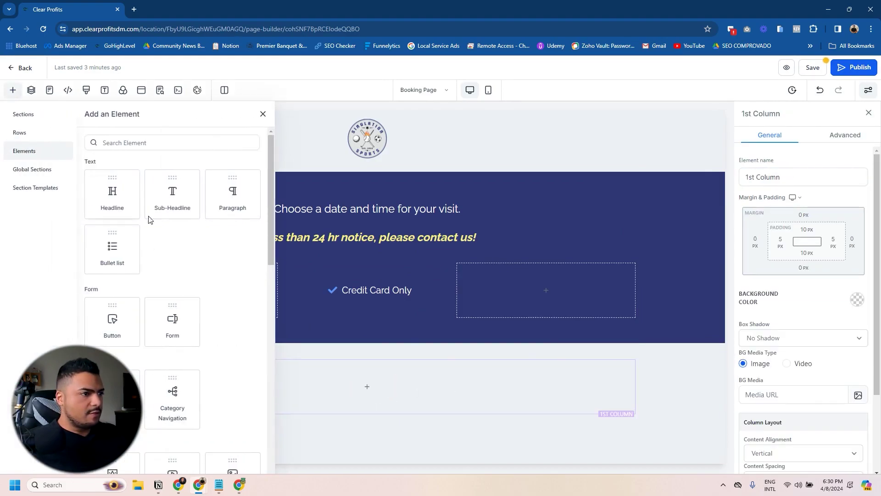
{"action": "scroll", "coordinate": [231, 322], "scroll_direction": "down", "scroll_amount": 5}
{"action": "left_click_drag", "start_coordinate": [233, 191], "coordinate": [367, 387]}
{"action": "scroll", "coordinate": [268, 247], "scroll_direction": "down", "scroll_amount": 4}
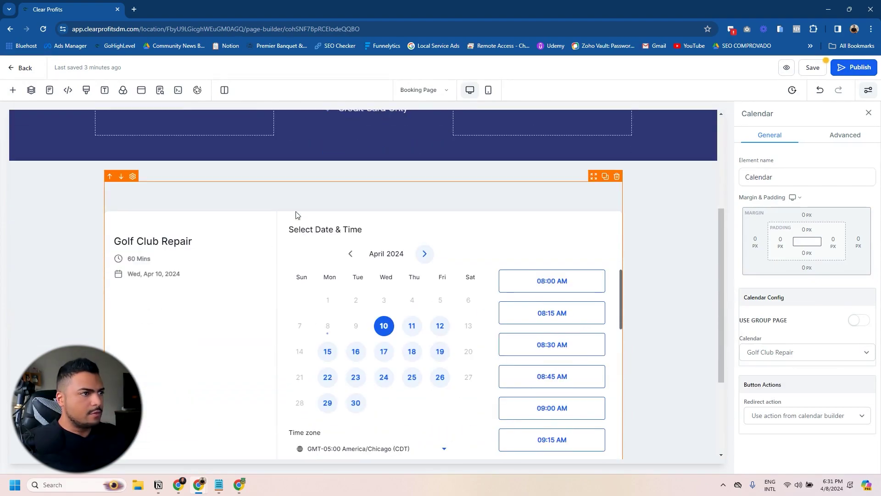
{"action": "scroll", "coordinate": [240, 257], "scroll_direction": "down", "scroll_amount": 3}
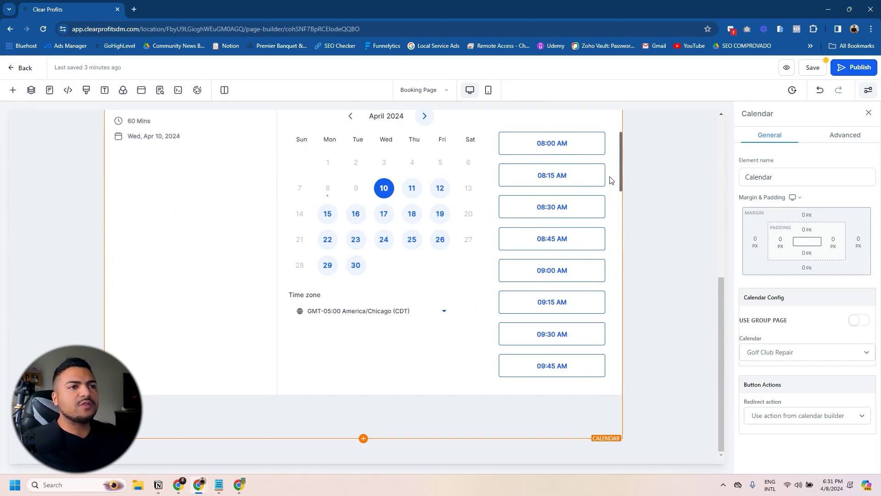
{"action": "left_click", "coordinate": [806, 415]}
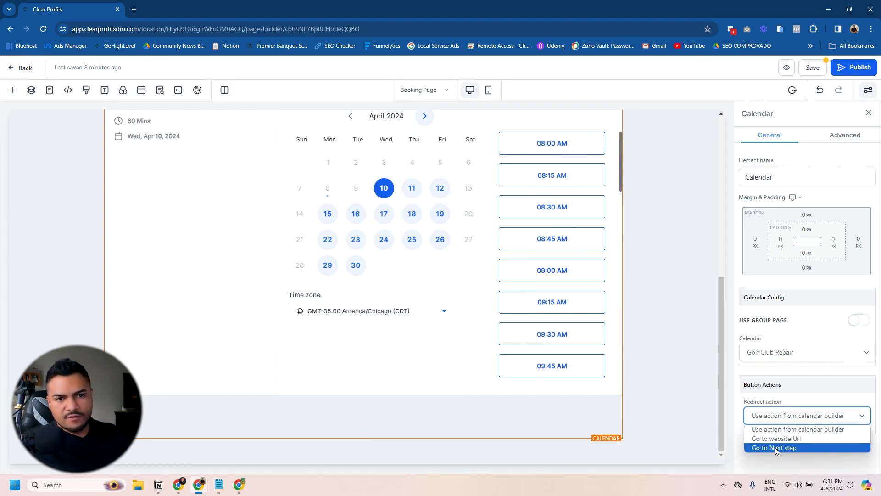
{"action": "left_click", "coordinate": [775, 447]}
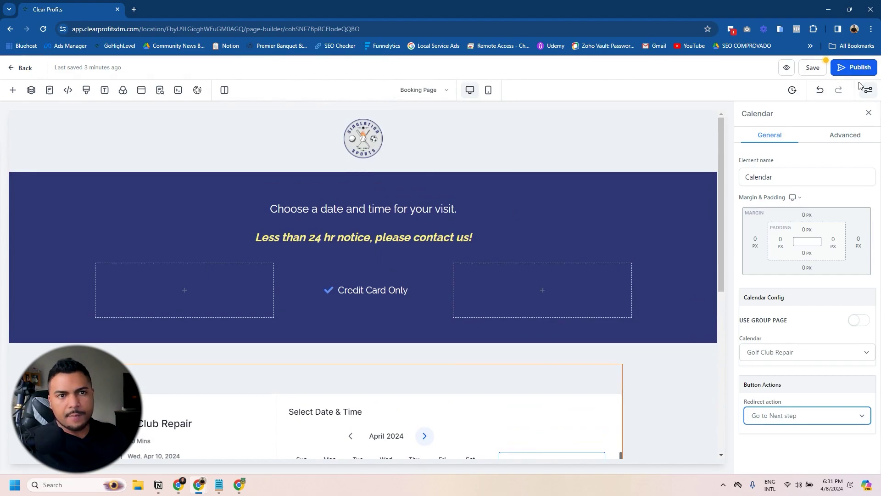
Step: Save and publish the updated Booking Page
{"action": "left_click", "coordinate": [813, 67]}
{"action": "left_click", "coordinate": [854, 67]}
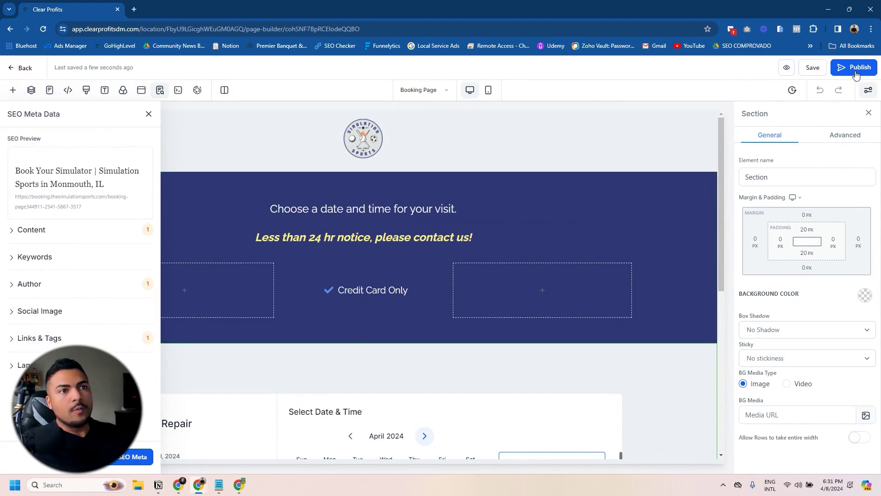
{"action": "left_click", "coordinate": [853, 69]}
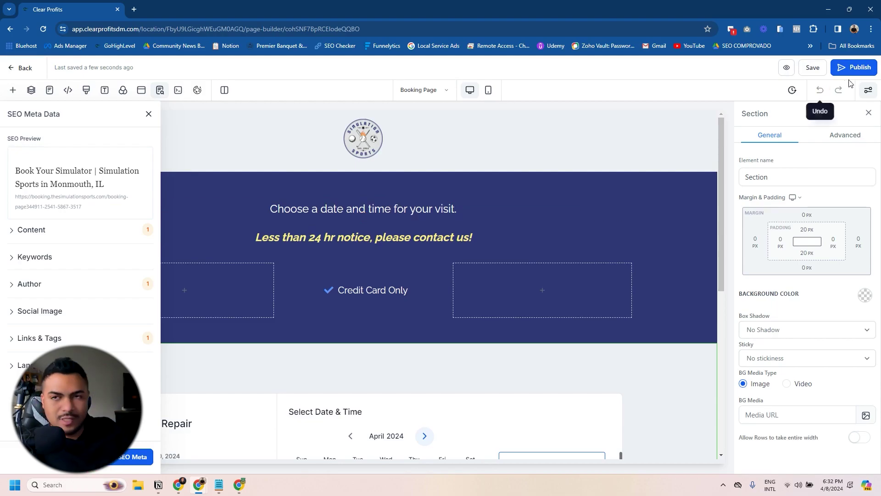
Step: Step through the Sales, Checkout, Booking and Thank You pages of the Golf Club Repair funnel
{"action": "left_click", "coordinate": [19, 68]}
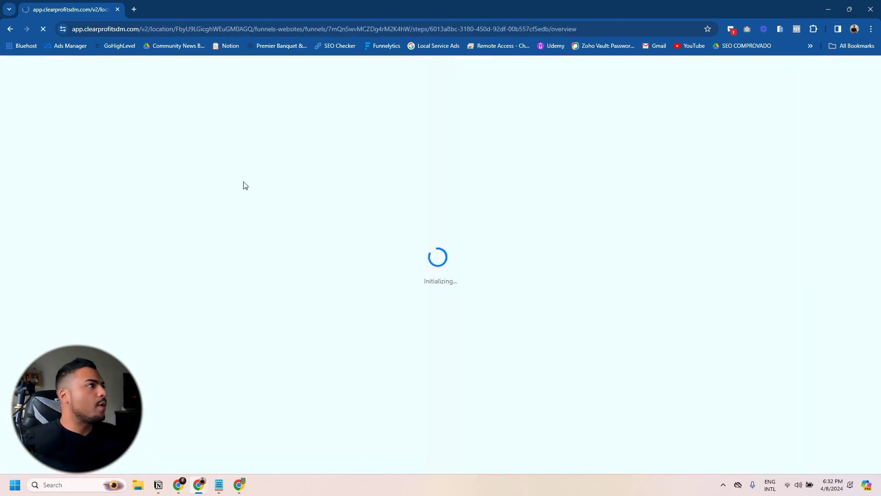
{"action": "left_click", "coordinate": [251, 196]}
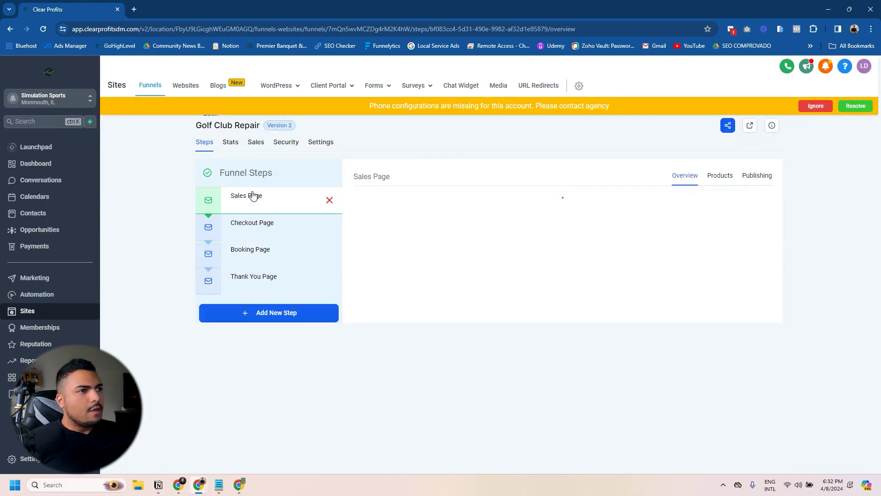
{"action": "left_click", "coordinate": [248, 223]}
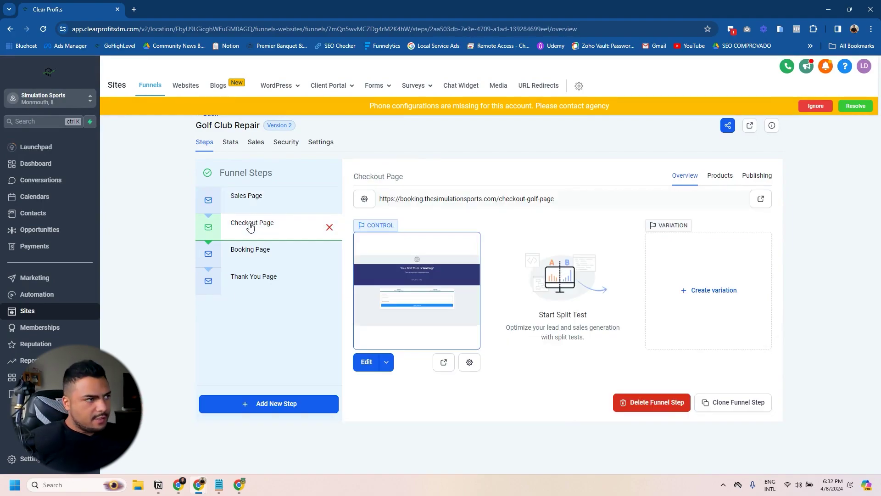
{"action": "left_click", "coordinate": [253, 252]}
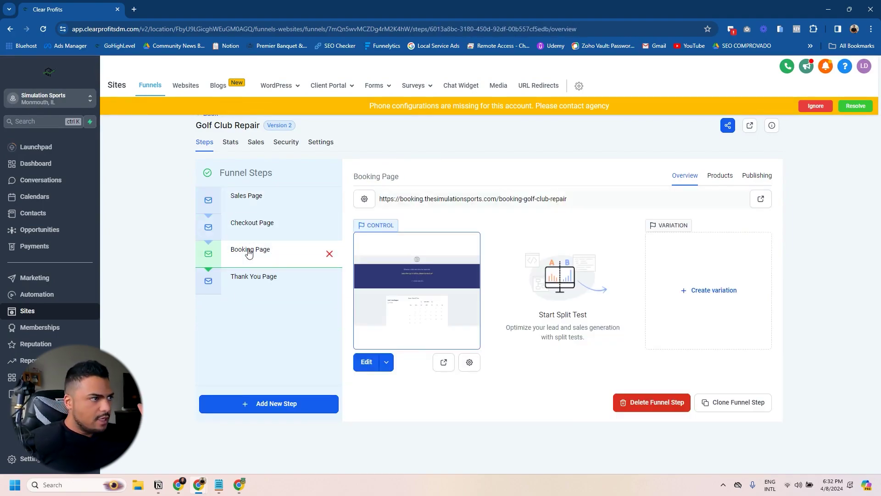
{"action": "left_click", "coordinate": [248, 280]}
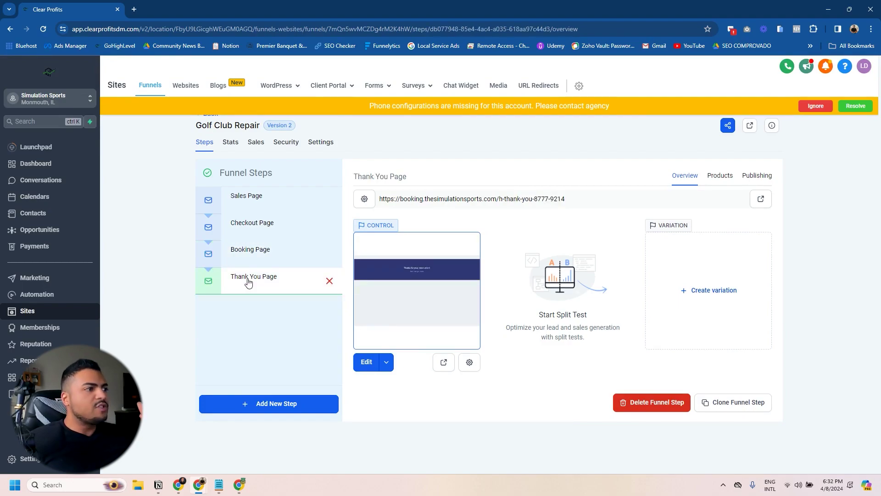
{"action": "left_click", "coordinate": [270, 230]}
{"action": "left_click", "coordinate": [248, 197]}
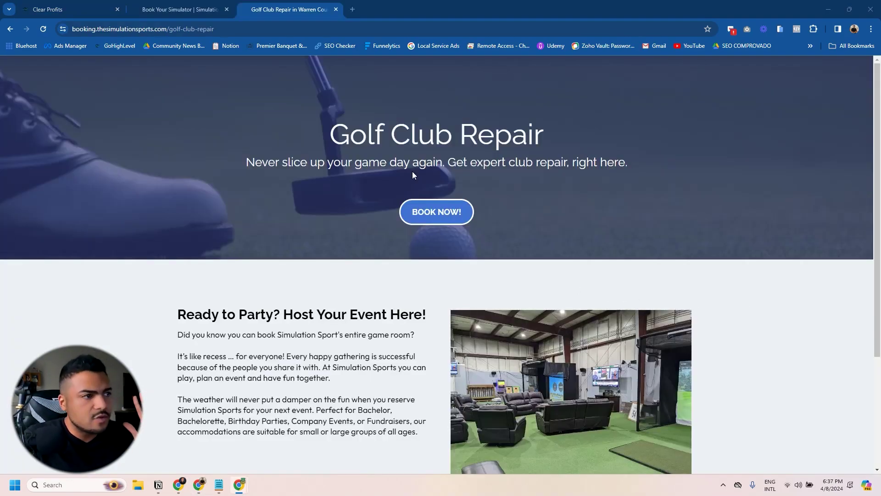
Step: Start a booking from the live sales page and go through the order step to the booking page
{"action": "left_click", "coordinate": [438, 214]}
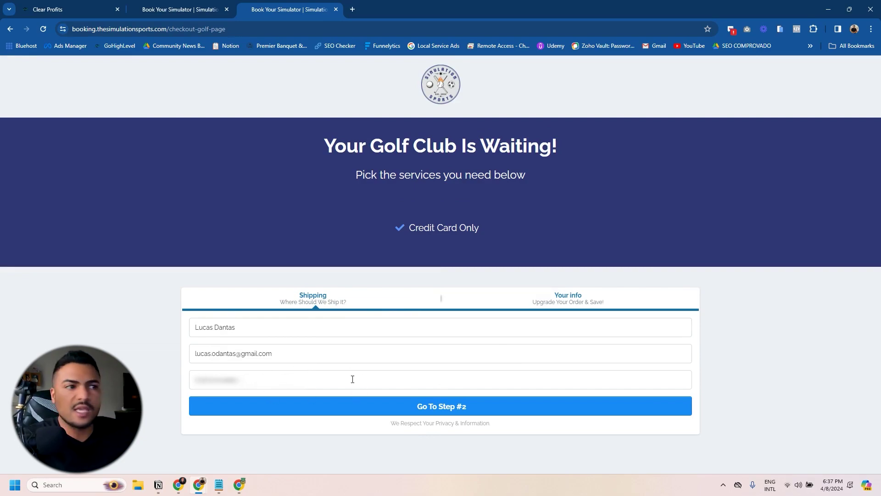
{"action": "left_click", "coordinate": [449, 407]}
{"action": "scroll", "coordinate": [559, 370], "scroll_direction": "down", "scroll_amount": 4}
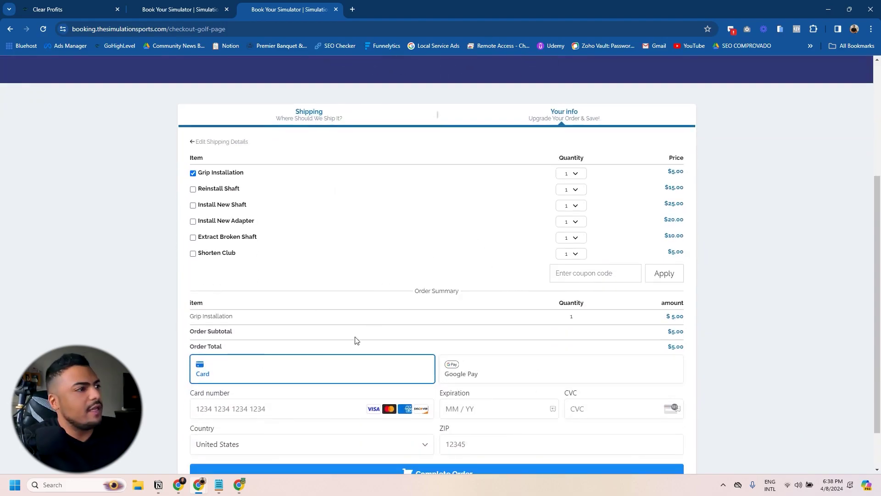
{"action": "scroll", "coordinate": [293, 354], "scroll_direction": "down", "scroll_amount": 1}
{"action": "scroll", "coordinate": [417, 351], "scroll_direction": "up", "scroll_amount": 1}
{"action": "scroll", "coordinate": [408, 346], "scroll_direction": "down", "scroll_amount": 1}
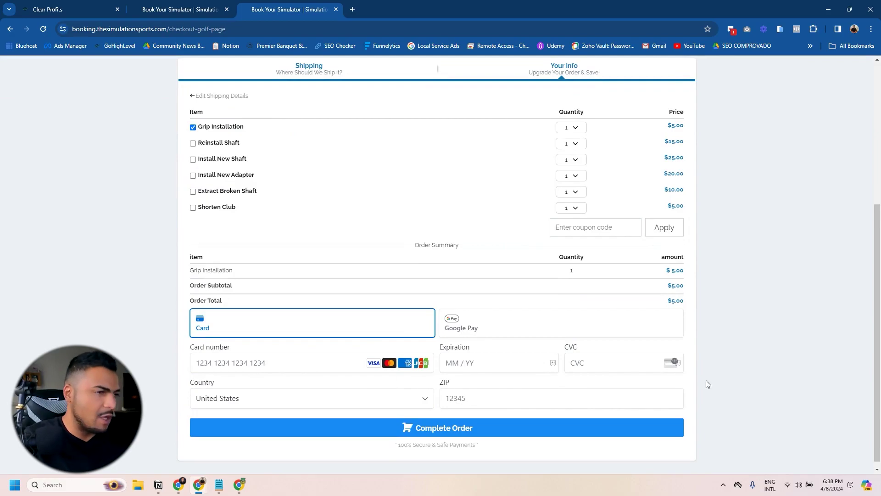
{"action": "key", "text": "alt+Left"}
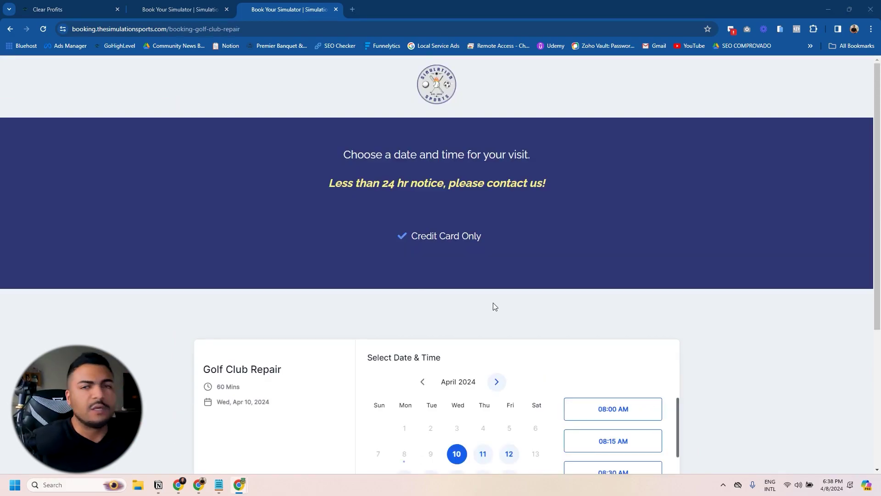
Step: Pick the 09:00 AM slot on Wed, Apr 10, 2024 and agree to receive content
{"action": "scroll", "coordinate": [452, 268], "scroll_direction": "down", "scroll_amount": 5}
{"action": "left_click", "coordinate": [630, 322]}
{"action": "left_click", "coordinate": [644, 322]}
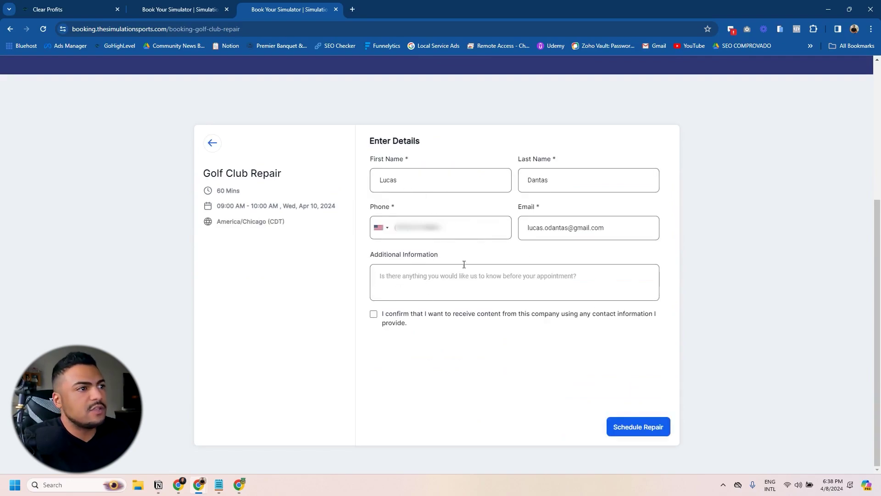
{"action": "left_click", "coordinate": [427, 279]}
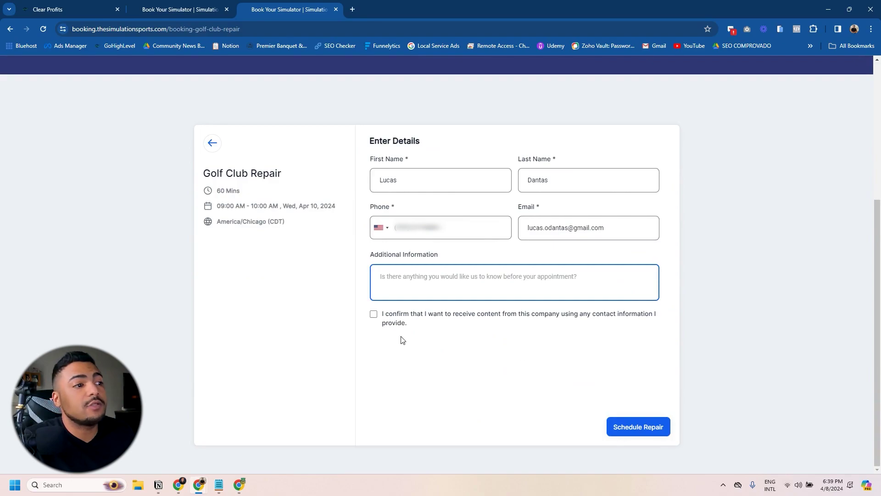
{"action": "left_click", "coordinate": [374, 315]}
Step: Submit the test repair booking with Schedule Repair
{"action": "left_click", "coordinate": [638, 427]}
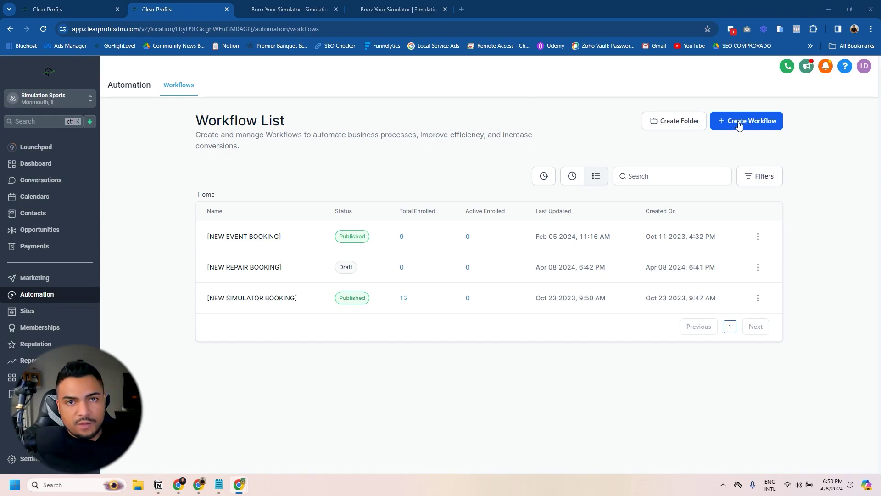
Step: Create a new workflow from scratch named 'TAG - INSTALL NEW SHAFT'
{"action": "left_click", "coordinate": [739, 126]}
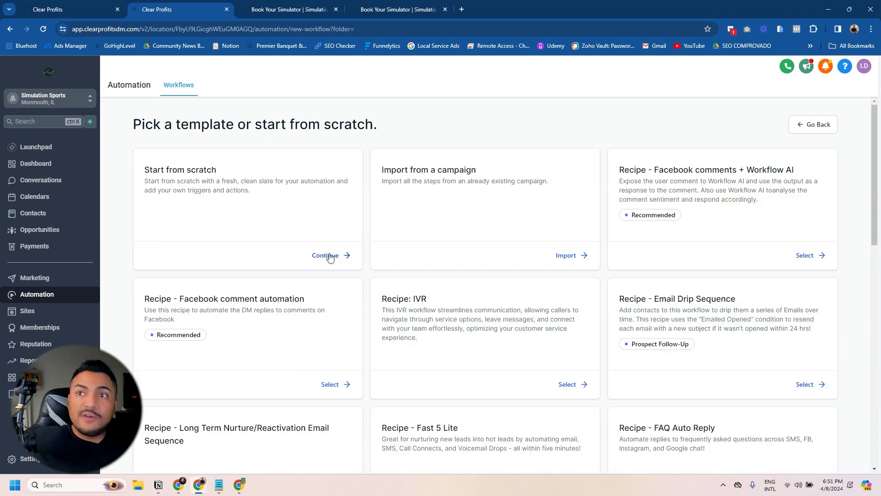
{"action": "left_click", "coordinate": [334, 255]}
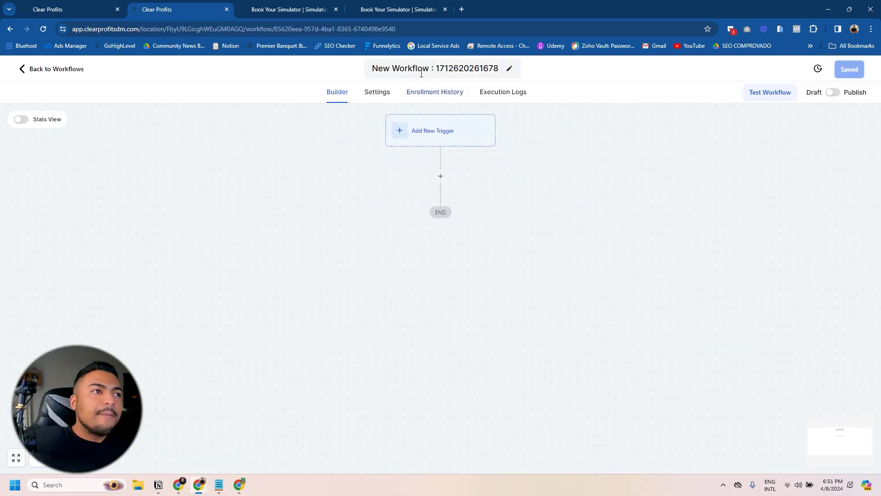
{"action": "left_click", "coordinate": [421, 74]}
{"action": "left_click_drag", "start_coordinate": [391, 69], "coordinate": [431, 69]}
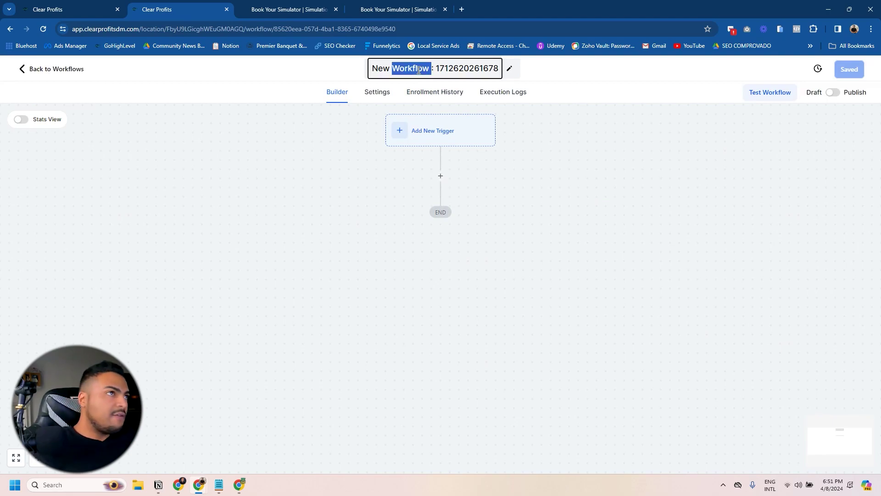
{"action": "key", "text": "BackSpace"}
{"action": "key", "text": "ctrl+a"}
{"action": "type", "text": "TAG - INSTALL "}
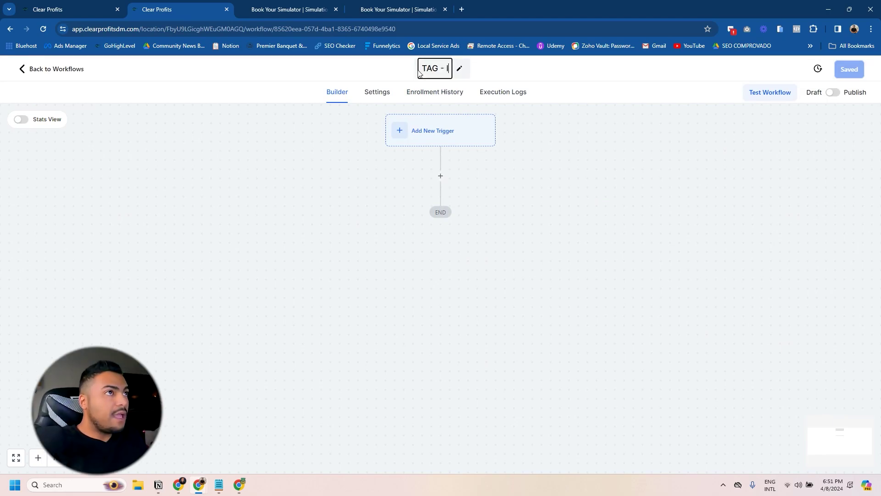
{"action": "type", "text": "NEW SHAF"}
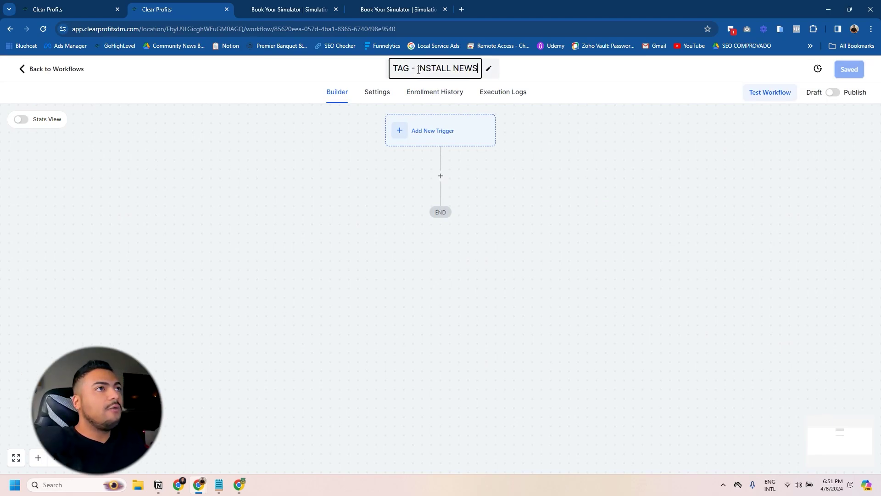
{"action": "type", "text": "T"}
{"action": "key", "text": "Return"}
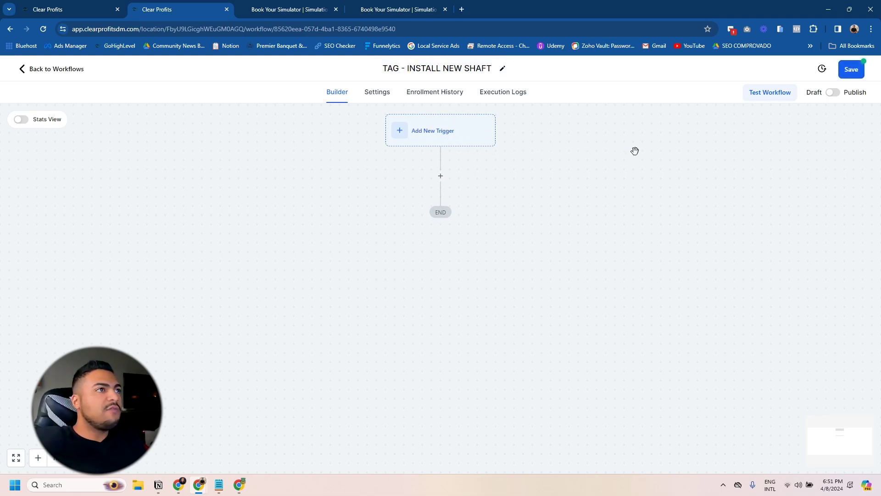
Step: Add an Order Submitted trigger filtered to Global Product is Install New Shaft
{"action": "left_click", "coordinate": [428, 142]}
{"action": "left_click", "coordinate": [668, 178]}
{"action": "type", "text": "order"}
{"action": "left_click", "coordinate": [663, 233]}
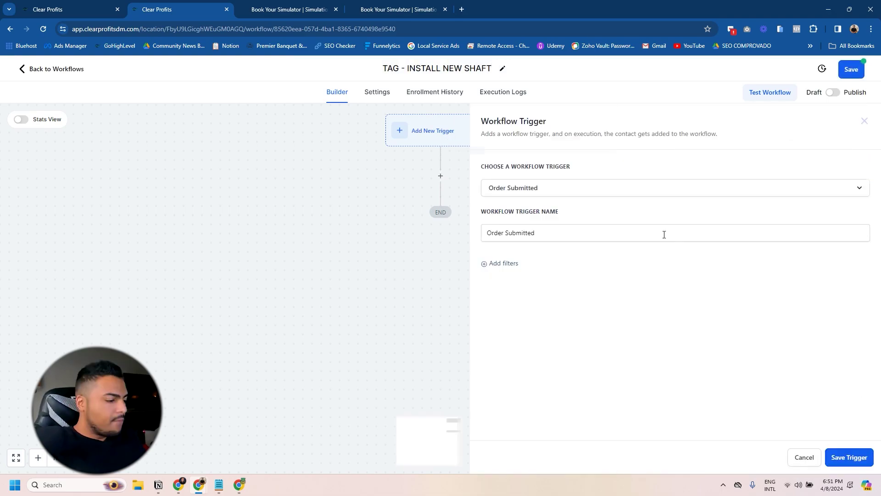
{"action": "left_click", "coordinate": [527, 273]}
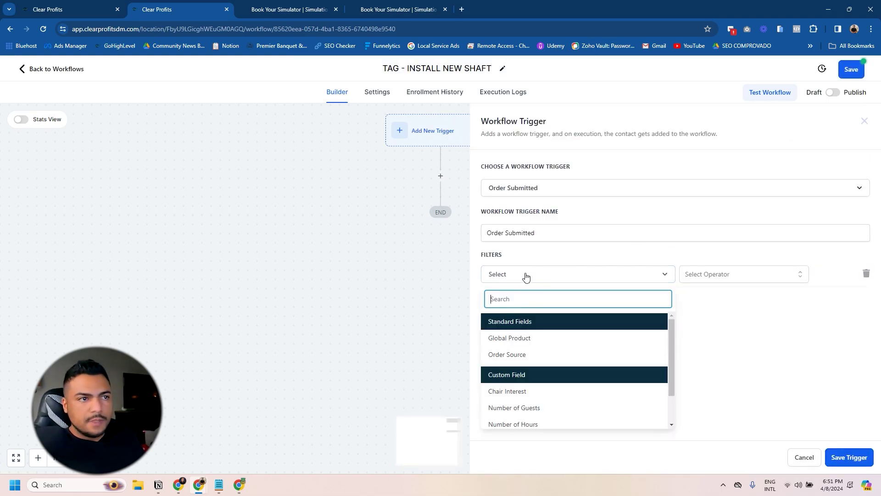
{"action": "left_click", "coordinate": [504, 338]}
{"action": "left_click", "coordinate": [752, 275]}
{"action": "left_click", "coordinate": [702, 296]}
{"action": "left_click", "coordinate": [763, 279]}
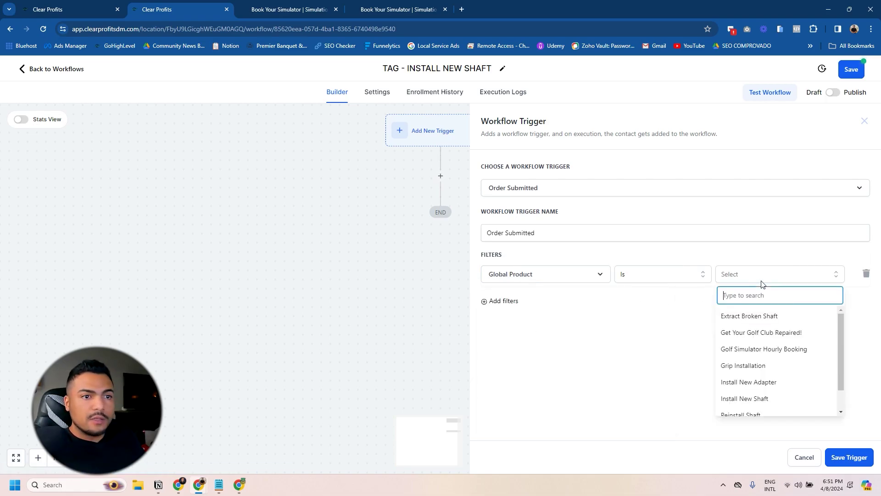
{"action": "left_click", "coordinate": [762, 397]}
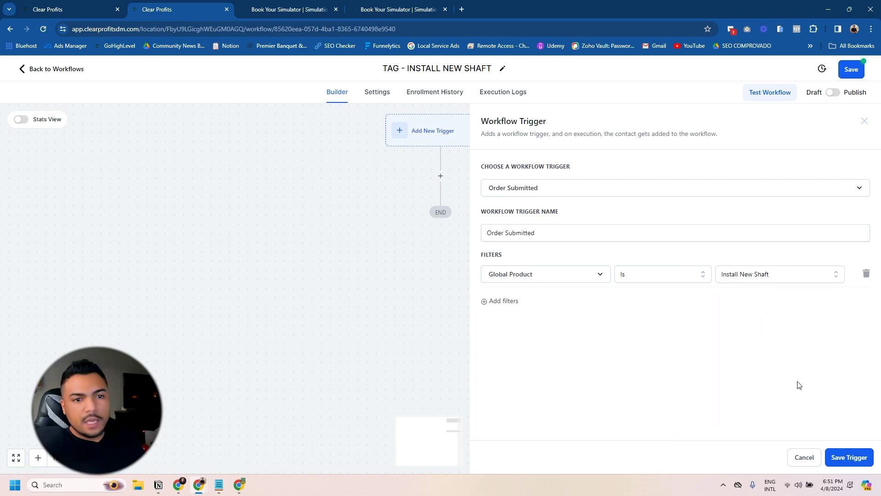
{"action": "left_click", "coordinate": [849, 457]}
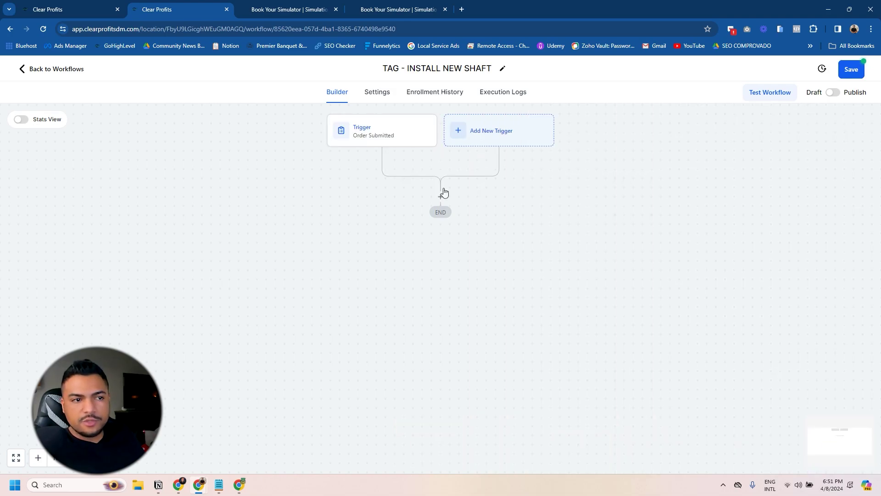
Step: Add an Add Contact Tag action applying the tag 'install new shaft'
{"action": "left_click", "coordinate": [443, 186]}
{"action": "type", "text": "tag"}
{"action": "left_click", "coordinate": [657, 205]}
{"action": "left_click", "coordinate": [653, 226]}
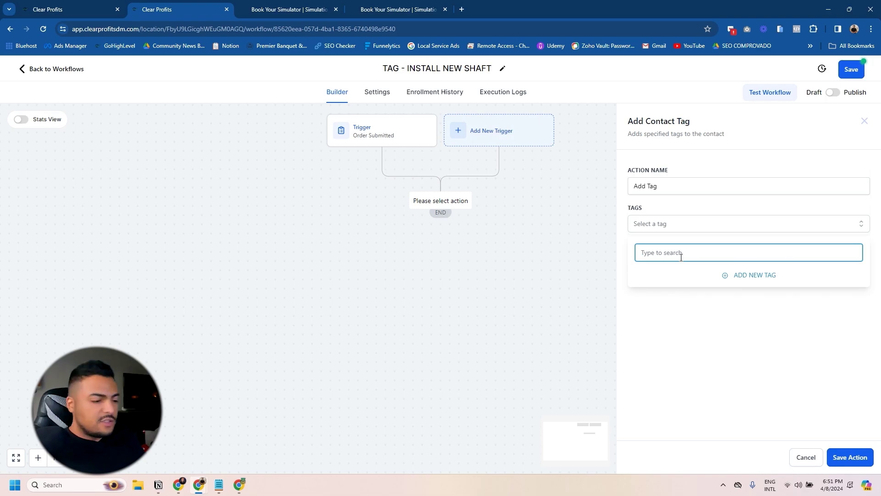
{"action": "type", "text": "install new shaft"}
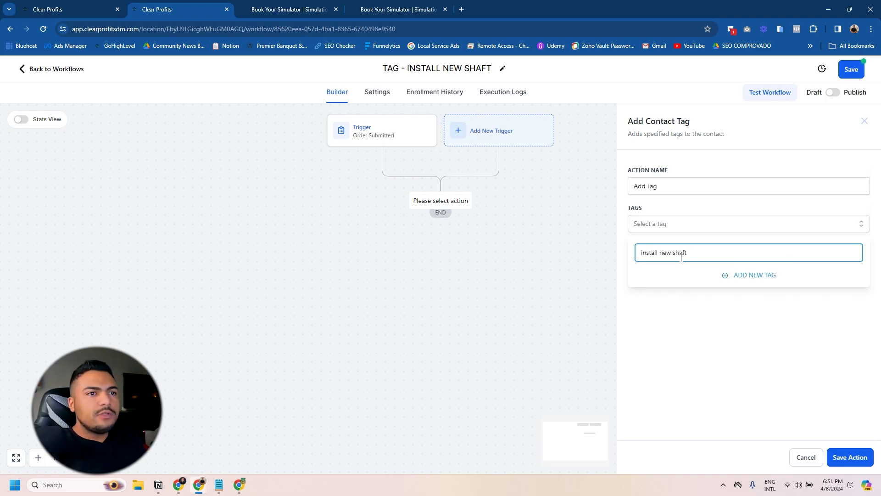
{"action": "key", "text": "Return"}
{"action": "left_click", "coordinate": [849, 457]}
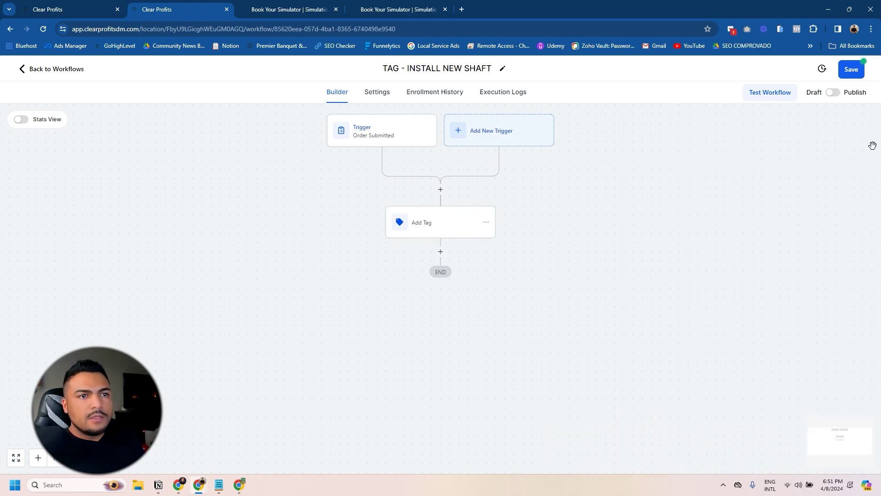
Step: Save and publish the workflow, then return to the workflow list
{"action": "left_click", "coordinate": [851, 70]}
{"action": "left_click", "coordinate": [833, 92]}
{"action": "left_click", "coordinate": [50, 69]}
{"action": "left_click", "coordinate": [757, 236]}
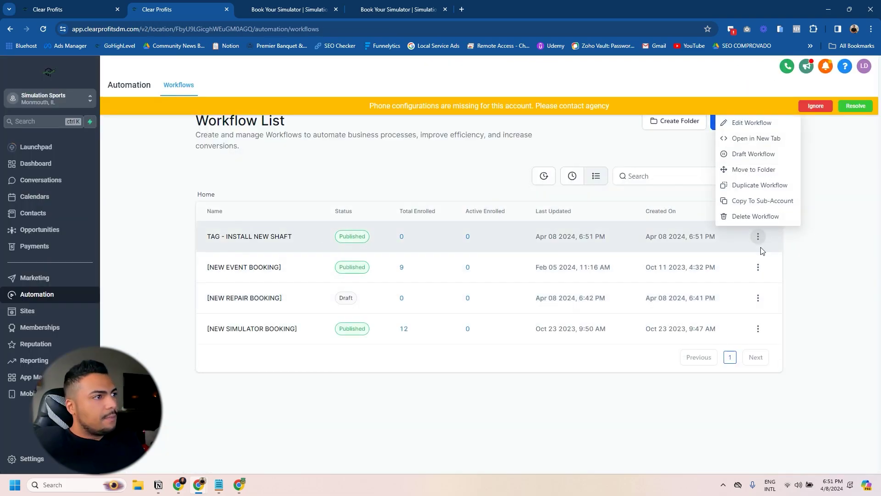
Step: Duplicate the TAG - INSTALL NEW SHAFT workflow as TAG - SHORTEN GOLF CLUB
{"action": "left_click", "coordinate": [749, 185]}
{"action": "left_click", "coordinate": [420, 299]}
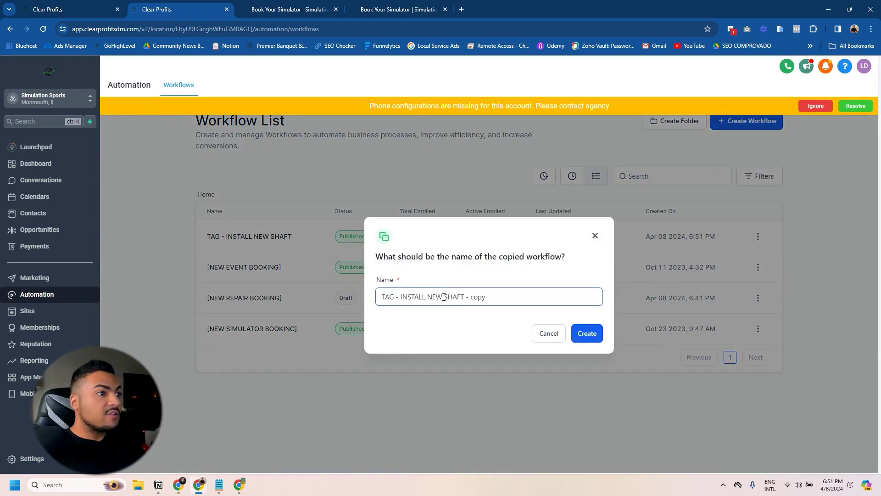
{"action": "key", "text": "ctrl+shift+Left"}
{"action": "key", "text": "ctrl+shift+Left"}
{"action": "key", "text": "ctrl+shift+Left"}
{"action": "key", "text": "ctrl+shift+Left"}
{"action": "key", "text": "ctrl+shift+Left"}
{"action": "type", "text": "S"}
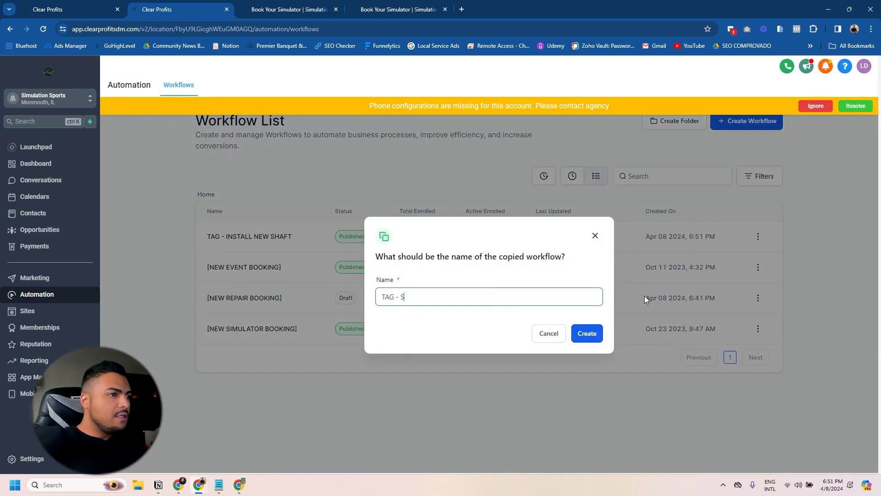
{"action": "type", "text": "HORTEN GOLF CLUB"}
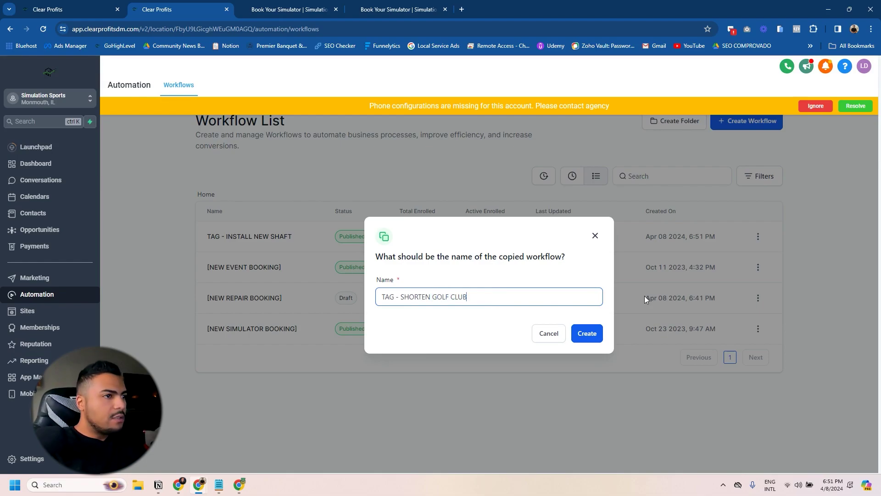
{"action": "left_click", "coordinate": [589, 336]}
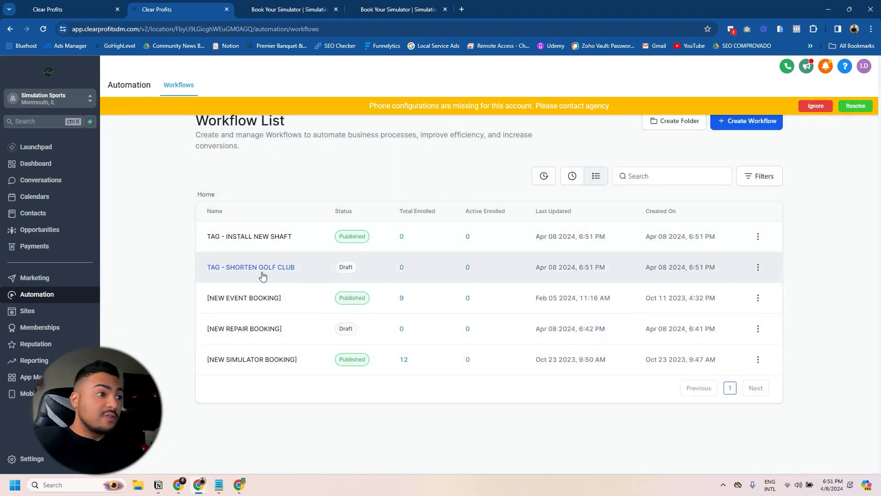
Step: Change the copied order trigger's product filter to Shorten Club
{"action": "left_click", "coordinate": [263, 271]}
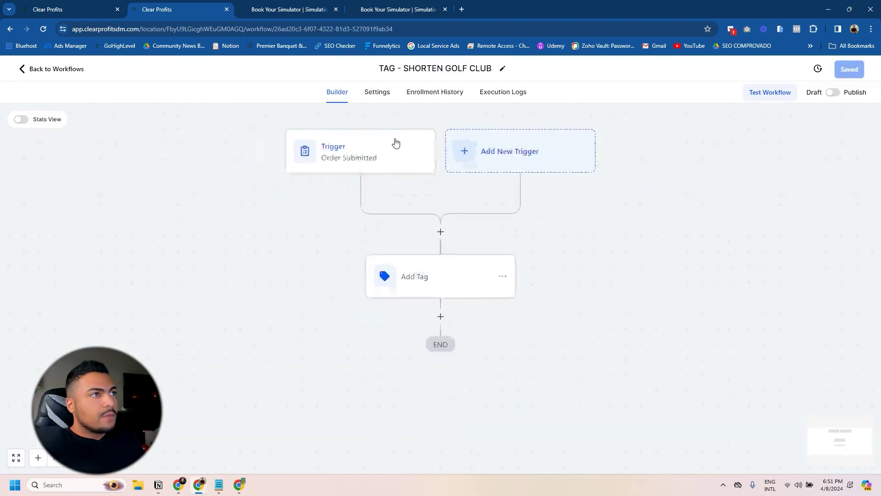
{"action": "left_click", "coordinate": [374, 130]}
{"action": "left_click", "coordinate": [765, 275]}
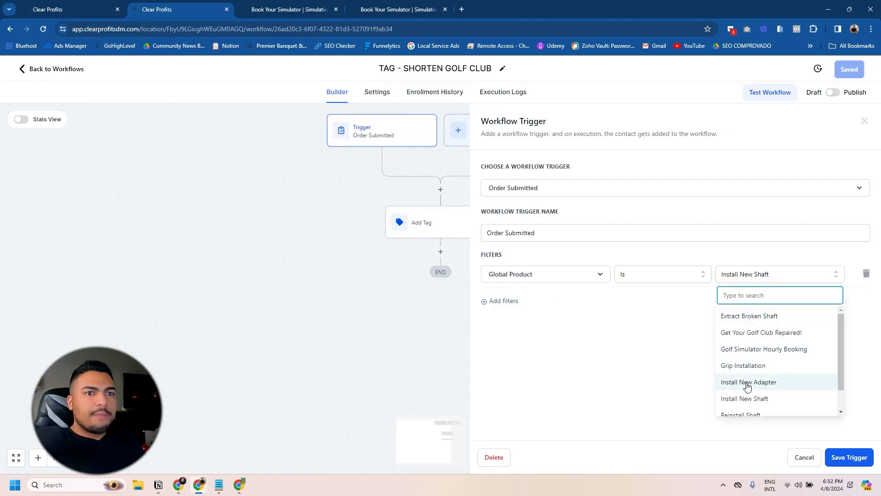
{"action": "scroll", "coordinate": [730, 348], "scroll_direction": "down", "scroll_amount": 2}
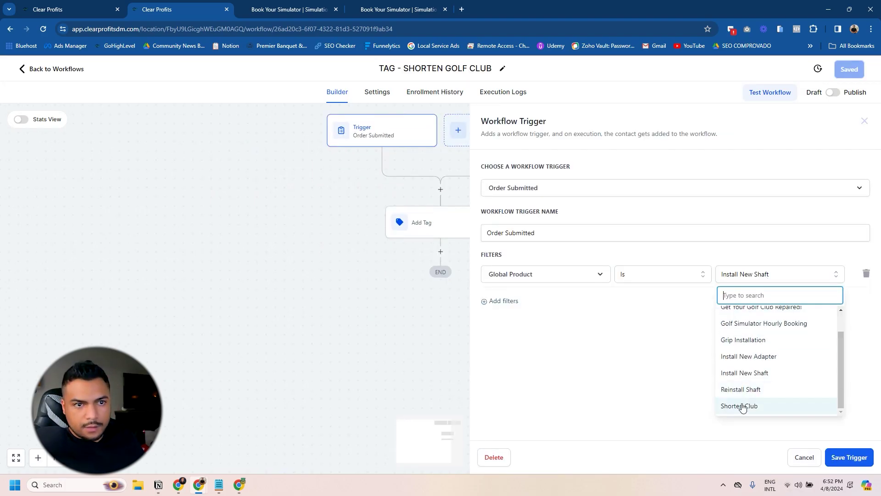
{"action": "left_click", "coordinate": [743, 403]}
{"action": "left_click", "coordinate": [847, 456]}
Step: Replace the install new shaft tag with a new shorten club tag
{"action": "left_click", "coordinate": [683, 224]}
{"action": "left_click", "coordinate": [654, 226]}
{"action": "type", "text": "s"}
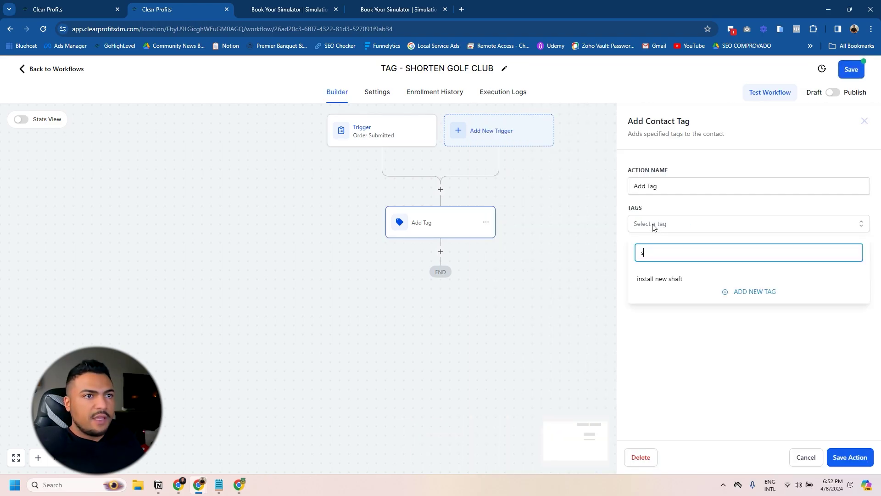
{"action": "type", "text": "horten club"}
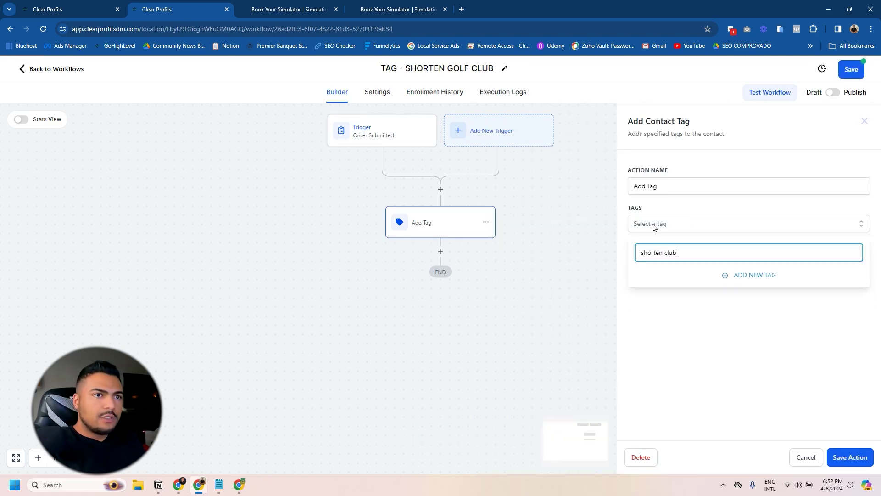
{"action": "left_click", "coordinate": [737, 275]}
{"action": "left_click", "coordinate": [849, 455]}
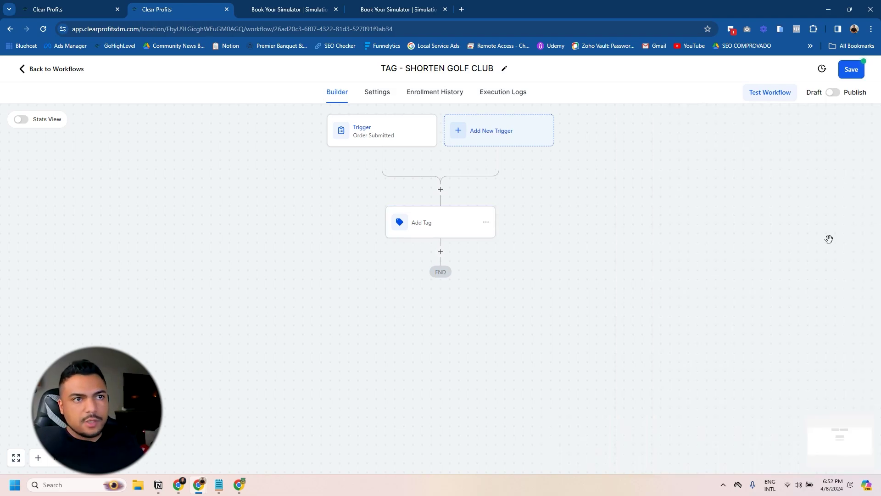
Step: Save and publish the workflow, then open [NEW REPAIR BOOKING] from the list
{"action": "left_click", "coordinate": [849, 71]}
{"action": "left_click", "coordinate": [832, 94]}
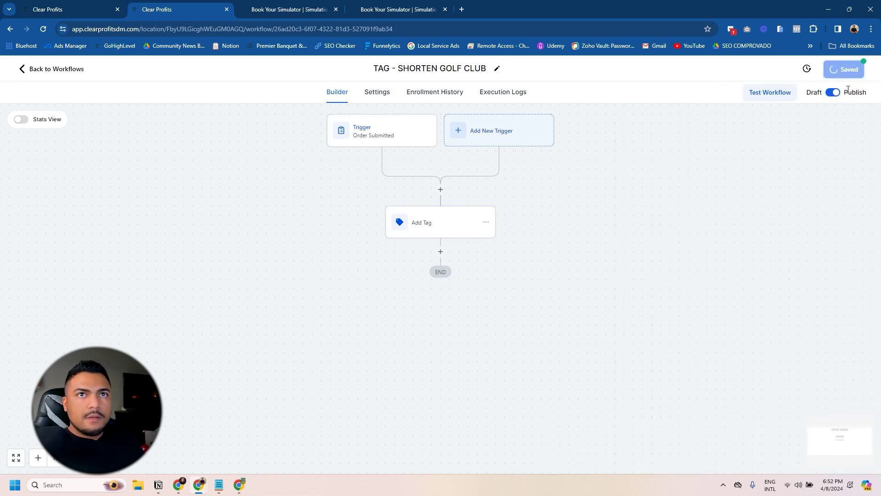
{"action": "left_click", "coordinate": [77, 71]}
{"action": "left_click", "coordinate": [257, 331]}
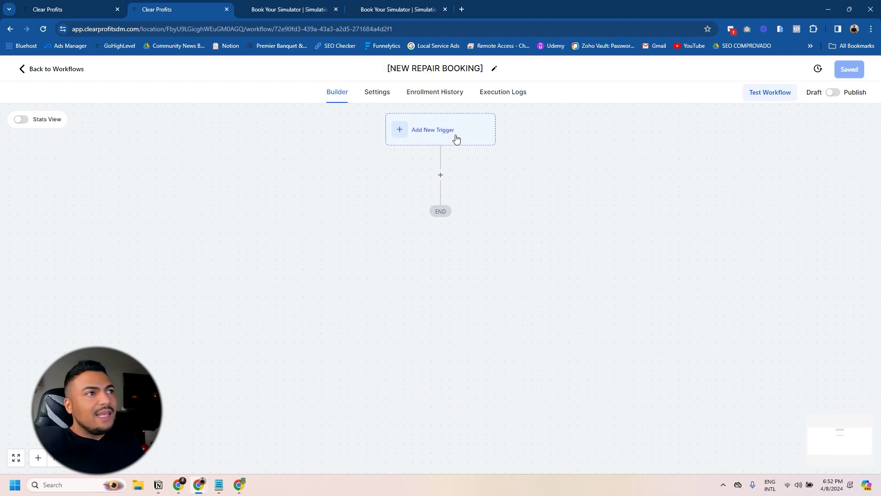
Step: Trigger the workflow on Customer Booked Appointment, filtered by calendar
{"action": "left_click", "coordinate": [456, 137]}
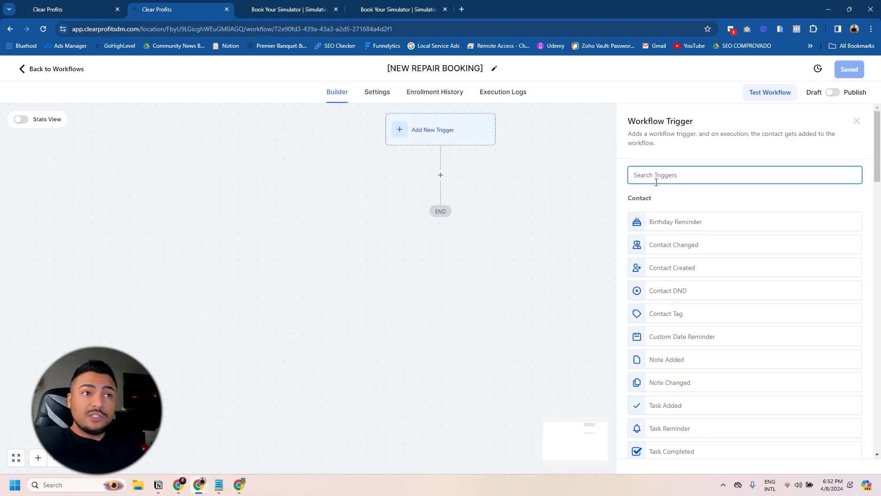
{"action": "type", "text": "ca"}
{"action": "key", "text": "BackSpace"}
{"action": "key", "text": "BackSpace"}
{"action": "type", "text": "bo"}
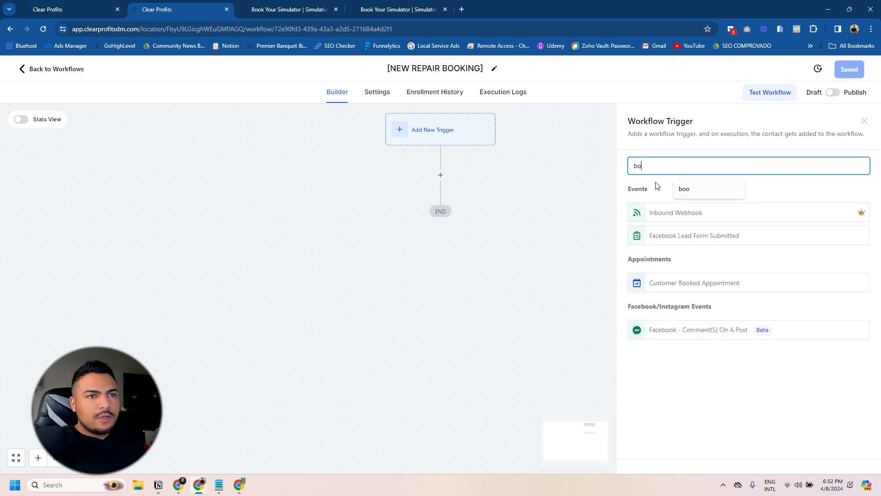
{"action": "left_click", "coordinate": [674, 281]}
{"action": "left_click", "coordinate": [504, 266]}
{"action": "left_click", "coordinate": [517, 275]}
{"action": "left_click", "coordinate": [509, 352]}
{"action": "left_click", "coordinate": [738, 274]}
{"action": "scroll", "coordinate": [725, 350], "scroll_direction": "down", "scroll_amount": 3}
{"action": "left_click", "coordinate": [849, 457]}
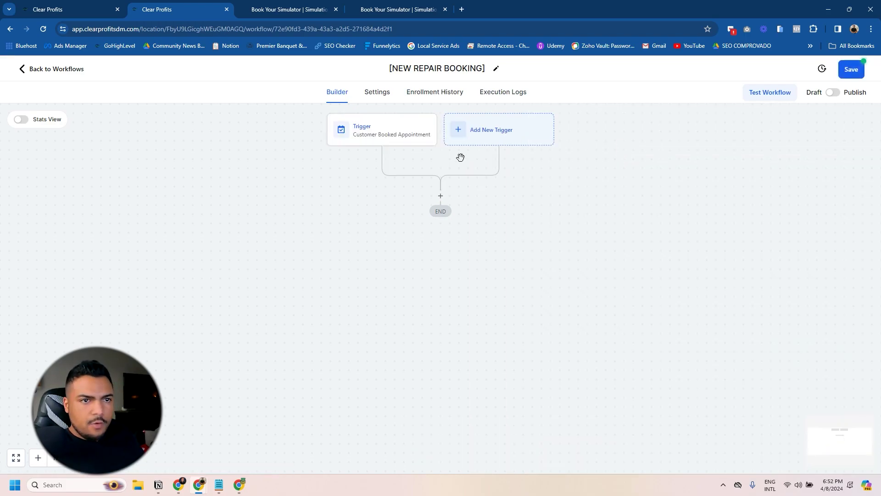
Step: Add a Send Email action after the trigger
{"action": "left_click", "coordinate": [438, 196]}
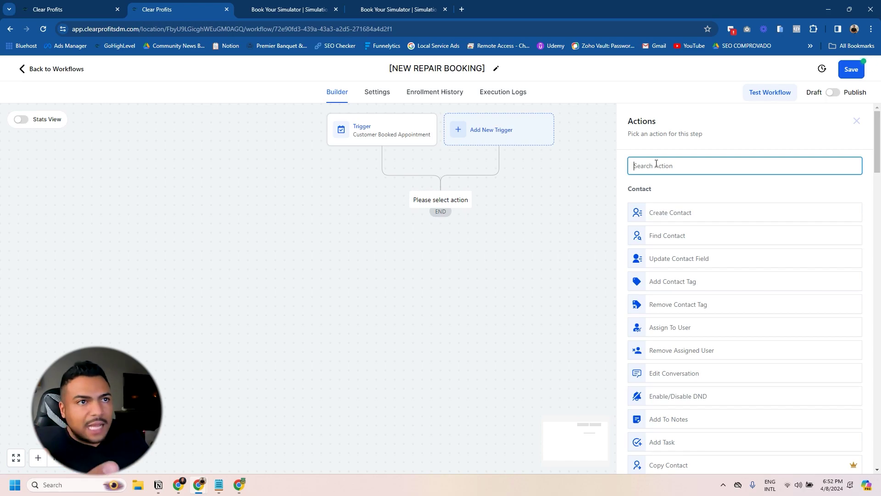
{"action": "type", "text": "sms"}
{"action": "key", "text": "BackSpace"}
{"action": "key", "text": "BackSpace"}
{"action": "key", "text": "BackSpace"}
{"action": "type", "text": "email"}
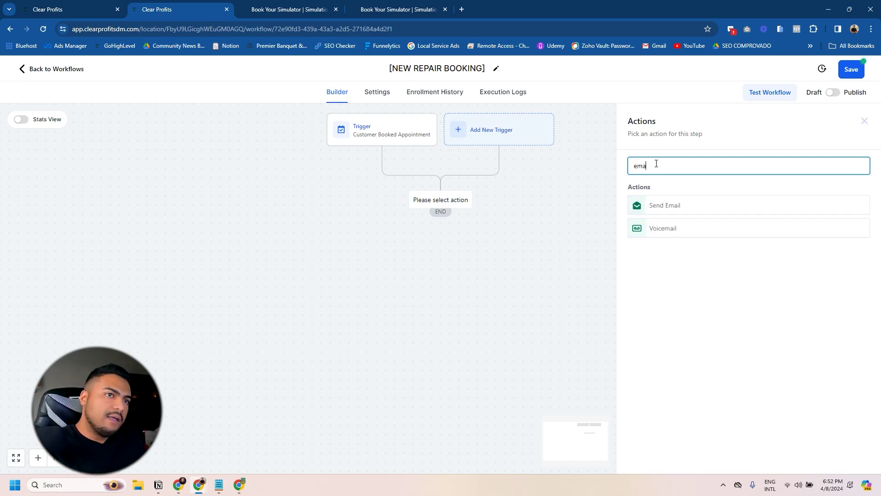
{"action": "left_click", "coordinate": [678, 205]}
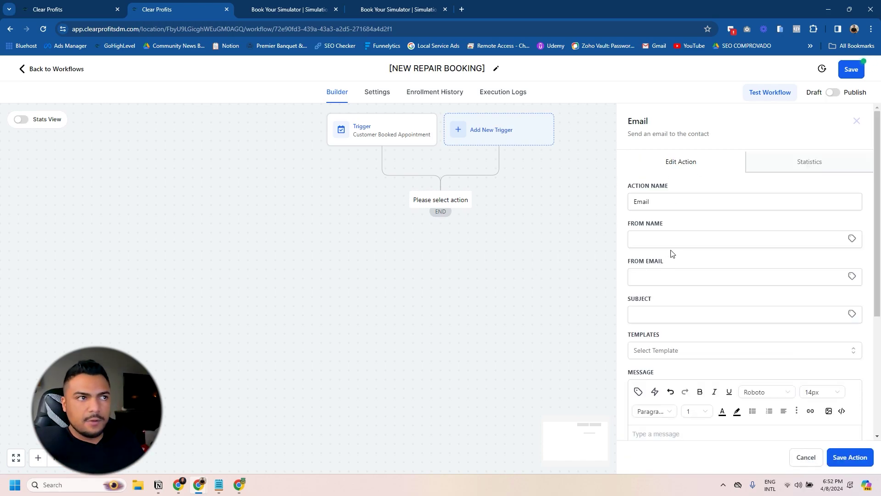
Step: Set the email's sender name and the business's sender email address
{"action": "left_click", "coordinate": [670, 243]}
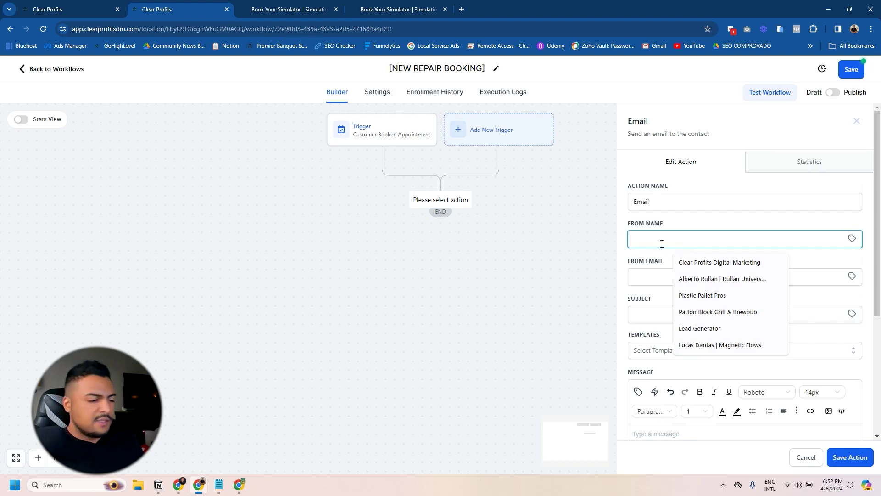
{"action": "type", "text": "Sim"}
{"action": "key", "text": "BackSpace"}
{"action": "key", "text": "BackSpace"}
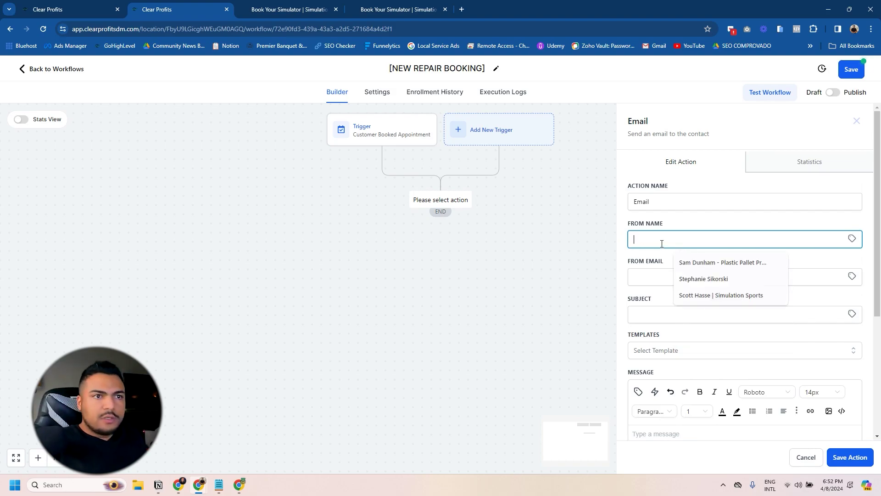
{"action": "left_click", "coordinate": [689, 277]}
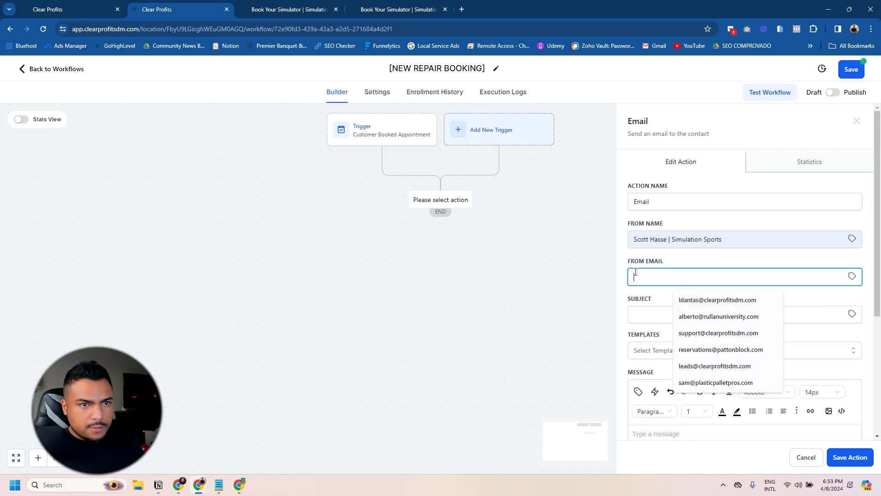
{"action": "left_click", "coordinate": [653, 313]}
Step: Write the 'Your repair has been confirmed!' email, inserting the contact's full name
{"action": "type", "text": "Your repair has been confirmed!"}
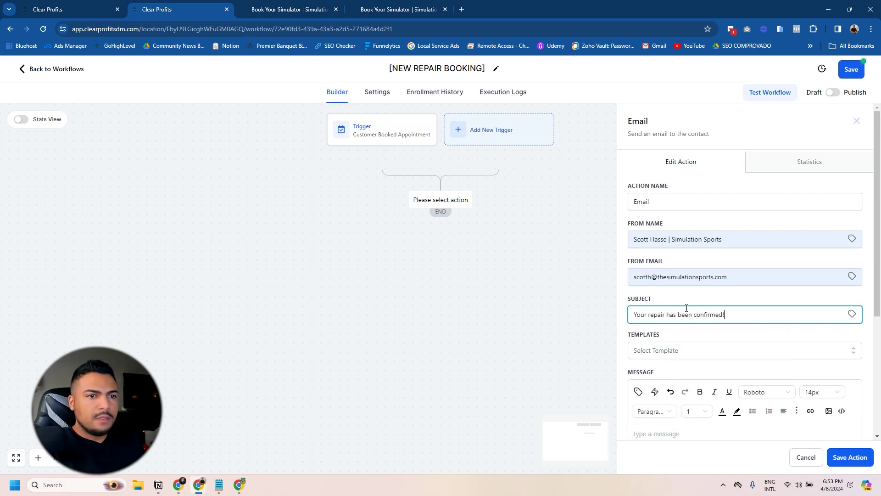
{"action": "scroll", "coordinate": [686, 308], "scroll_direction": "down", "scroll_amount": 3}
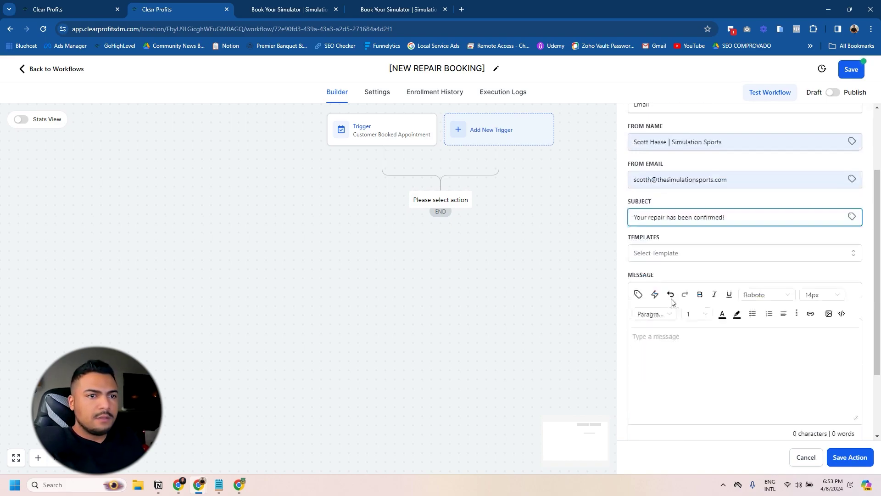
{"action": "left_click", "coordinate": [638, 254]}
{"action": "left_click", "coordinate": [597, 302]}
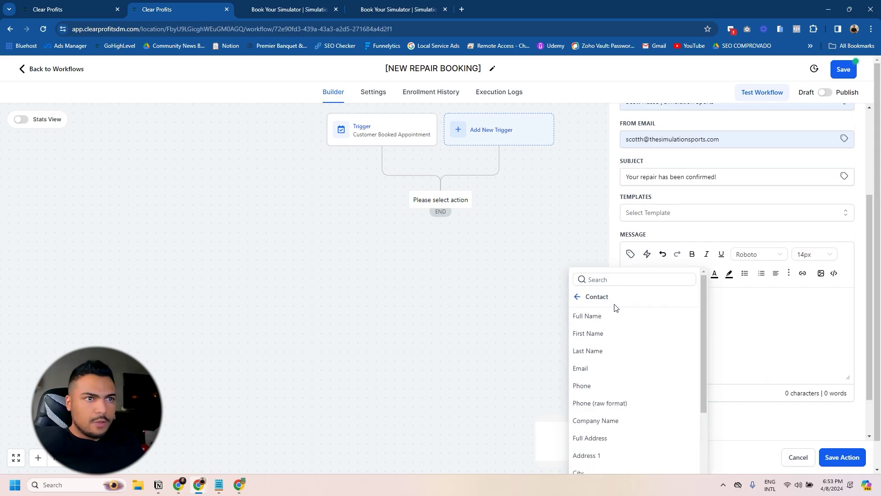
{"action": "left_click", "coordinate": [596, 316]}
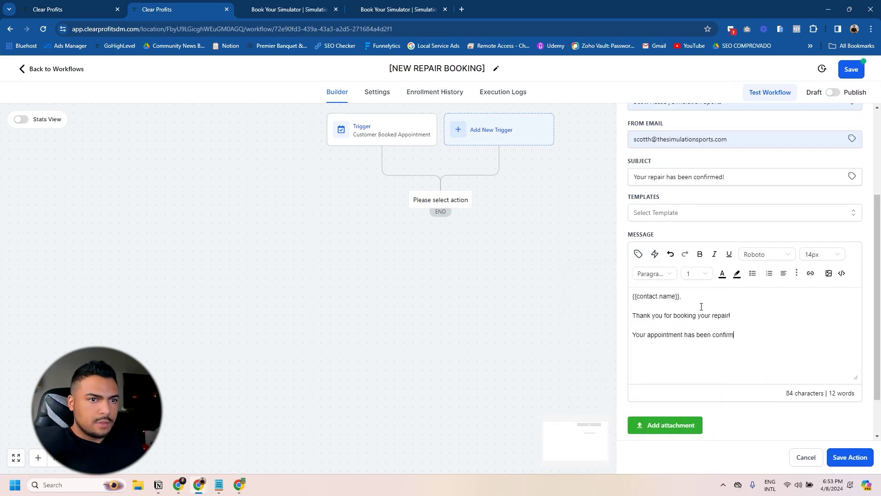
{"action": "type", "text": "ed for"}
{"action": "left_click", "coordinate": [637, 254]}
{"action": "scroll", "coordinate": [629, 413], "scroll_direction": "down", "scroll_amount": 2}
{"action": "left_click", "coordinate": [585, 301]}
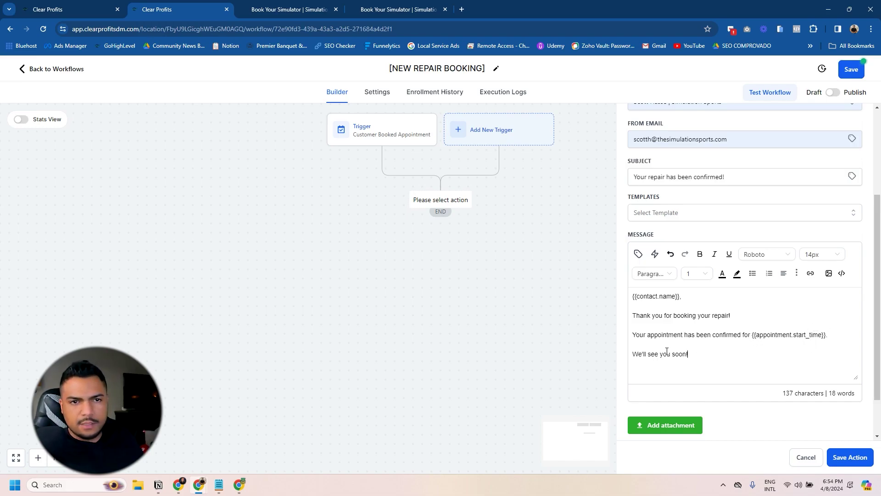
Step: Save the email step and add a Send Internal Notification action after it
{"action": "left_click", "coordinate": [849, 456]}
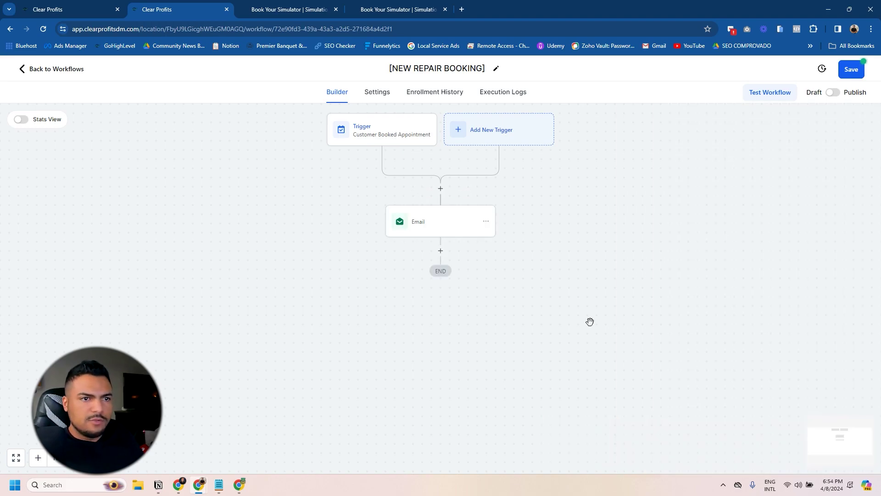
{"action": "left_click", "coordinate": [850, 69]}
{"action": "left_click", "coordinate": [440, 250]}
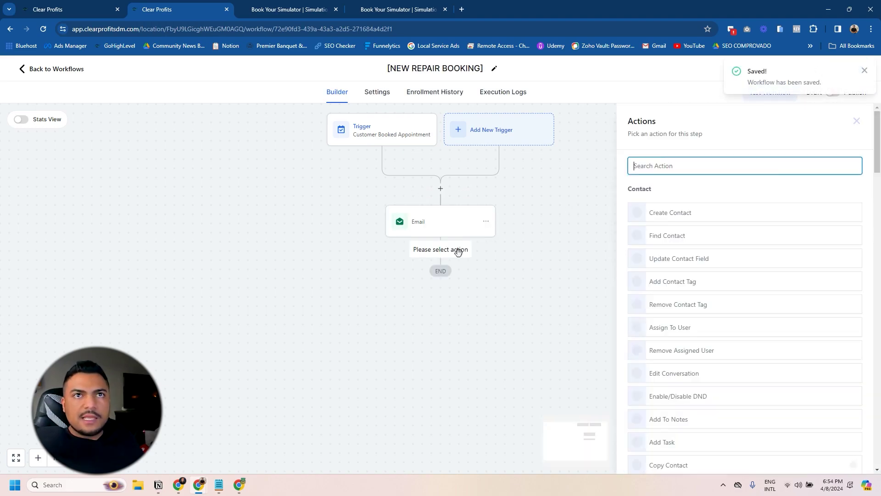
{"action": "type", "text": "inte"}
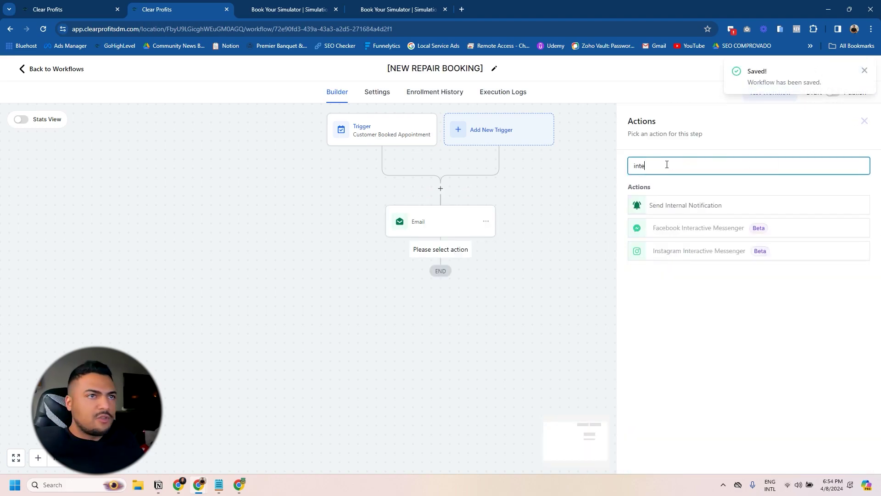
{"action": "left_click", "coordinate": [679, 207]}
Step: Make the notification an email from Simulation Sports using the support sender address
{"action": "left_click", "coordinate": [668, 228]}
{"action": "left_click", "coordinate": [647, 245]}
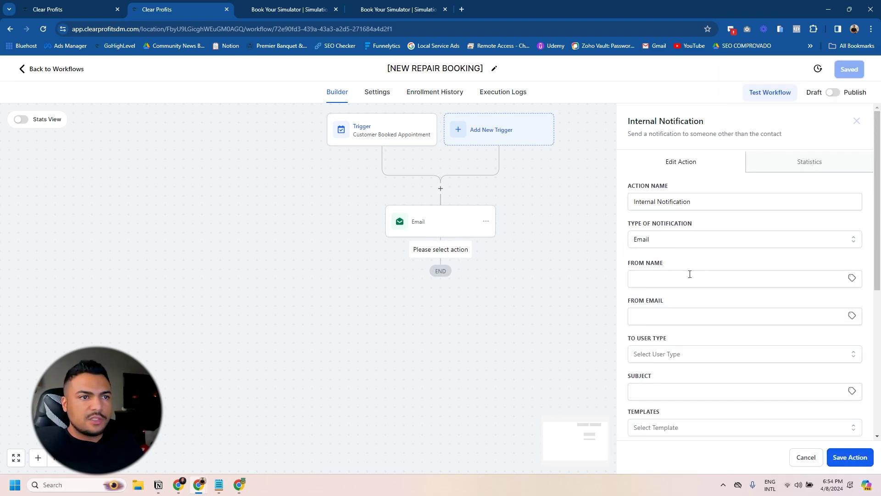
{"action": "left_click", "coordinate": [651, 282]}
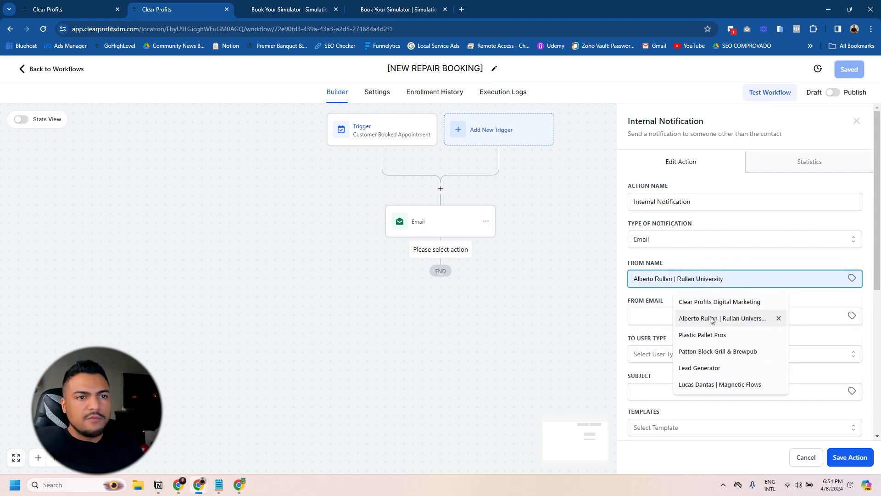
{"action": "type", "text": "Sim"}
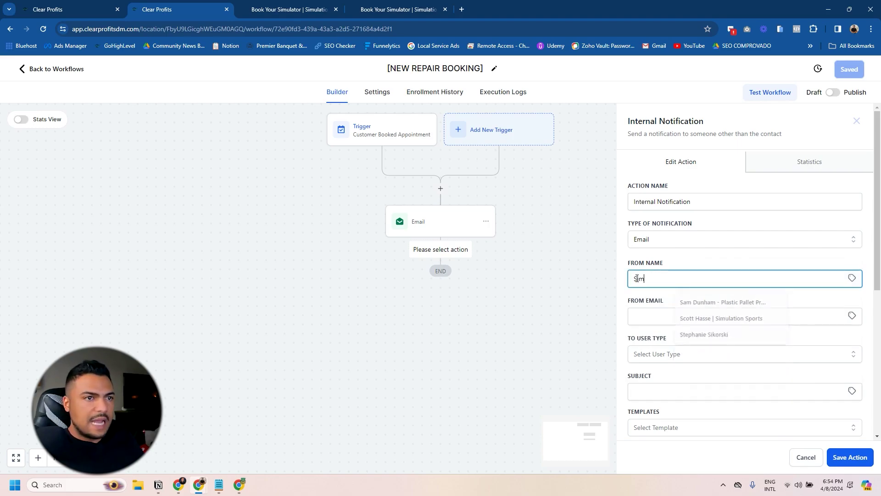
{"action": "type", "text": "ulation Sports"}
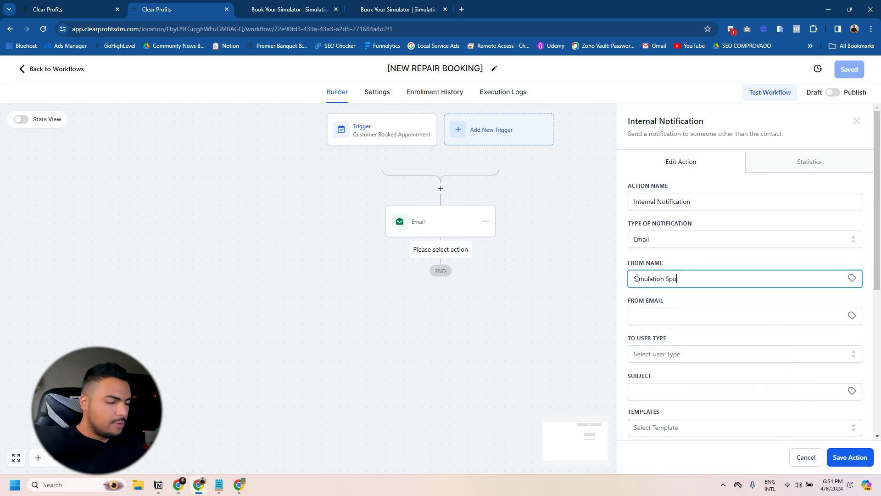
{"action": "left_click", "coordinate": [681, 315]}
{"action": "type", "text": "sup"}
{"action": "left_click", "coordinate": [693, 354]}
Step: Write a booking subject and a message listing the customer's details and appointment time
{"action": "scroll", "coordinate": [734, 321], "scroll_direction": "down", "scroll_amount": 3}
{"action": "left_click", "coordinate": [654, 251]}
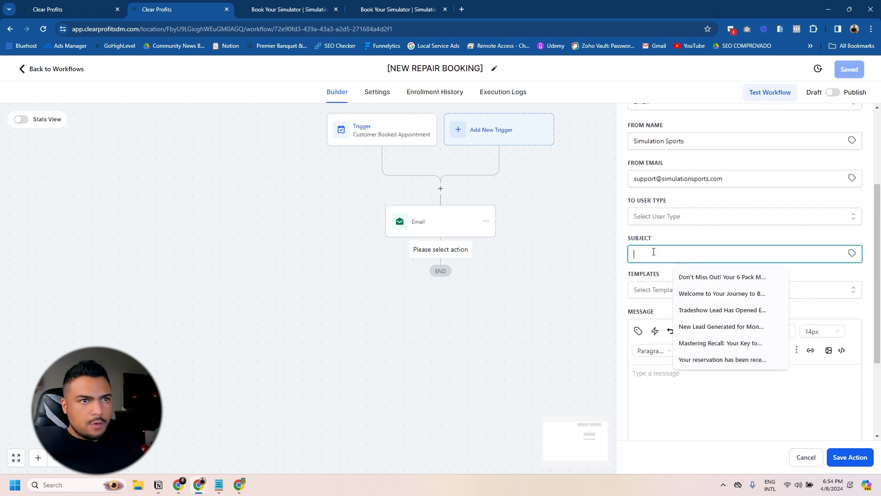
{"action": "type", "text": "A customer has booked an app"}
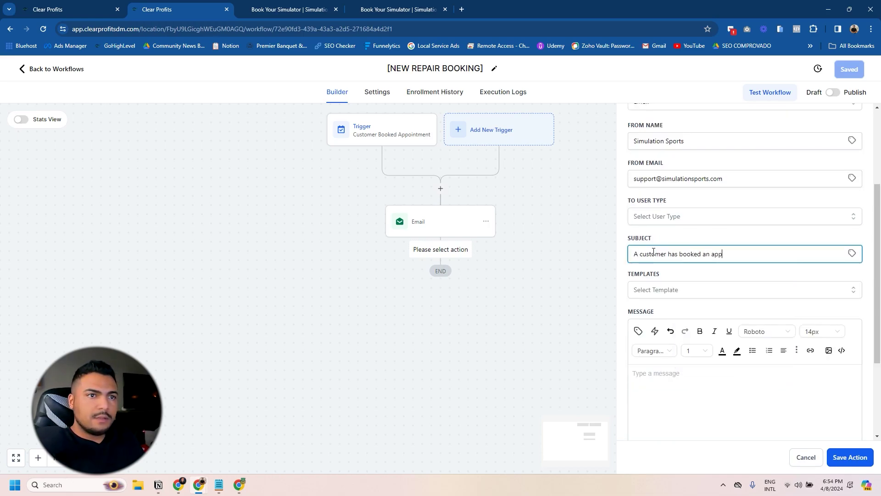
{"action": "key", "text": "BackSpace"}
{"action": "key", "text": "BackSpace"}
{"action": "key", "text": "BackSpace"}
{"action": "key", "text": "BackSpace"}
{"action": "key", "text": "BackSpace"}
{"action": "key", "text": "BackSpace"}
{"action": "key", "text": "BackSpace"}
{"action": "key", "text": "BackSpace"}
{"action": "key", "text": "BackSpace"}
{"action": "key", "text": "BackSpace"}
{"action": "key", "text": "BackSpace"}
{"action": "key", "text": "BackSpace"}
{"action": "key", "text": "BackSpace"}
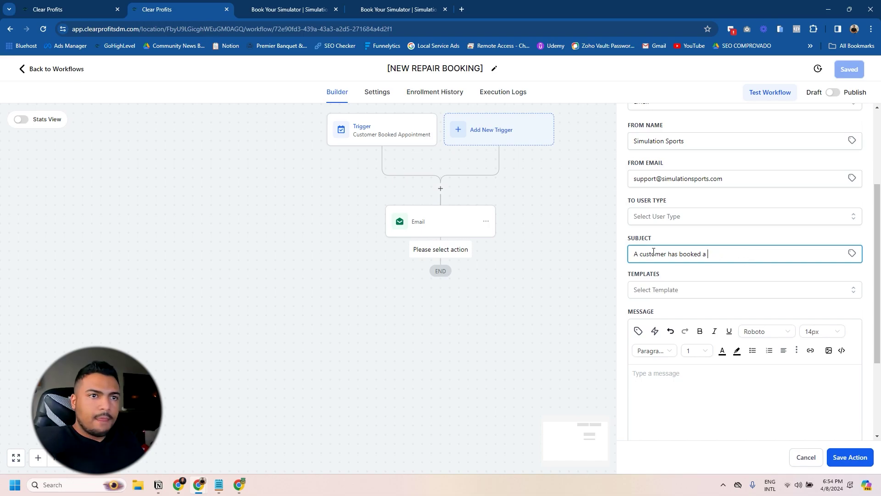
{"action": "left_click", "coordinate": [666, 375]}
{"action": "type", "text": "Hi Scott,"}
{"action": "key", "text": "Return"}
{"action": "key", "text": "Return"}
{"action": "type", "text": "A customer has booked a repair. Here are the detais"}
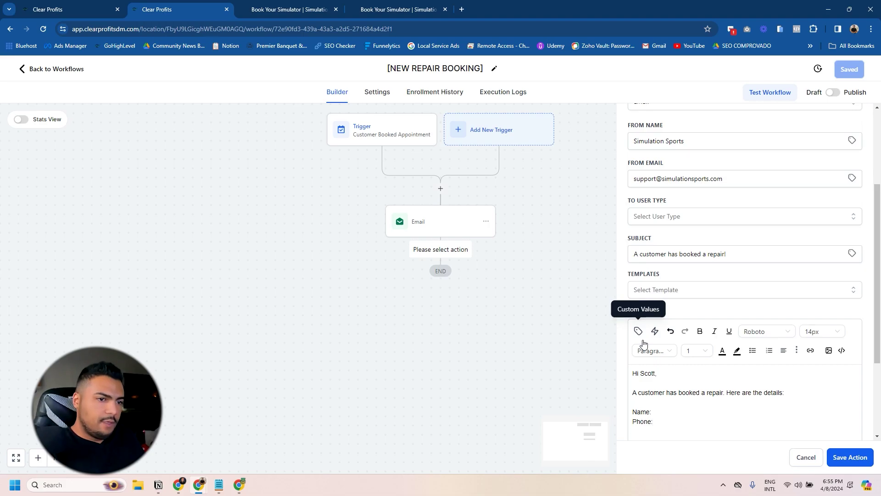
{"action": "scroll", "coordinate": [677, 373], "scroll_direction": "down", "scroll_amount": 1}
{"action": "type", "text": "Email:  "}
{"action": "type", "text": "Appointment date"}
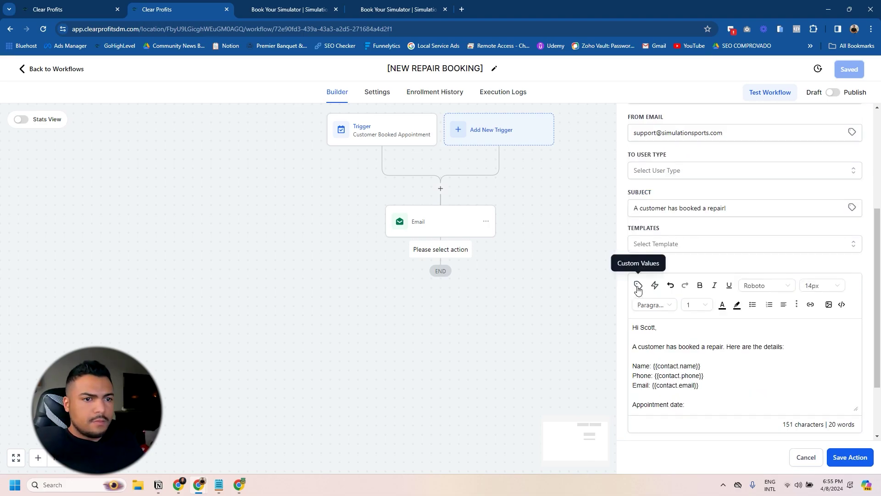
{"action": "left_click", "coordinate": [638, 285]}
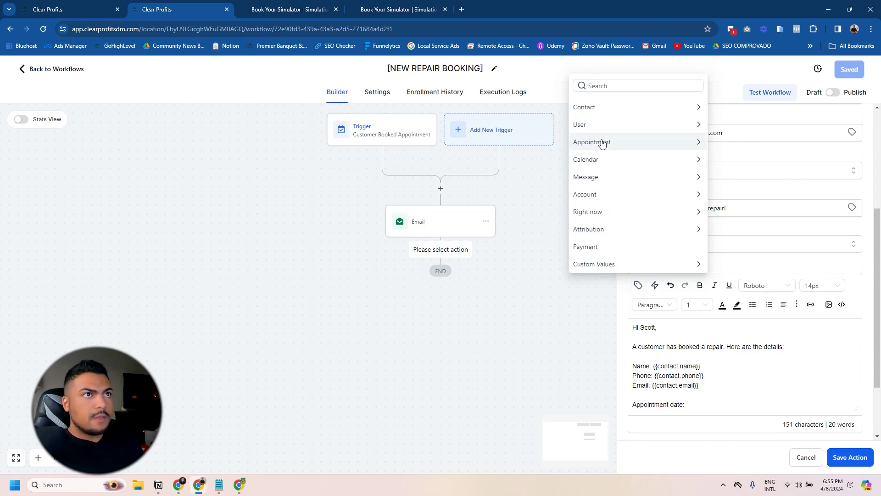
{"action": "left_click", "coordinate": [715, 156]}
Step: Send the notification to a custom recipient email address
{"action": "scroll", "coordinate": [704, 275], "scroll_direction": "up", "scroll_amount": 2}
{"action": "left_click", "coordinate": [704, 262]}
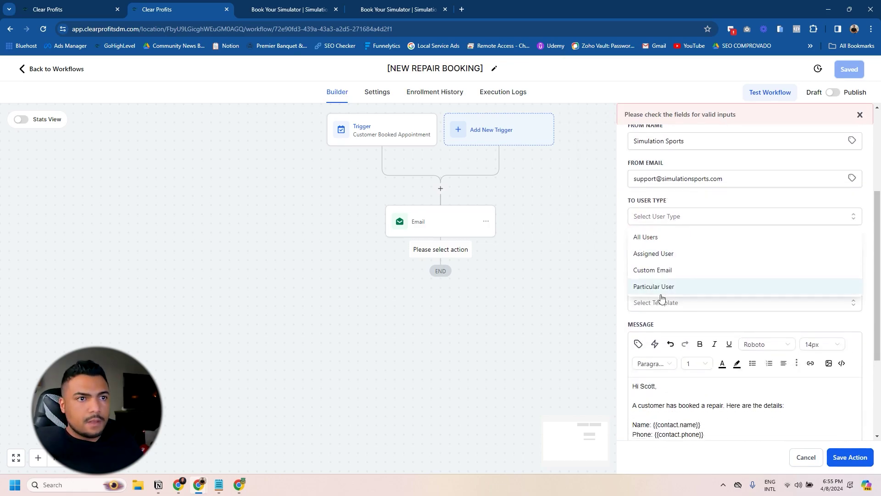
{"action": "left_click", "coordinate": [661, 270]}
{"action": "left_click", "coordinate": [658, 256]}
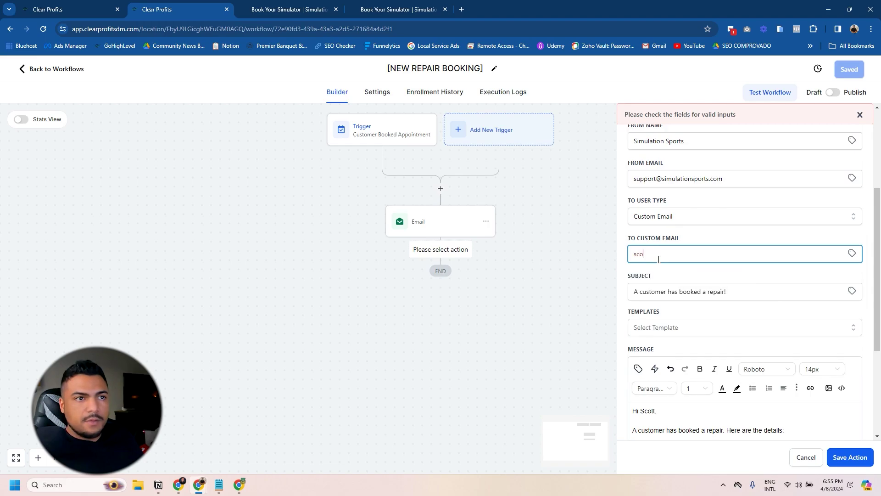
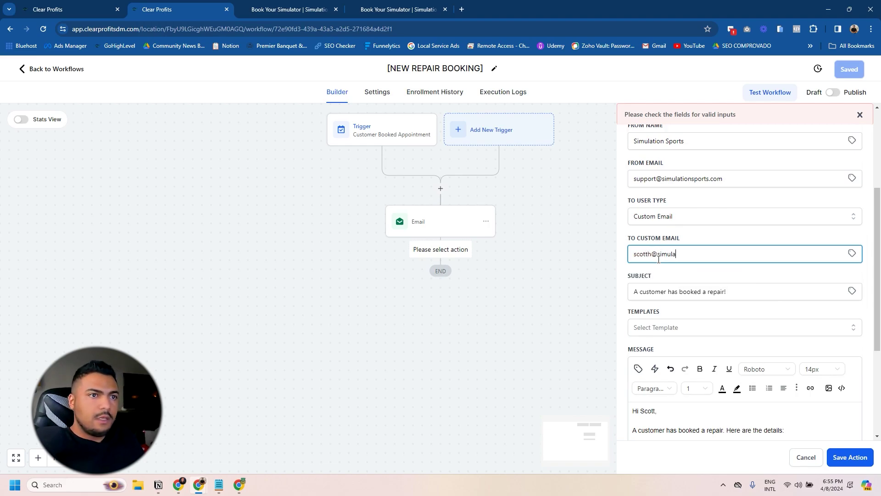
Step: Save the notification step, save the workflow, and publish it
{"action": "scroll", "coordinate": [682, 298], "scroll_direction": "down", "scroll_amount": 5}
{"action": "left_click", "coordinate": [849, 457]}
{"action": "left_click", "coordinate": [849, 70]}
{"action": "left_click", "coordinate": [833, 93]}
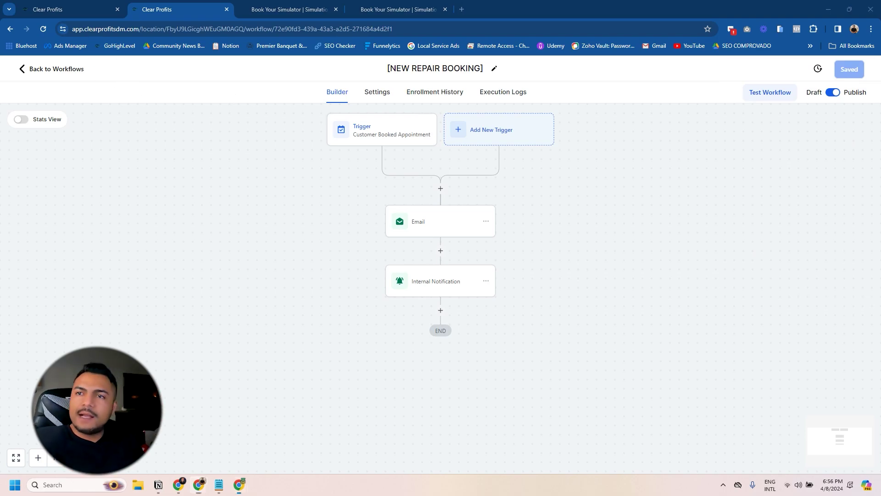
Step: Switch to the Golf Club Repair funnel and edit its Booking Page step in the page builder
{"action": "key", "text": "alt+Tab"}
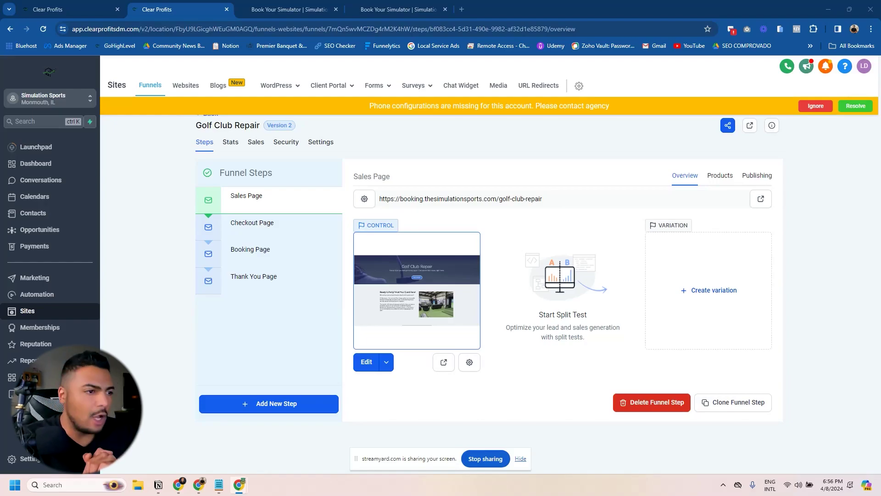
{"action": "left_click", "coordinate": [520, 459]}
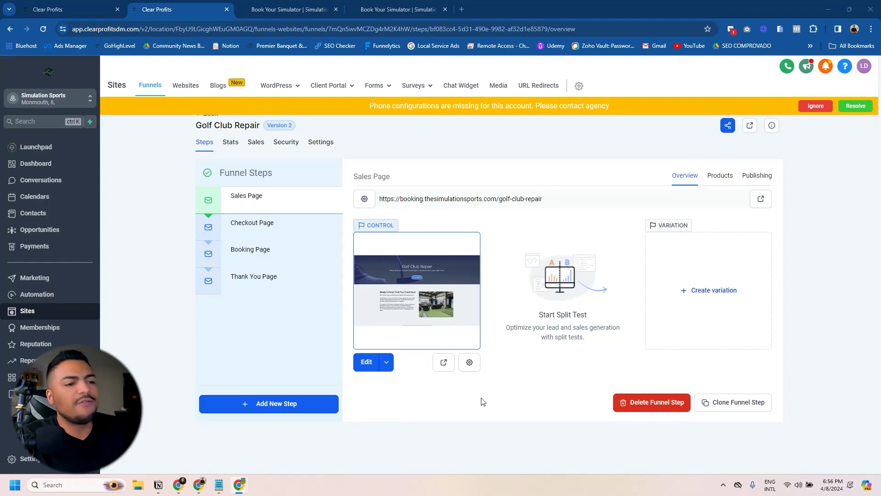
{"action": "mouse_move", "coordinate": [313, 270]}
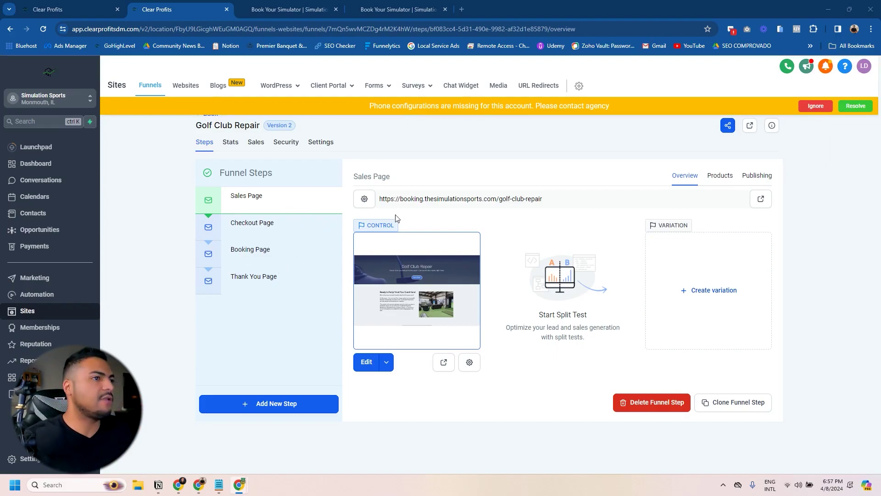
{"action": "left_click", "coordinate": [253, 226]}
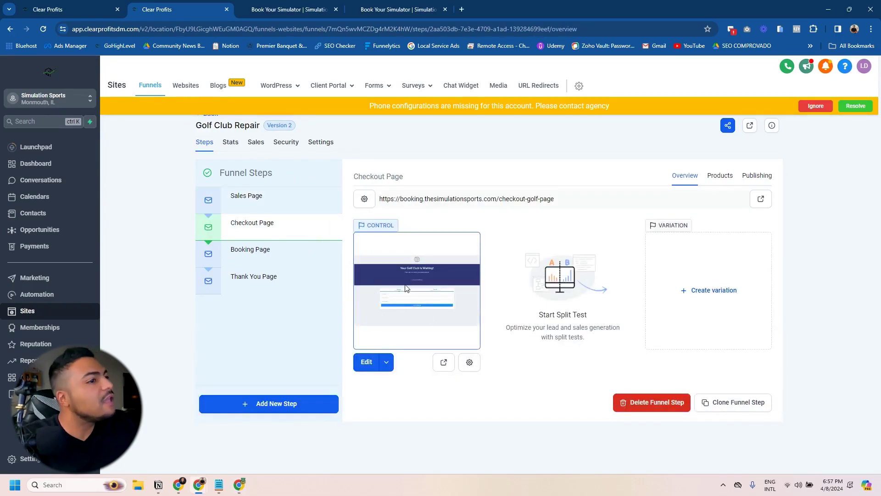
{"action": "left_click", "coordinate": [262, 253]}
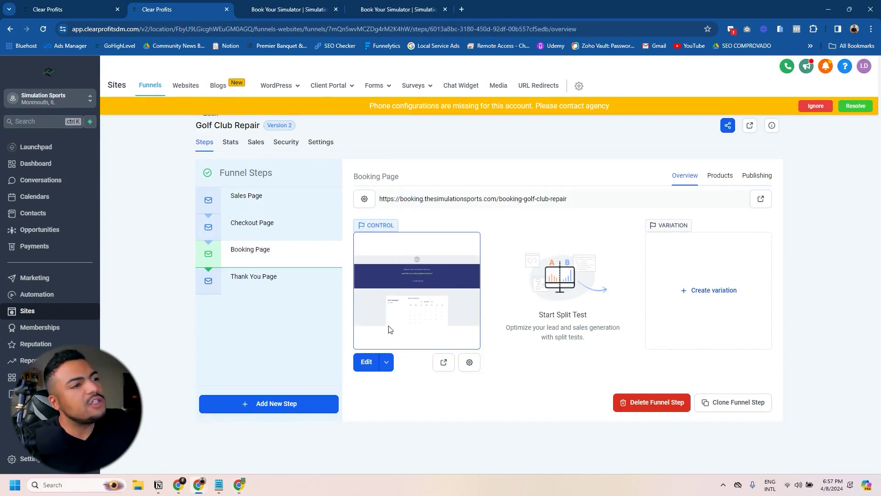
{"action": "left_click", "coordinate": [366, 362]}
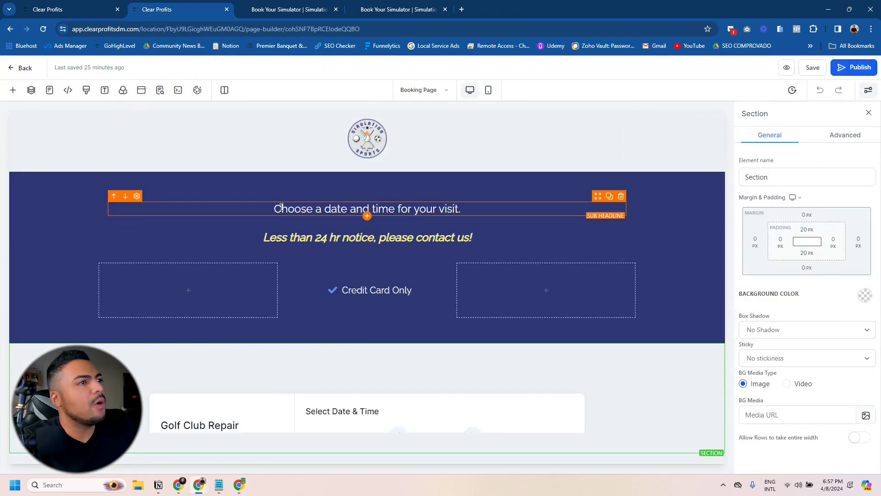
Step: Leave the NEW REPAIR BOOKING workflow for the workflows list in a separate tab
{"action": "left_click", "coordinate": [270, 209]}
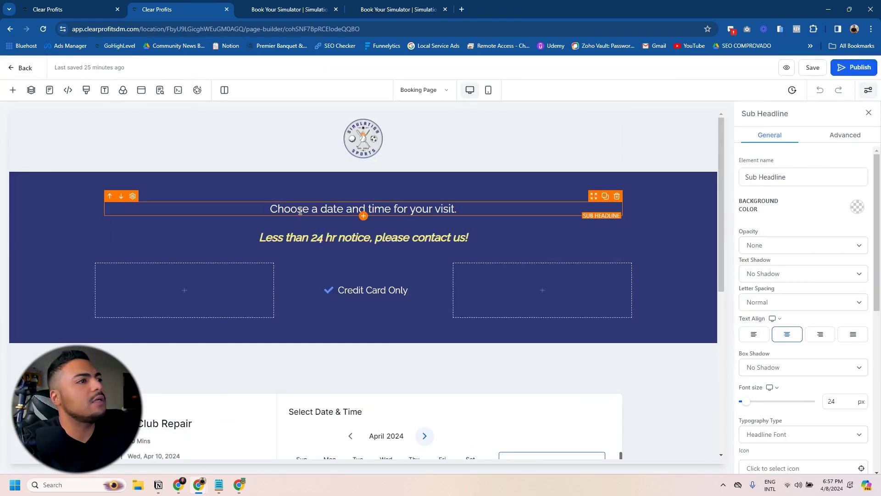
{"action": "left_click", "coordinate": [72, 8]}
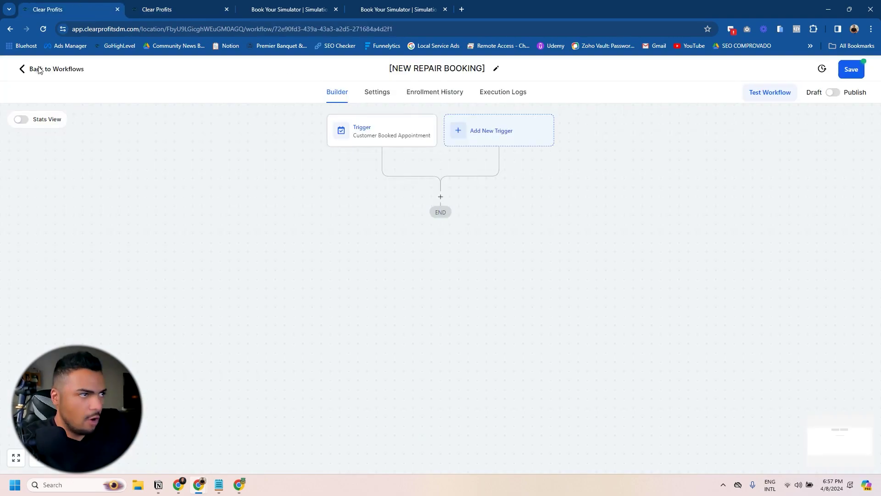
{"action": "left_click", "coordinate": [37, 69]}
{"action": "left_click", "coordinate": [490, 292]}
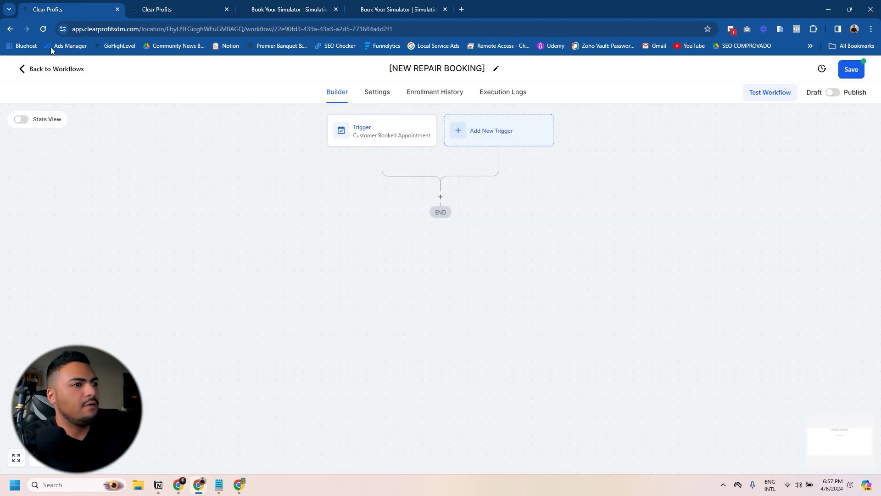
{"action": "middle_click", "coordinate": [9, 29]}
{"action": "left_click", "coordinate": [137, 10]}
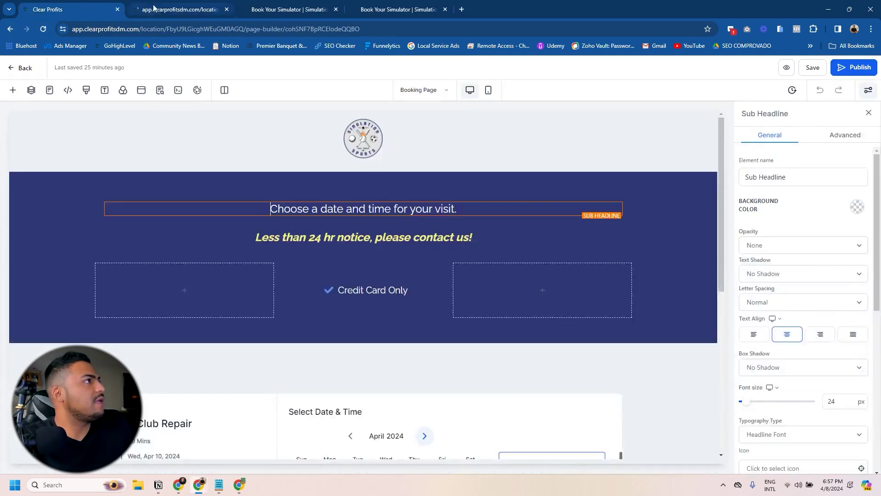
{"action": "left_click_drag", "start_coordinate": [122, 6], "coordinate": [26, 6]}
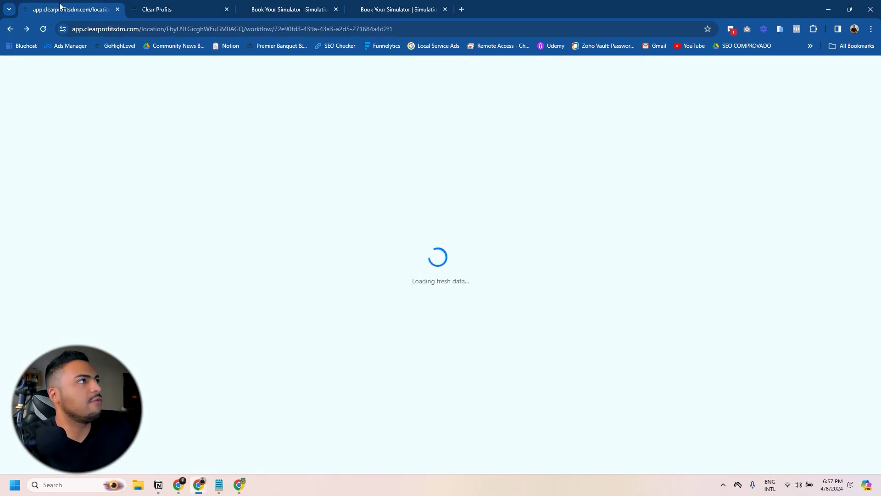
{"action": "left_click", "coordinate": [38, 70]}
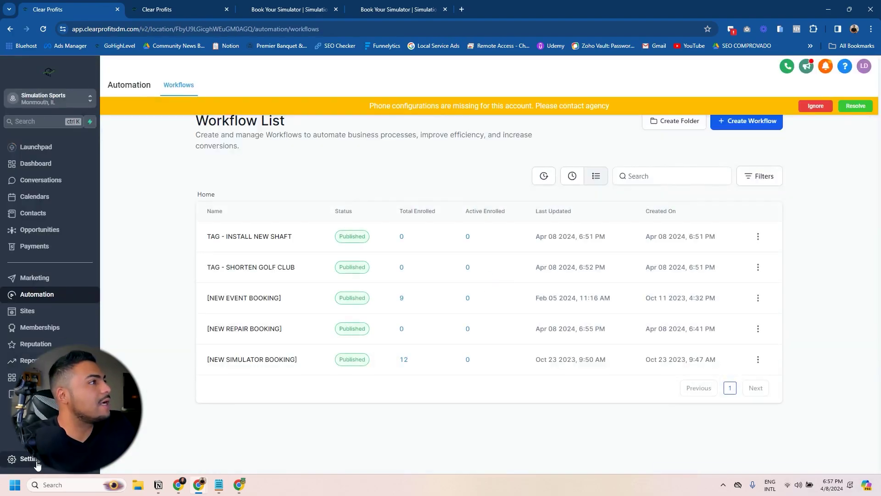
Step: Copy the First Name field's {{ contact.first_name }} key from Custom Fields, then return to the editor
{"action": "left_click", "coordinate": [38, 462]}
{"action": "scroll", "coordinate": [37, 458], "scroll_direction": "down", "scroll_amount": 1}
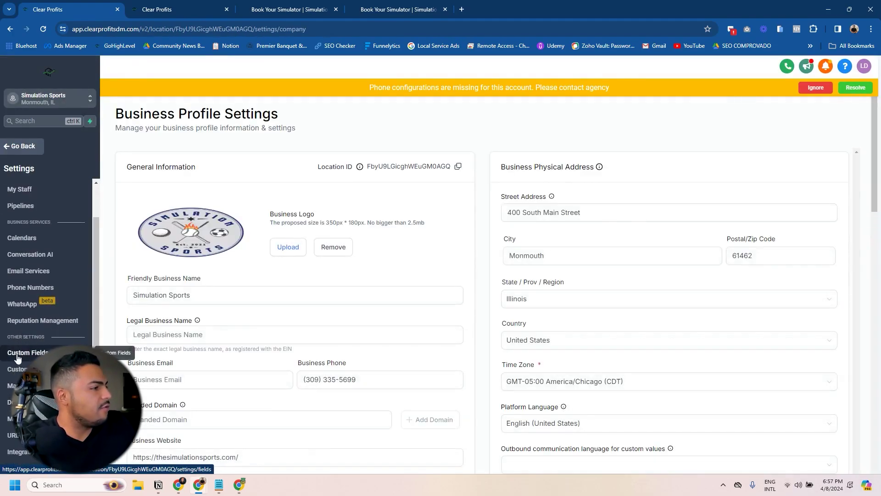
{"action": "left_click", "coordinate": [28, 352]}
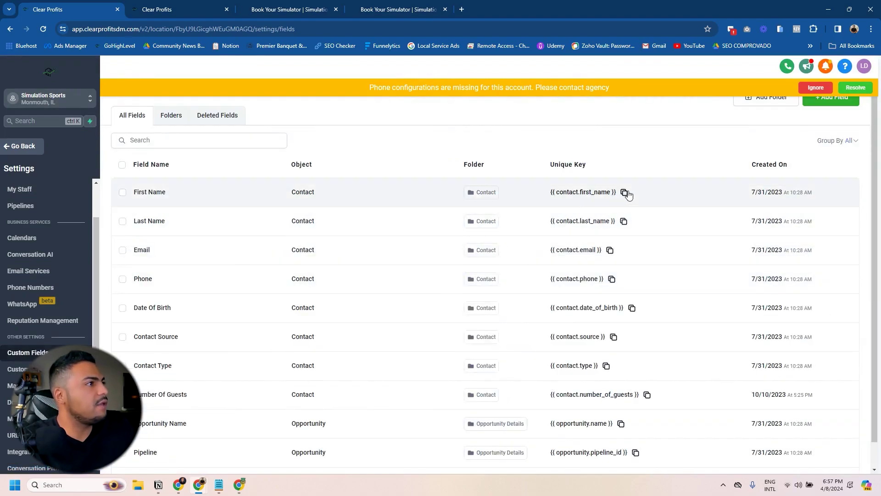
{"action": "left_click", "coordinate": [624, 192]}
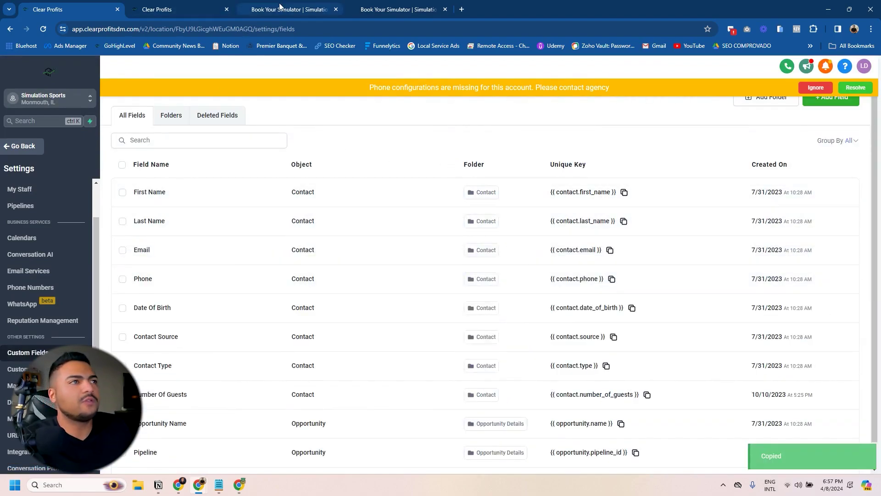
{"action": "left_click", "coordinate": [178, 4]}
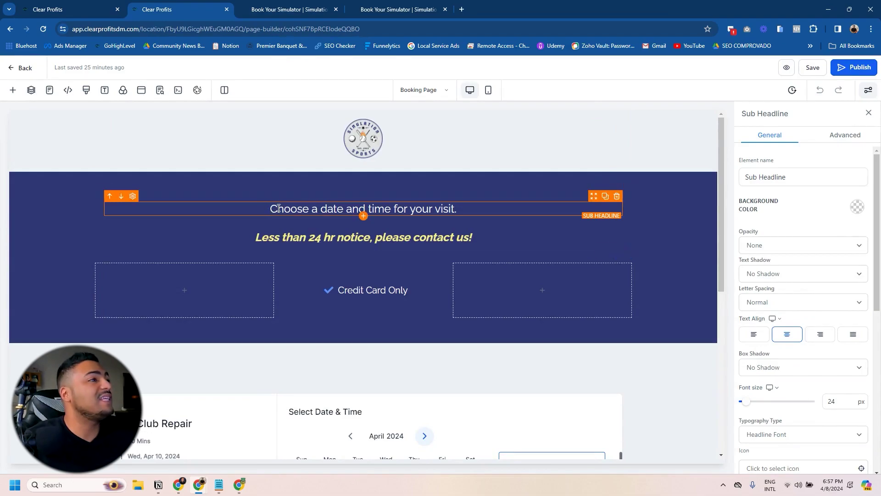
Step: Rewrite the sub headline as '{{ contact.first_name }}, now it's time to choose…' ending 'for your repair'
{"action": "left_click", "coordinate": [322, 217]}
{"action": "key", "text": "ctrl+v"}
{"action": "type", "text": ", now it's ti"}
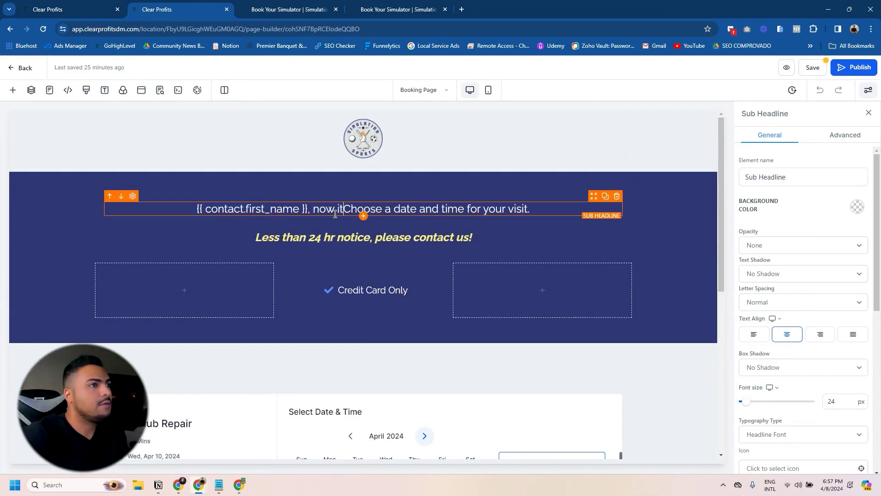
{"action": "type", "text": "me to"}
{"action": "key", "text": "Delete"}
{"action": "type", "text": "c"}
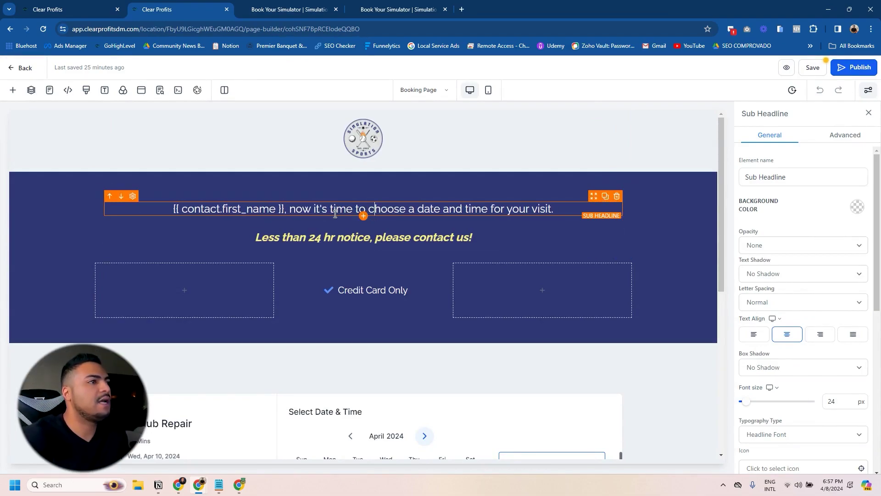
{"action": "left_click_drag", "start_coordinate": [530, 207], "coordinate": [585, 194]}
{"action": "type", "text": "repair"}
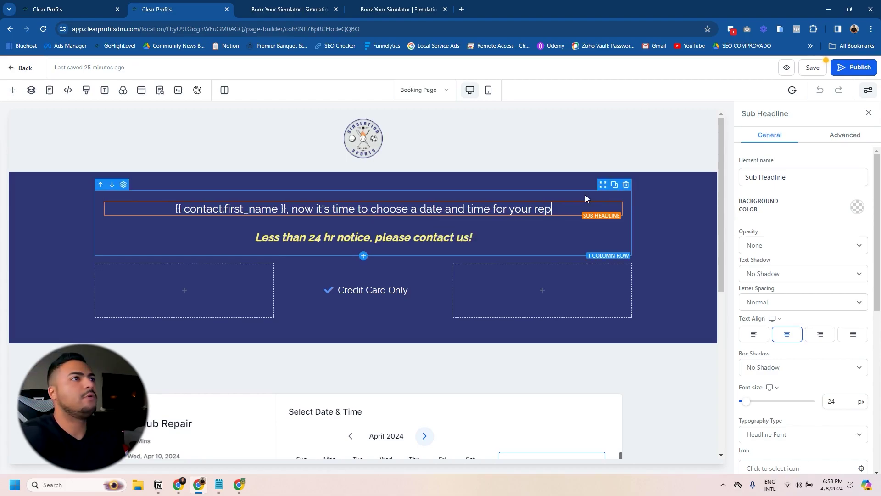
{"action": "left_click", "coordinate": [585, 194]}
{"action": "scroll", "coordinate": [547, 327], "scroll_direction": "down", "scroll_amount": 2}
{"action": "scroll", "coordinate": [419, 299], "scroll_direction": "down", "scroll_amount": 4}
{"action": "scroll", "coordinate": [419, 299], "scroll_direction": "up", "scroll_amount": 6}
Step: Save and publish the booking page, then return to the custom fields page
{"action": "left_click", "coordinate": [812, 67]}
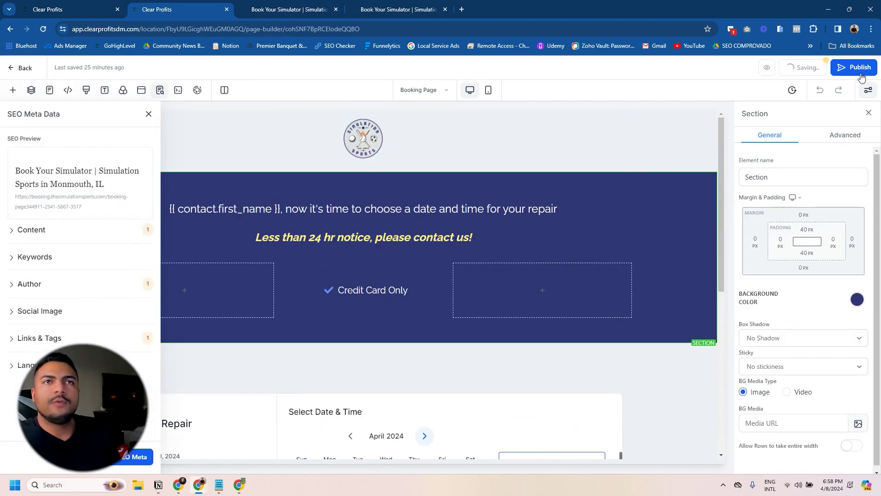
{"action": "left_click", "coordinate": [859, 67]}
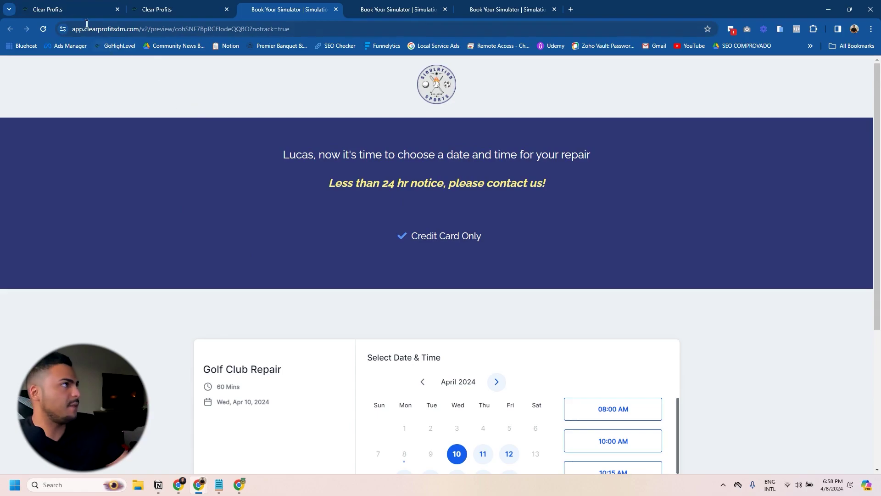
{"action": "left_click", "coordinate": [66, 10]}
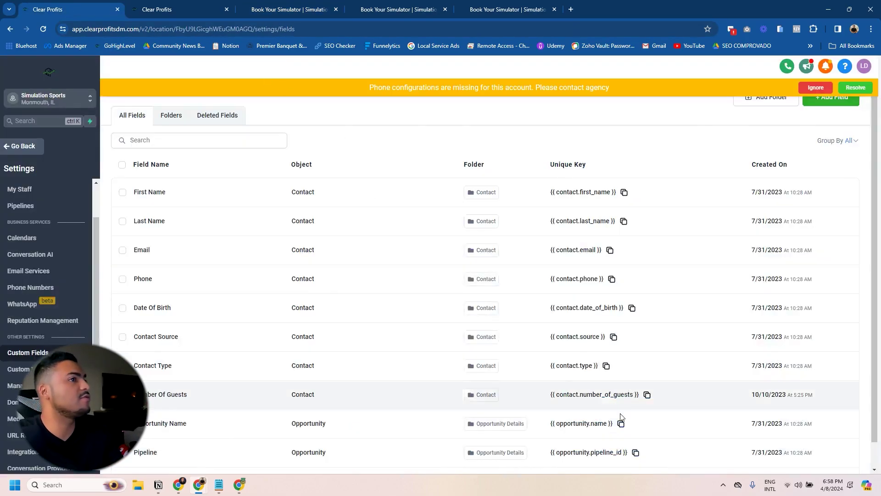
Step: Title the new workflow [ORDER FORM + NO BOOKING] and begin adding its trigger
{"action": "left_click", "coordinate": [25, 145]}
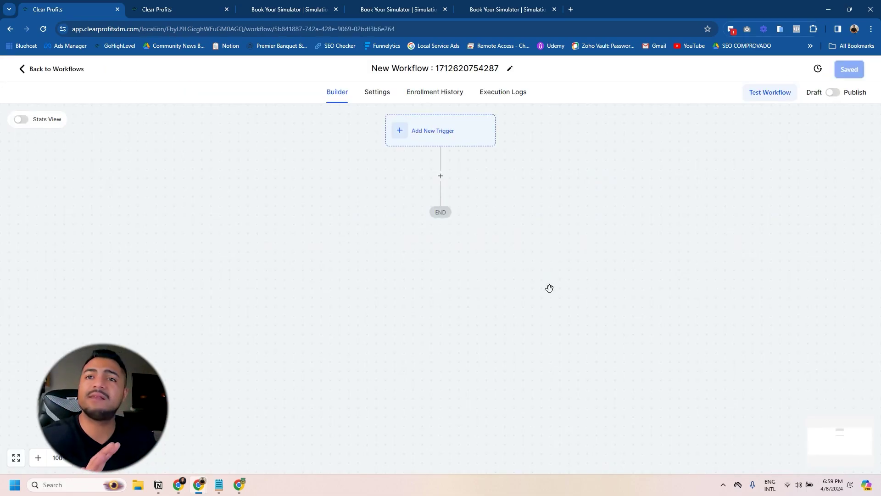
{"action": "left_click", "coordinate": [415, 69]}
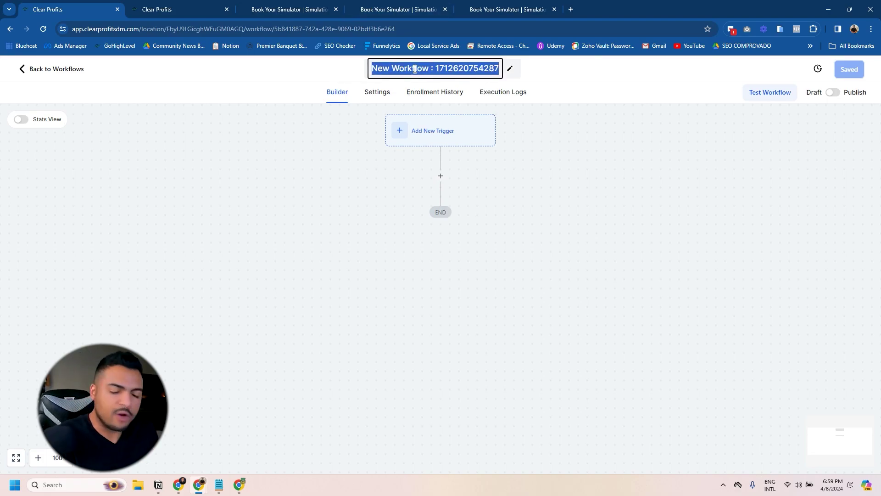
{"action": "key", "text": "BackSpace"}
{"action": "type", "text": "[ORDER"}
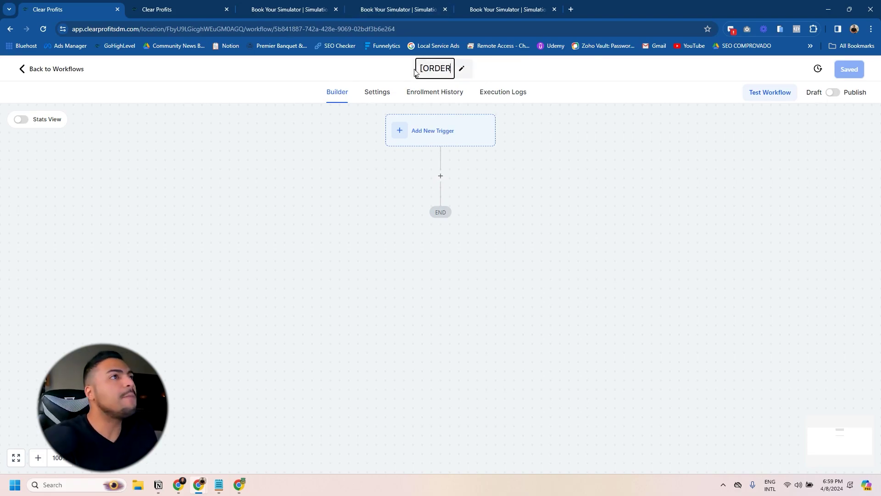
{"action": "type", "text": " FORM "}
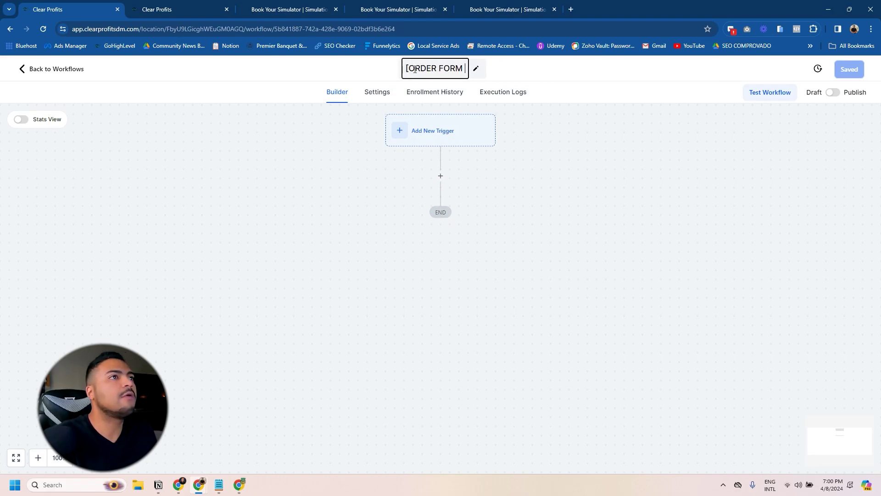
{"action": "type", "text": "+NO BOOKING]"}
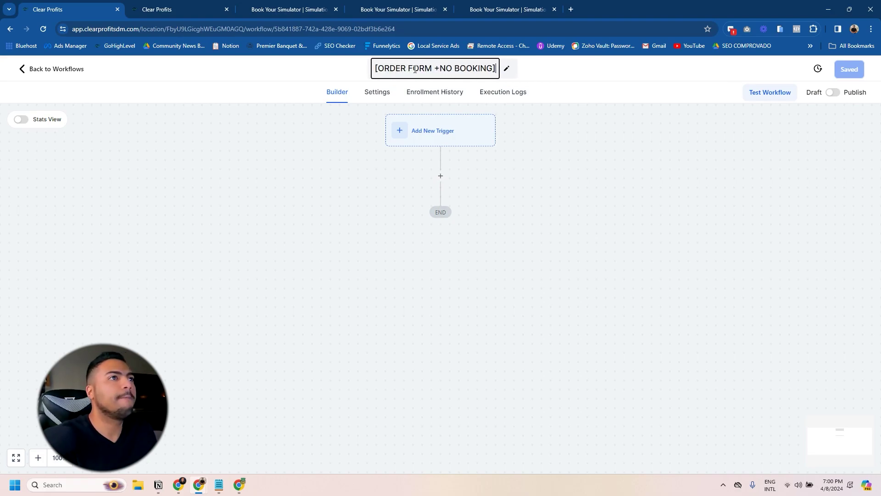
{"action": "left_click", "coordinate": [440, 69]}
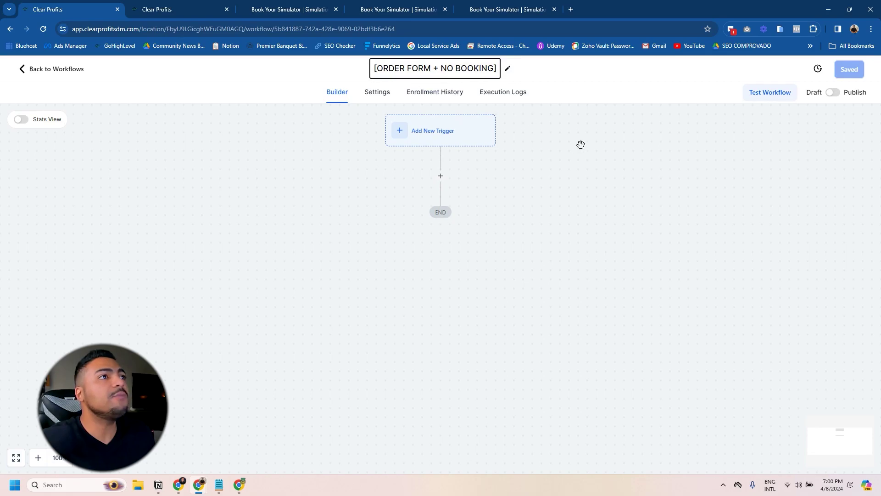
{"action": "left_click", "coordinate": [507, 128]}
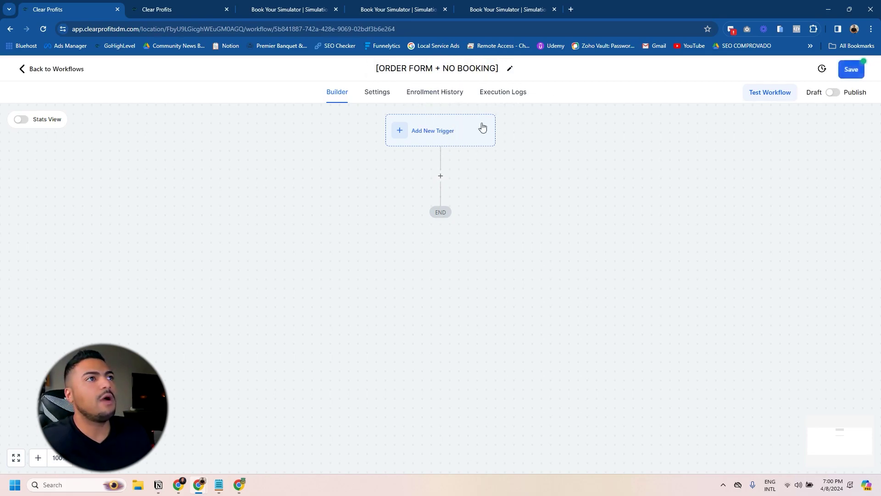
{"action": "left_click", "coordinate": [448, 132]}
Step: Add an Order Submitted trigger filtered to Global Product Is Get Your Golf Club Repaired!
{"action": "type", "text": "order"}
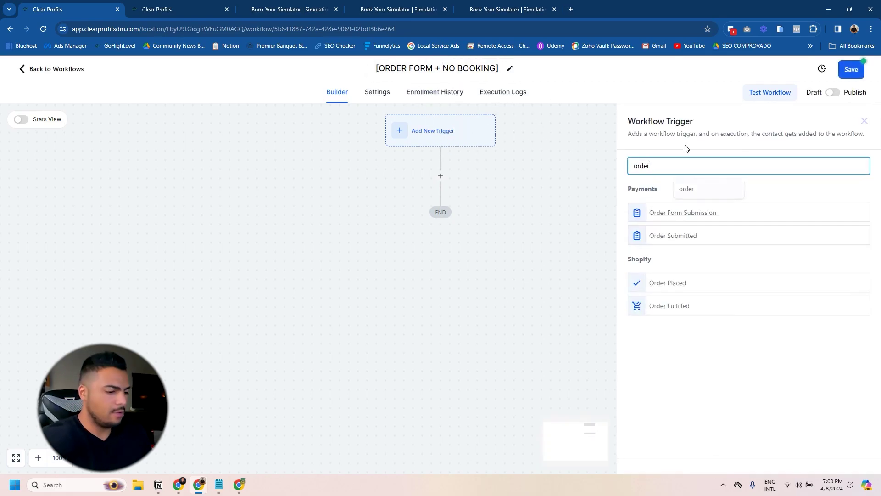
{"action": "left_click", "coordinate": [662, 234]}
{"action": "left_click", "coordinate": [508, 283]}
{"action": "left_click", "coordinate": [509, 339]}
{"action": "left_click", "coordinate": [715, 275]}
{"action": "left_click", "coordinate": [702, 296]}
{"action": "left_click", "coordinate": [746, 273]}
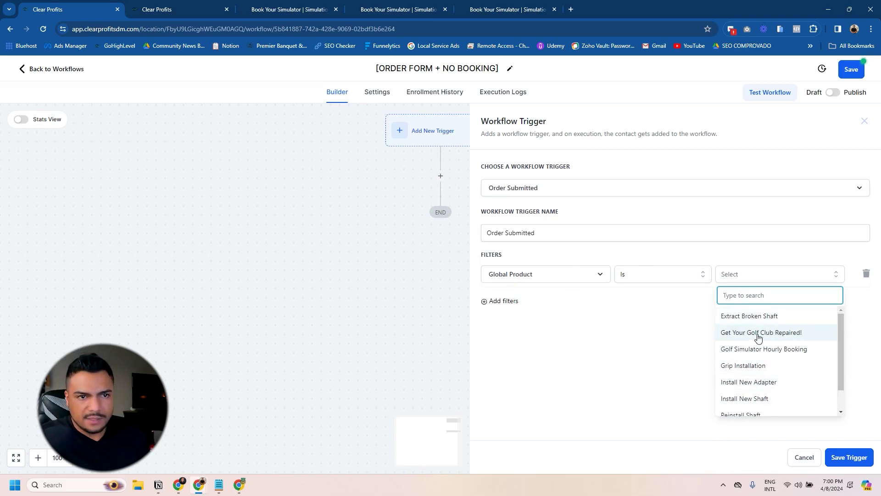
{"action": "left_click", "coordinate": [741, 334]}
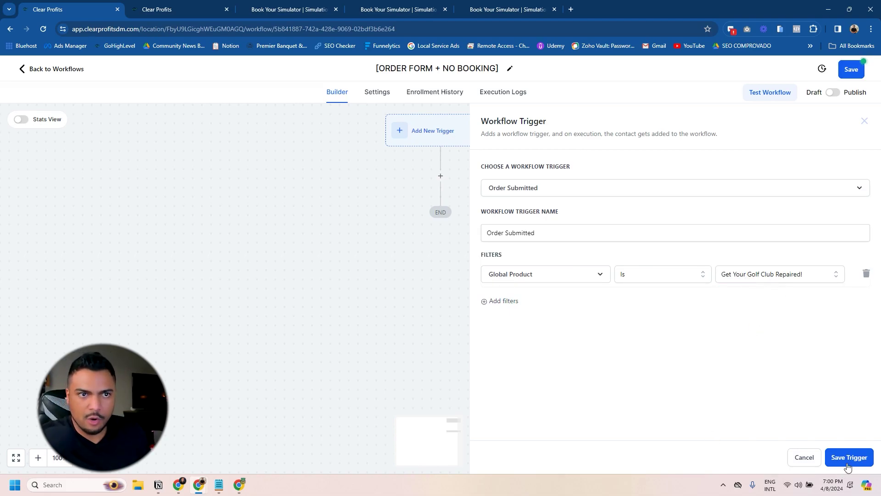
{"action": "left_click", "coordinate": [850, 457]}
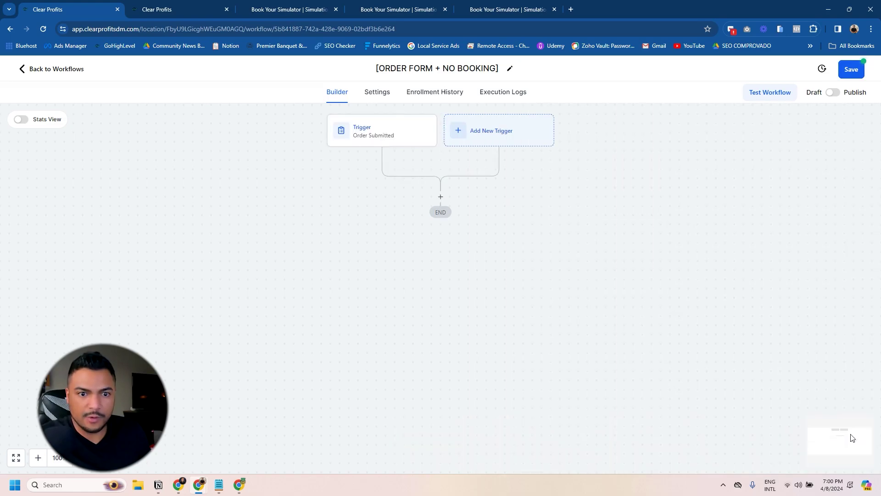
Step: Add a Wait step after the trigger and save the workflow
{"action": "left_click", "coordinate": [440, 197]}
{"action": "type", "text": "wai"}
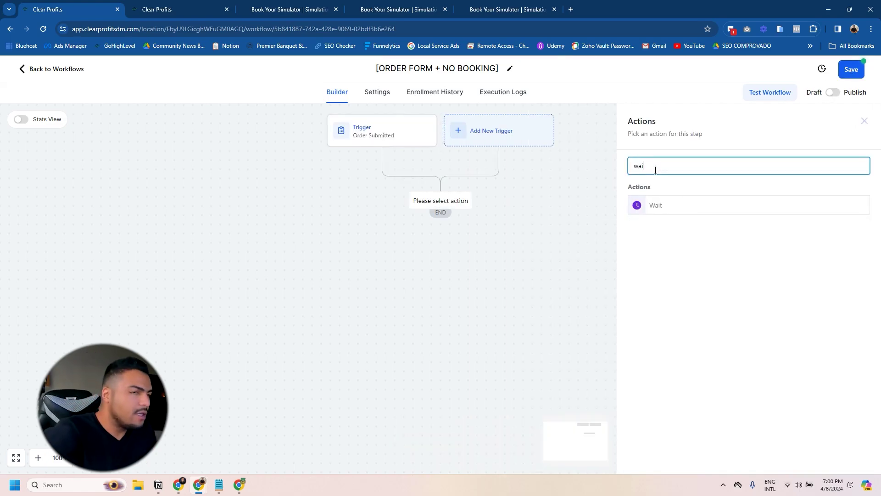
{"action": "left_click", "coordinate": [675, 211]}
{"action": "left_click", "coordinate": [510, 265]}
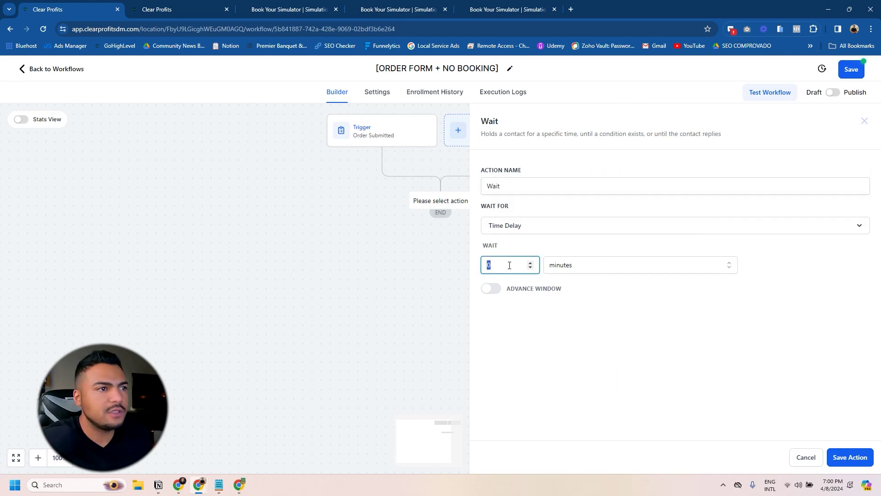
{"action": "left_click", "coordinate": [850, 69]}
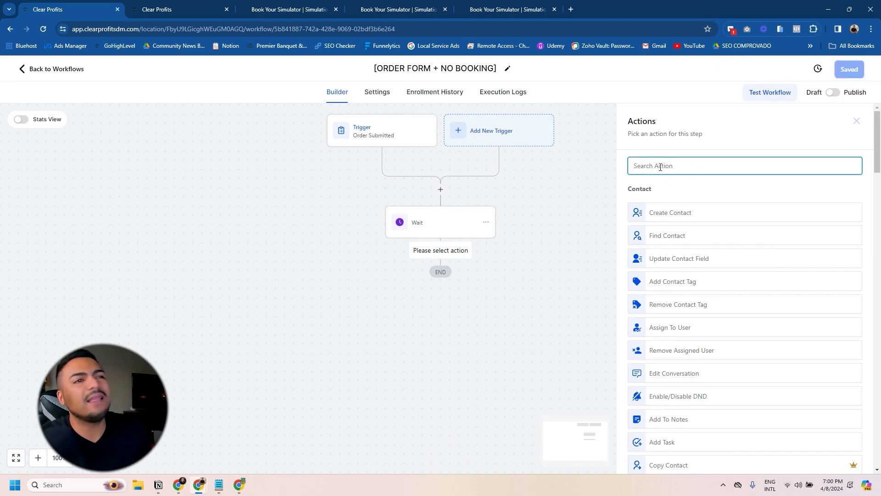
Step: Add a Send Email action with Simulation Sports as sender name and fill the sender email
{"action": "type", "text": "ema"}
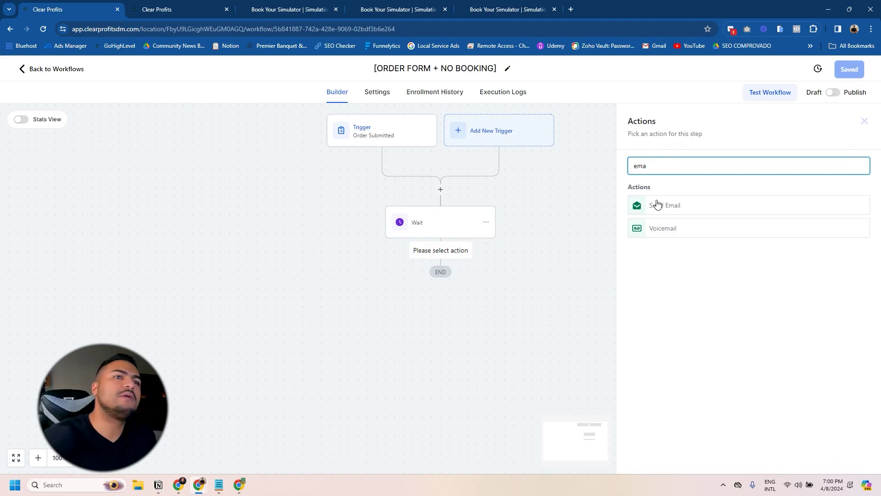
{"action": "left_click", "coordinate": [657, 205]}
{"action": "left_click", "coordinate": [659, 238]}
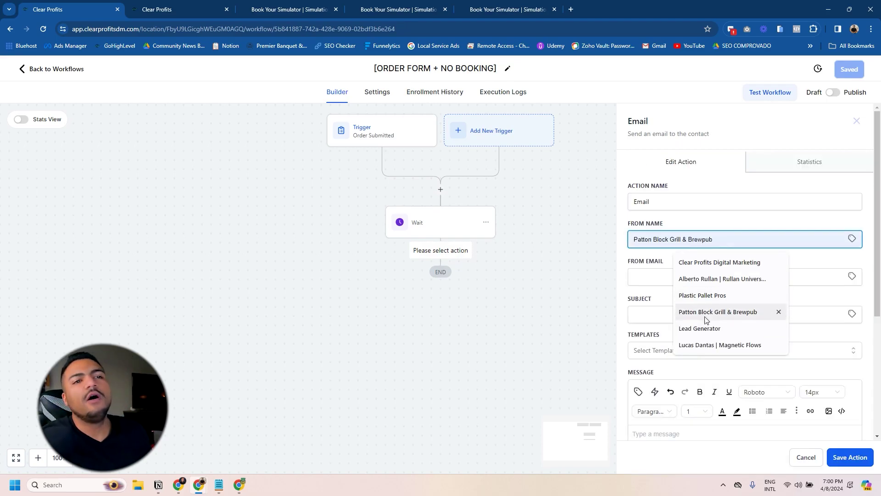
{"action": "type", "text": "sim"}
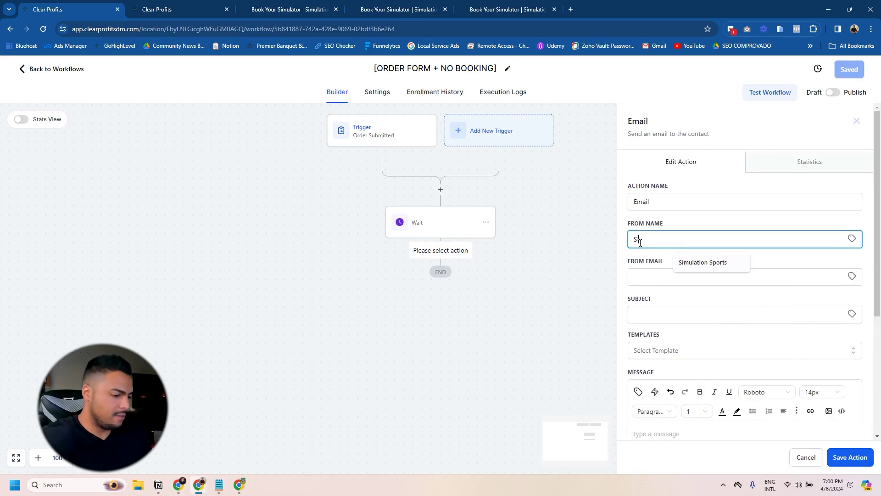
{"action": "left_click", "coordinate": [682, 263]}
{"action": "left_click", "coordinate": [649, 276]}
{"action": "type", "text": "su"}
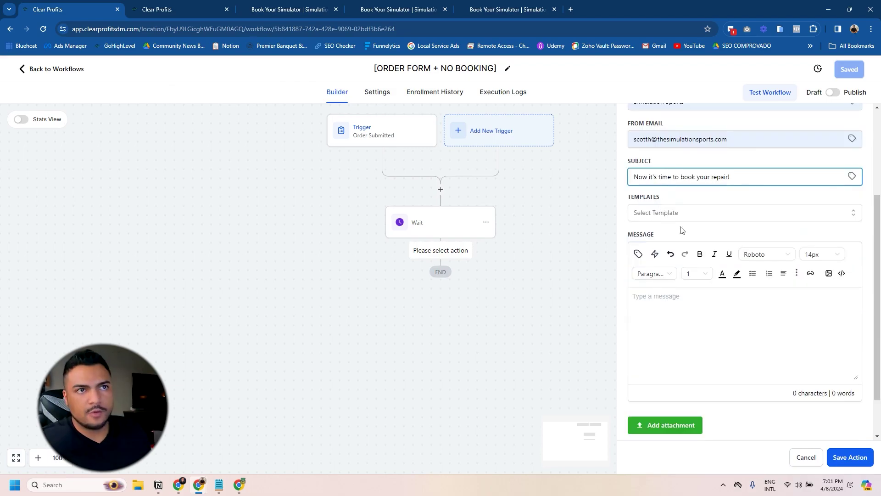
{"action": "scroll", "coordinate": [665, 243], "scroll_direction": "up", "scroll_amount": 2}
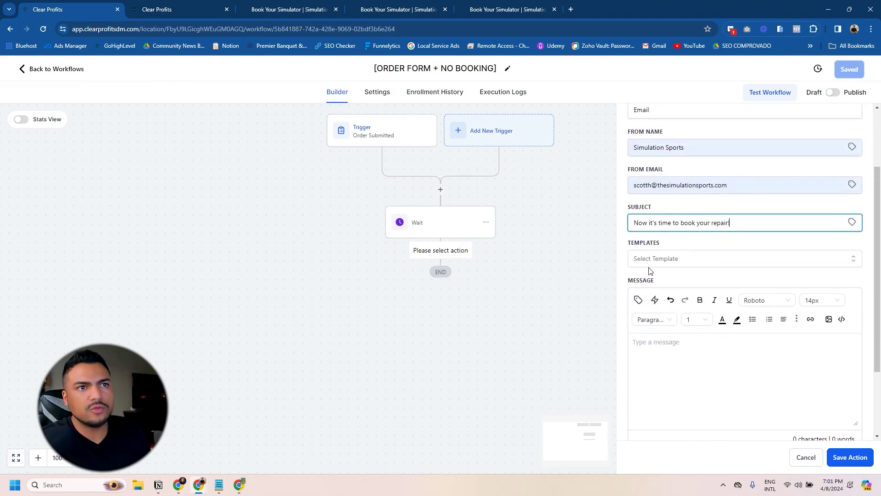
Step: Start the email body with the contact's Full Name merge field and a comma
{"action": "left_click", "coordinate": [655, 343]}
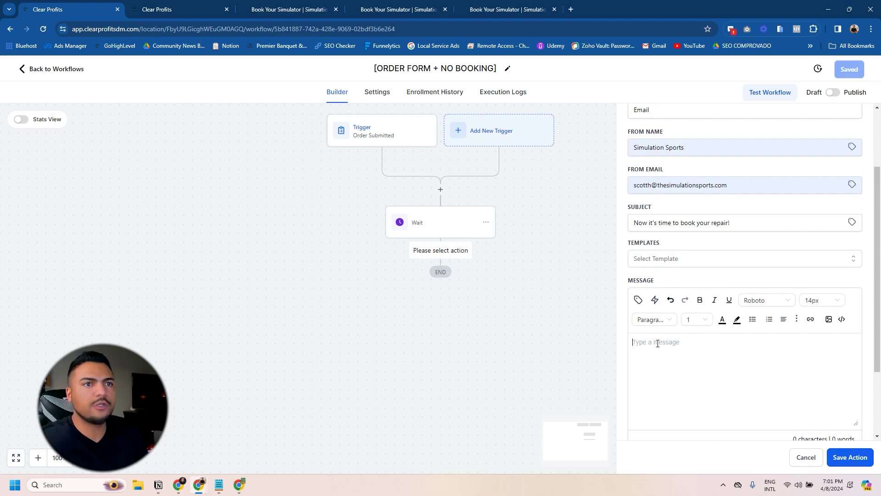
{"action": "left_click", "coordinate": [639, 300]}
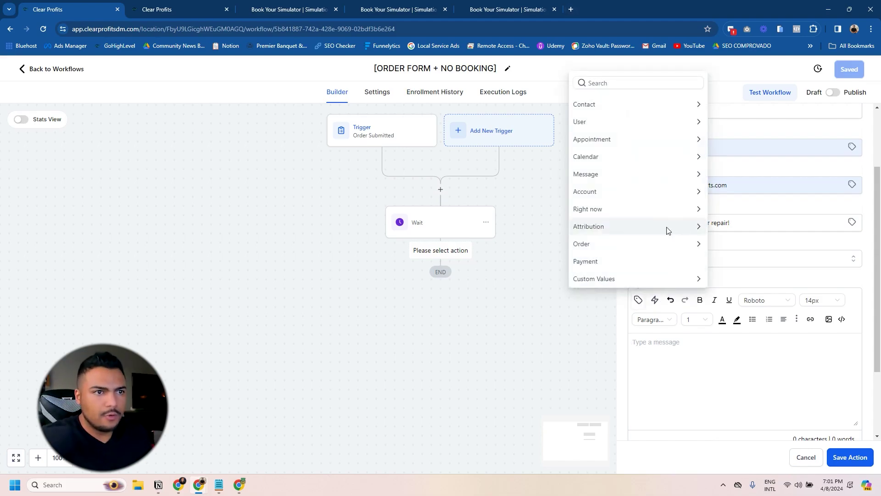
{"action": "left_click", "coordinate": [635, 105]}
{"action": "left_click", "coordinate": [602, 102]}
{"action": "type", "text": ","}
{"action": "key", "text": "Return"}
{"action": "key", "text": "Return"}
Step: Write the line 'Thanks for purchasing your repair. Now it's time to book a time' below the greeting
{"action": "type", "text": "We have see"}
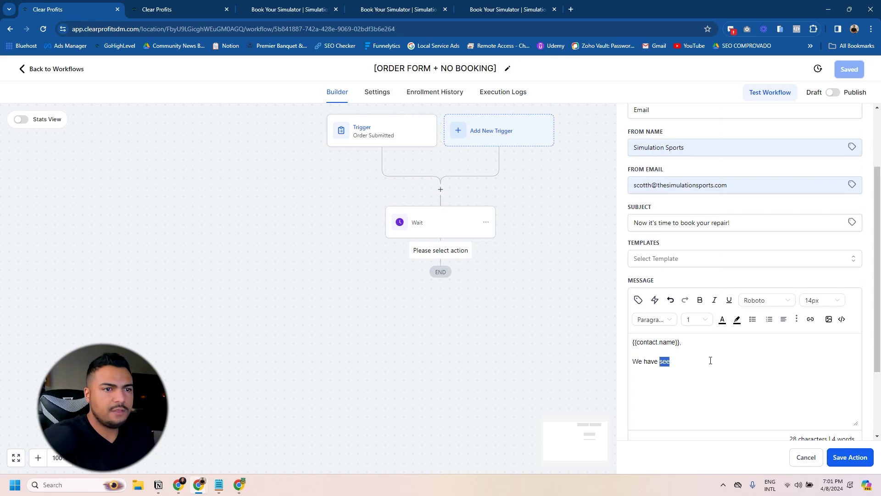
{"action": "key", "text": "ctrl+shift+Left"}
{"action": "key", "text": "BackSpace"}
{"action": "key", "text": "ctrl+BackSpace"}
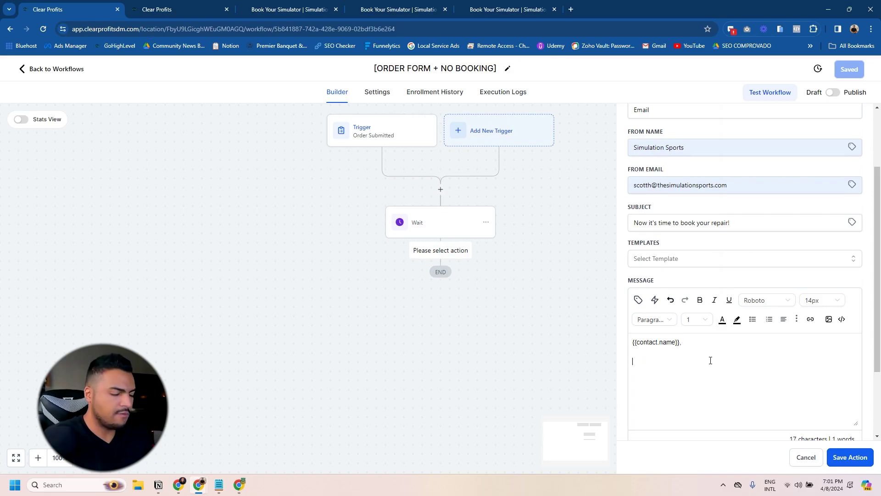
{"action": "type", "text": "W"}
{"action": "key", "text": "BackSpace"}
{"action": "type", "text": "You have purchased"}
{"action": "key", "text": "Home"}
{"action": "type", "text": "Thanks for p"}
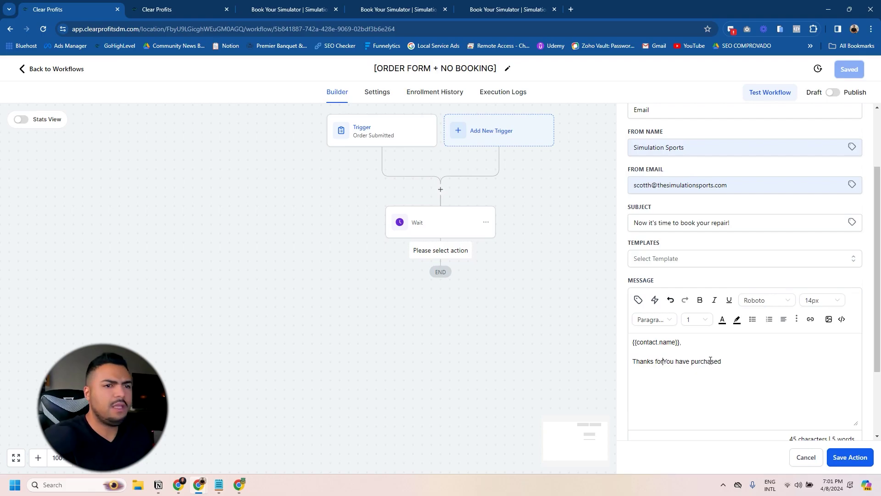
{"action": "type", "text": "urchasing your "}
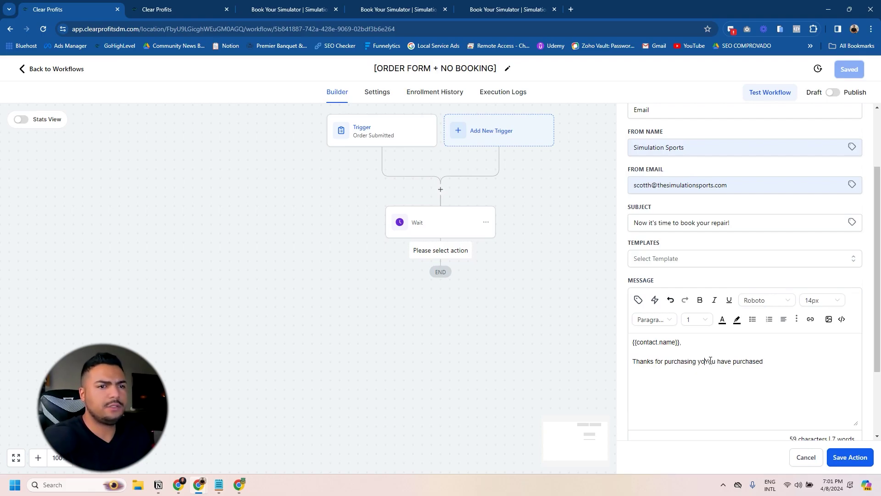
{"action": "type", "text": "repair. Now it's"}
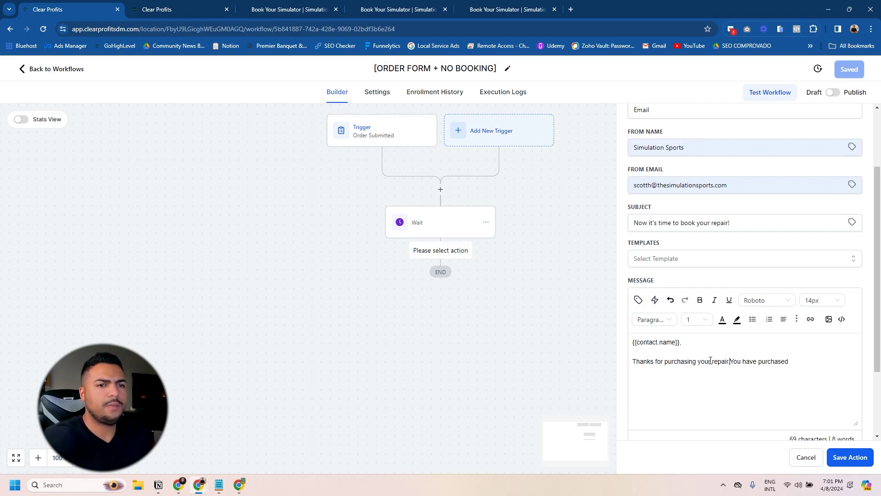
{"action": "type", "text": " time to book a time"}
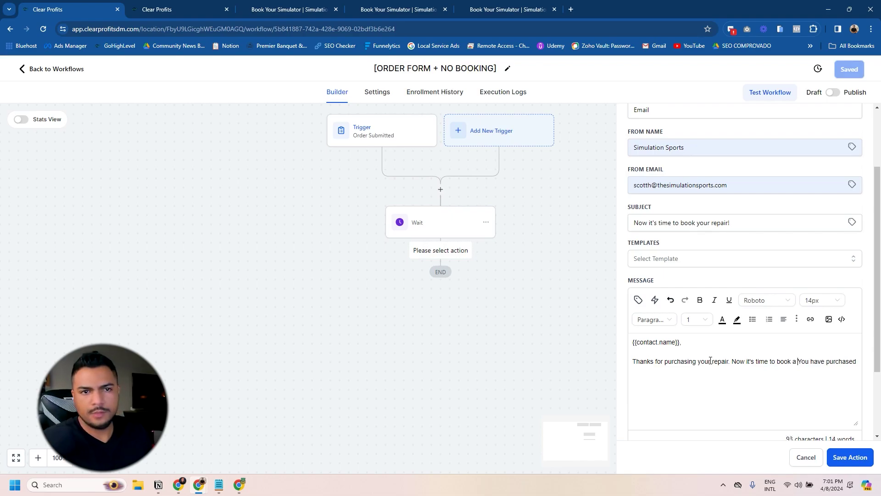
{"action": "key", "text": "shift+ctrl+End"}
{"action": "key", "text": "BackSpace"}
{"action": "key", "text": "BackSpace"}
{"action": "type", "text": ". plea"}
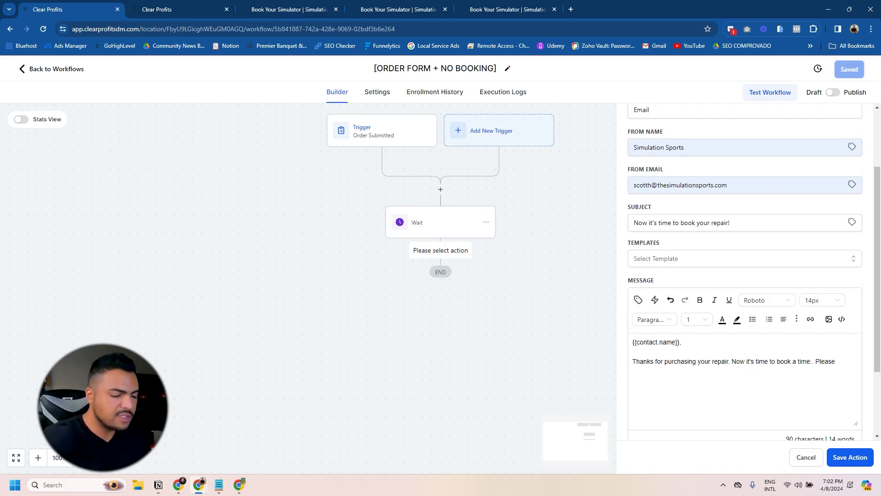
{"action": "key", "text": "BackSpace"}
{"action": "key", "text": "BackSpace"}
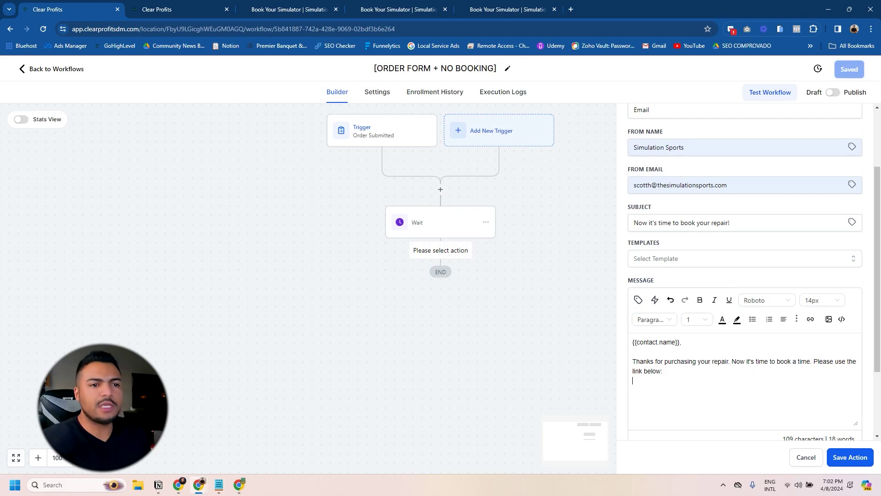
Step: Copy the golf-club-repair booking page URL from Chrome
{"action": "key", "text": "ctrl+3"}
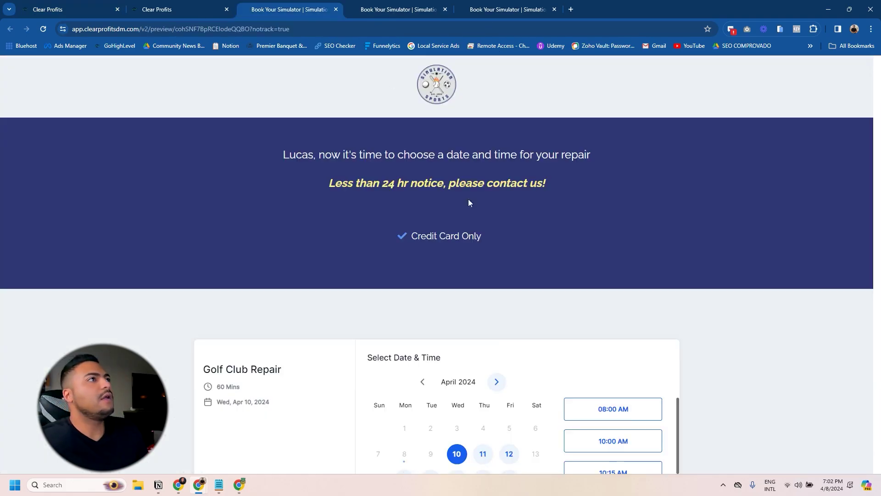
{"action": "left_click", "coordinate": [377, 14]}
{"action": "key", "text": "ctrl+Tab"}
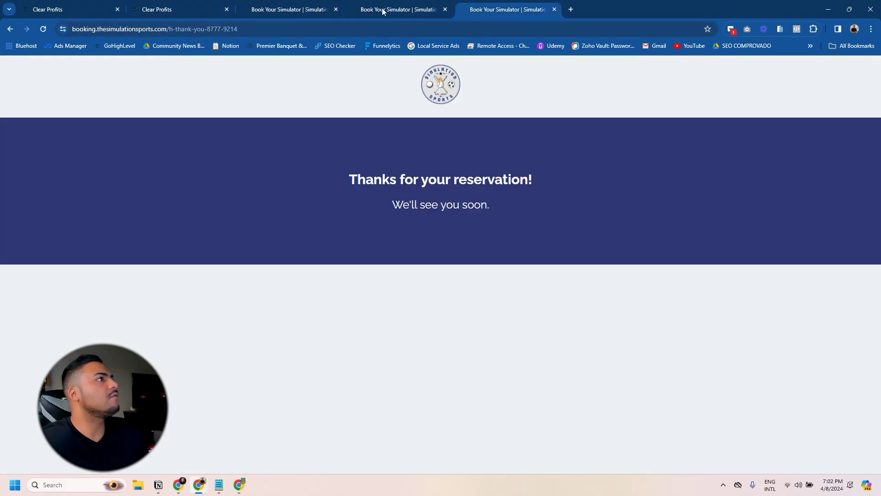
{"action": "key", "text": "ctrl+shift+Tab"}
{"action": "left_click", "coordinate": [206, 28]}
{"action": "type", "text": "boo"}
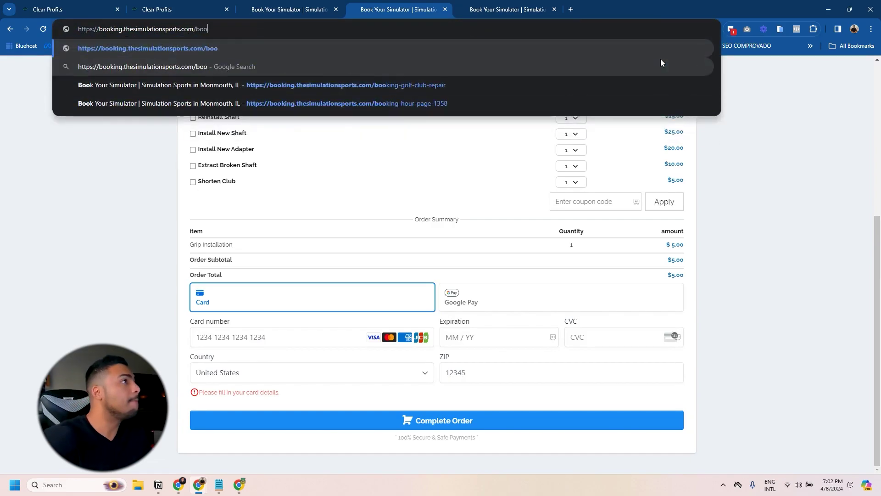
{"action": "key", "text": "Down"}
{"action": "key", "text": "ctrl+a"}
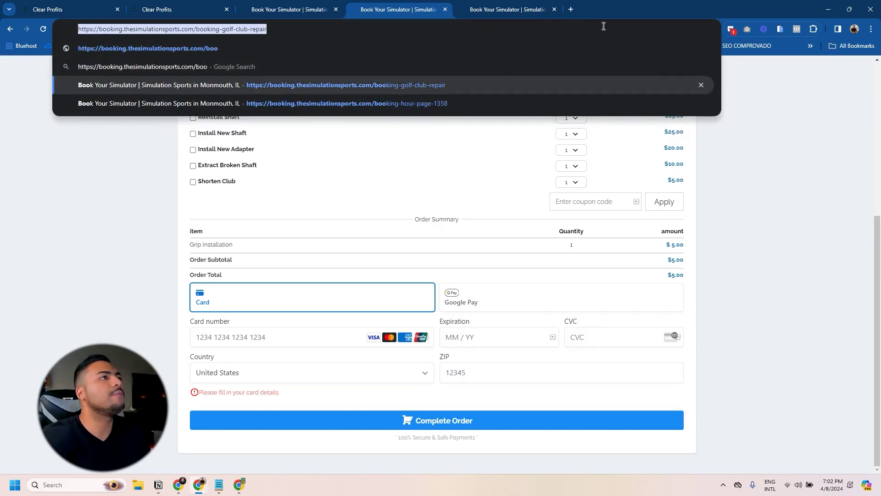
{"action": "key", "text": "ctrl+c"}
Step: Paste the booking link into the email, then save the action and the workflow
{"action": "left_click", "coordinate": [80, 5]}
{"action": "key", "text": "ctrl+v"}
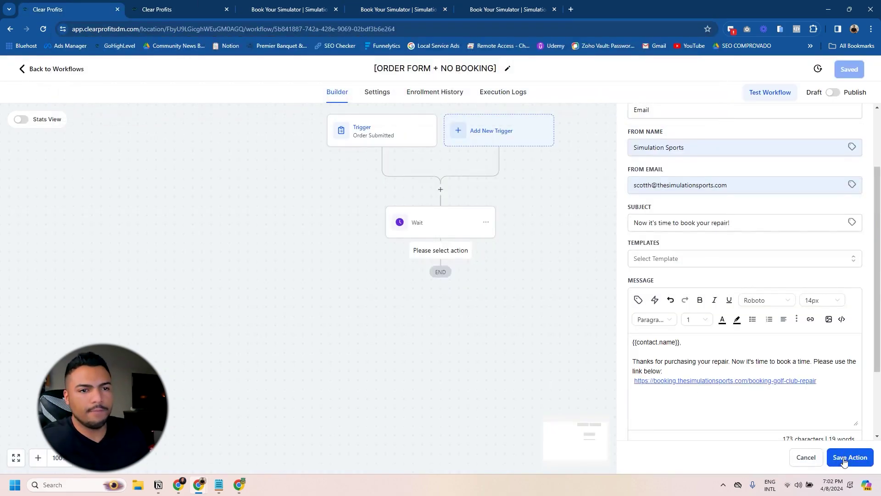
{"action": "left_click", "coordinate": [859, 463]}
{"action": "left_click", "coordinate": [851, 69]}
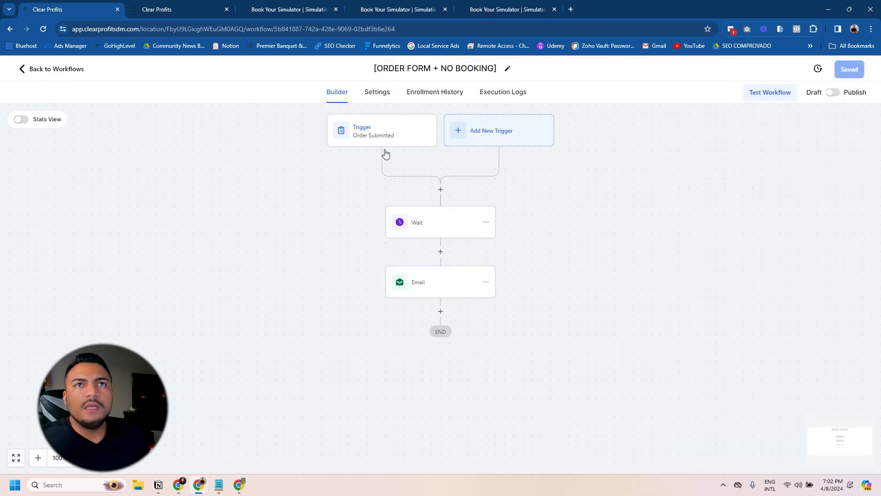
Step: Publish and save ORDER FORM + NO BOOKING, then open the NEW REPAIR BOOKING workflow
{"action": "left_click", "coordinate": [833, 92]}
{"action": "left_click", "coordinate": [849, 69]}
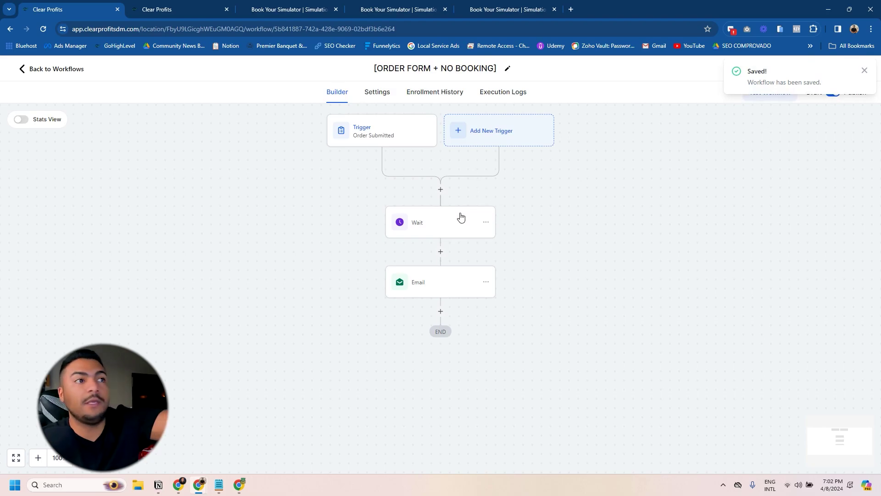
{"action": "left_click", "coordinate": [56, 70]}
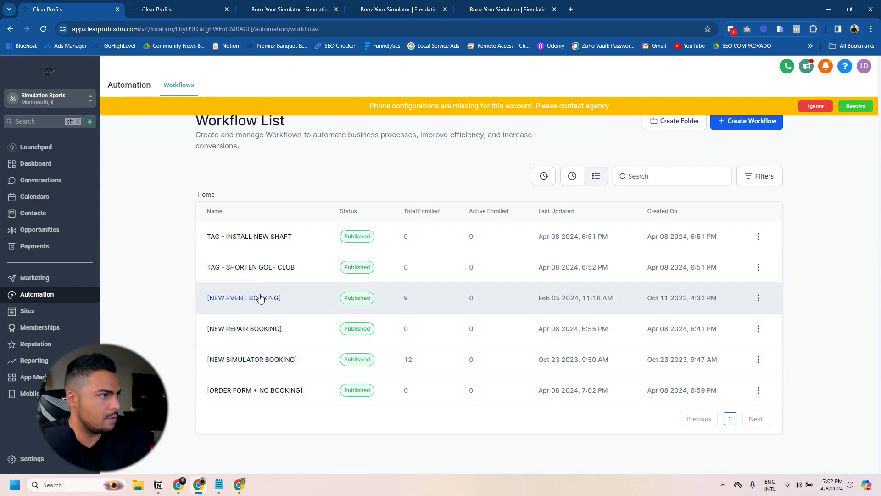
{"action": "left_click", "coordinate": [265, 329]}
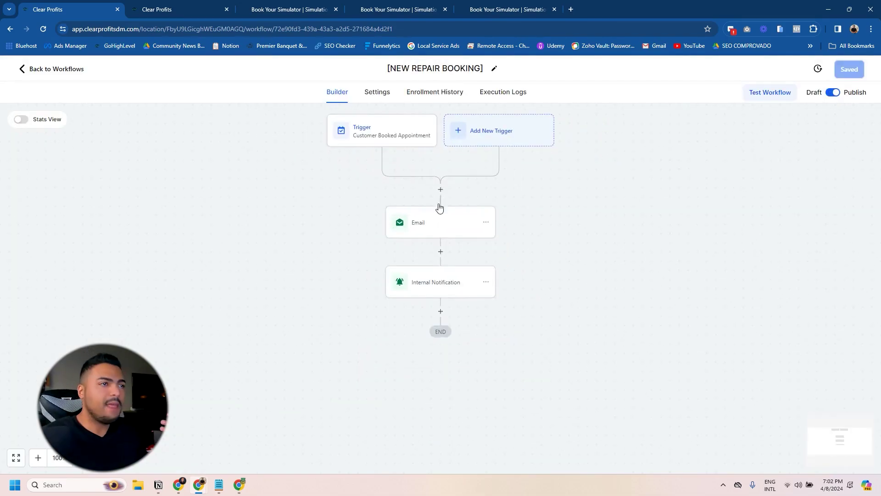
Step: Add a first step removing the contact from ORDER FORM + NO BOOKING, save it, and return to workflows
{"action": "left_click", "coordinate": [440, 192]}
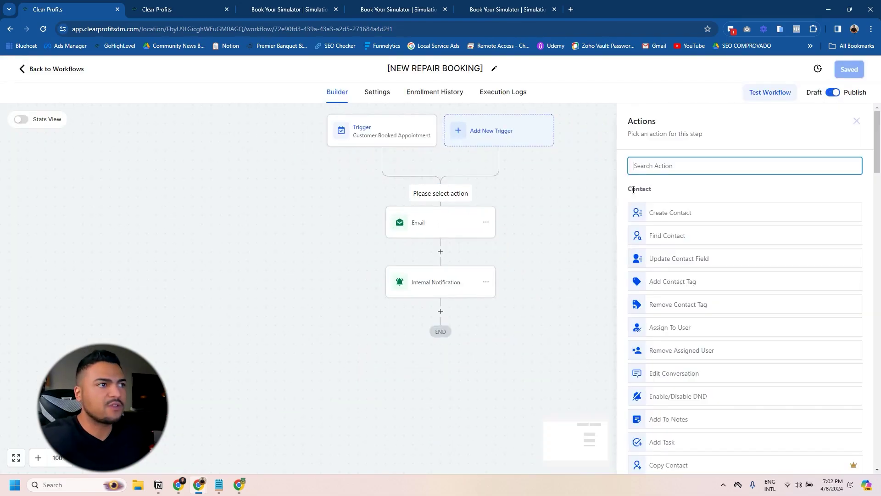
{"action": "type", "text": "remove"}
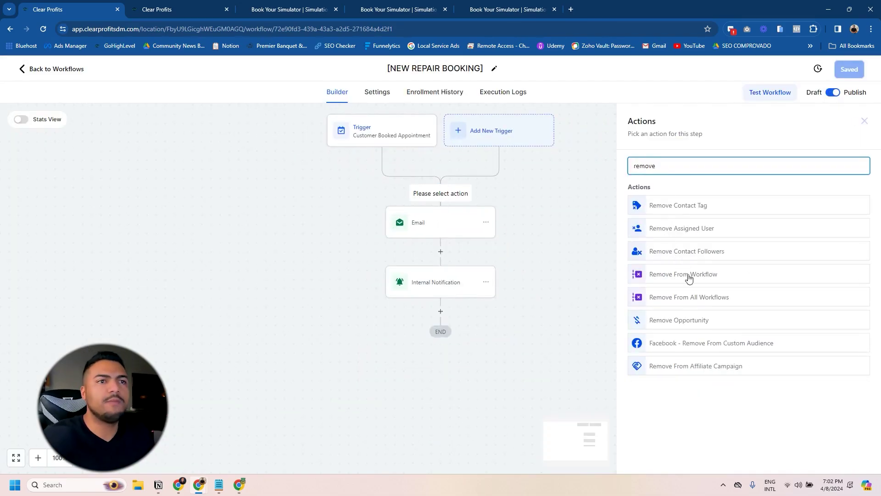
{"action": "left_click", "coordinate": [689, 275]}
{"action": "left_click", "coordinate": [637, 231]}
{"action": "left_click", "coordinate": [680, 255]}
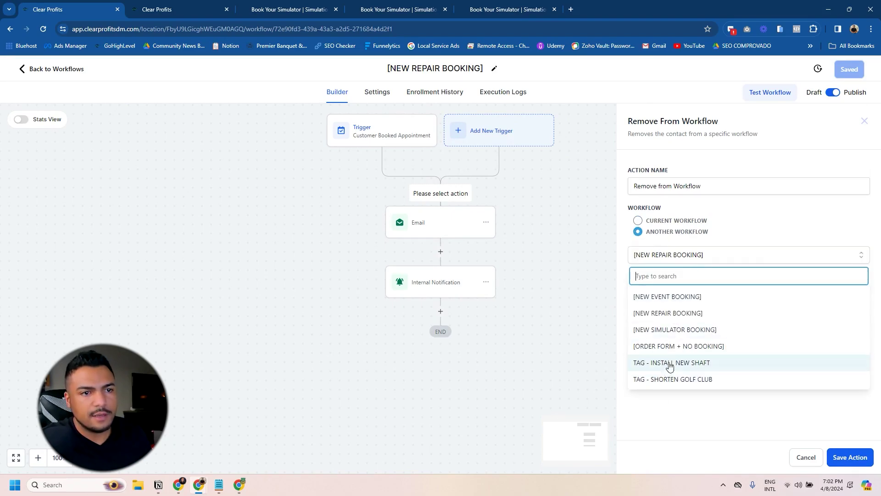
{"action": "left_click", "coordinate": [692, 346]}
{"action": "left_click", "coordinate": [849, 457]}
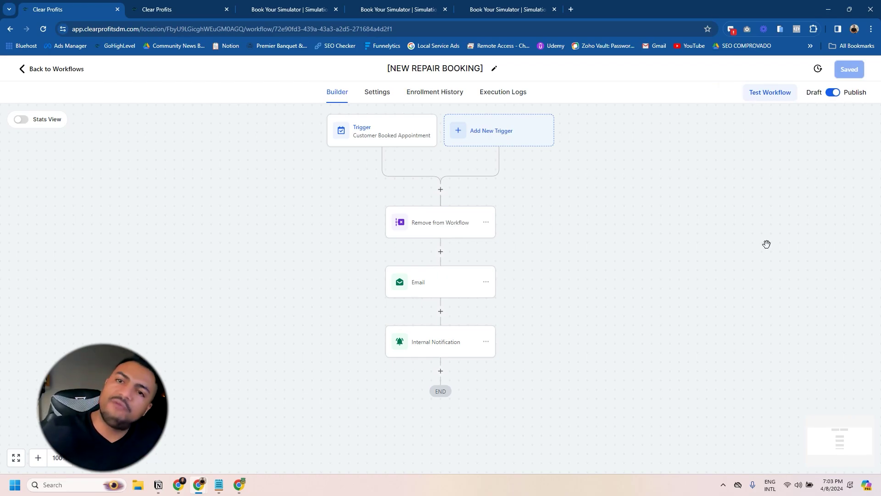
{"action": "left_click", "coordinate": [51, 68]}
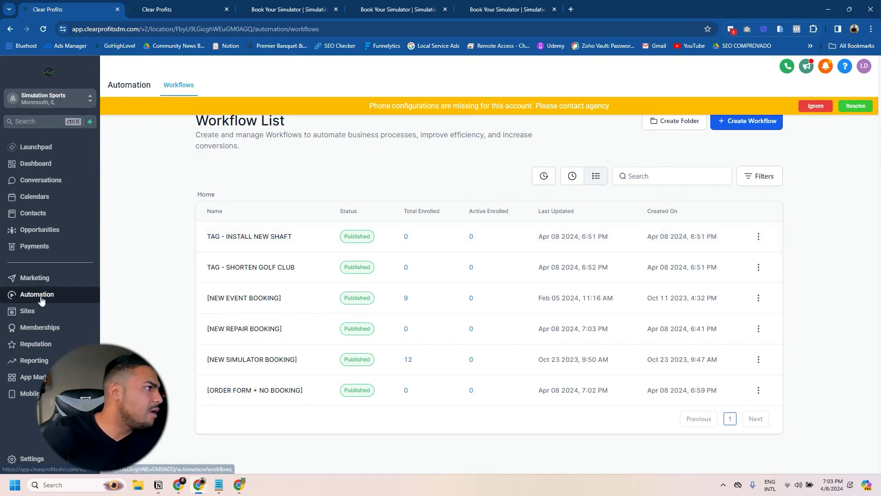
Step: Go to Marketing > Emails > Templates and check the New template menu before closing it
{"action": "left_click", "coordinate": [46, 281]}
{"action": "mouse_move", "coordinate": [220, 87]}
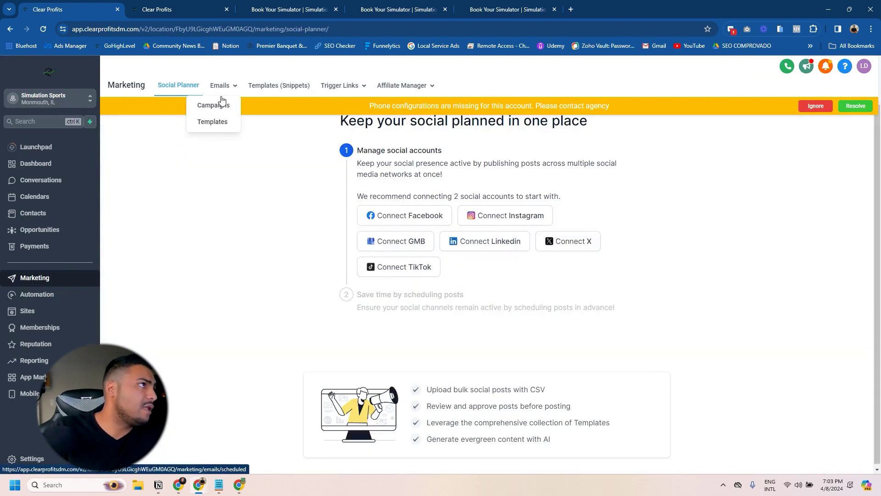
{"action": "left_click", "coordinate": [208, 133]}
{"action": "left_click", "coordinate": [747, 123]}
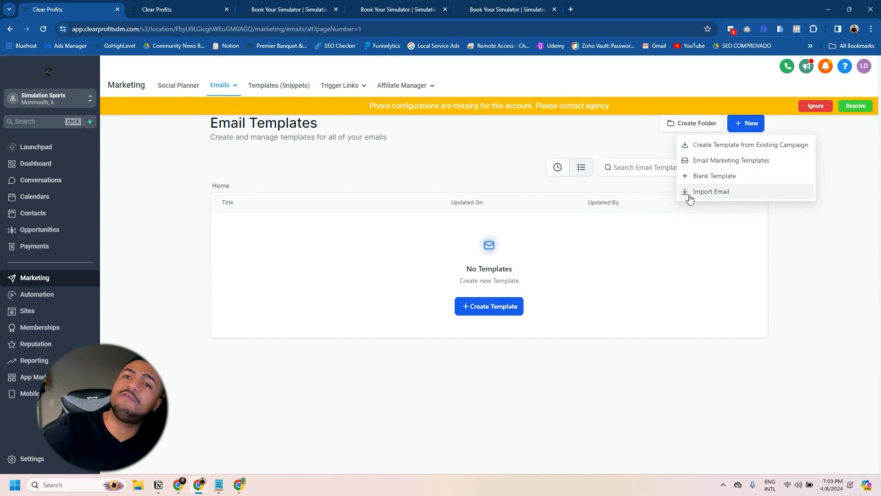
{"action": "left_click", "coordinate": [329, 198]}
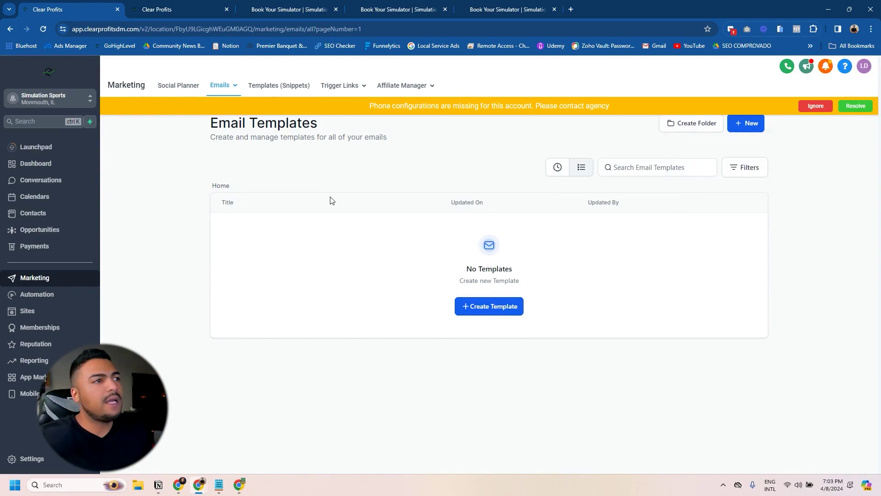